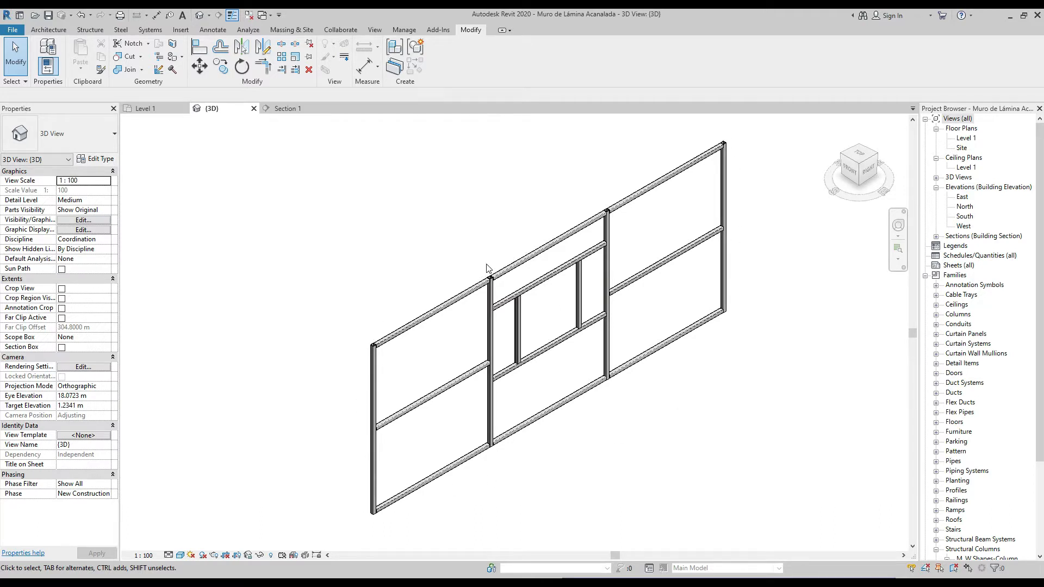
Step: Inspect the steel frame in the 3D view, checking the family type of an intermediate post and the top beam
scroll(491, 292, up, 5)
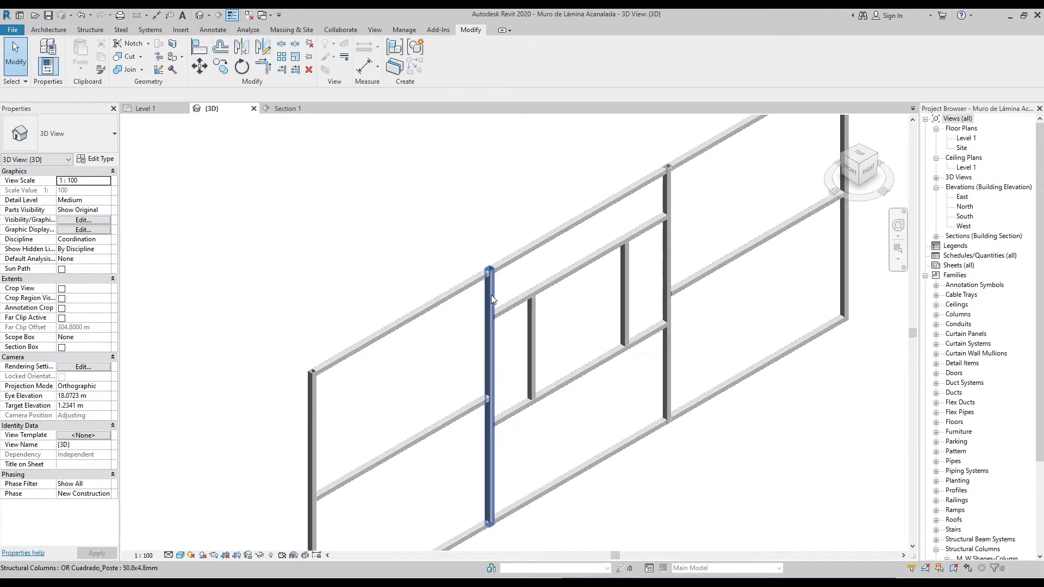
click(490, 291)
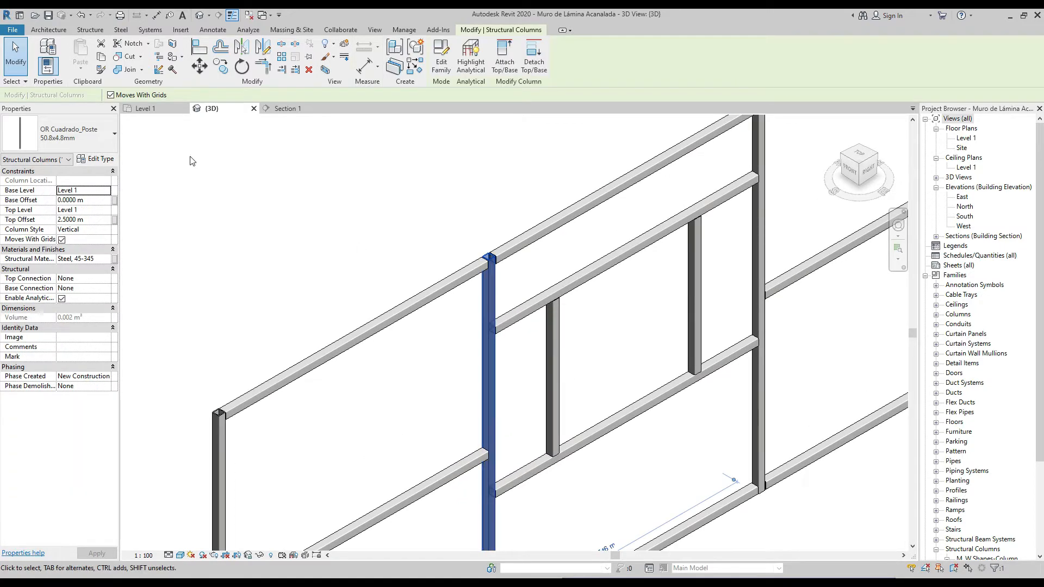
scroll(518, 259, down, 3)
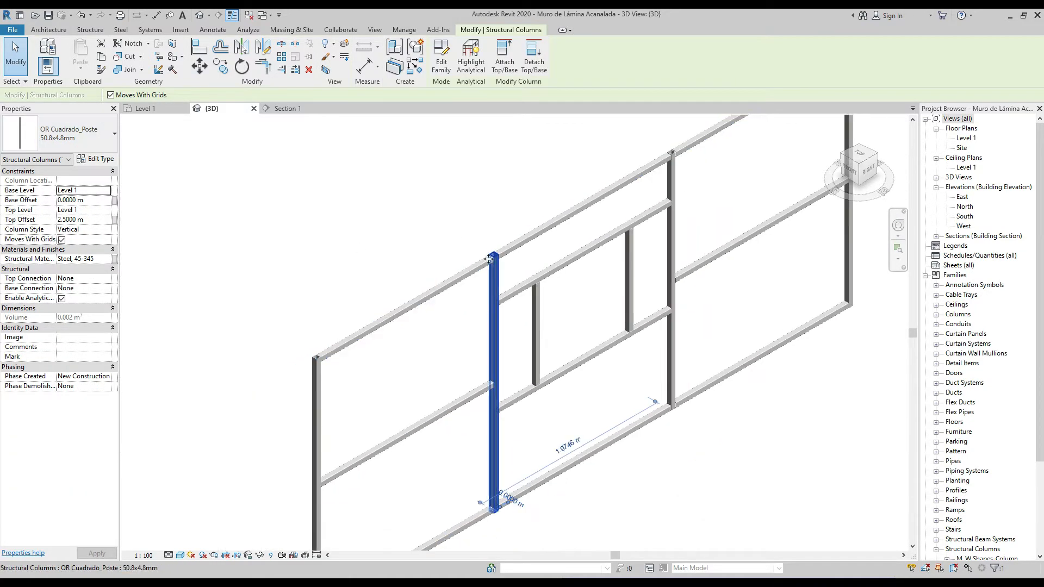
scroll(467, 274, up, 2)
click(465, 272)
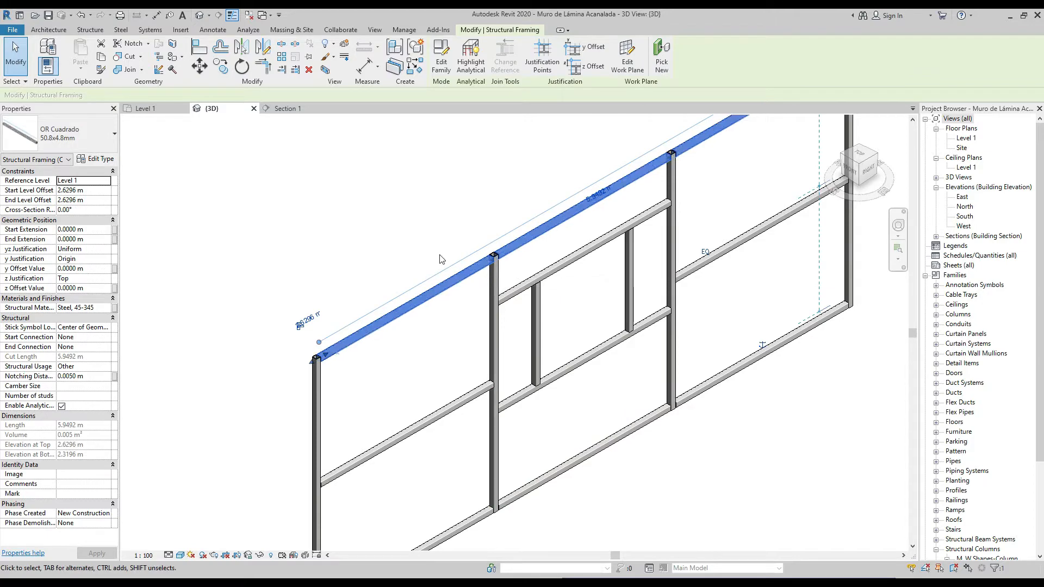
scroll(454, 321, down, 3)
scroll(454, 321, up, 1)
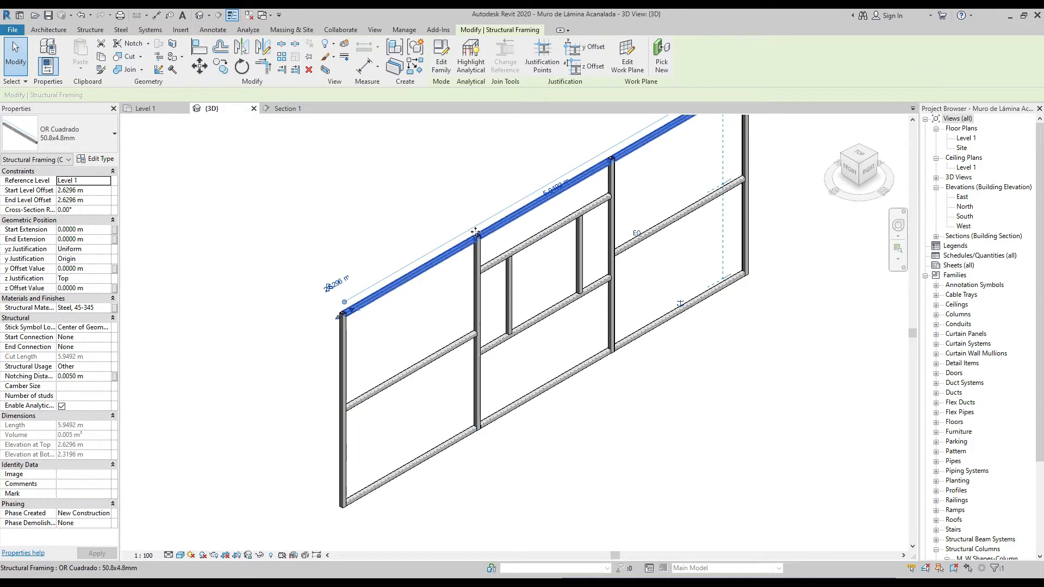
scroll(563, 250, down, 3)
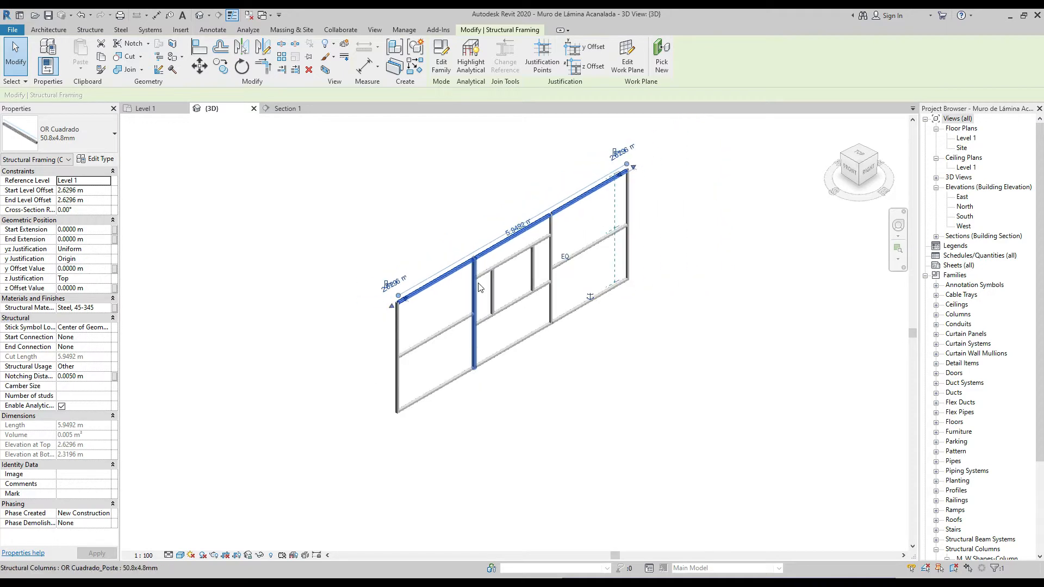
scroll(597, 228, up, 3)
click(602, 222)
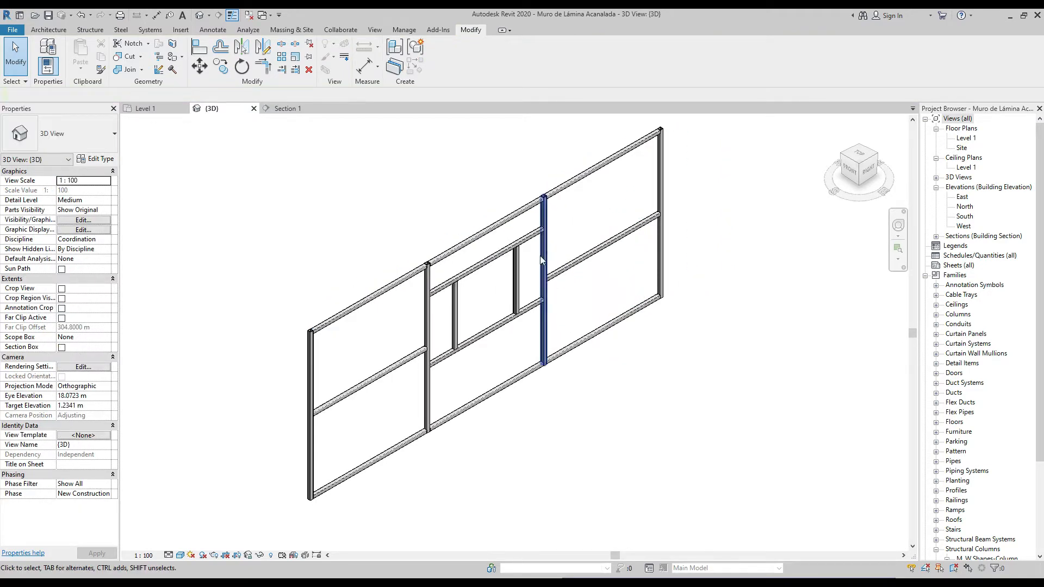
scroll(462, 344, up, 2)
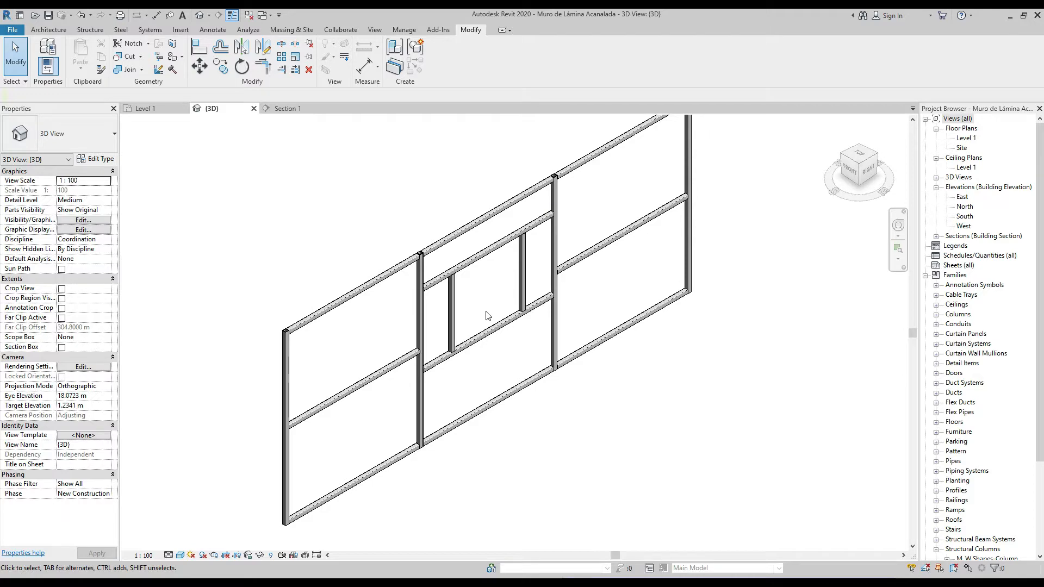
scroll(493, 313, down, 2)
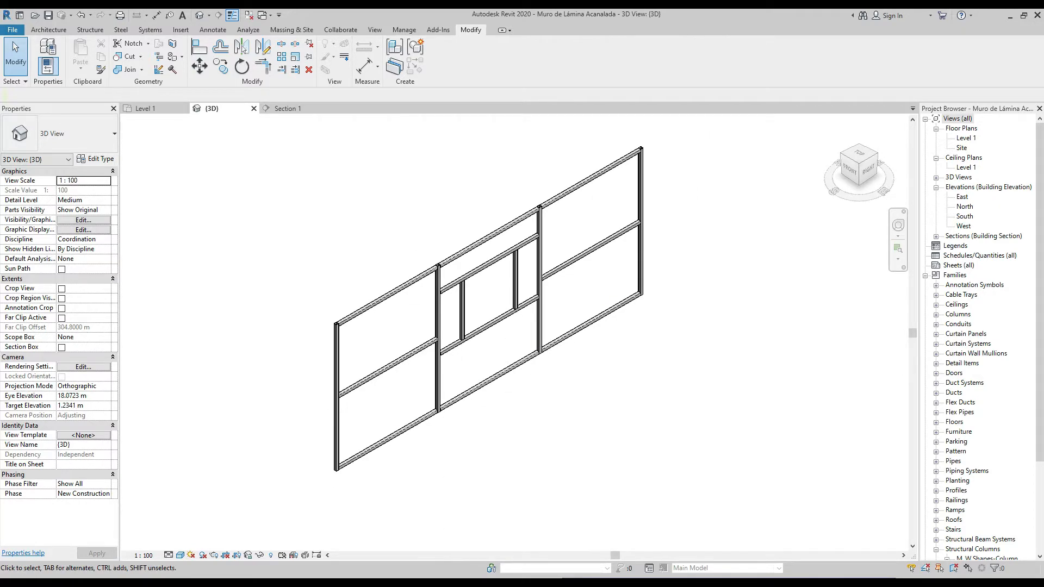
Step: Switch to the Recorte y anotación window and sketch a single trapezoidal crest in red below the corrugated sheet drawing
click(359, 583)
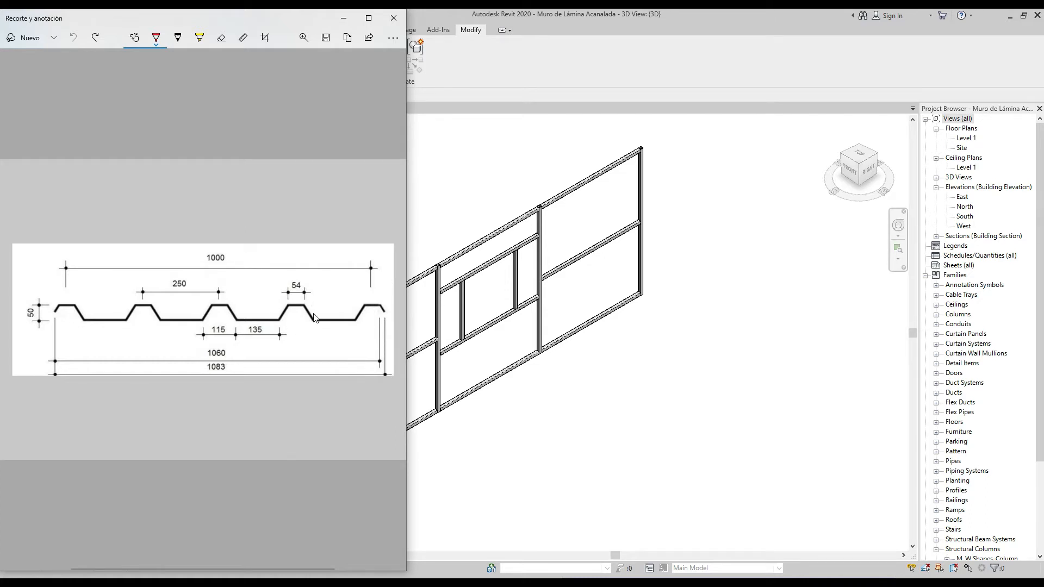
click(156, 37)
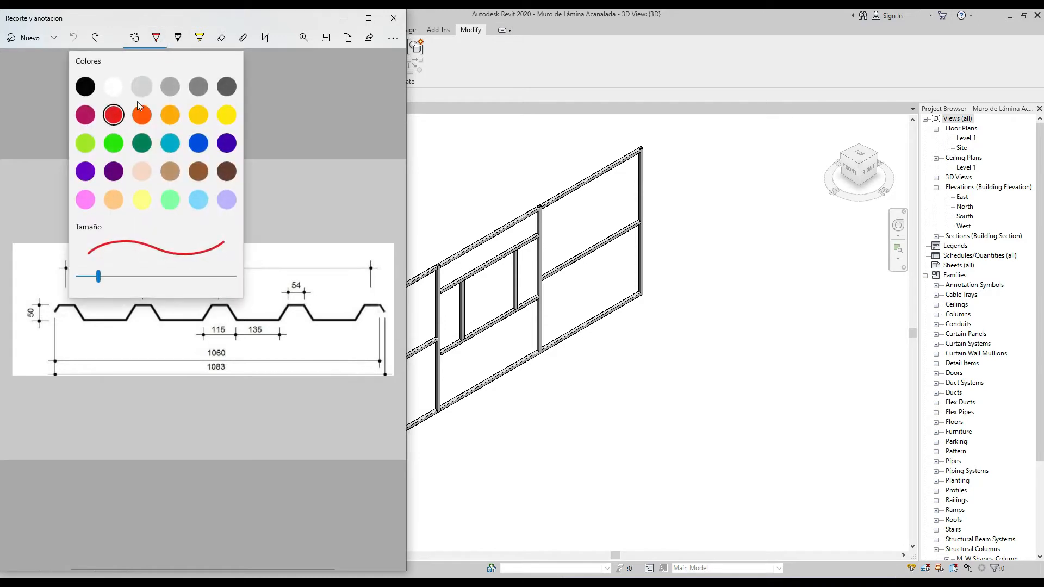
click(119, 117)
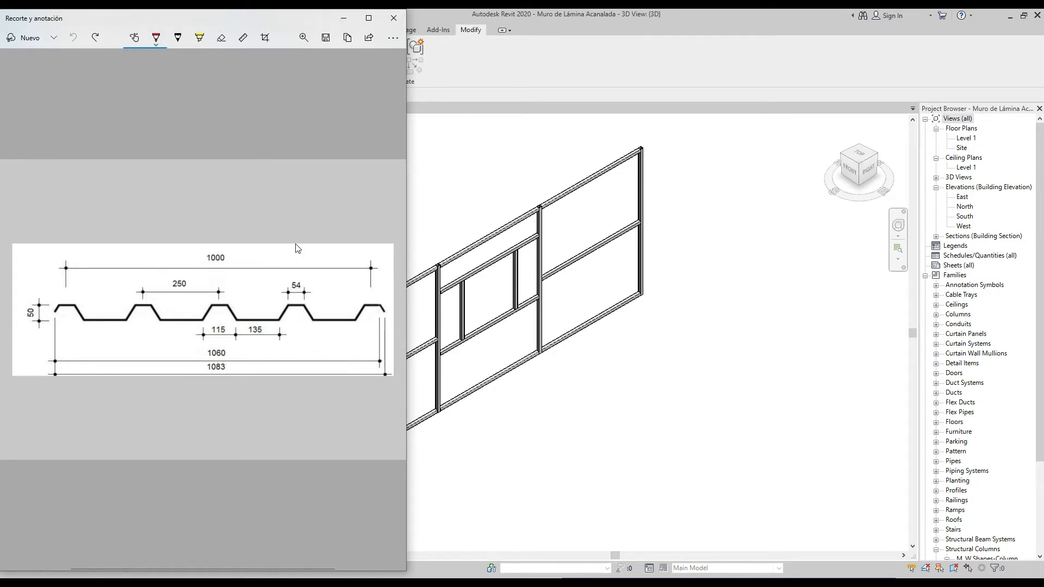
mouse_move(275, 425)
mouse_down()
mouse_move(283, 403)
mouse_move(302, 403)
mouse_move(311, 423)
mouse_move(278, 413)
mouse_move(273, 423)
mouse_up()
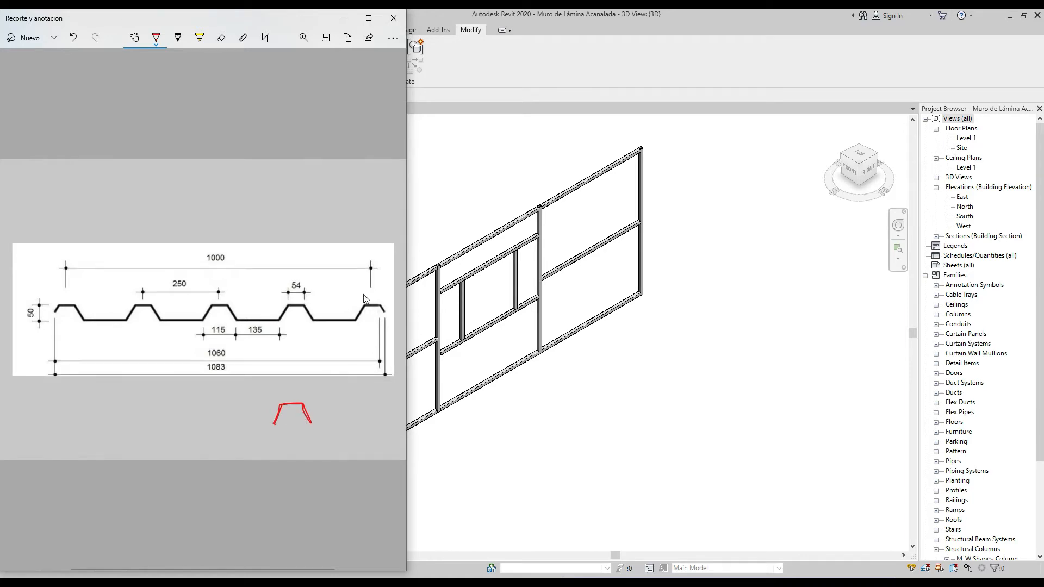
click(345, 20)
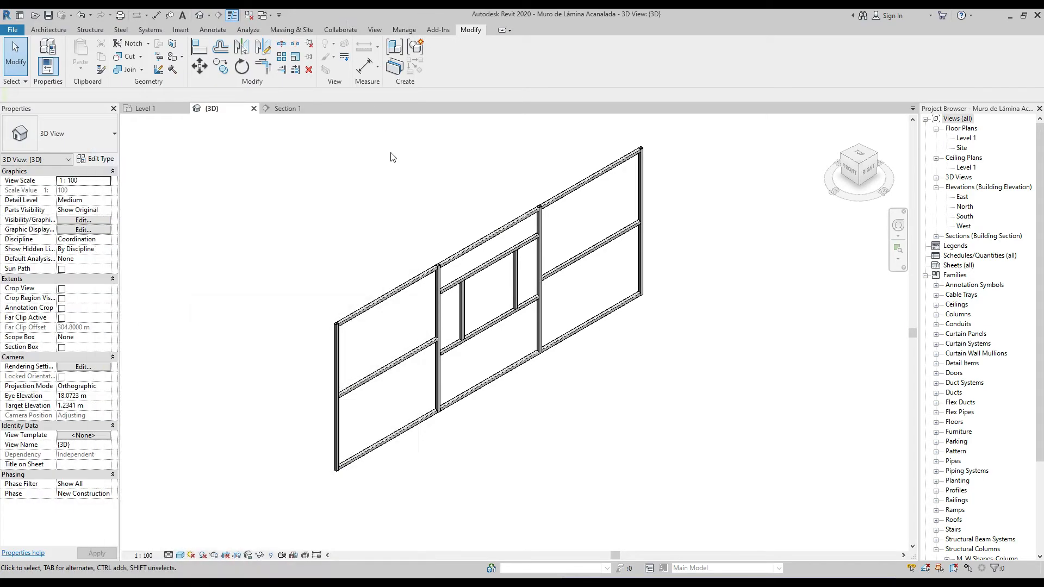
Step: Create a new family from the Metric Profile template
click(17, 32)
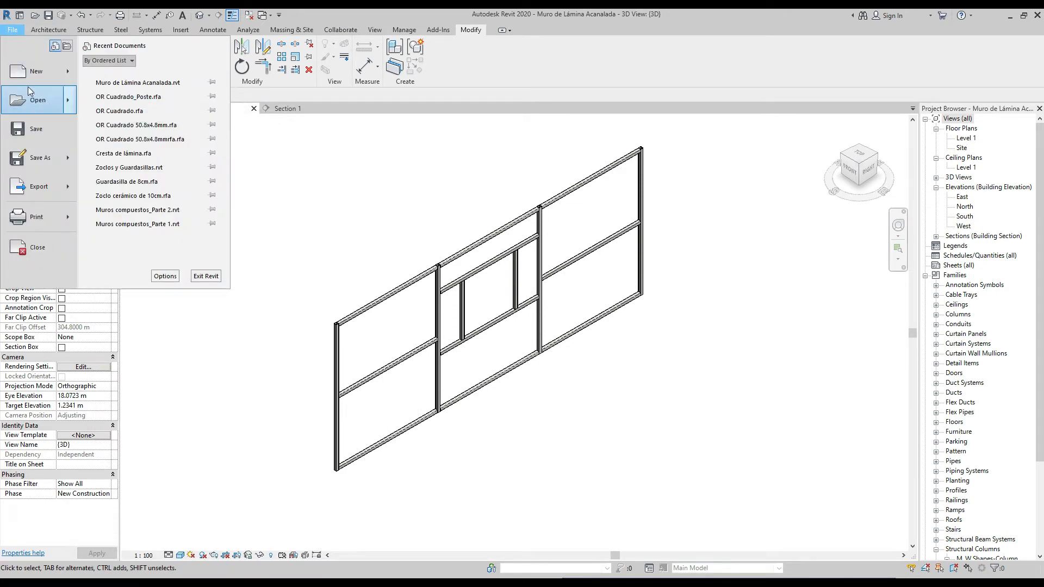
mouse_move(44, 71)
click(122, 106)
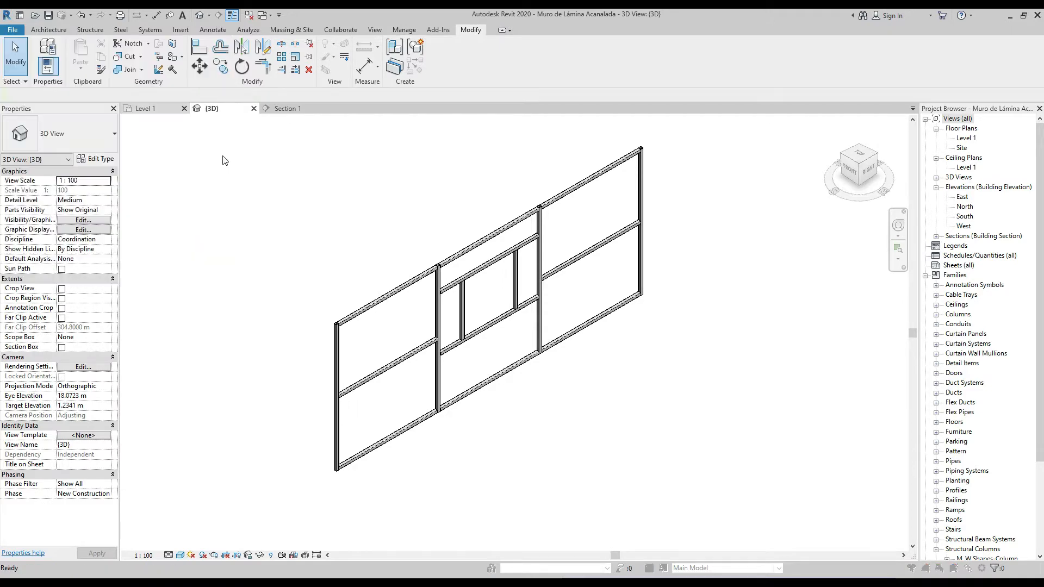
click(456, 271)
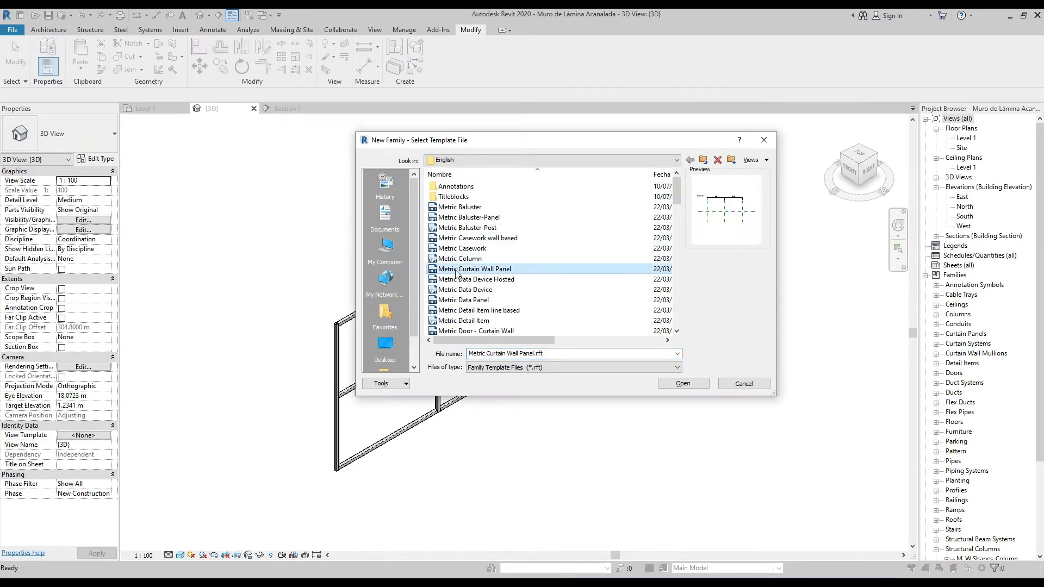
scroll(462, 274, down, 10)
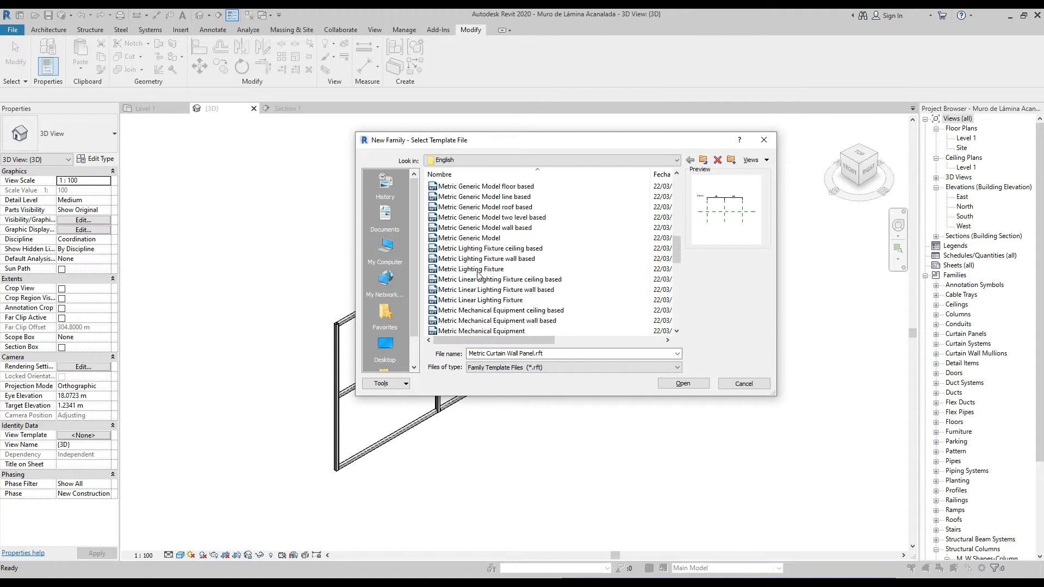
scroll(477, 275, down, 4)
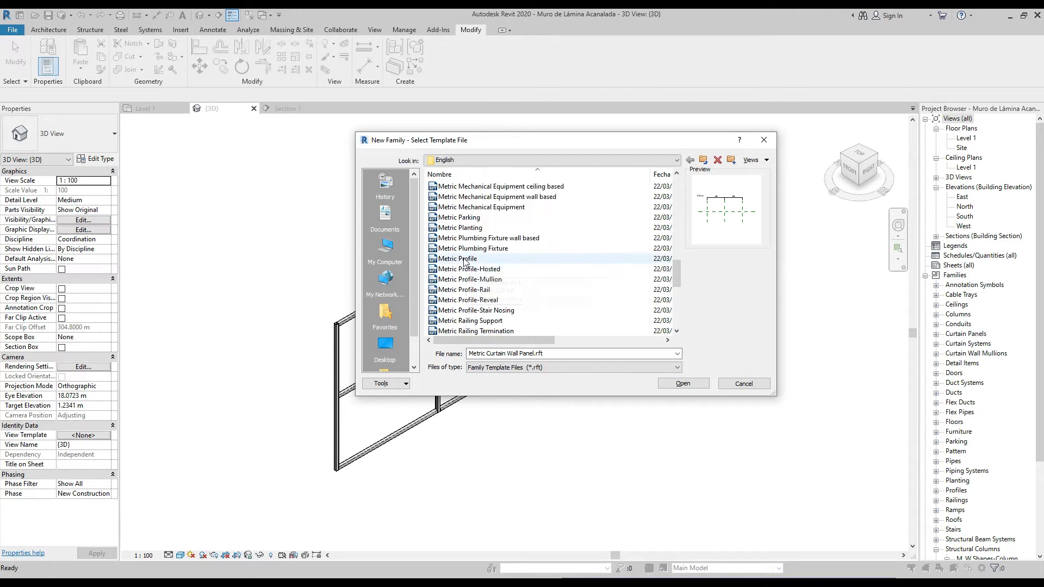
click(464, 260)
click(680, 384)
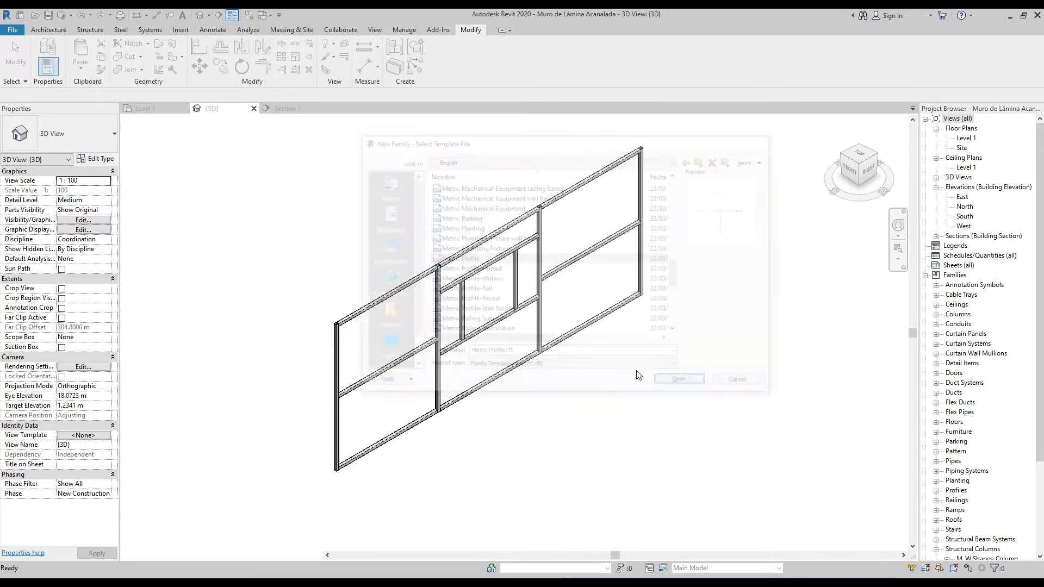
scroll(497, 340, up, 5)
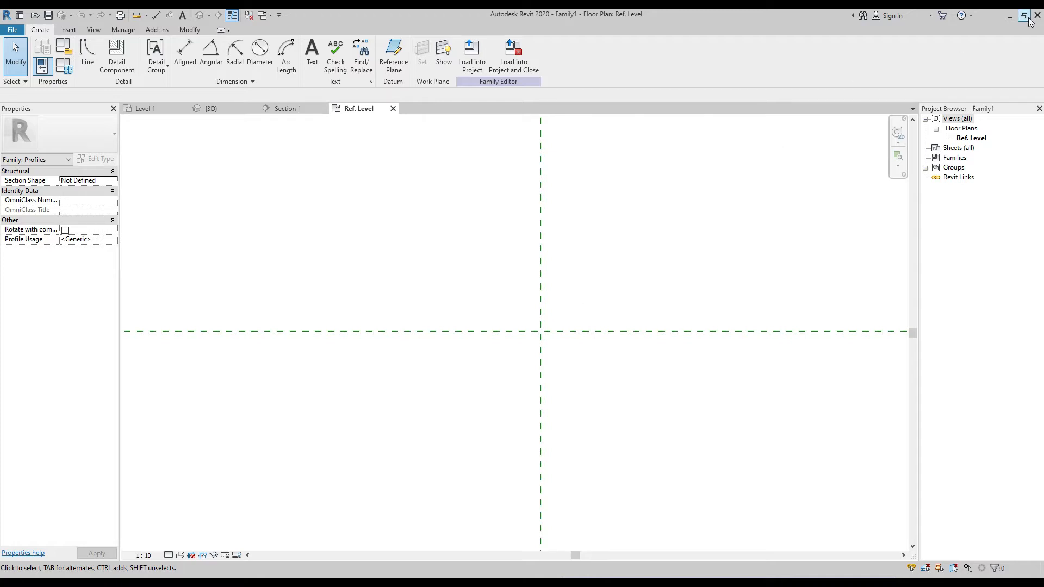
Step: Arrange the corrugated sheet drawing and the Revit window side by side, and narrow the Project Browser to enlarge the drawing area
click(396, 577)
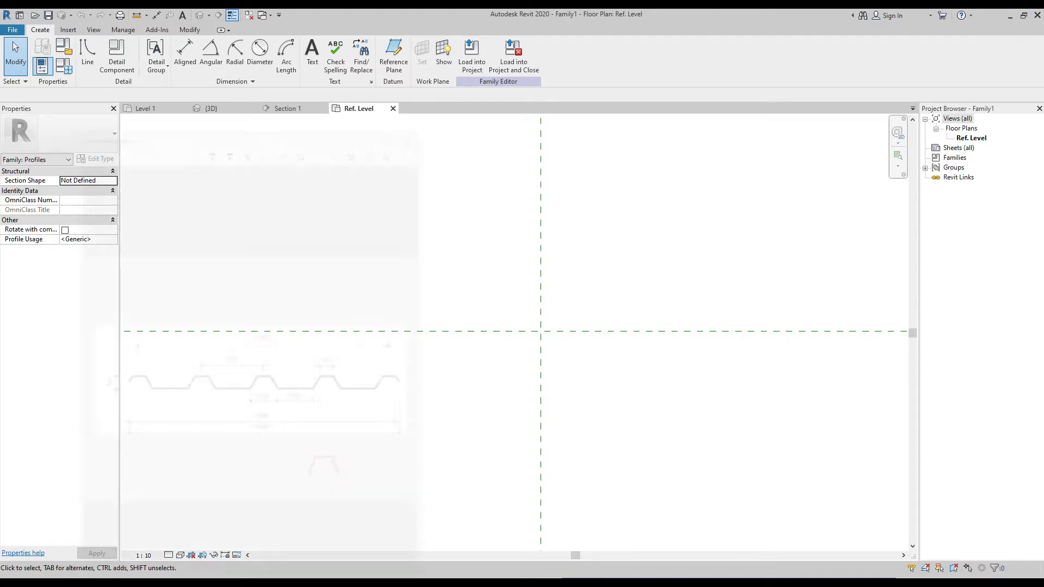
click(1024, 17)
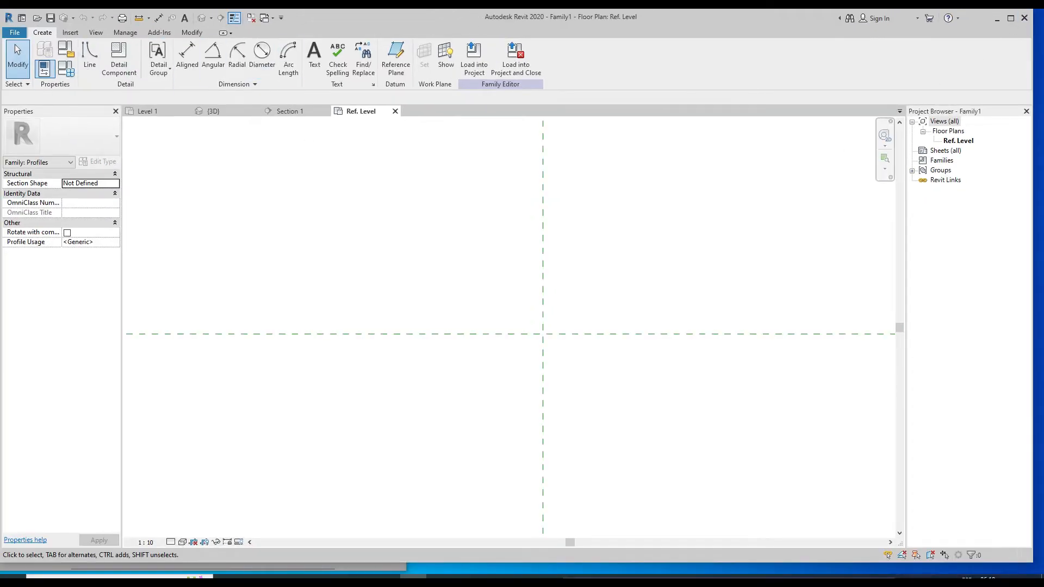
mouse_move(2, 106)
mouse_down()
mouse_move(425, 106)
mouse_move(407, 109)
mouse_up()
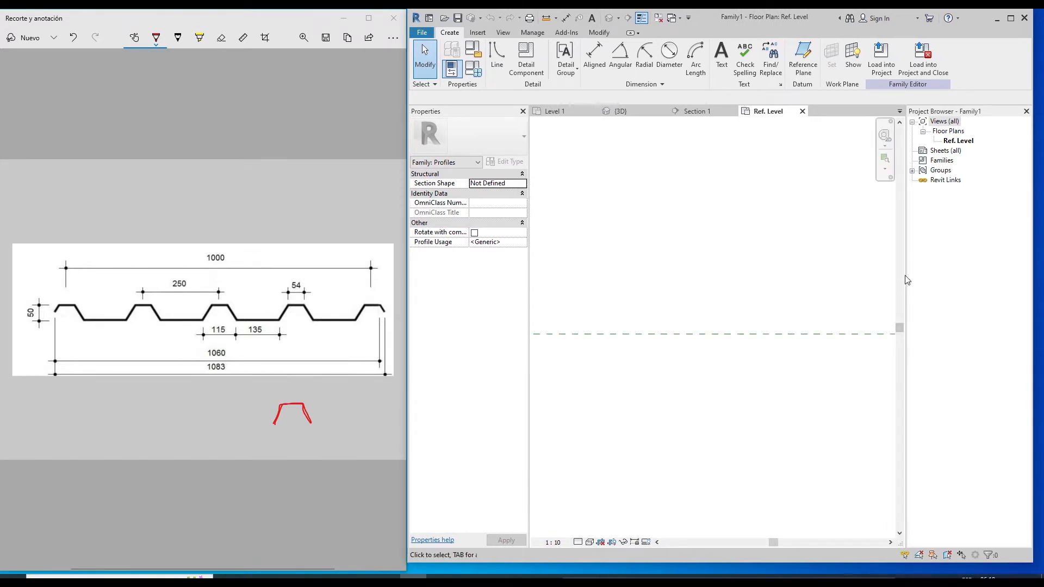
drag(906, 279, 944, 283)
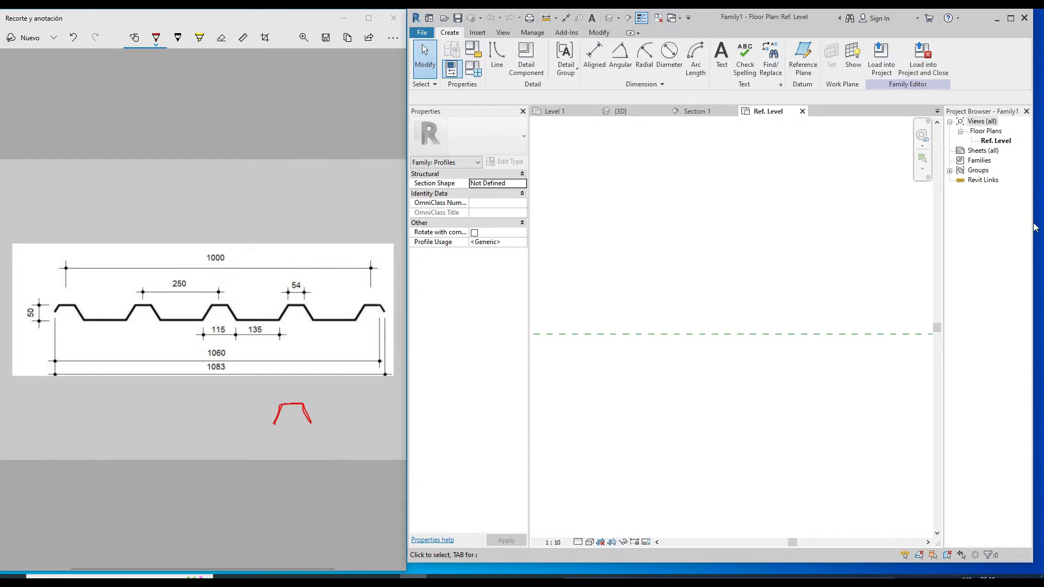
drag(1031, 222, 1043, 223)
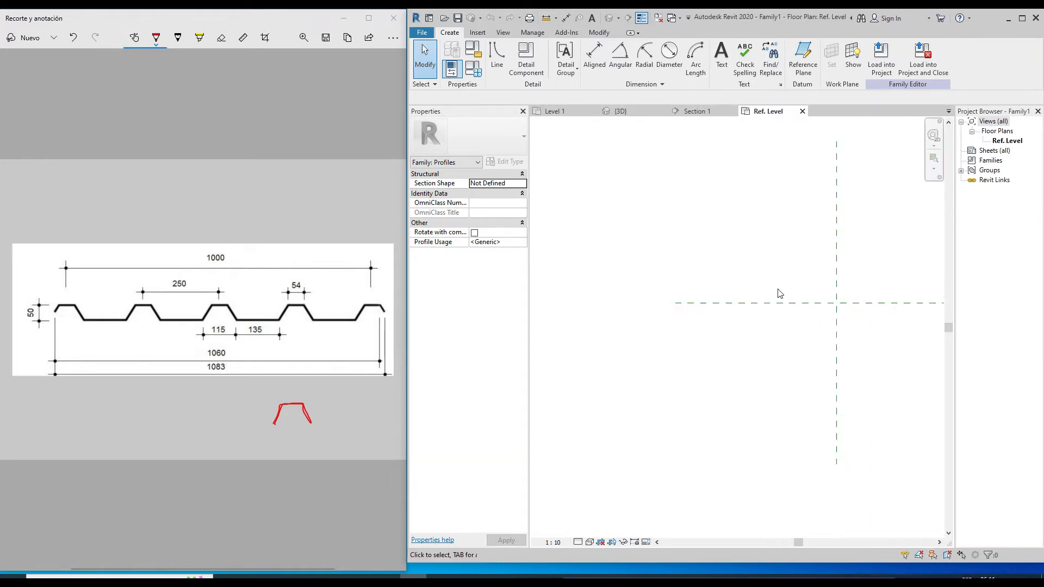
Step: Check the family's length unit format, keeping millimetres with 0 decimal places
scroll(826, 296, up, 2)
scroll(729, 325, up, 3)
key(u)
key(n)
click(742, 213)
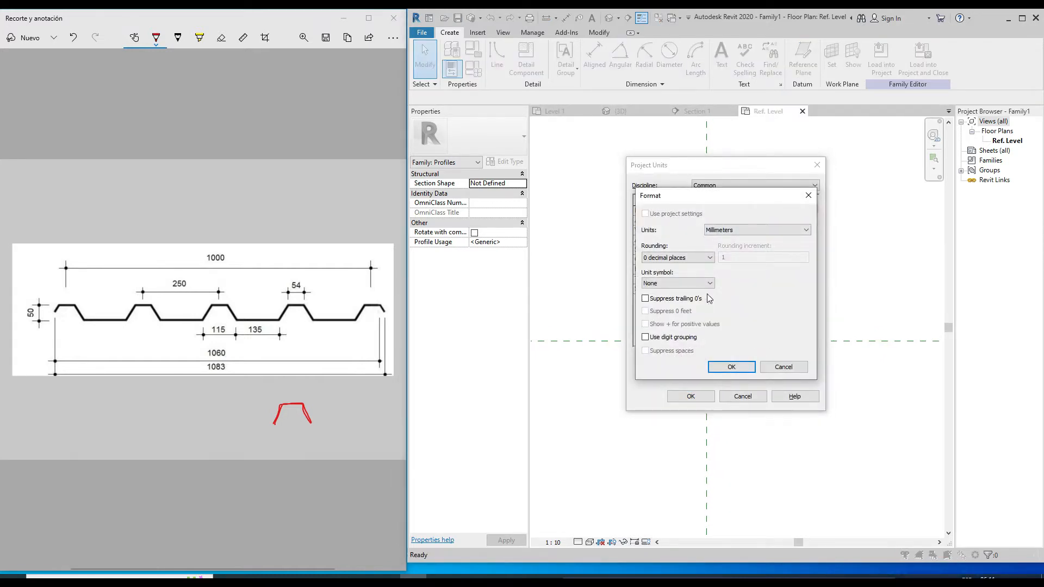
click(731, 366)
click(687, 400)
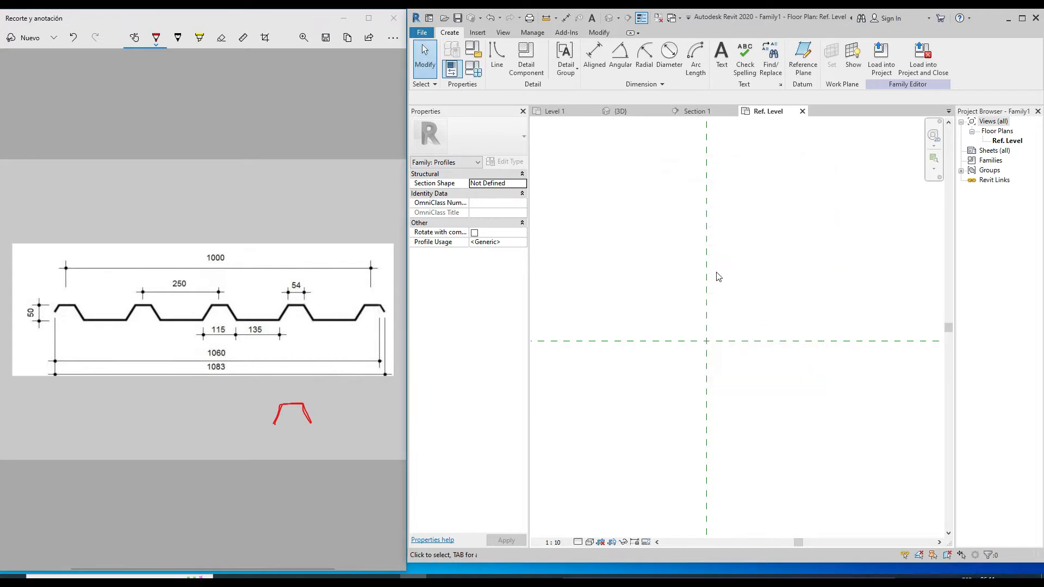
Step: Draw a vertical profile line about 75 mm long, below the horizontal reference plane and left of the vertical one
scroll(706, 212, down, 3)
scroll(683, 269, up, 2)
scroll(723, 249, up, 1)
key(l)
key(i)
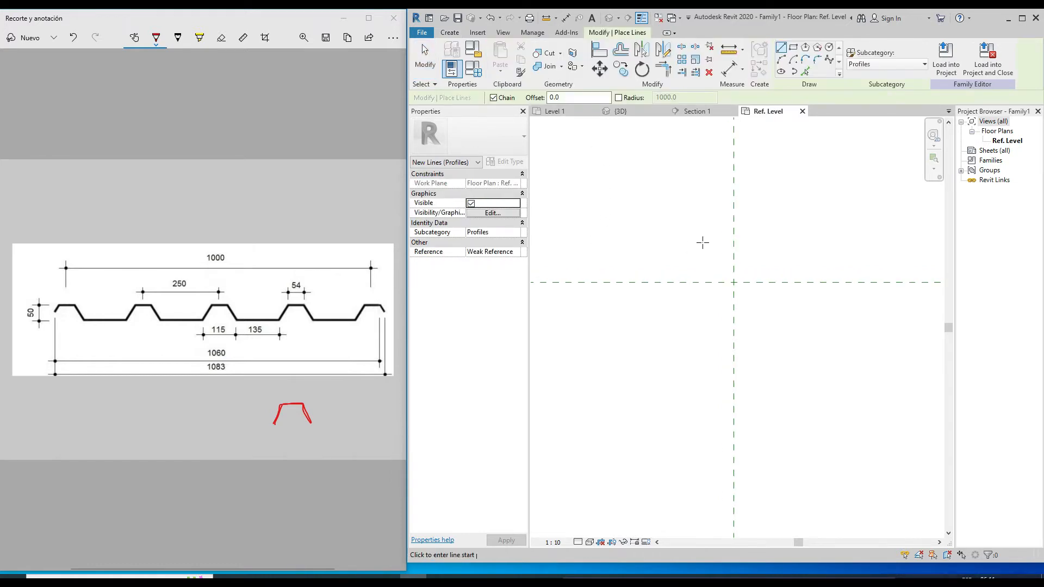
scroll(710, 244, down, 2)
middle_drag(729, 242, 758, 238)
middle_drag(829, 312, 863, 334)
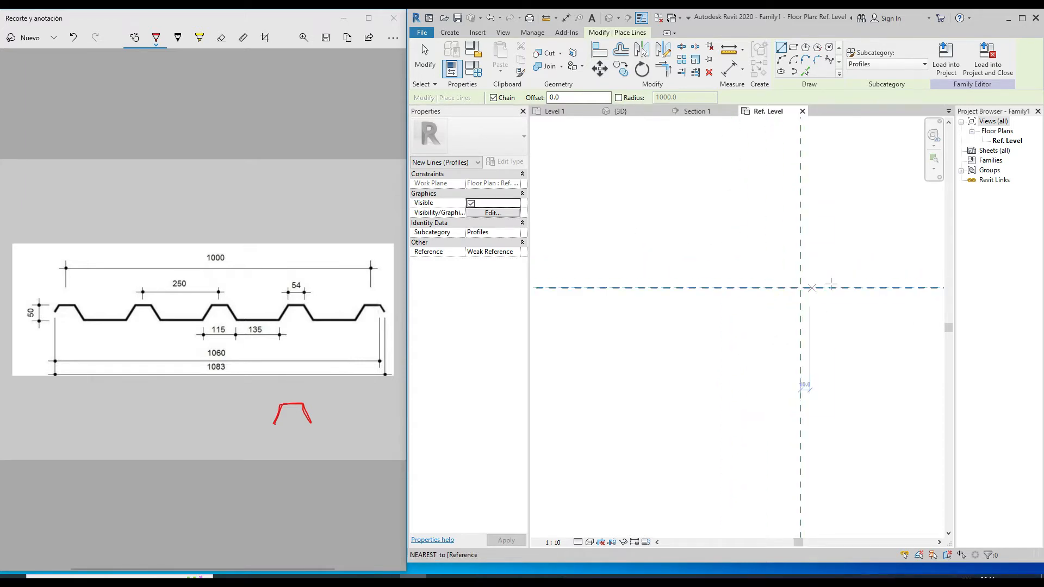
click(623, 320)
click(622, 391)
scroll(613, 350, up, 2)
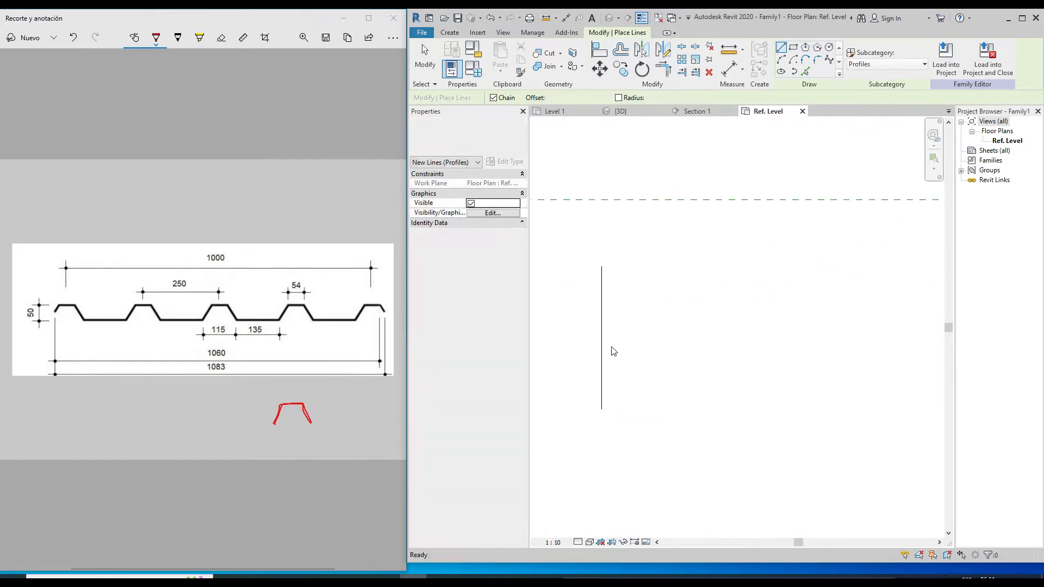
key(Escape)
Step: Copy the vertical line 250 mm horizontally to the right as the crest spacing
click(601, 337)
key(c)
key(o)
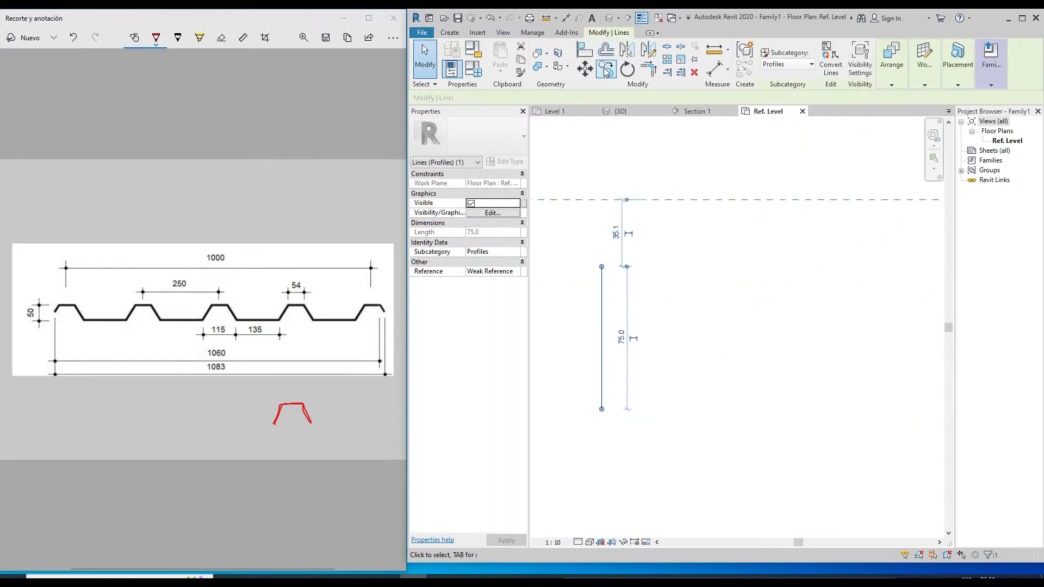
click(599, 325)
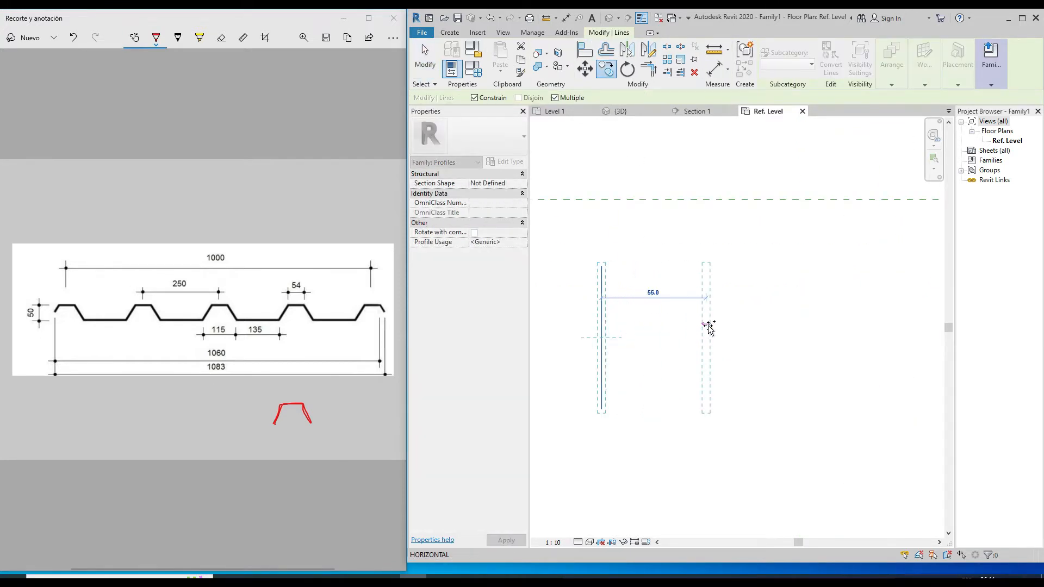
text(298)
key(Return)
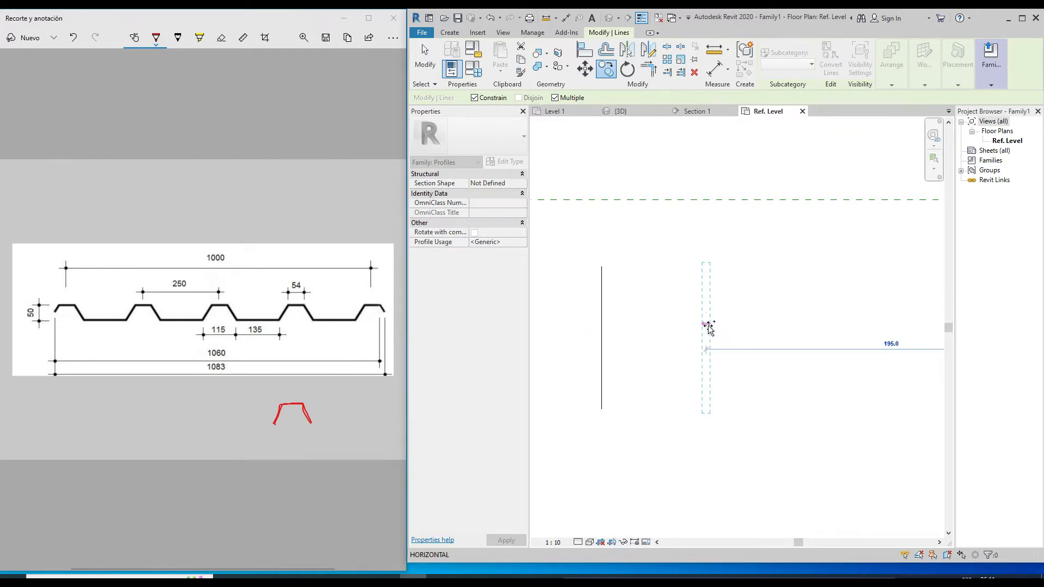
scroll(710, 328, down, 3)
key(Escape)
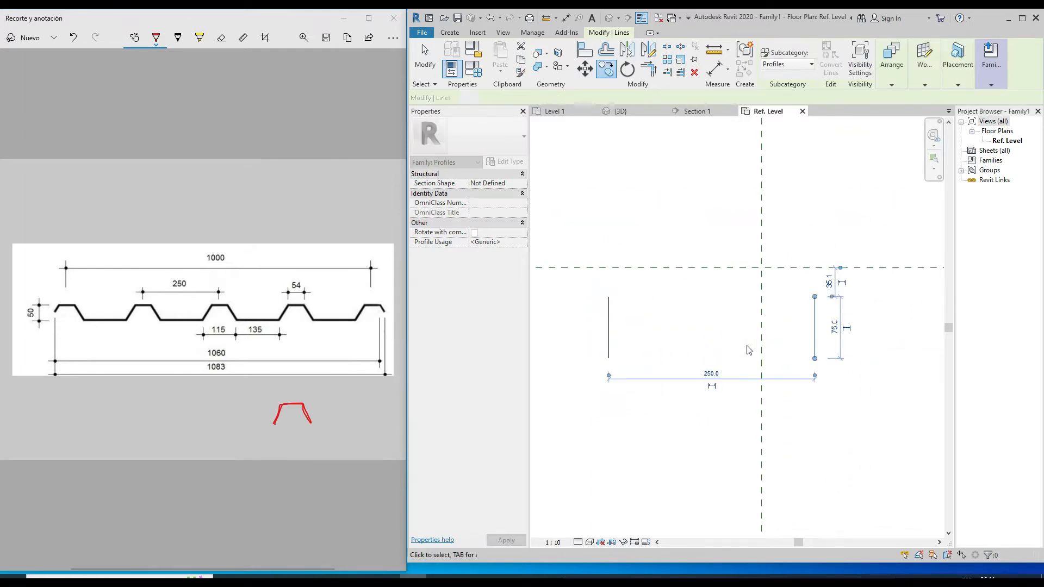
Step: Offset copies of the left vertical line 57.5 mm to both sides to mark the crest's base width
click(705, 360)
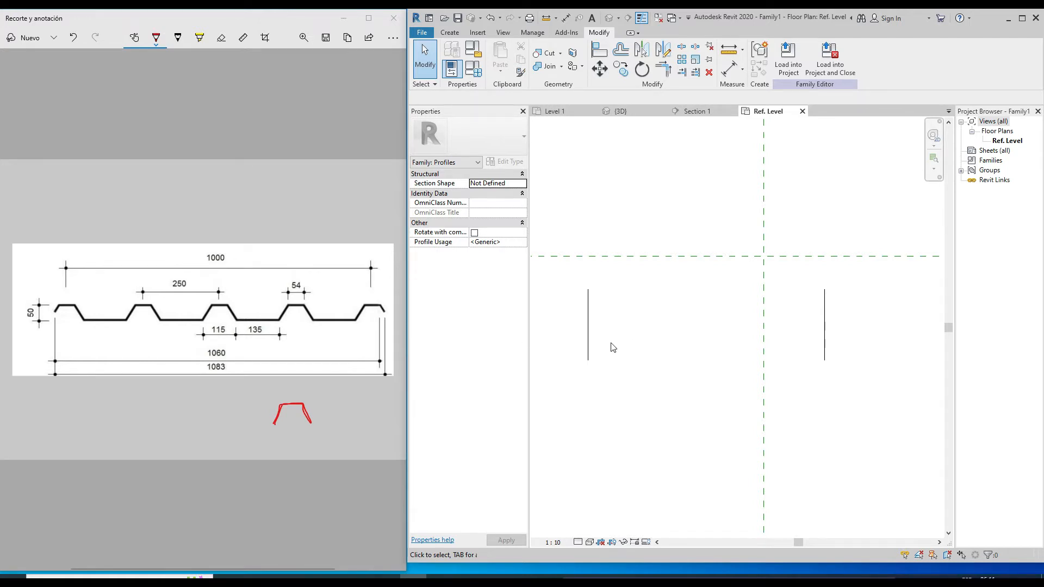
key(o)
key(f)
click(558, 96)
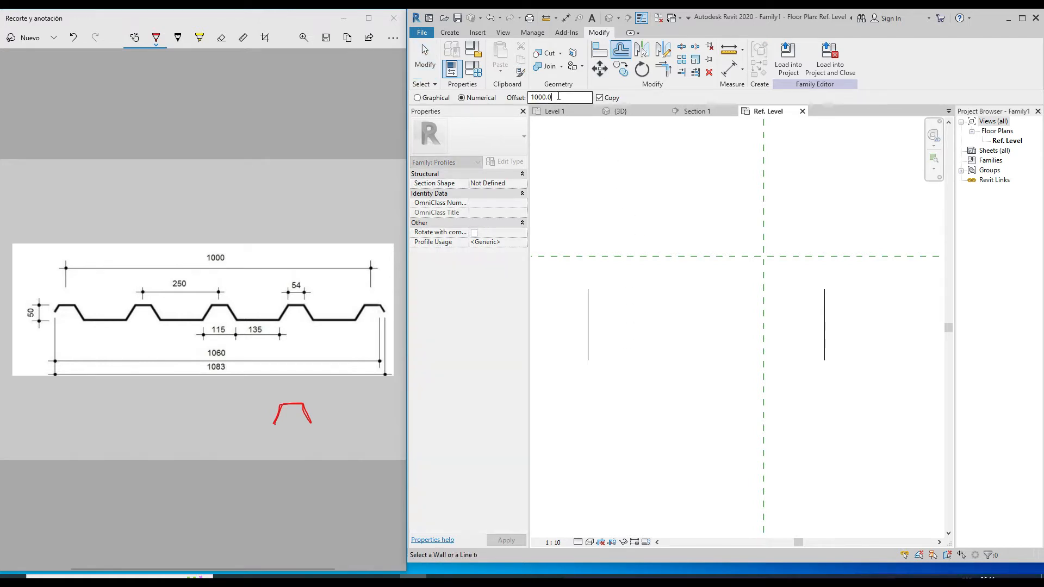
double_click(558, 97)
text(=)
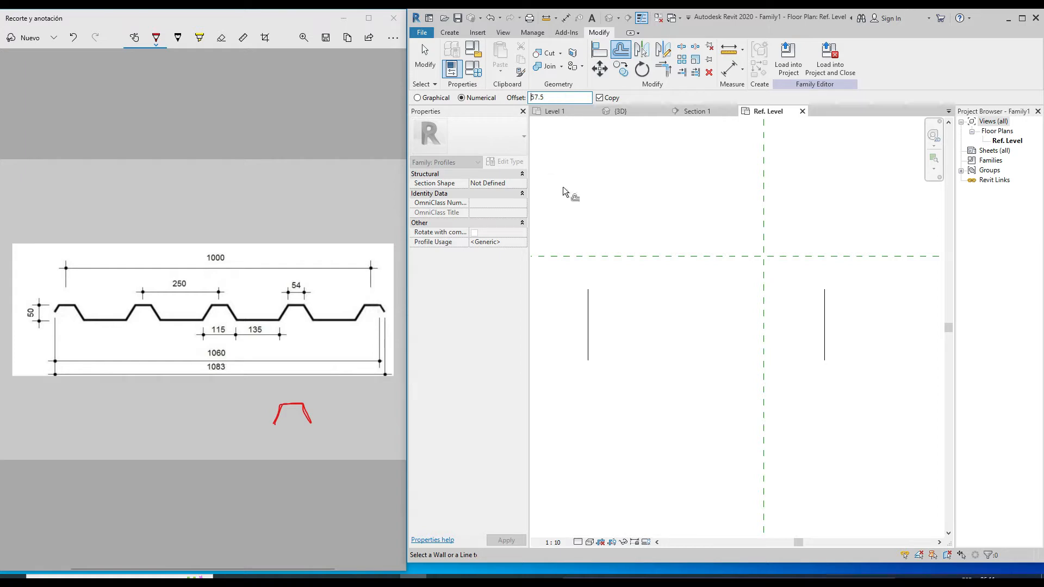
click(588, 338)
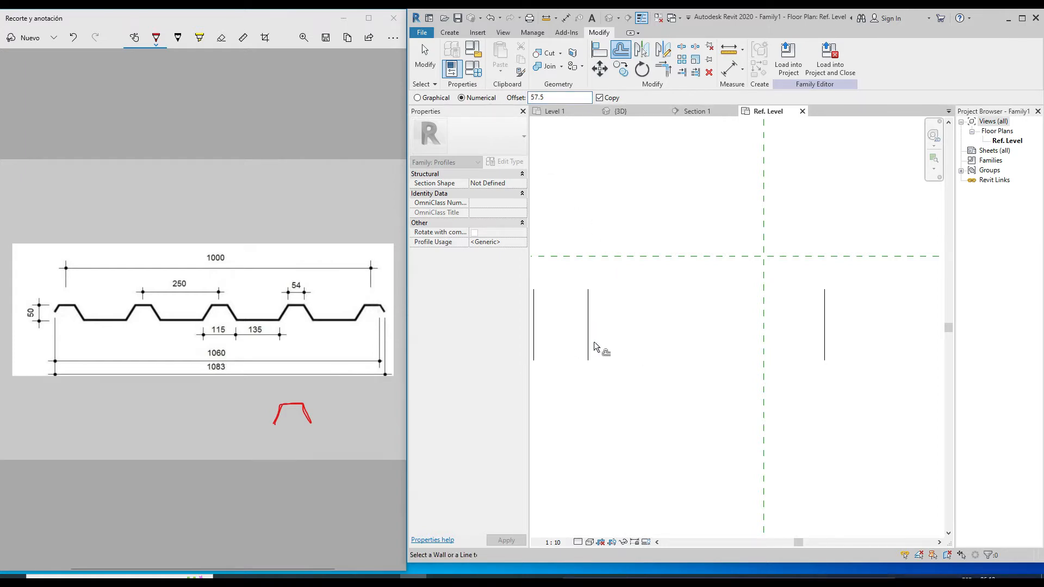
click(589, 344)
scroll(636, 345, down, 2)
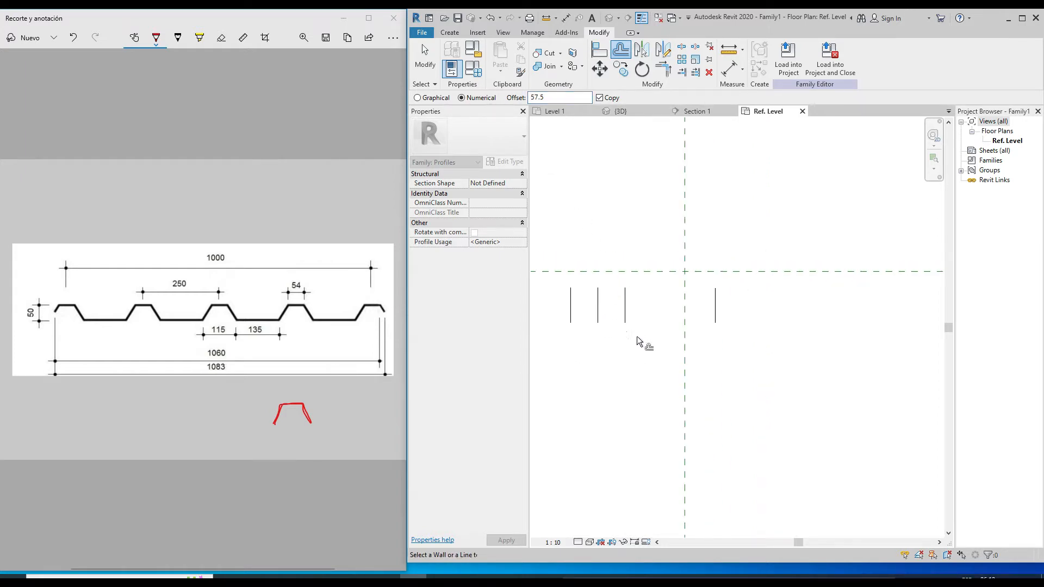
Step: Offset copies of the right vertical line, 250 mm away, 57.5 mm to both sides
click(717, 302)
click(719, 302)
scroll(746, 291, down, 2)
scroll(701, 320, up, 2)
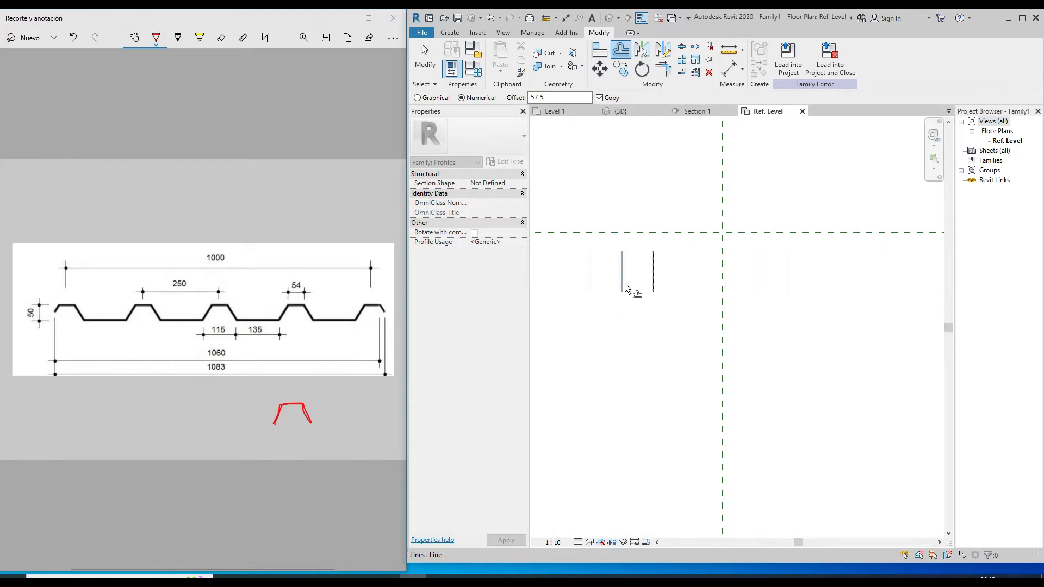
Step: Offset copies of the left group's central vertical line 27 mm to both sides to mark the crest's top width
scroll(623, 288, up, 1)
drag(553, 98, 526, 97)
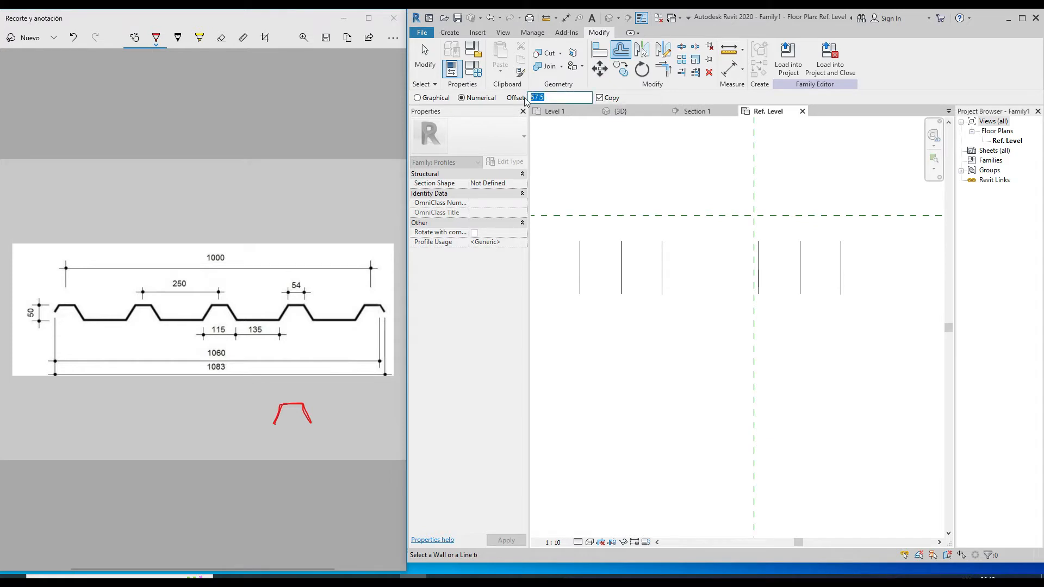
key(BackSpace)
click(623, 286)
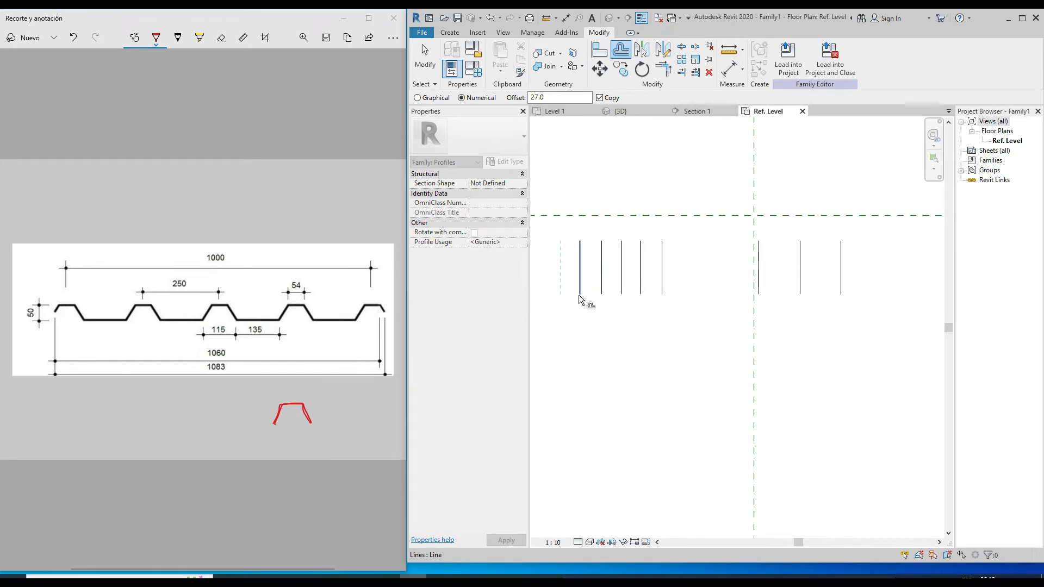
scroll(618, 285, down, 1)
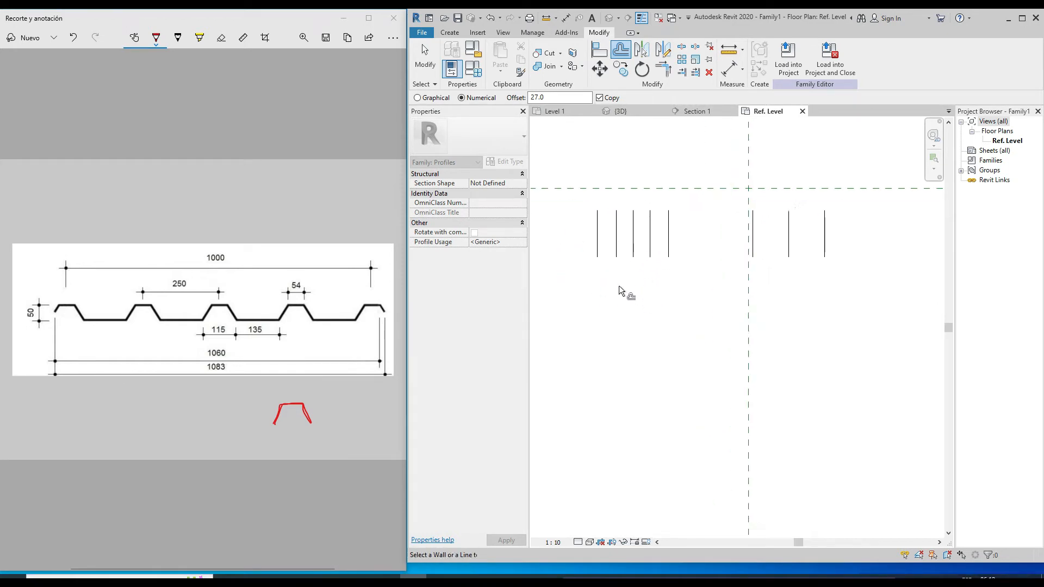
key(Escape)
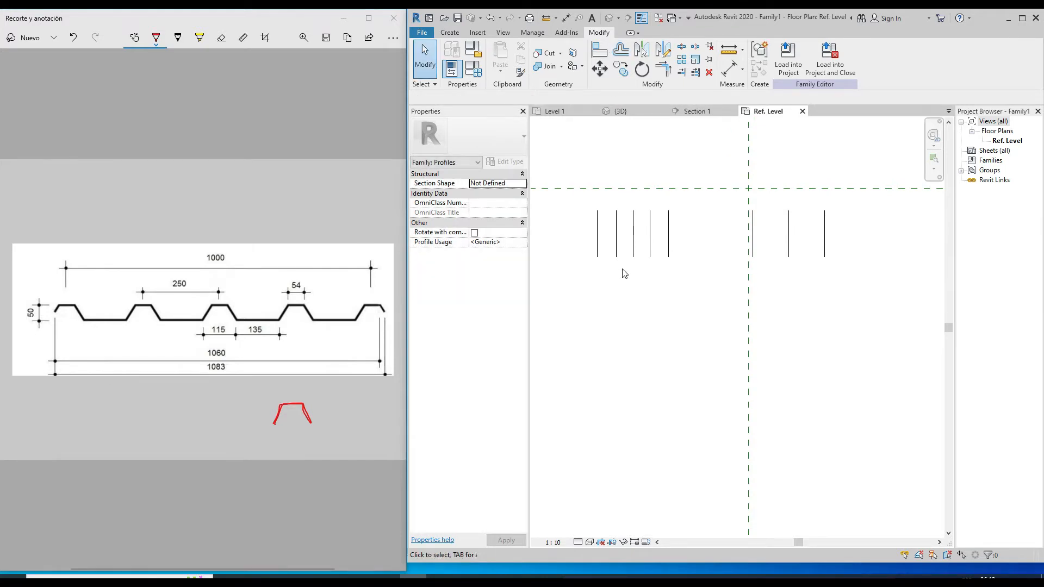
Step: Draw a horizontal line joining the lower ends of the left group's two outer vertical lines
click(451, 34)
click(495, 57)
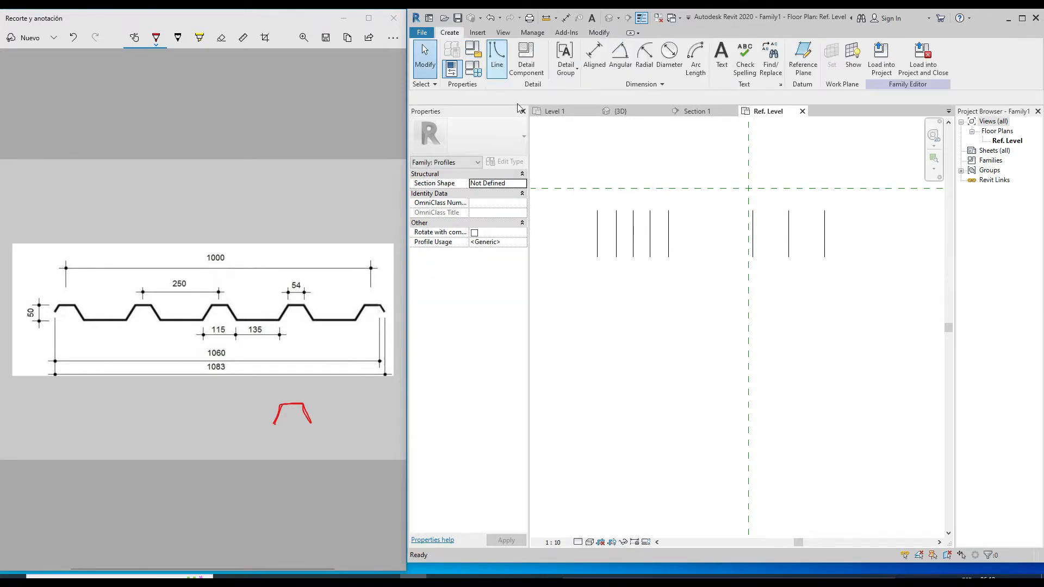
click(597, 257)
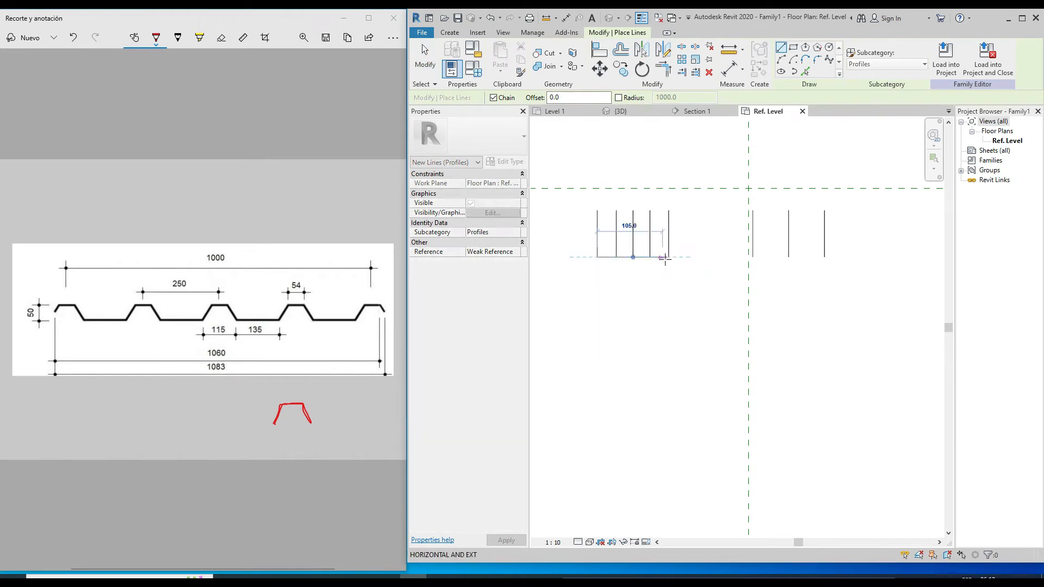
click(668, 257)
key(Escape)
key(Escape)
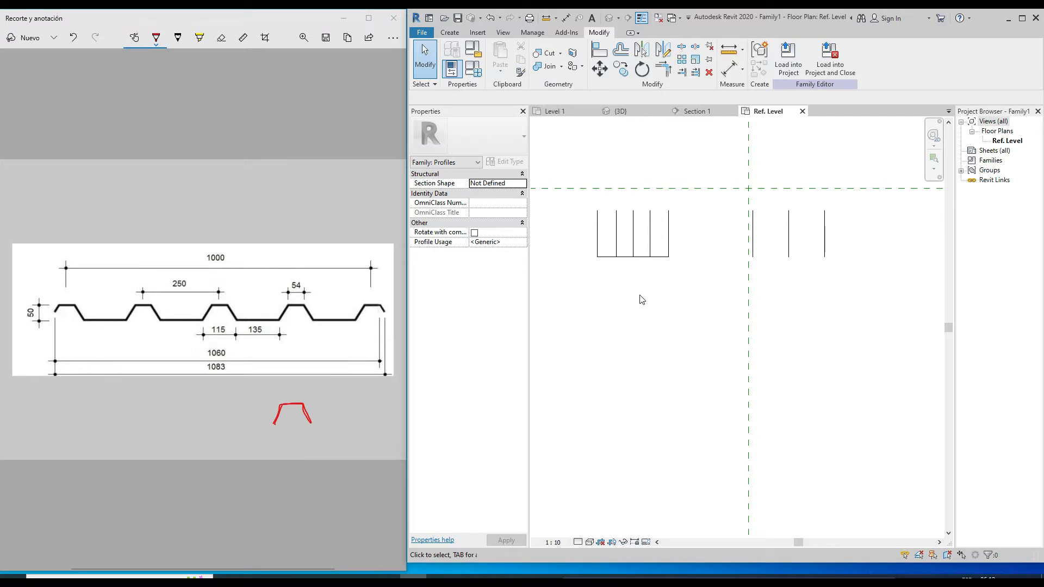
Step: Offset a copy of the horizontal line 50 mm downward to set the crest height
key(f)
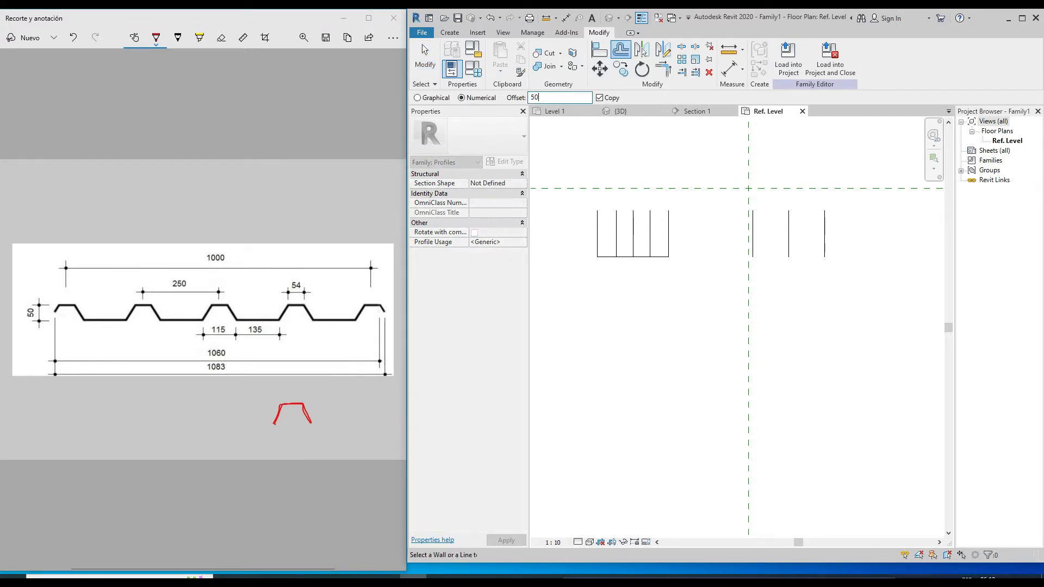
text(50mm)
click(625, 259)
scroll(611, 274, up, 1)
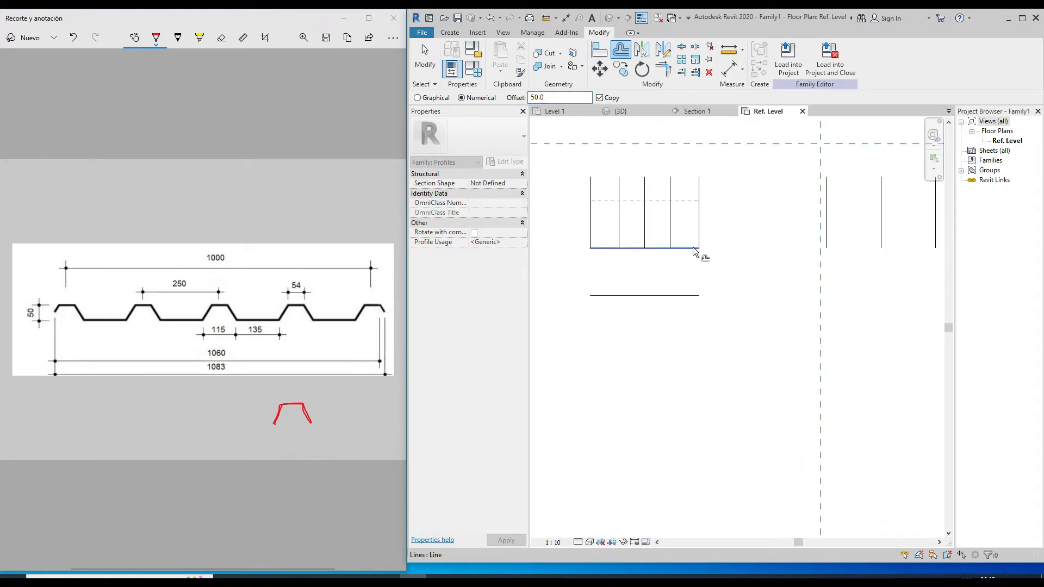
key(Escape)
Step: Lengthen the lower horizontal line at both ends, well past the left group's outer vertical lines
click(684, 298)
scroll(707, 298, down, 1)
drag(701, 296, 747, 297)
drag(619, 297, 575, 298)
click(661, 275)
Step: Extend the left group's two outer vertical lines down to the lower horizontal line
scroll(647, 271, up, 1)
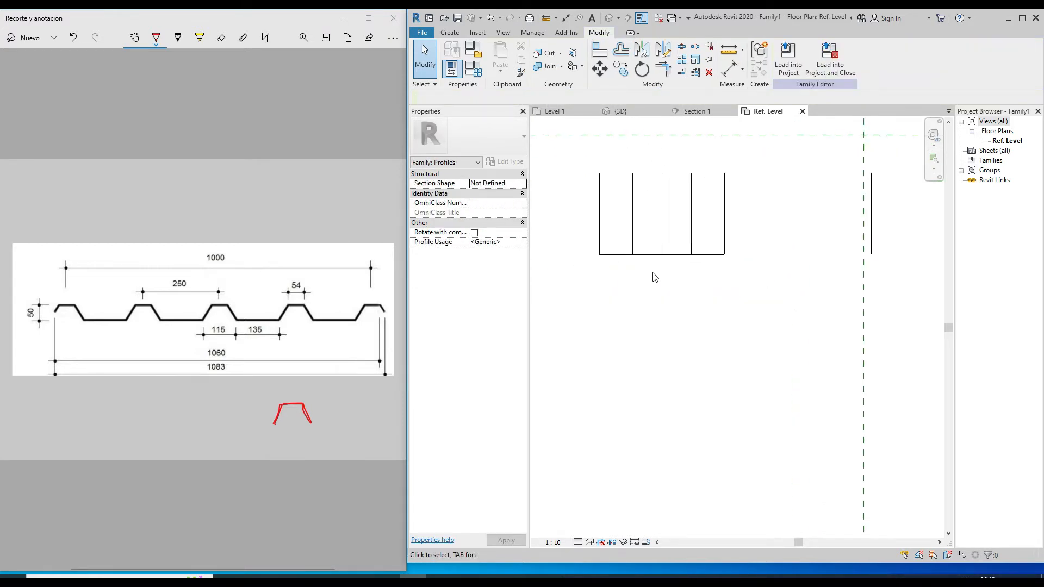
key(a)
key(l)
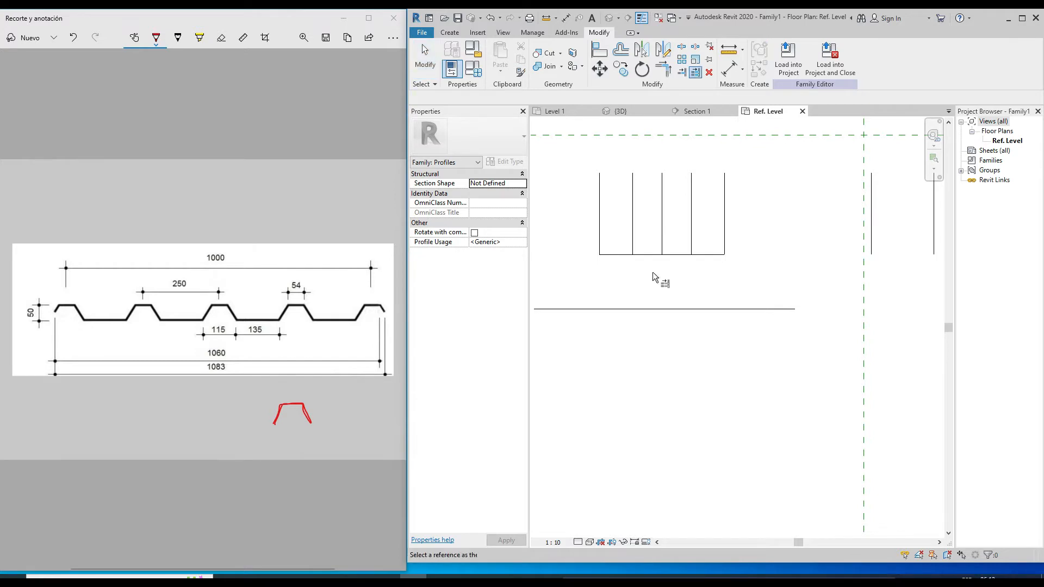
click(661, 307)
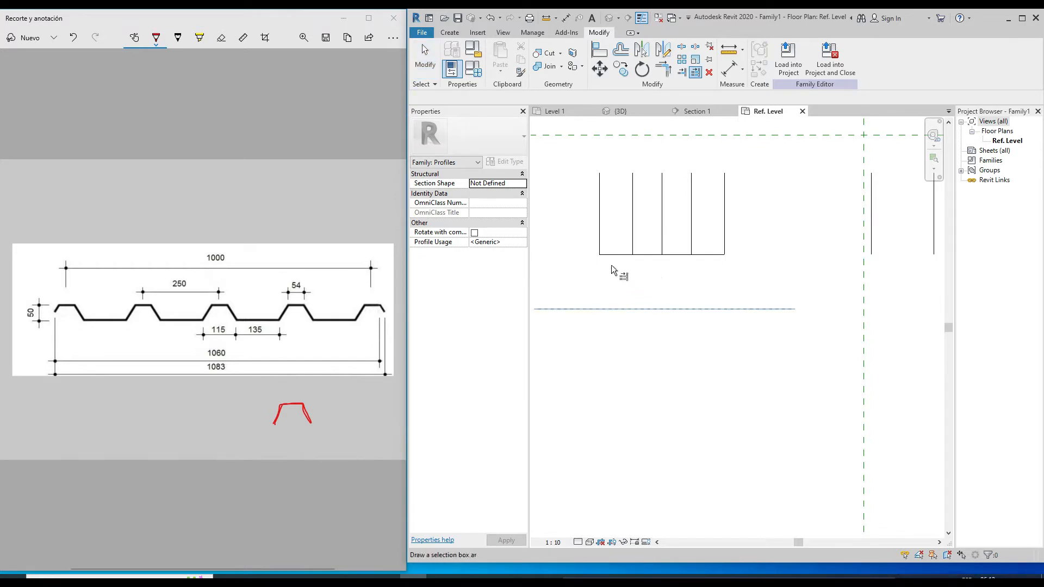
click(599, 235)
click(723, 234)
key(Escape)
key(Escape)
Step: Draw the trapezoidal crest as chained lines from the left base corner, across the 54 mm top, to the right base corner
click(450, 32)
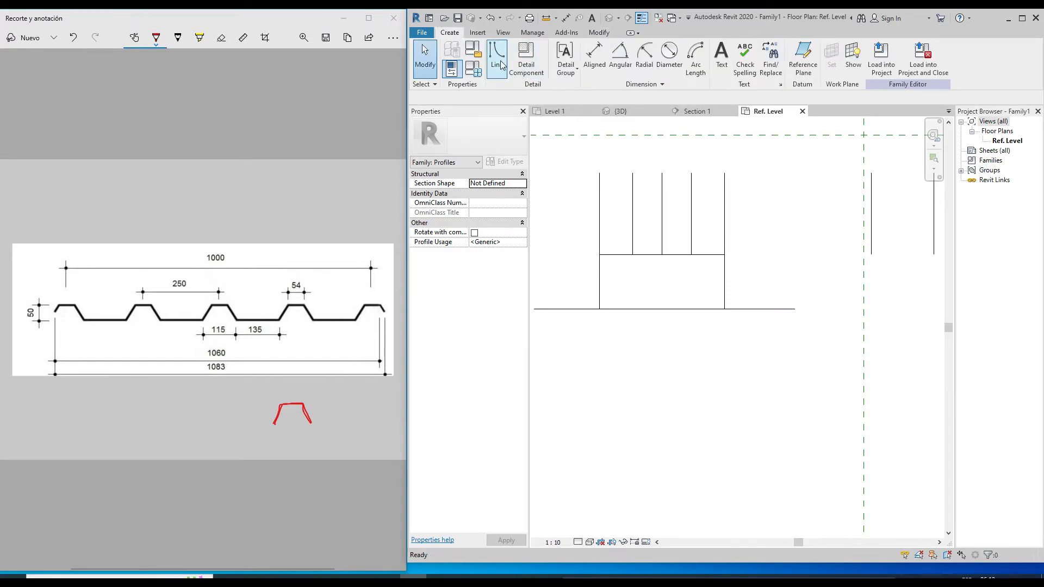
click(496, 57)
click(599, 309)
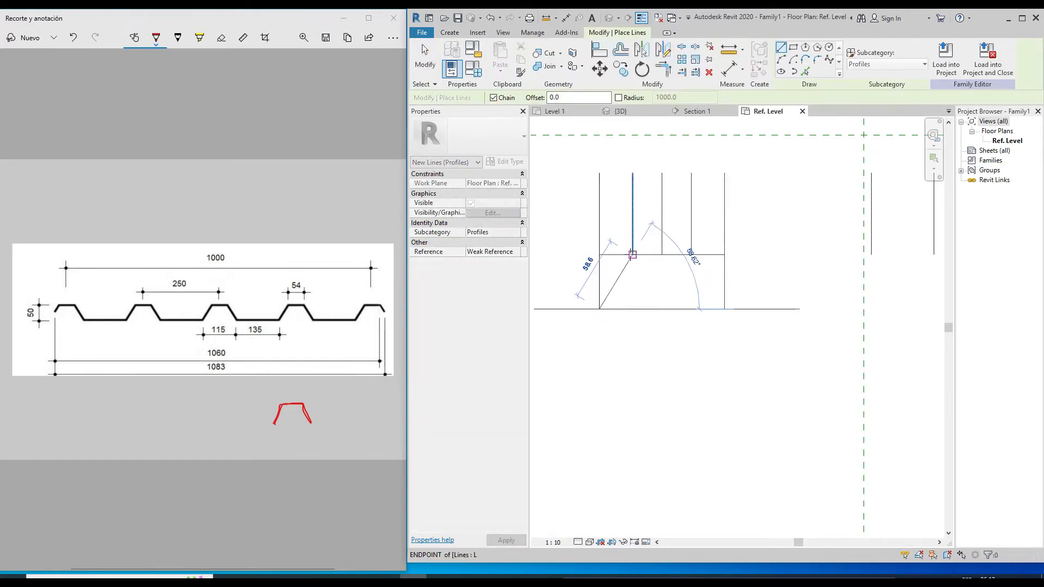
click(632, 255)
click(691, 254)
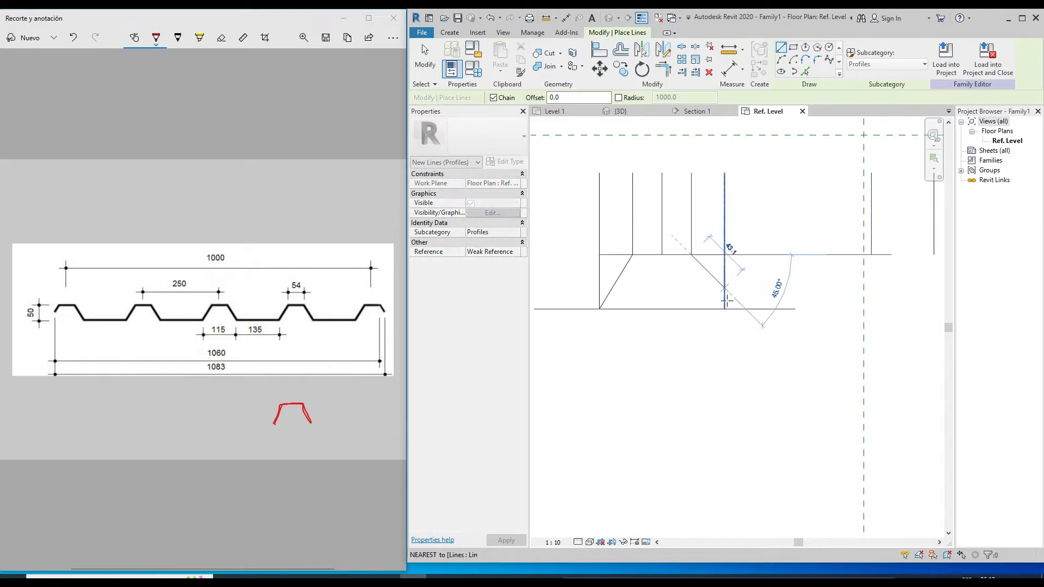
click(724, 308)
key(Escape)
key(Escape)
Step: Trim the upper horizontal line to corners with both sloping sides of the crest
middle_drag(636, 269, 668, 261)
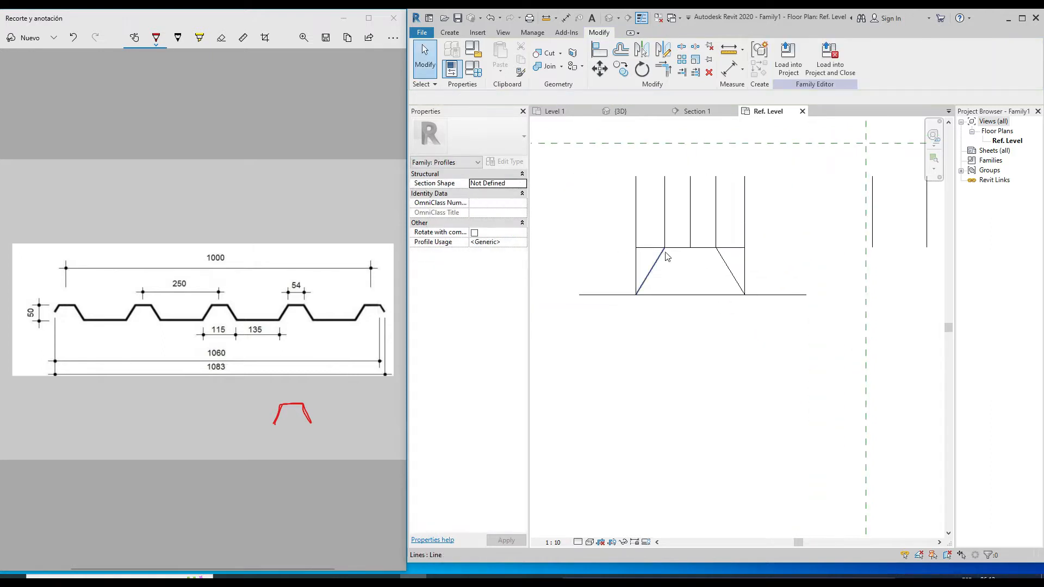
key(t)
key(r)
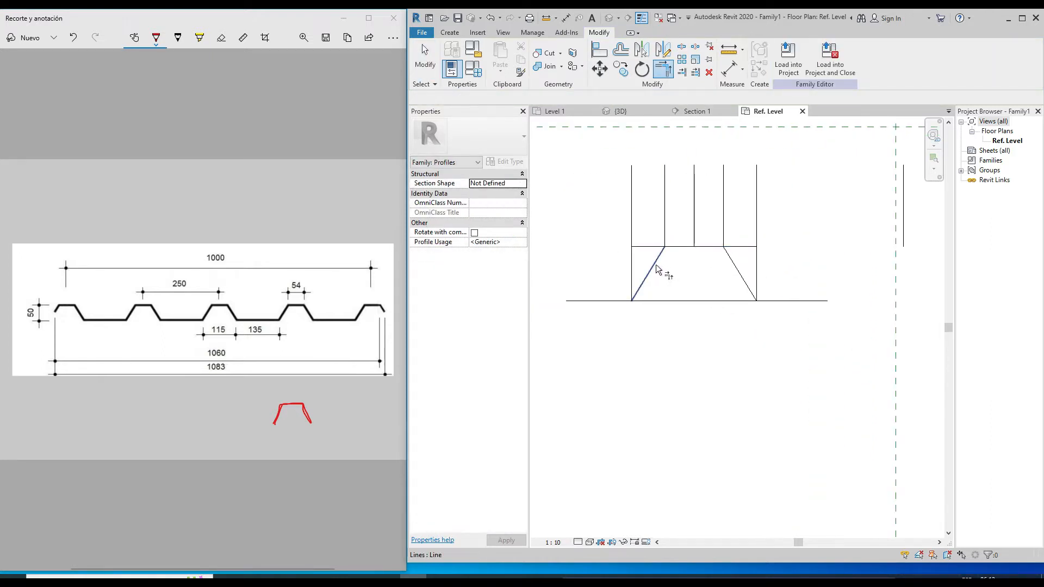
click(654, 263)
click(683, 249)
click(707, 249)
click(727, 253)
scroll(742, 238, down, 2)
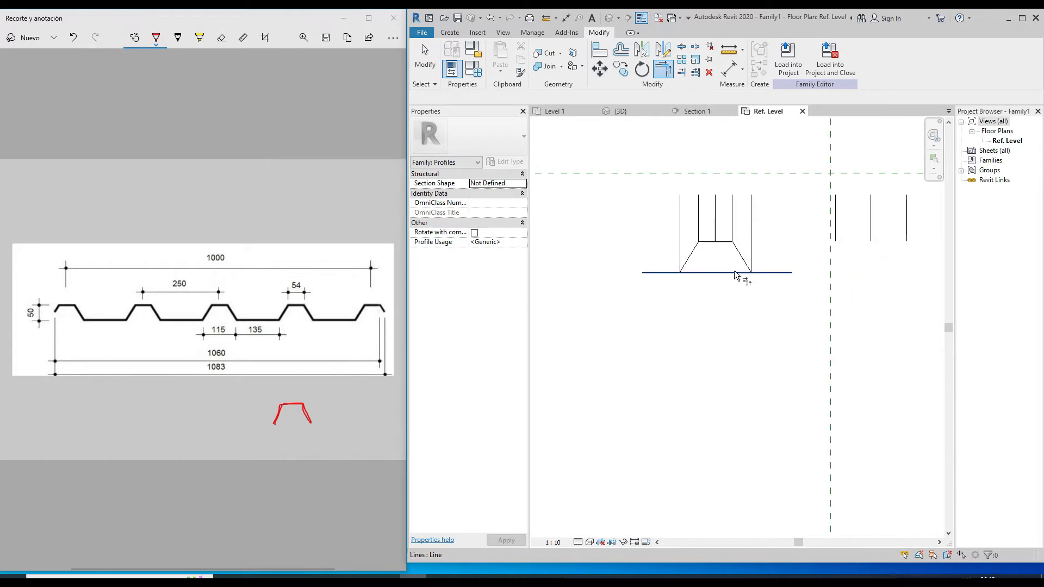
scroll(732, 270, up, 2)
scroll(688, 247, up, 1)
key(Escape)
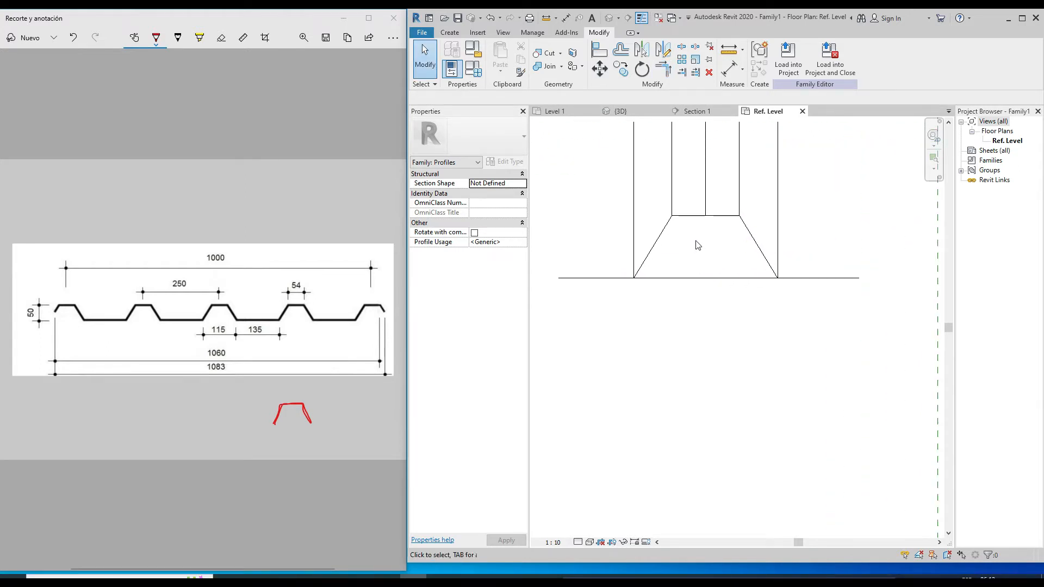
Step: Delete the five vertical construction lines around the left crest, keeping the trapezoid and the base line
scroll(696, 249, down, 1)
scroll(715, 230, up, 1)
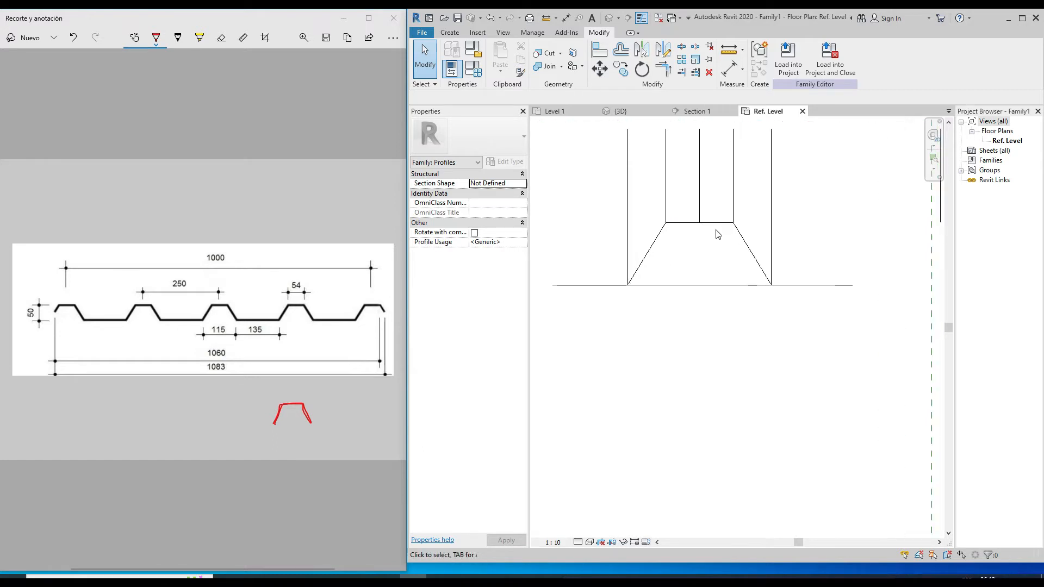
click(700, 195)
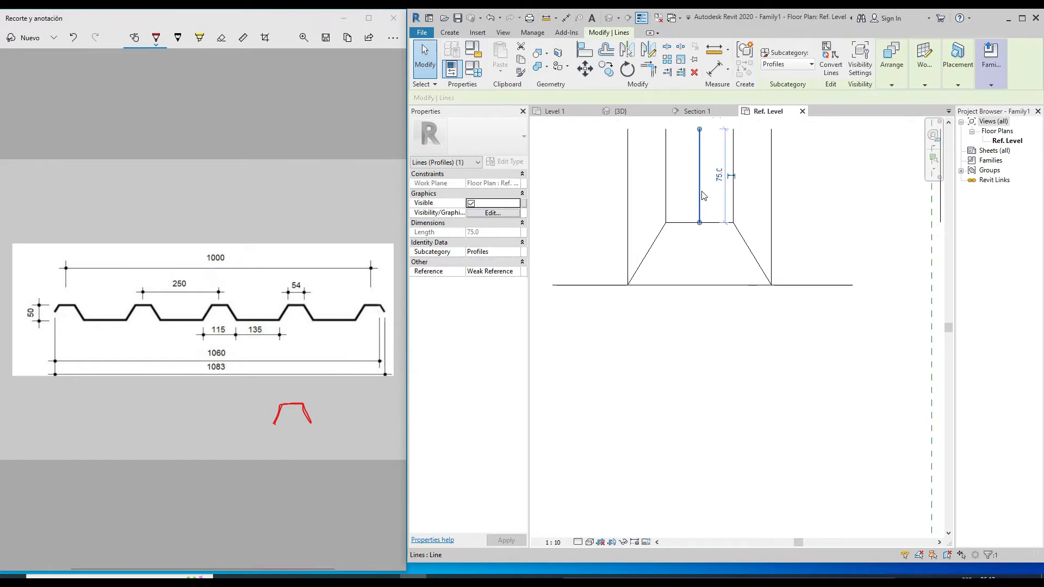
key(Delete)
click(673, 190)
key(Delete)
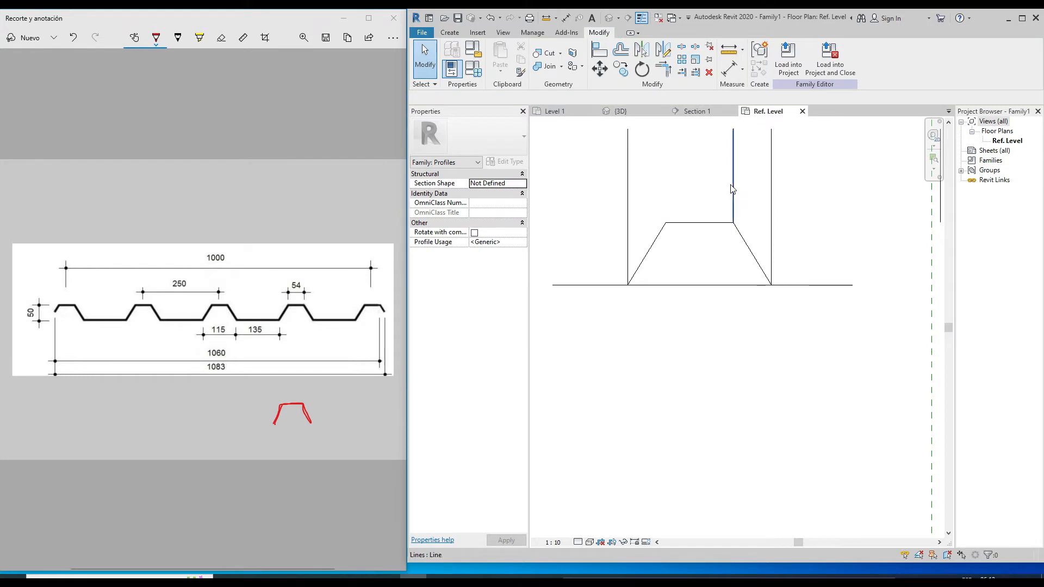
key(Delete)
click(771, 196)
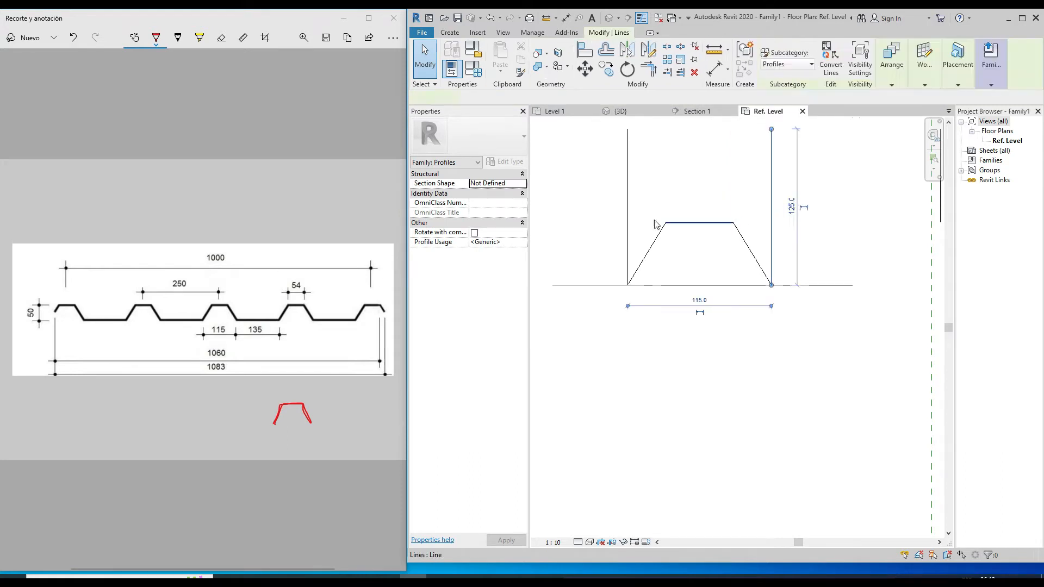
key(Delete)
key(Delete)
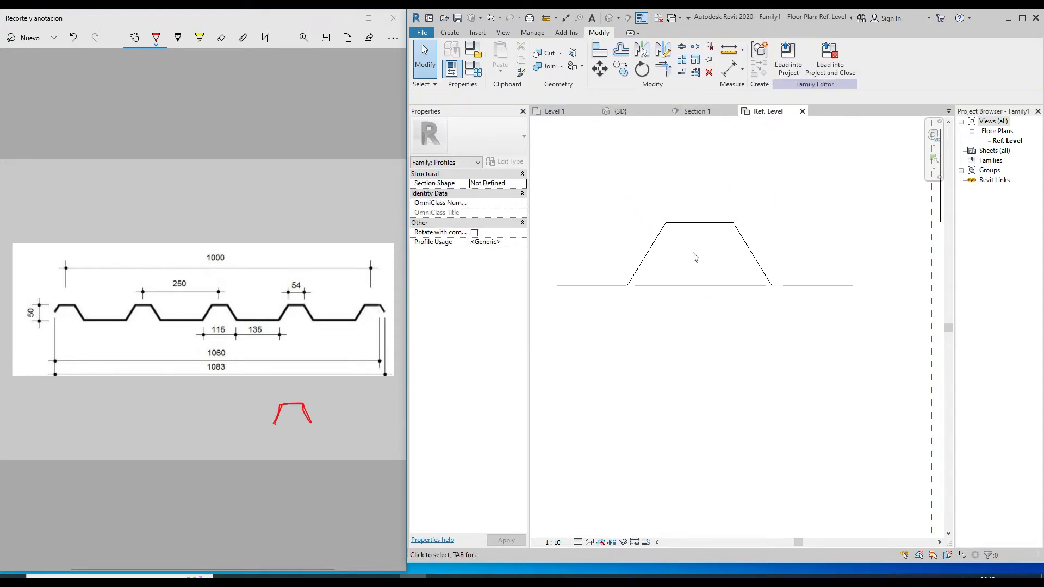
Step: Offset copies of the crest's top line and both sloping sides 2 mm inward, and of the base line 2 mm upward
key(f)
click(534, 98)
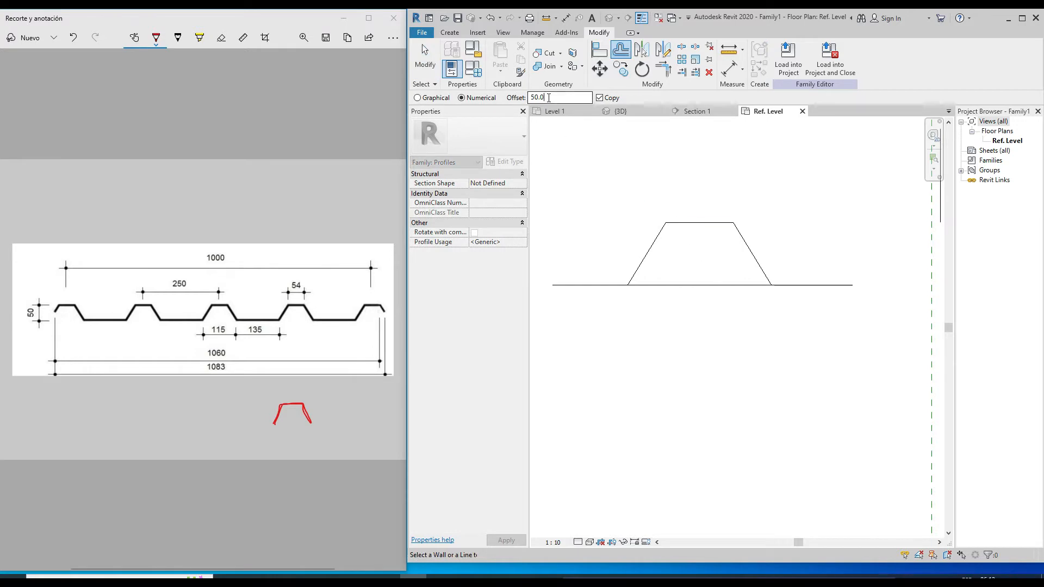
text(2)
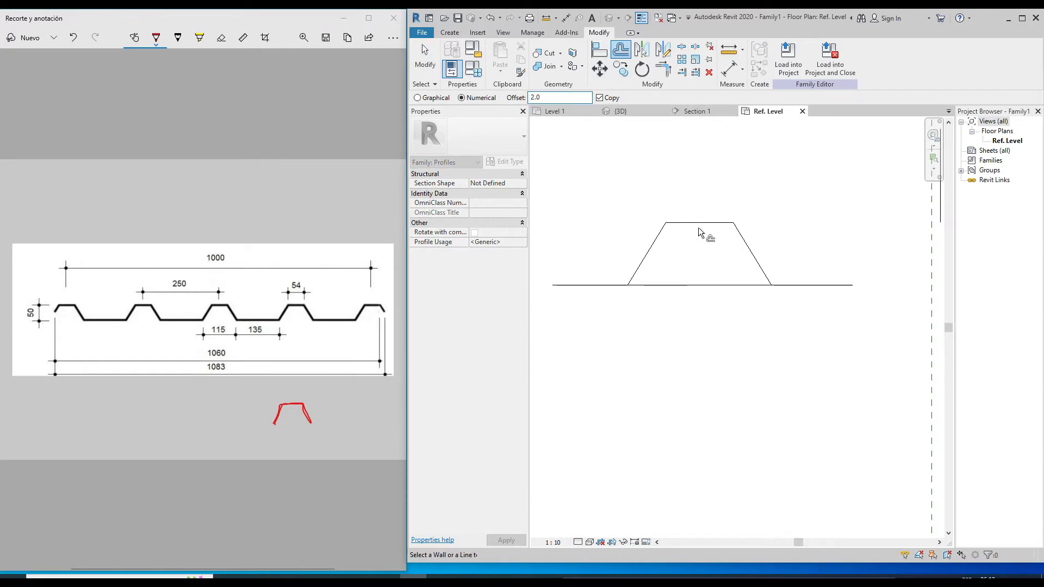
click(702, 229)
scroll(668, 231, up, 2)
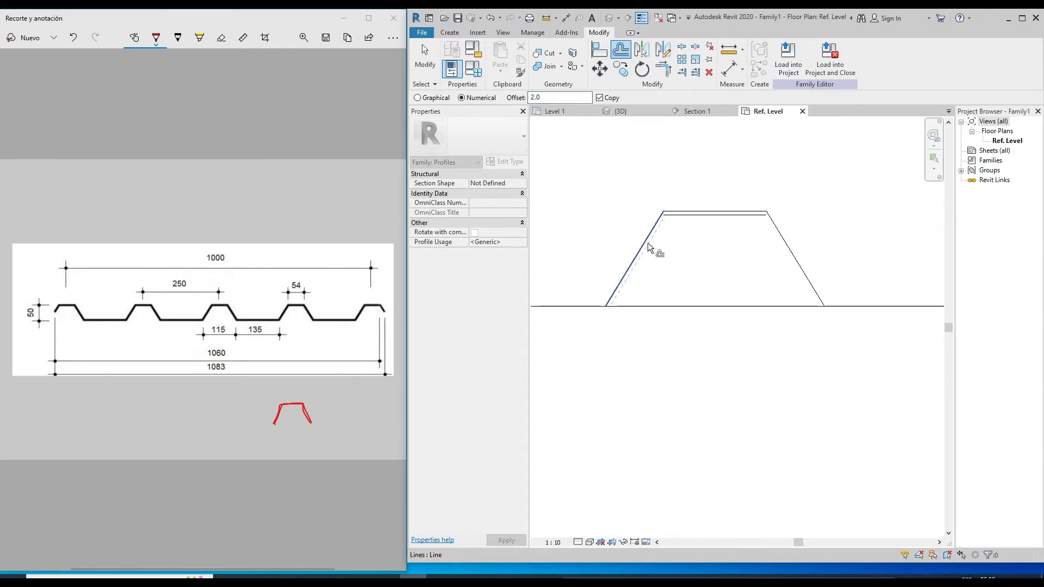
click(660, 217)
click(790, 249)
scroll(664, 275, down, 2)
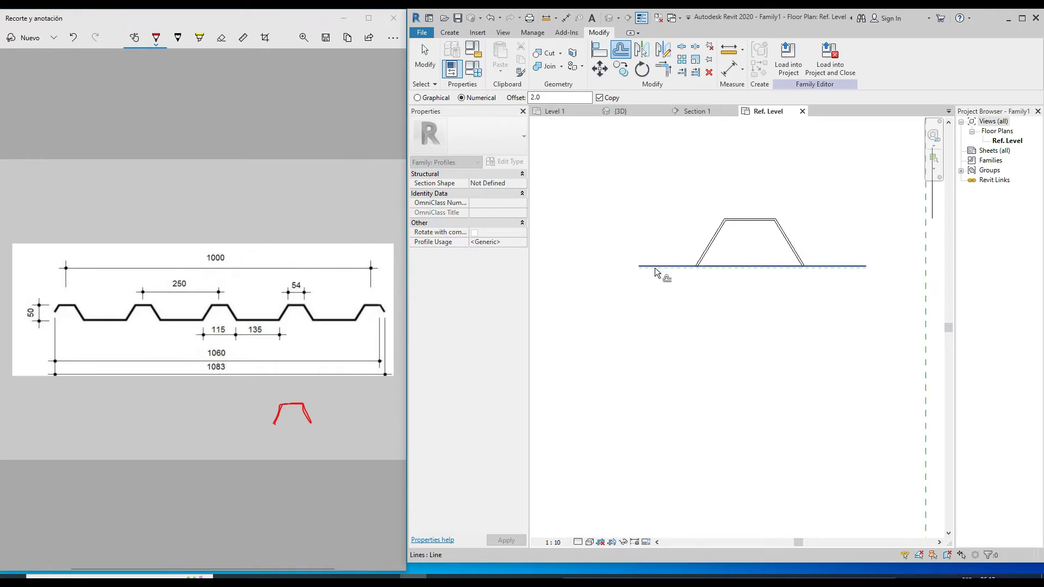
scroll(727, 268, up, 5)
click(743, 274)
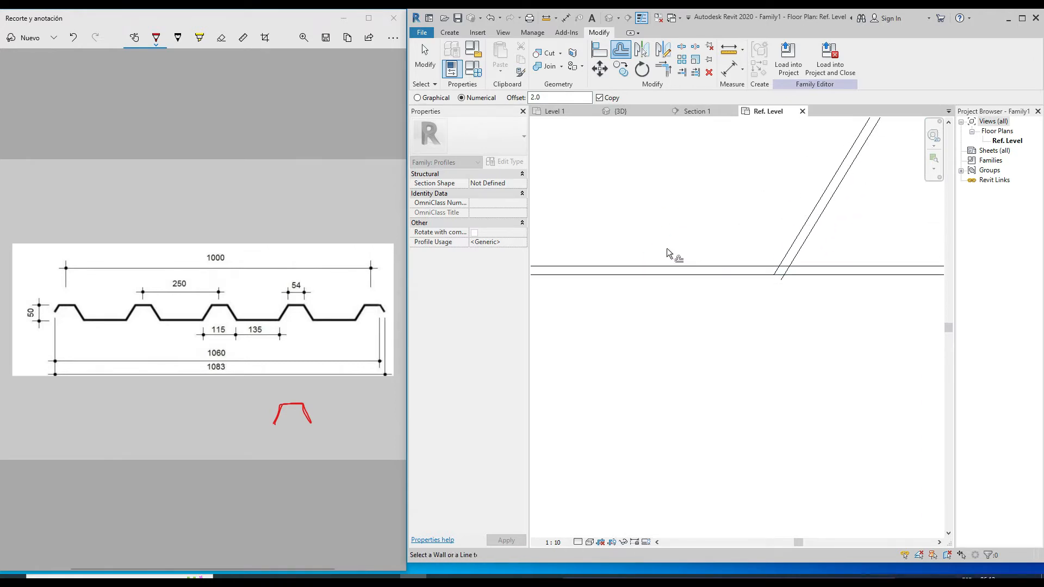
Step: Draw a short vertical closing line at the crest's left base corner, from the base line up to its offset copy
scroll(666, 248, down, 2)
scroll(743, 244, up, 4)
key(Escape)
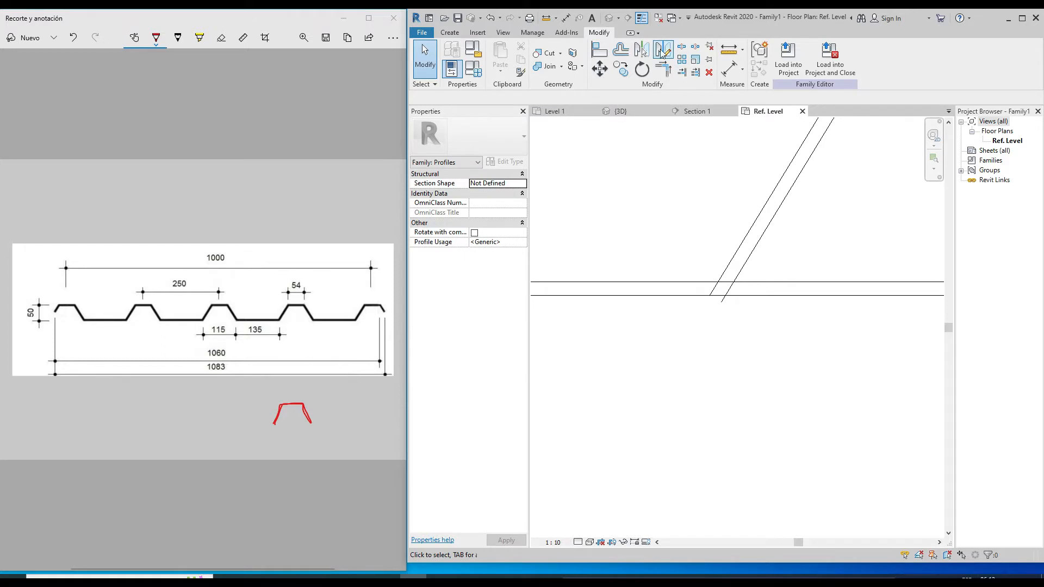
click(450, 33)
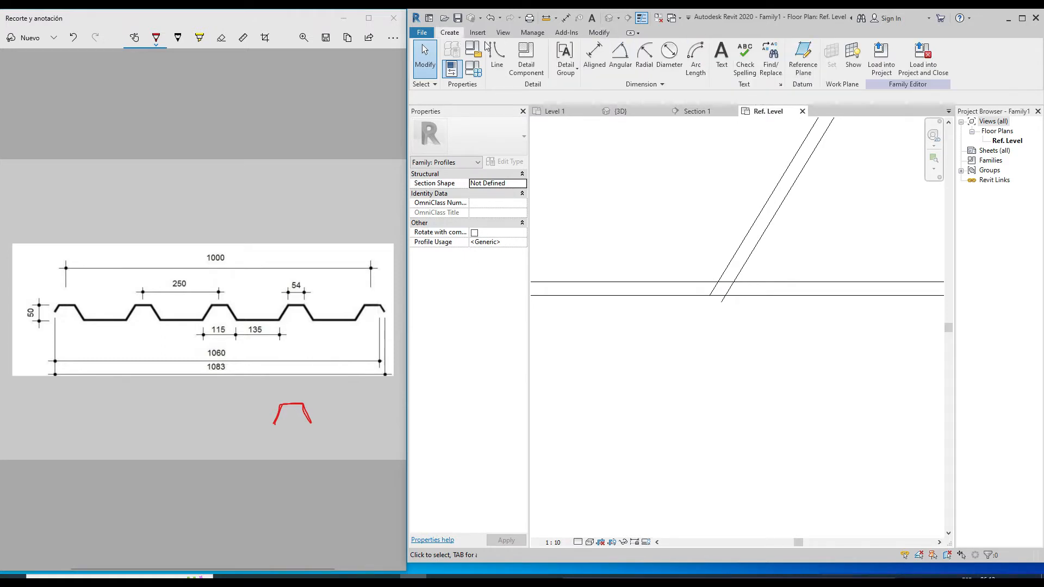
click(496, 59)
scroll(706, 294, up, 1)
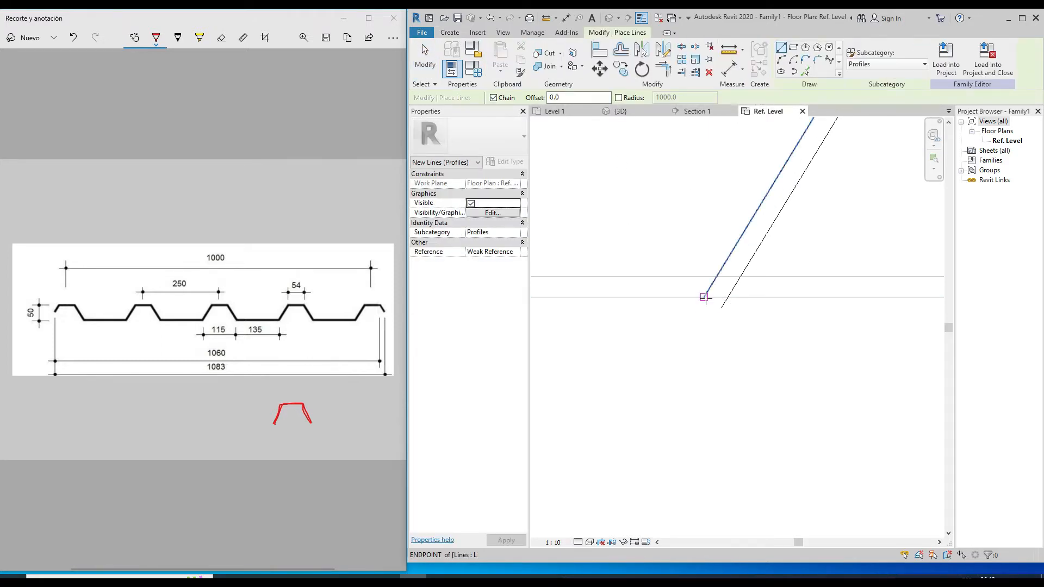
click(703, 296)
key(Escape)
scroll(647, 297, down, 5)
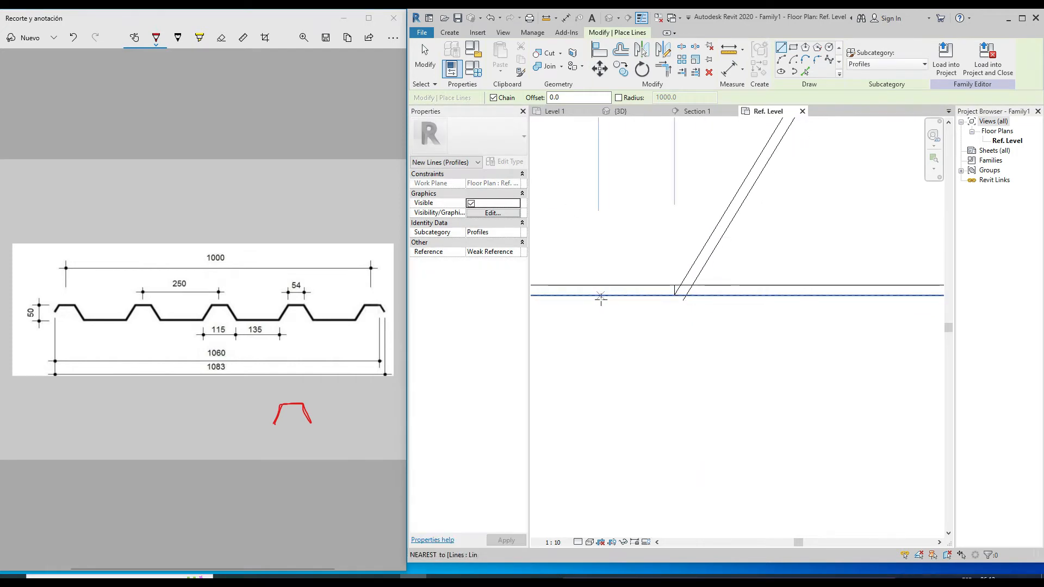
Step: Draw a matching vertical closing line at the crest's right base corner, between the base line and its offset copy
scroll(832, 308, up, 2)
scroll(764, 296, up, 3)
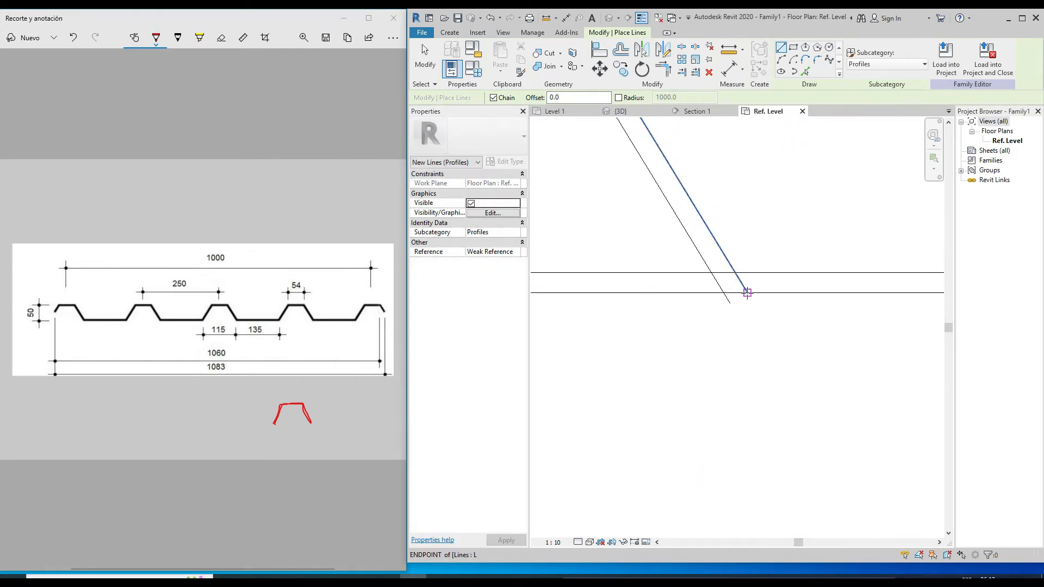
click(748, 292)
click(747, 271)
key(Escape)
key(Escape)
scroll(749, 280, up, 1)
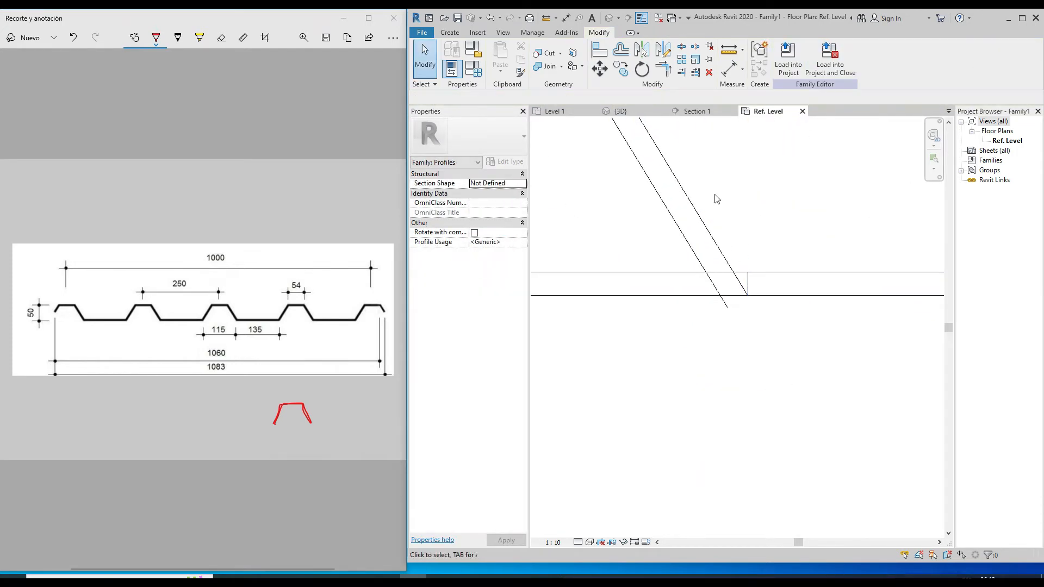
Step: Split the base line inside the crest's right corner, and trim its offset copy to the right closing line
click(681, 47)
click(630, 295)
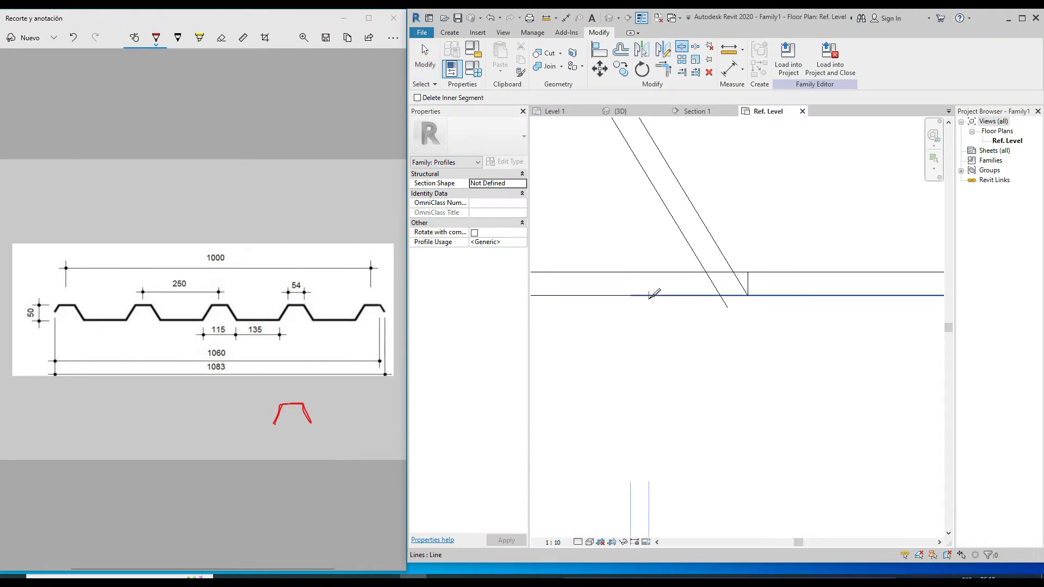
key(Escape)
key(t)
key(r)
scroll(749, 280, up, 2)
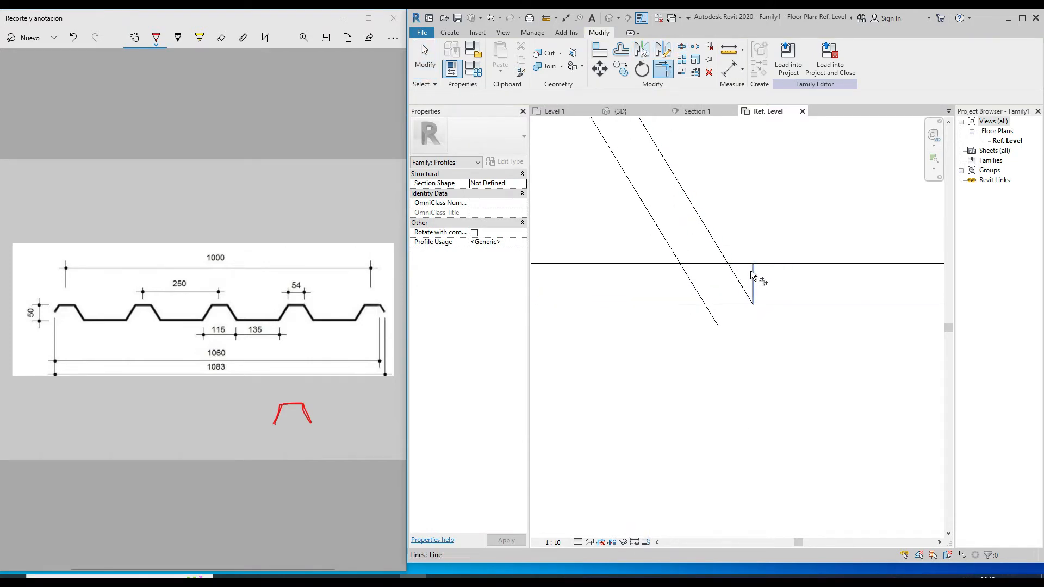
click(752, 270)
click(743, 264)
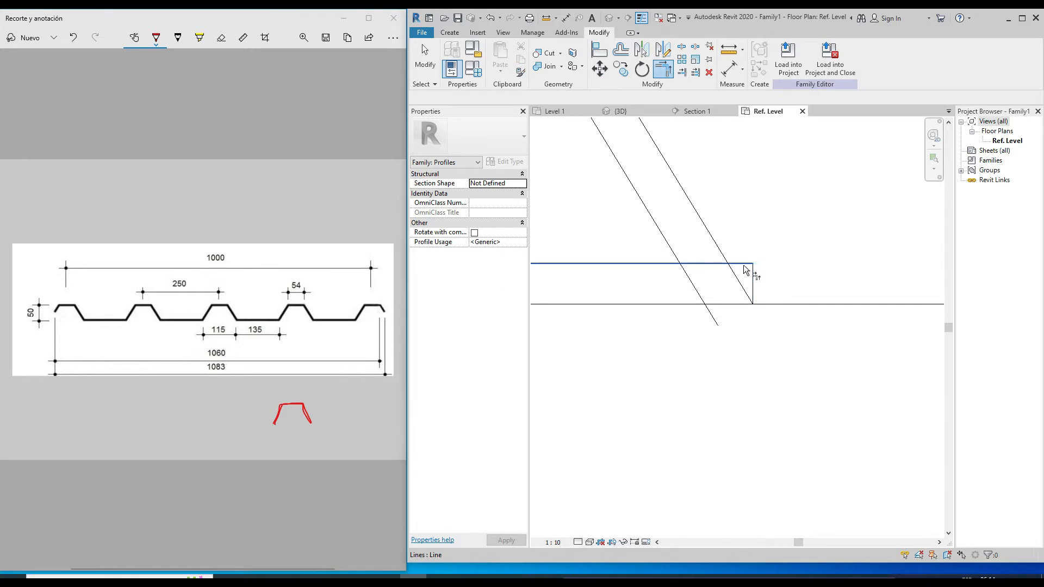
Step: Split the upper base offset line near the right corner and trim its right piece to the outer sloping side
key(Escape)
key(s)
key(l)
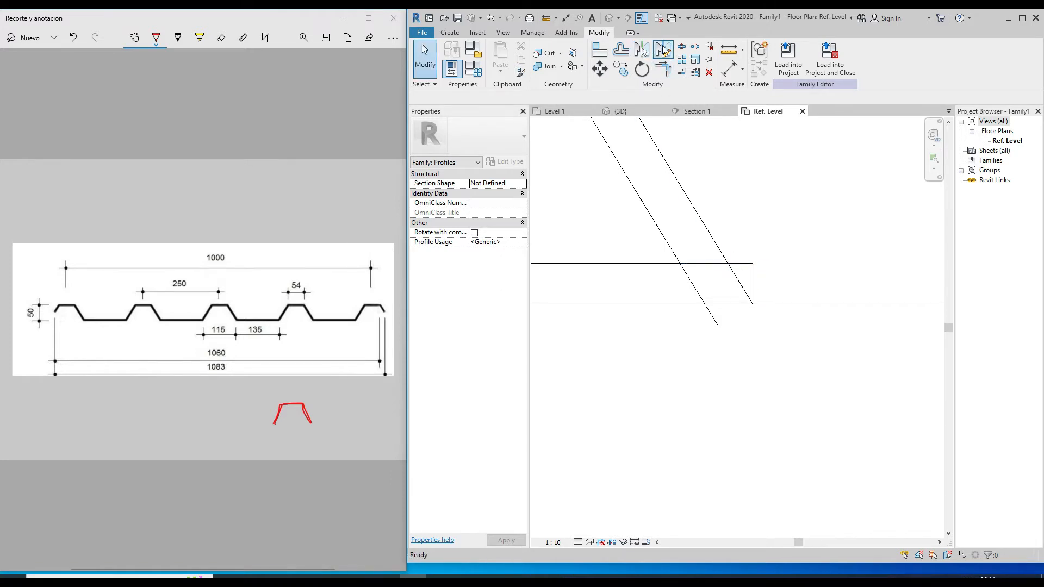
key(Escape)
key(t)
key(r)
click(743, 264)
click(725, 257)
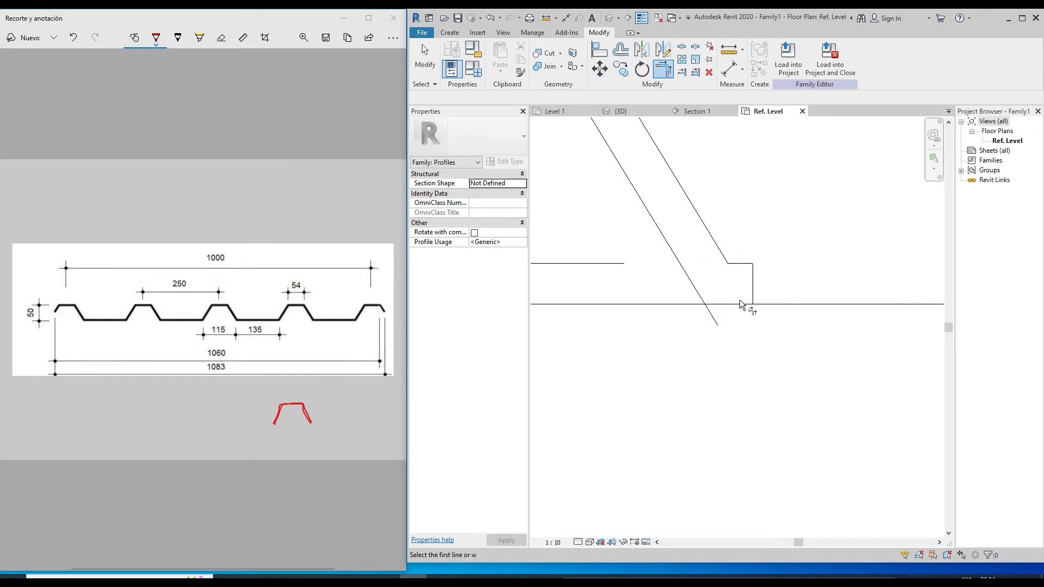
Step: Trim the right piece of the base line to the inner sloping side and the right closing line
click(727, 304)
click(705, 300)
scroll(761, 297, down, 4)
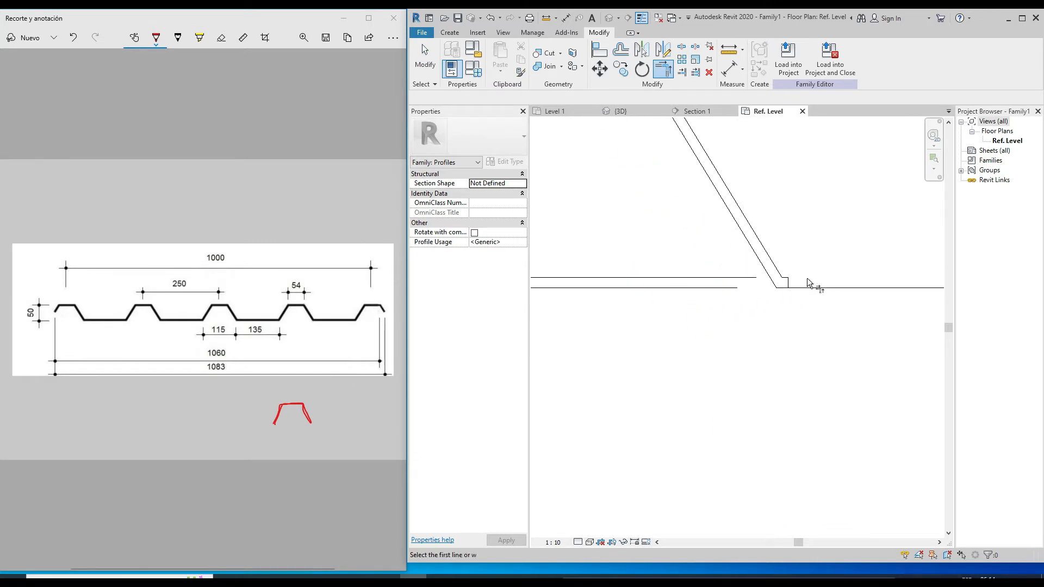
click(795, 282)
scroll(816, 293, down, 4)
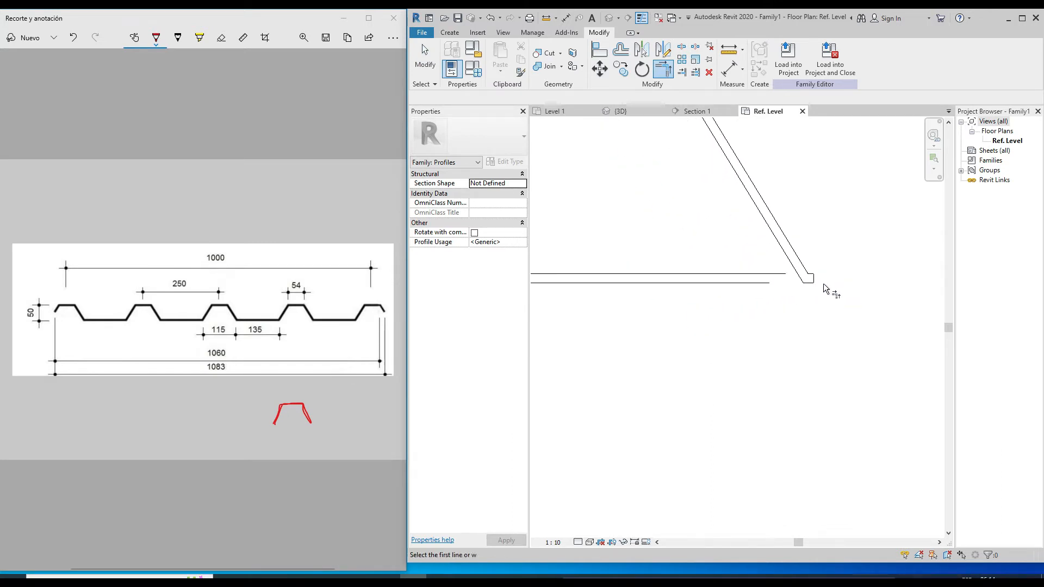
Step: Trim both base lines at the left corner against the closing line and the sloping sides to form a closed foot
scroll(606, 289, up, 8)
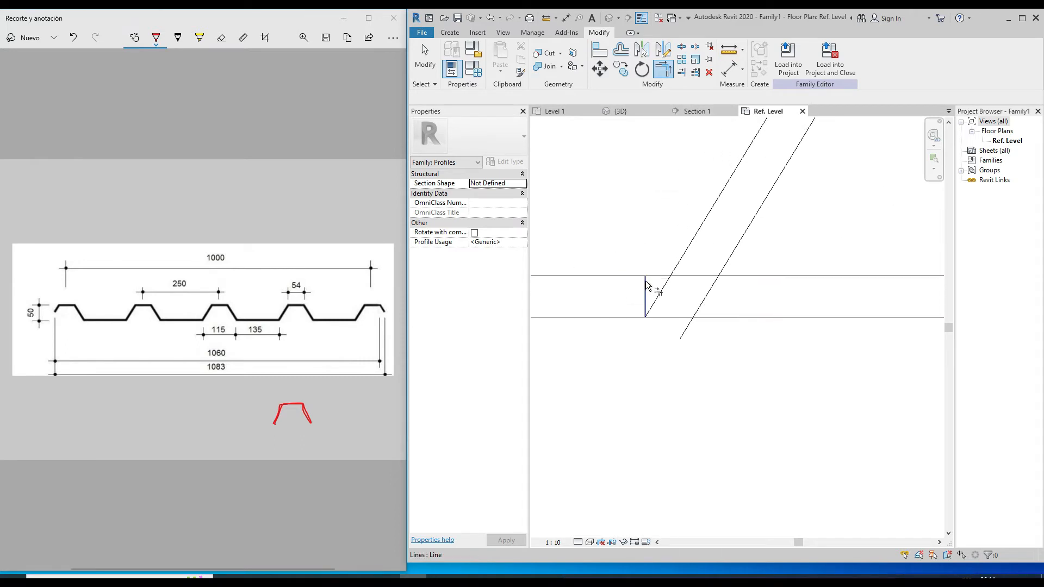
click(651, 277)
click(676, 272)
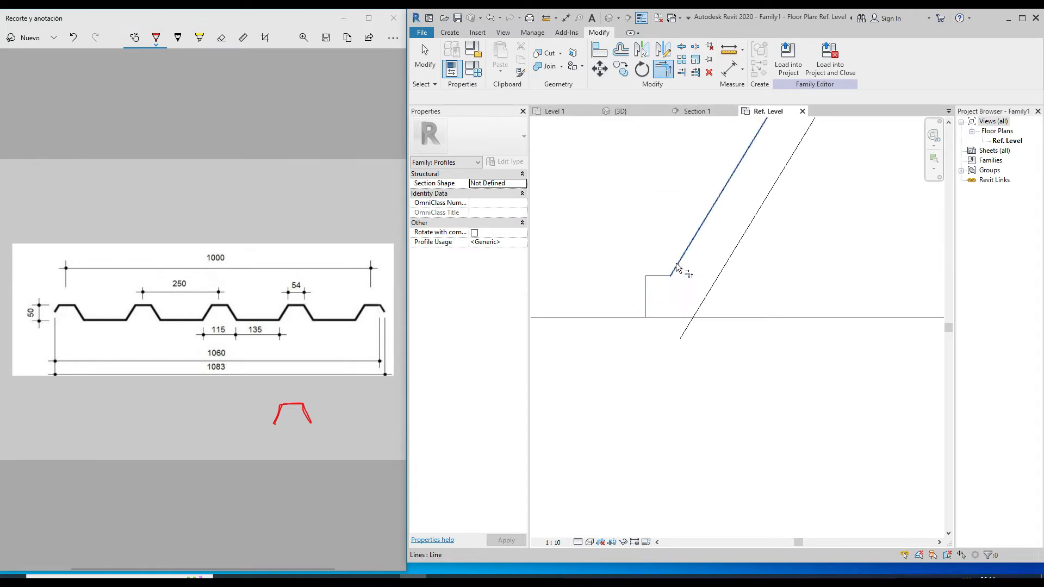
click(644, 307)
click(661, 317)
click(680, 318)
click(699, 306)
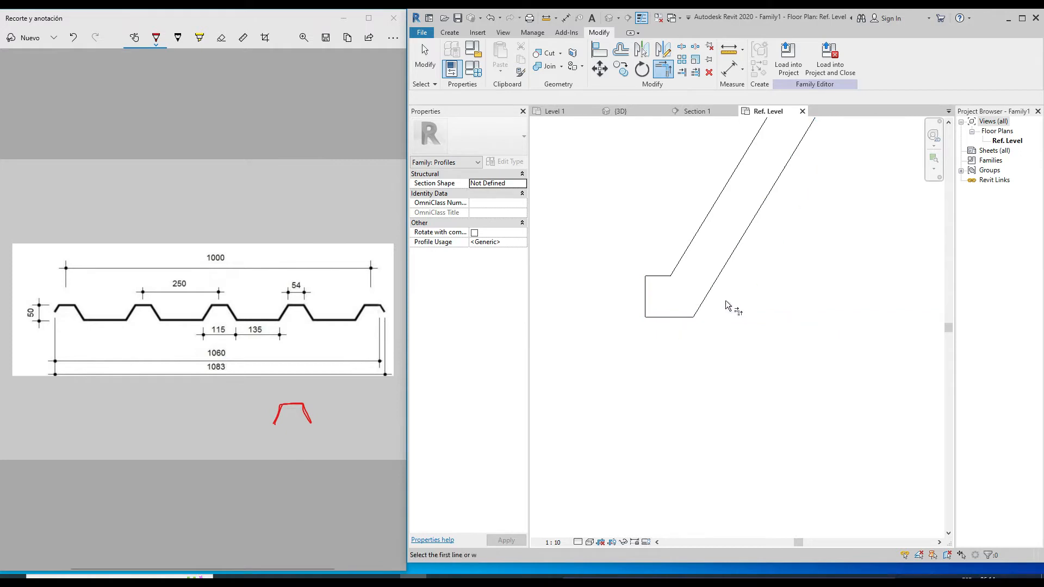
Step: Delete the three leftover vertical construction lines beside the crest profile
key(Escape)
scroll(637, 335, down, 3)
scroll(633, 320, down, 5)
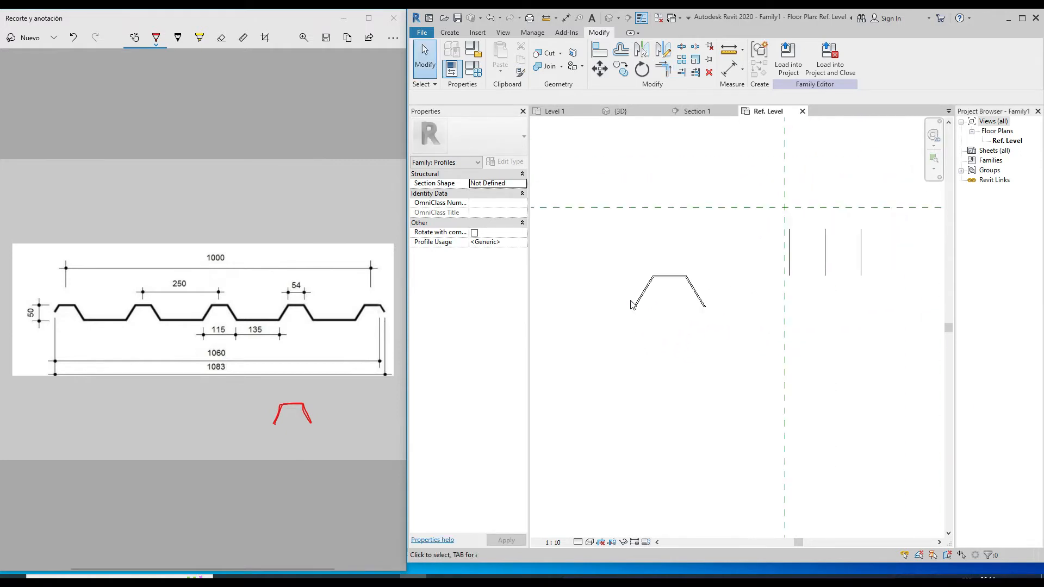
drag(738, 284, 866, 233)
key(Delete)
Step: Move the whole crest profile with Disjoin enabled, placing its top line's midpoint on the vertical reference plane
scroll(667, 304, up, 1)
drag(609, 328, 758, 241)
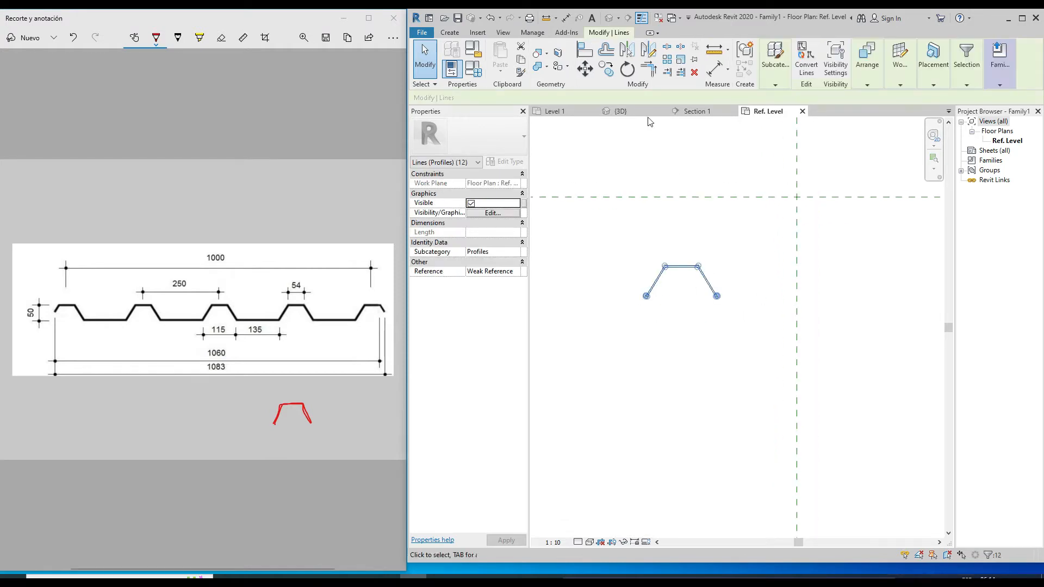
click(585, 69)
scroll(683, 278, up, 3)
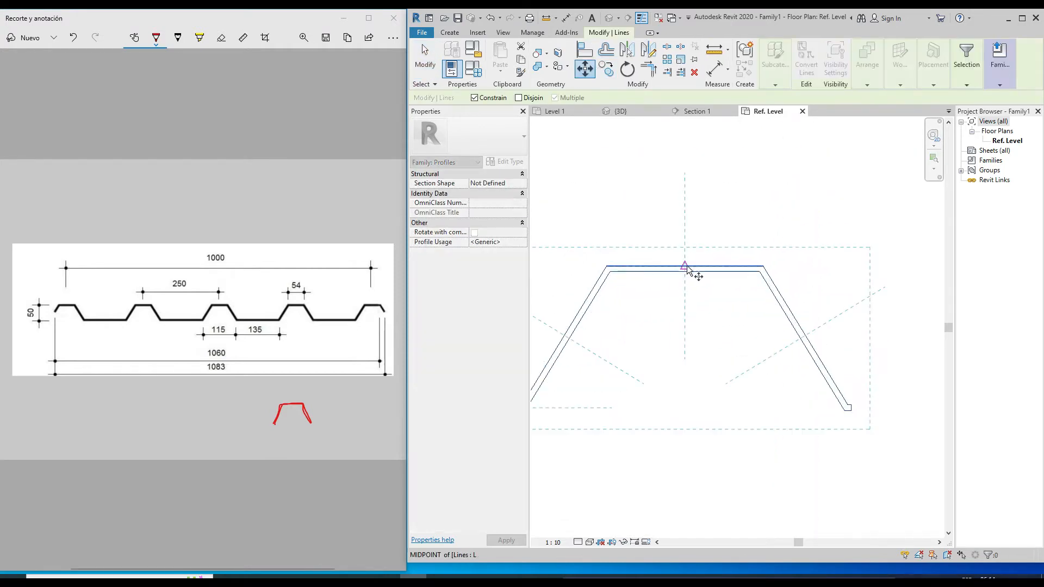
click(685, 270)
scroll(696, 293, down, 4)
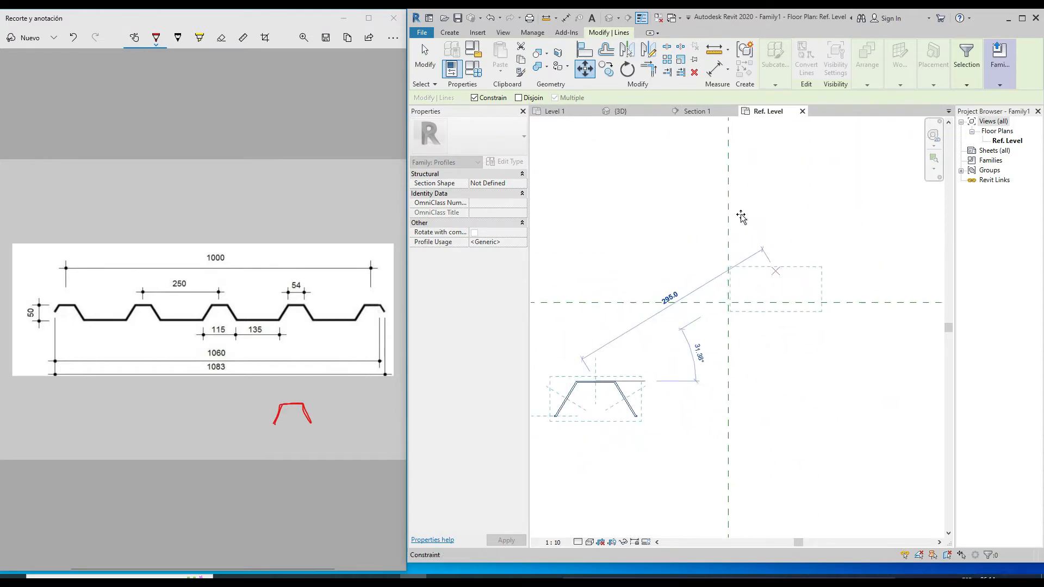
scroll(730, 250, up, 3)
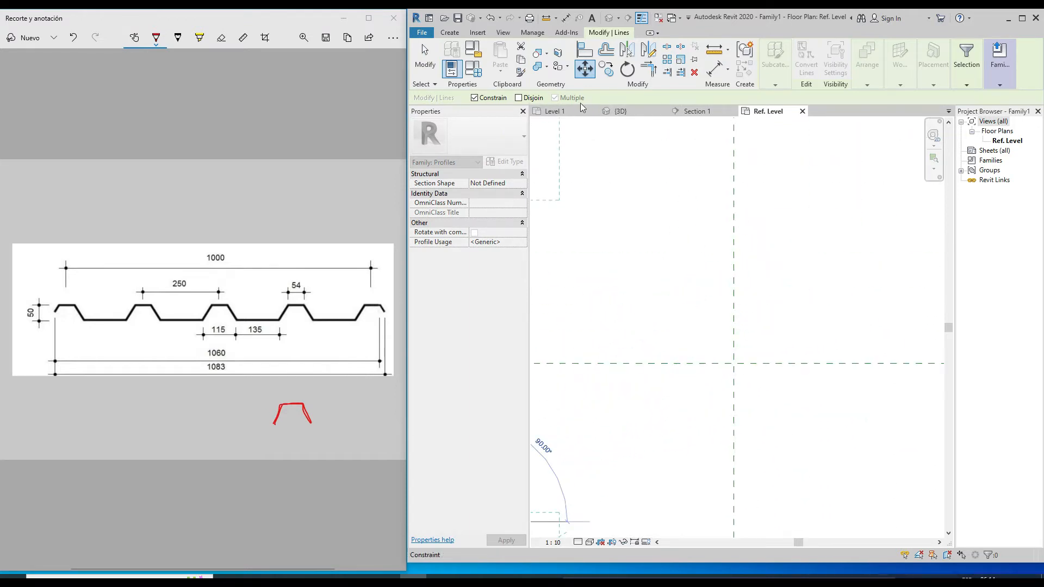
click(519, 98)
click(736, 286)
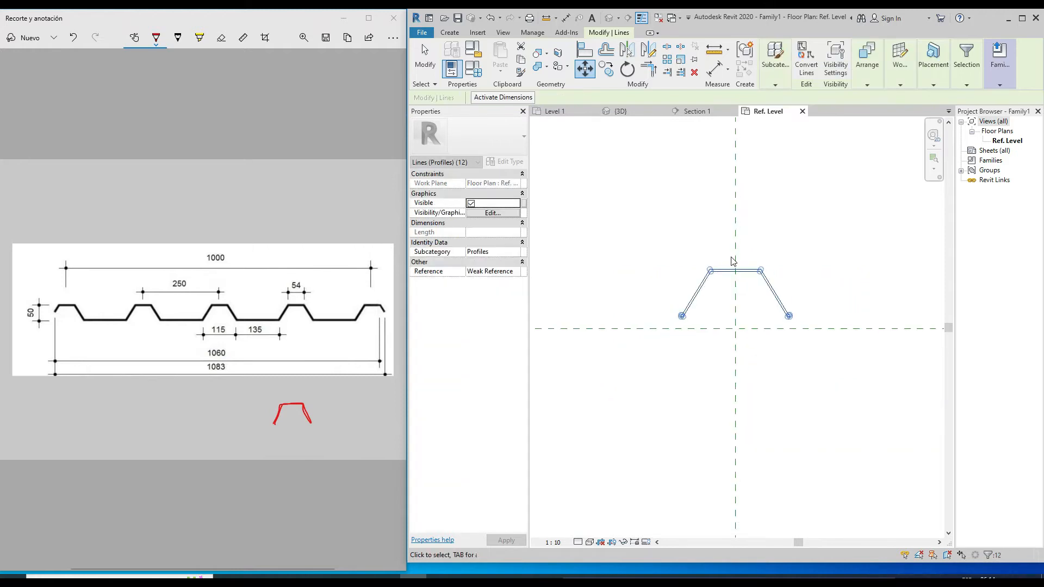
Step: Move the crest profile straight down so its base sits on the horizontal reference plane
scroll(741, 296, up, 4)
scroll(732, 237, down, 2)
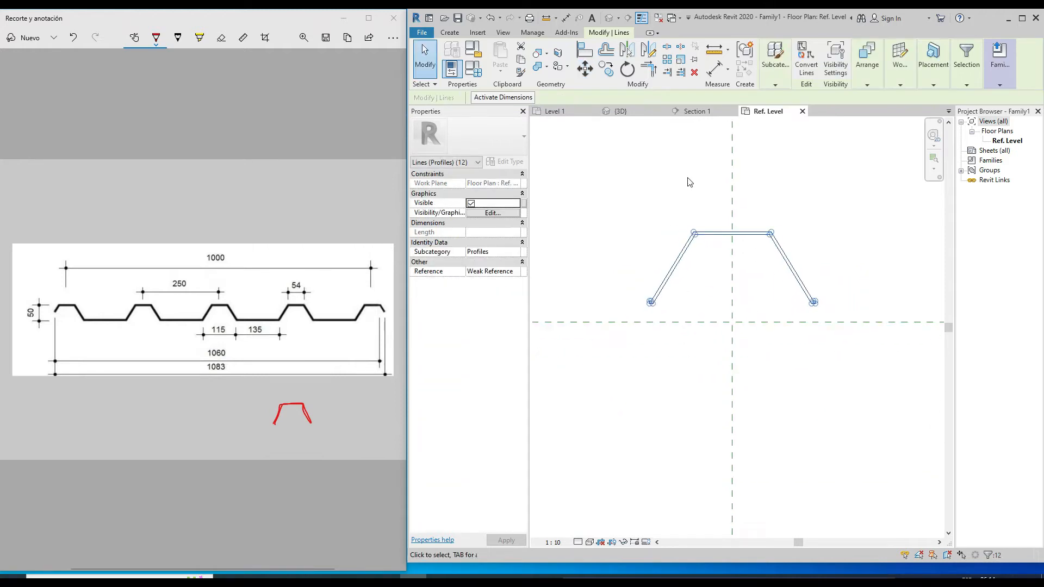
click(579, 74)
scroll(640, 298, up, 6)
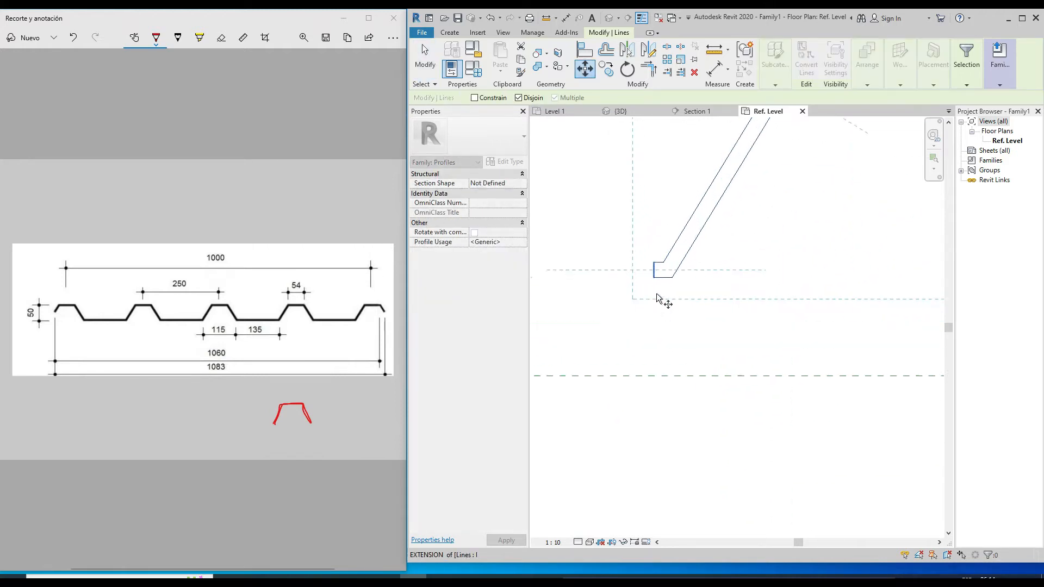
click(652, 272)
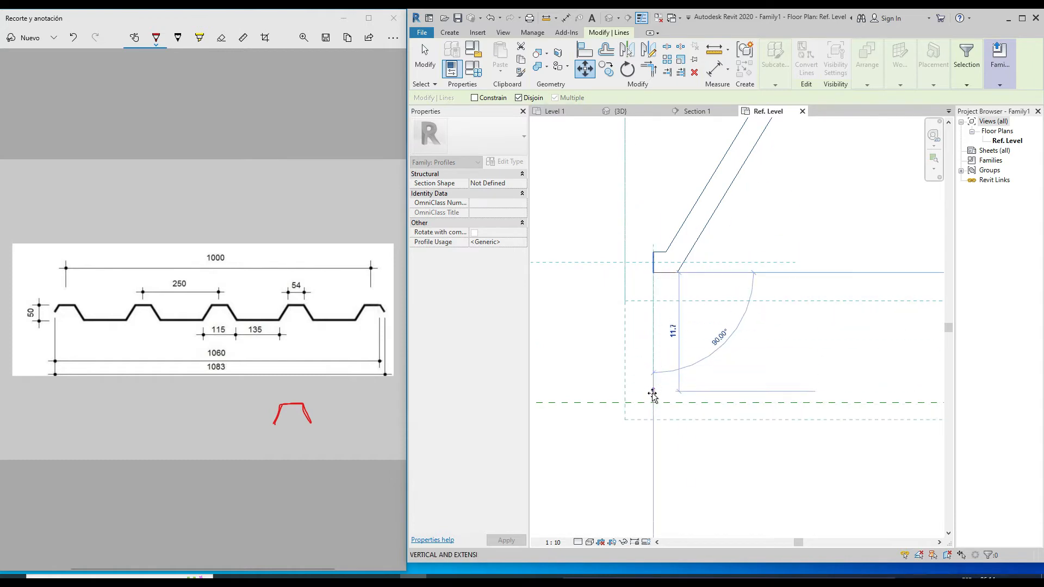
click(653, 402)
scroll(723, 380, down, 2)
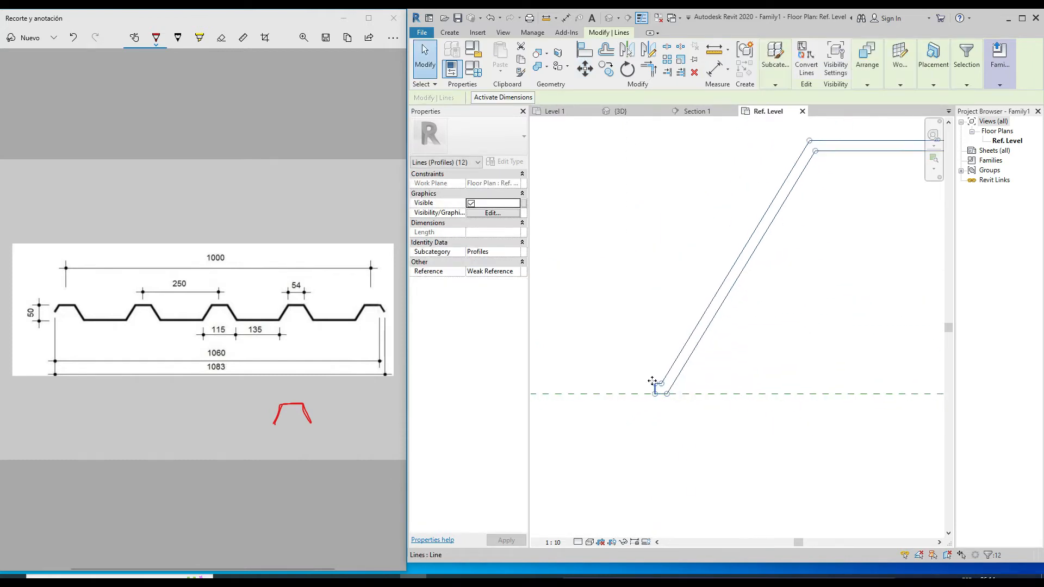
scroll(721, 380, down, 3)
scroll(839, 353, down, 1)
click(845, 338)
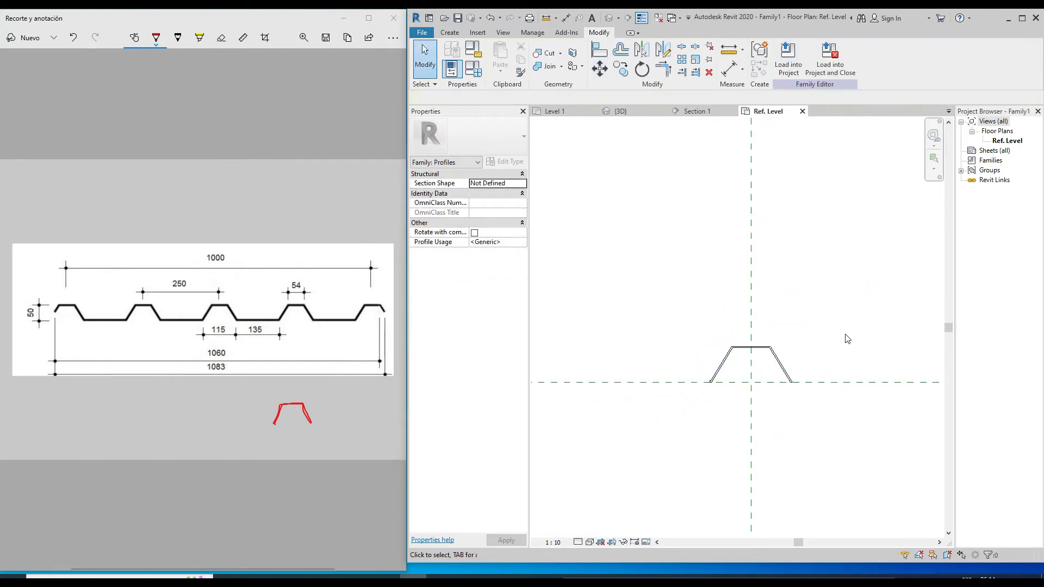
Step: Set the profile family's Profile Usage to Mullion
scroll(808, 398, up, 2)
scroll(743, 365, up, 2)
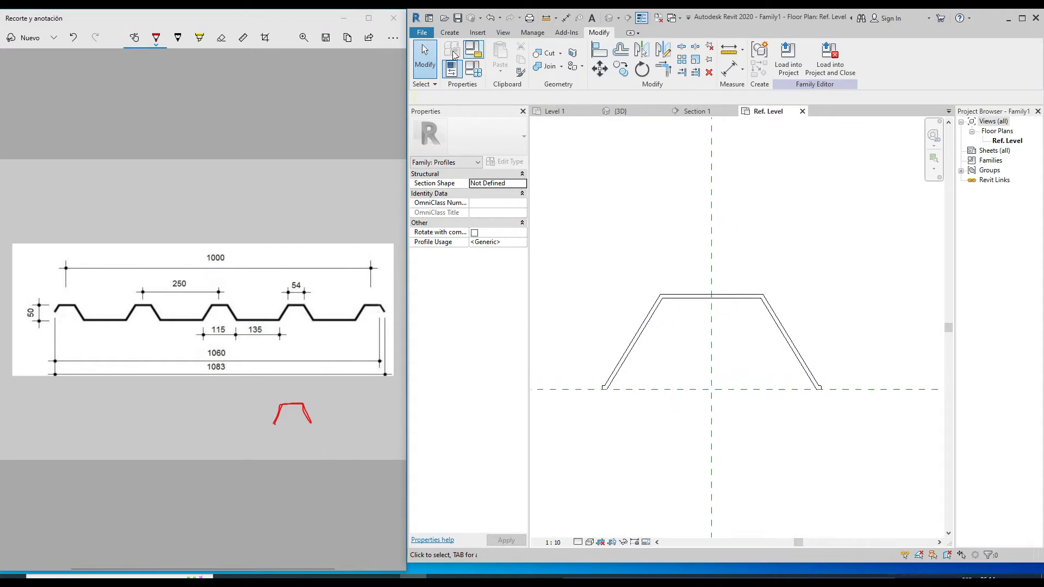
click(523, 242)
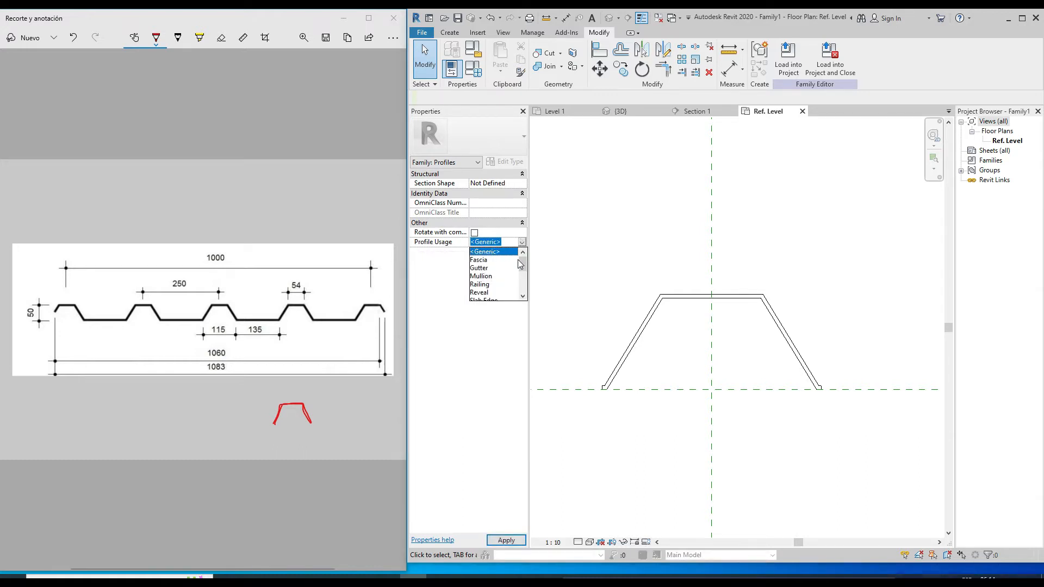
drag(525, 266, 525, 269)
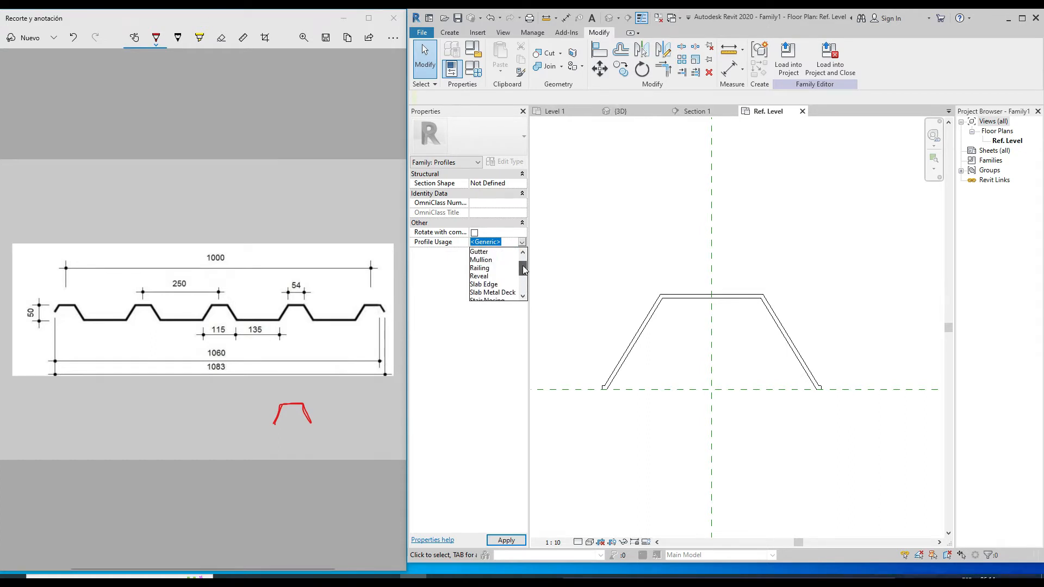
click(487, 260)
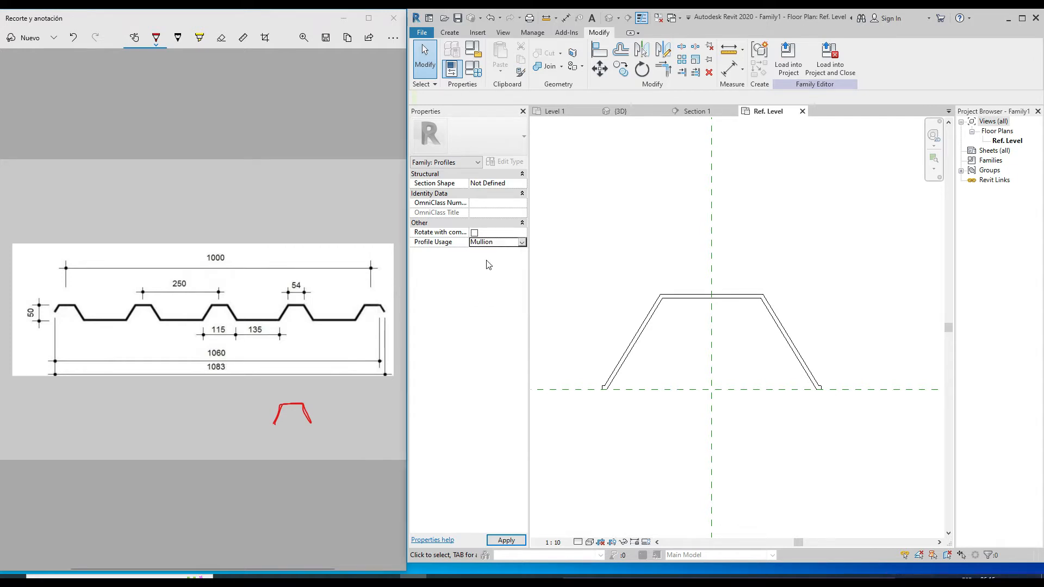
scroll(692, 366, down, 2)
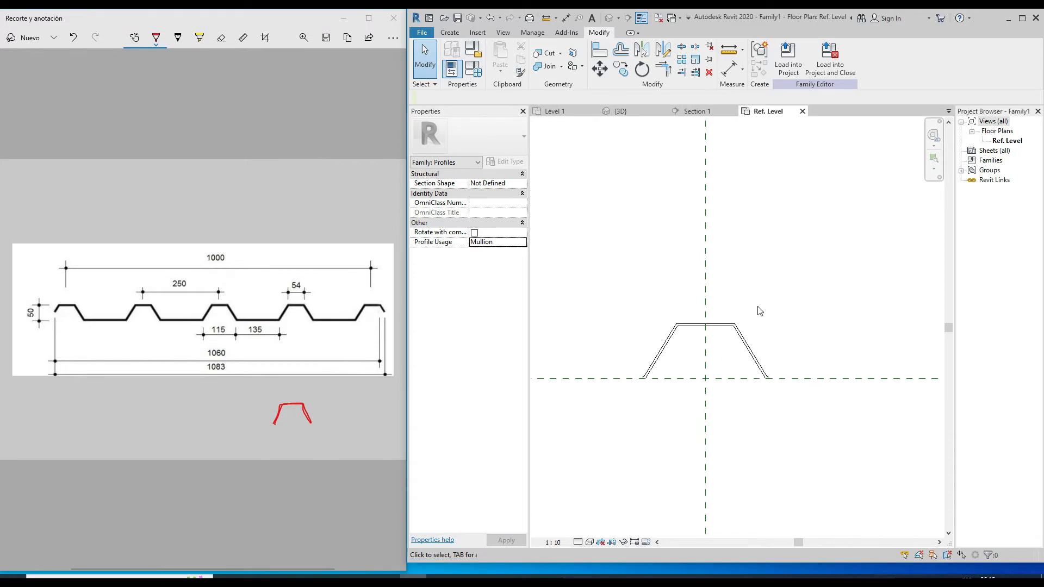
scroll(738, 309, up, 1)
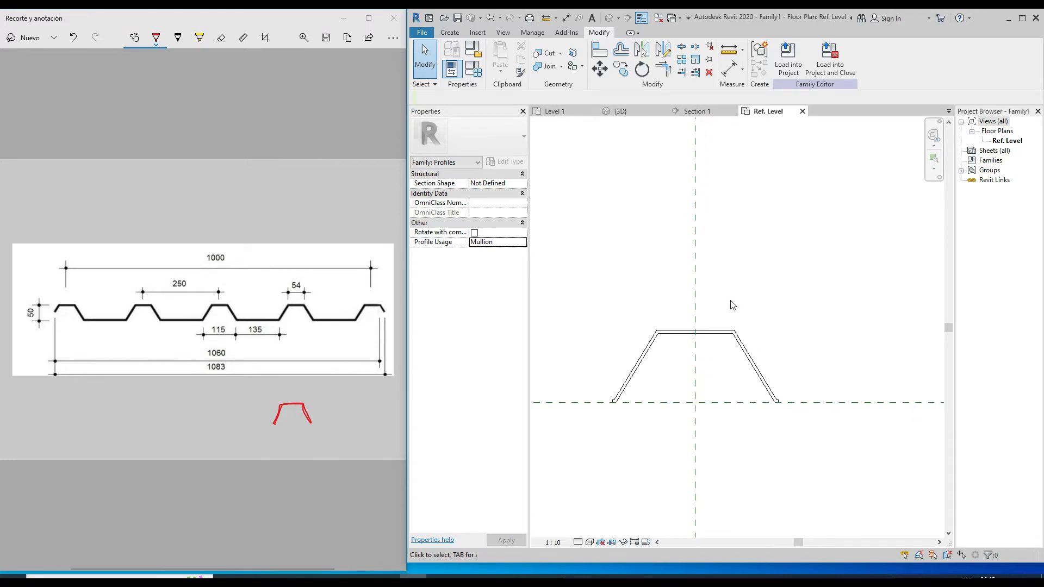
Step: Save the crest profile as a family file named Cresta R-101.rvt in the Documentos folder
click(421, 33)
mouse_move(450, 163)
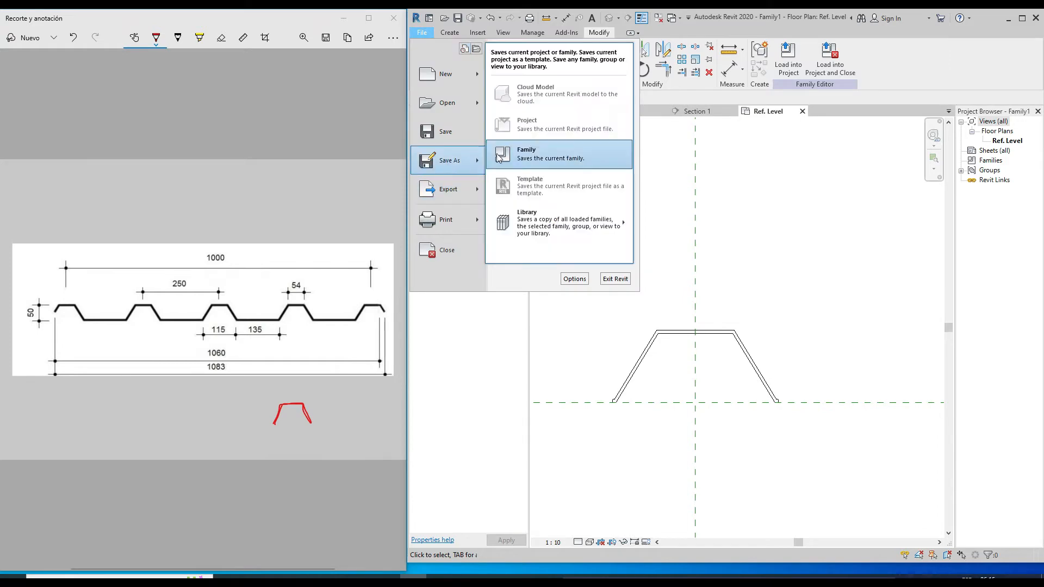
click(546, 154)
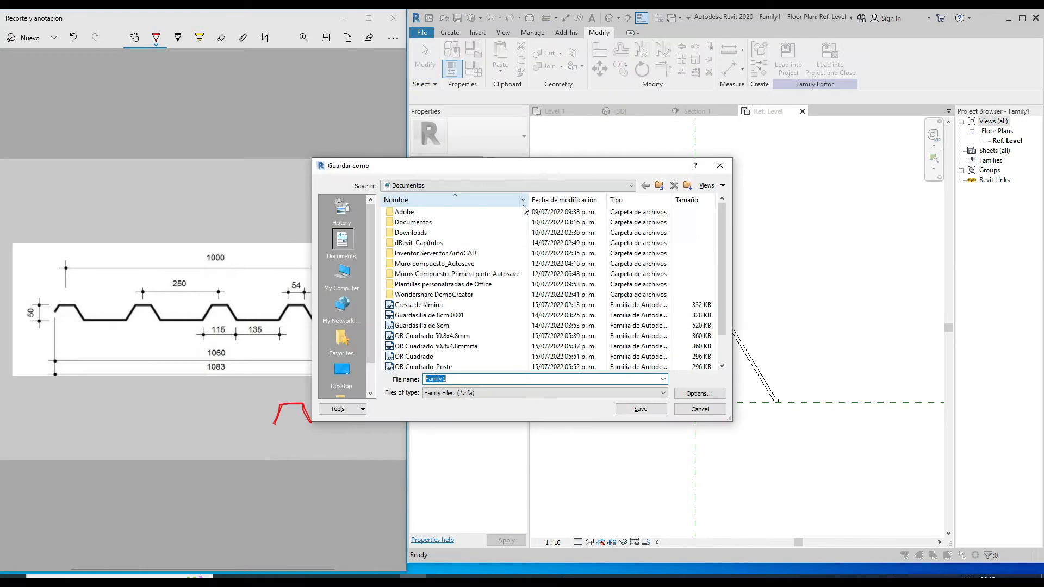
scroll(497, 329, down, 1)
scroll(461, 374, down, 1)
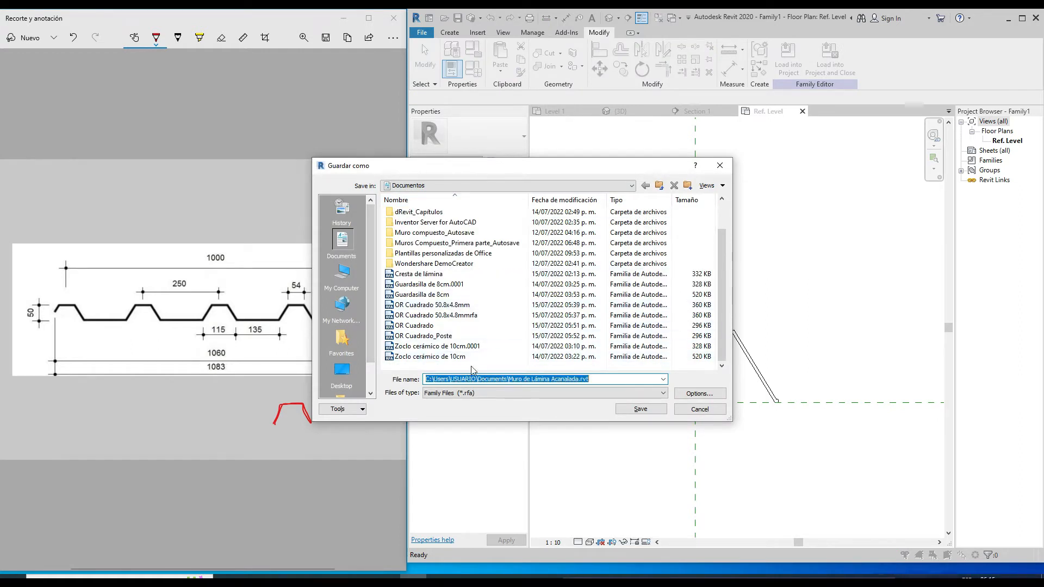
click(579, 382)
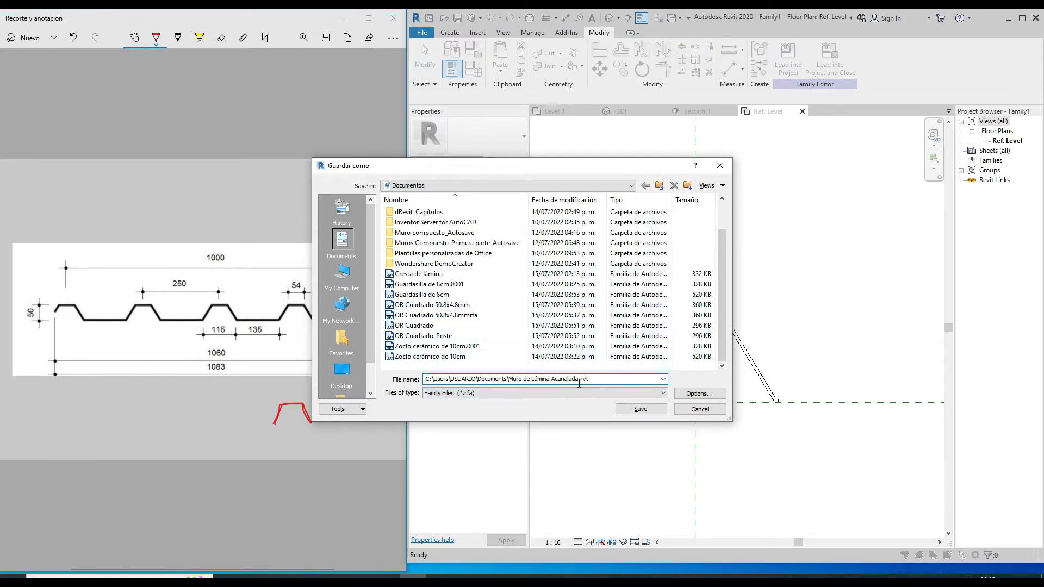
drag(579, 379, 419, 381)
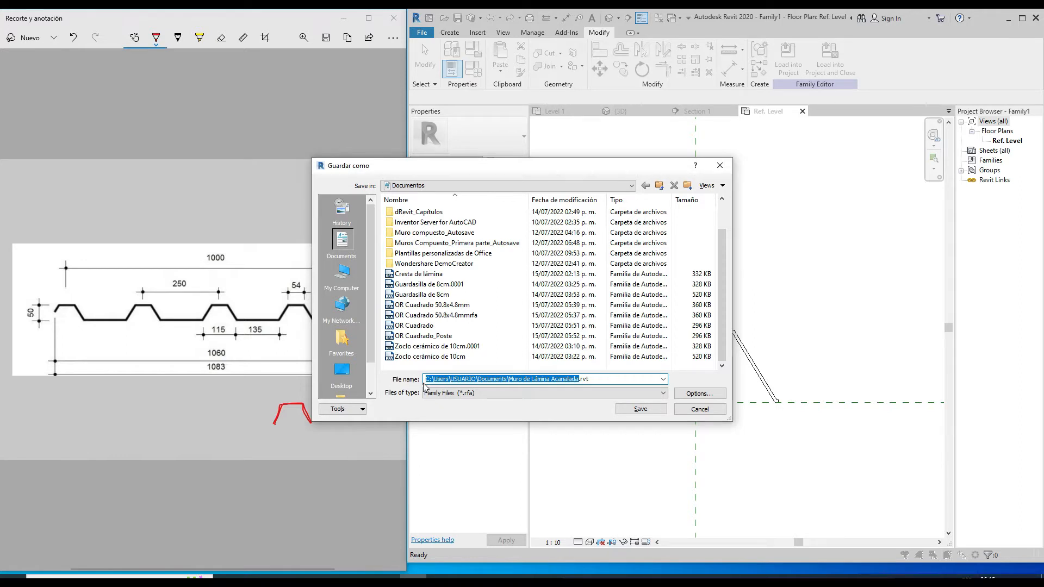
text(C)
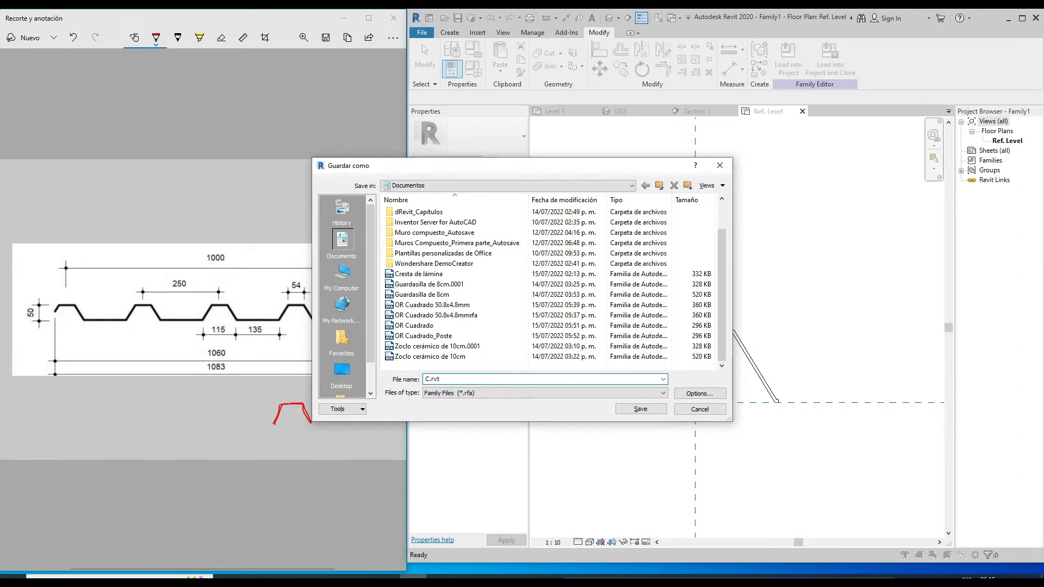
text(rest)
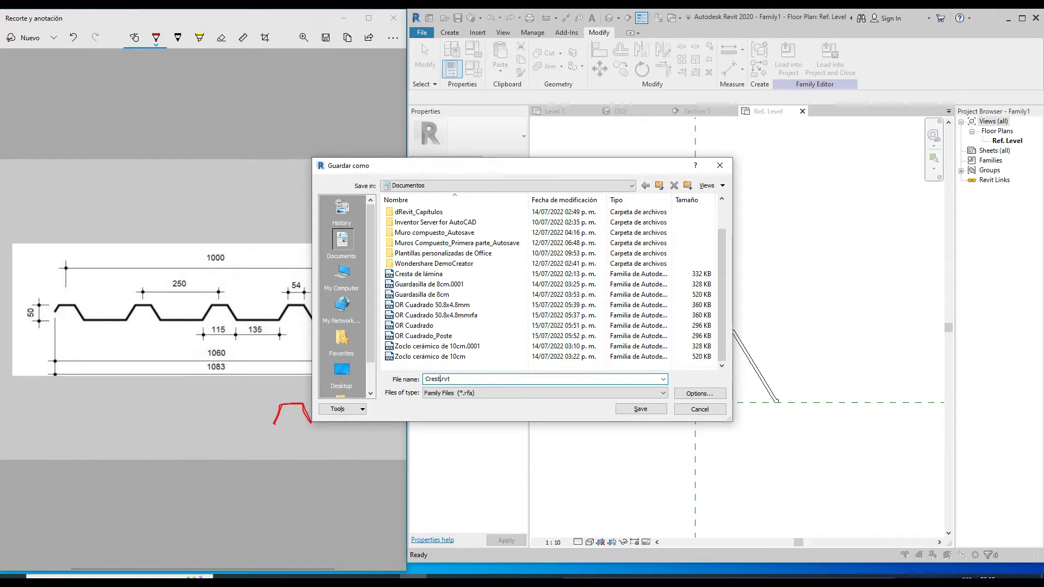
text(a R-101)
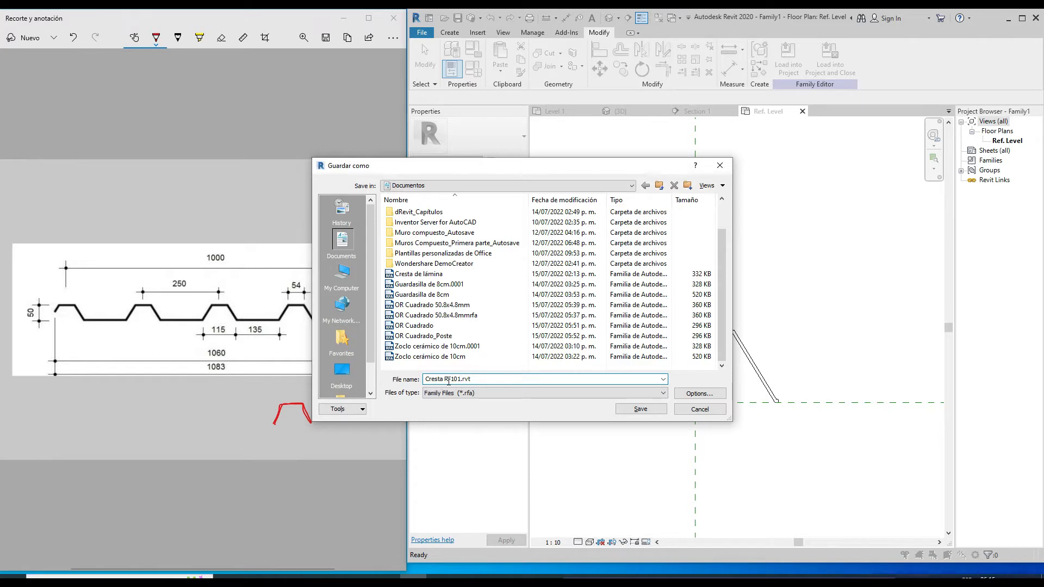
click(646, 411)
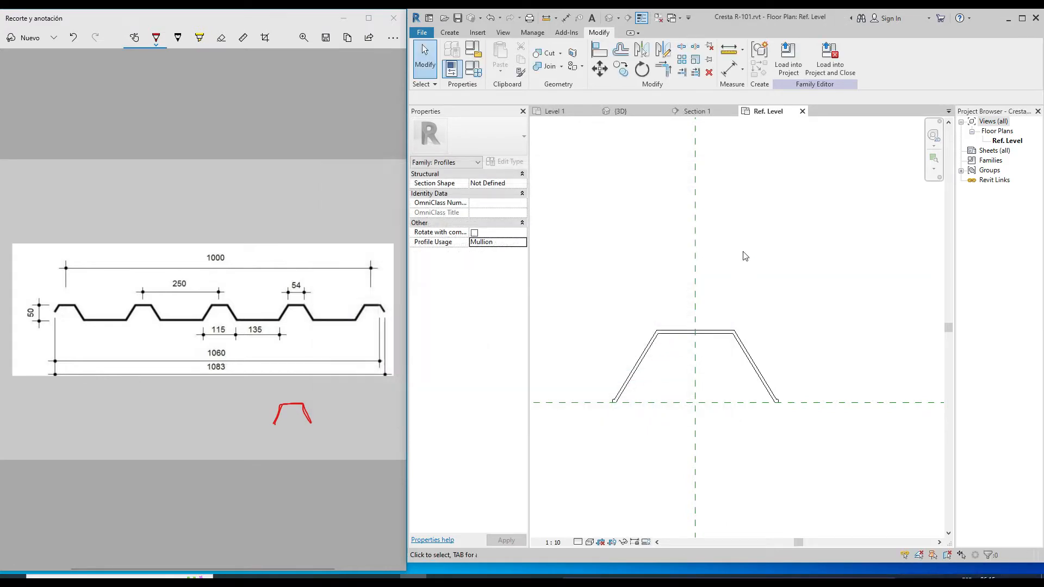
Step: Load the crest profile family into the Muro de Lámina Acanalada project and check for it among the project's Profiles families
click(788, 59)
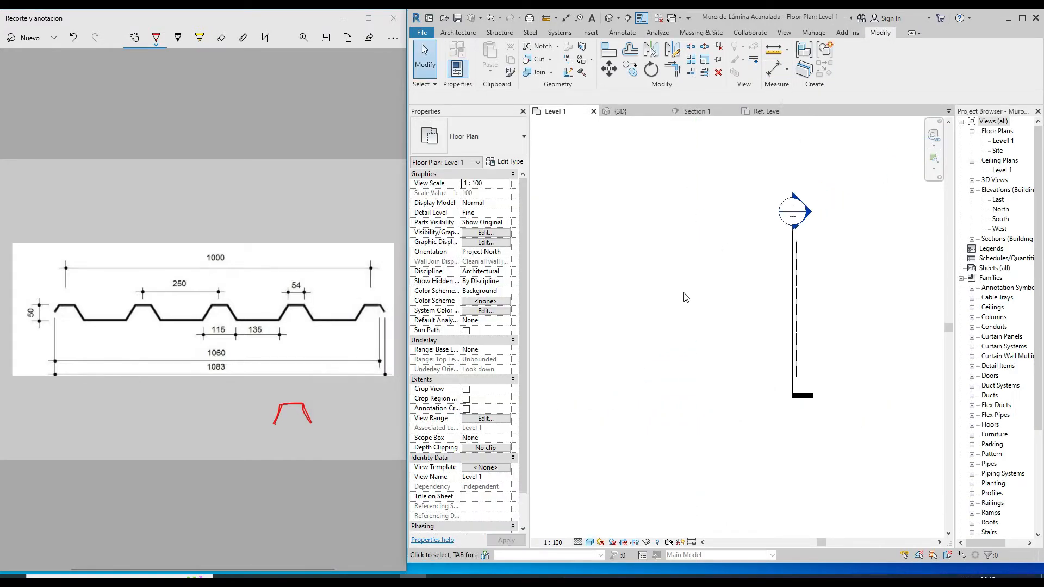
scroll(800, 302, up, 1)
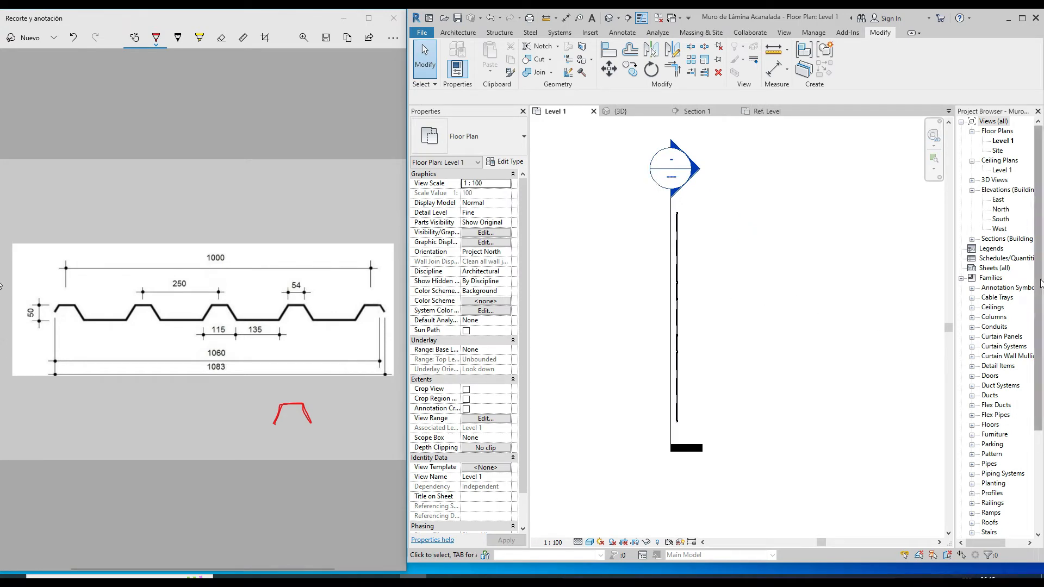
drag(1040, 282, 1040, 361)
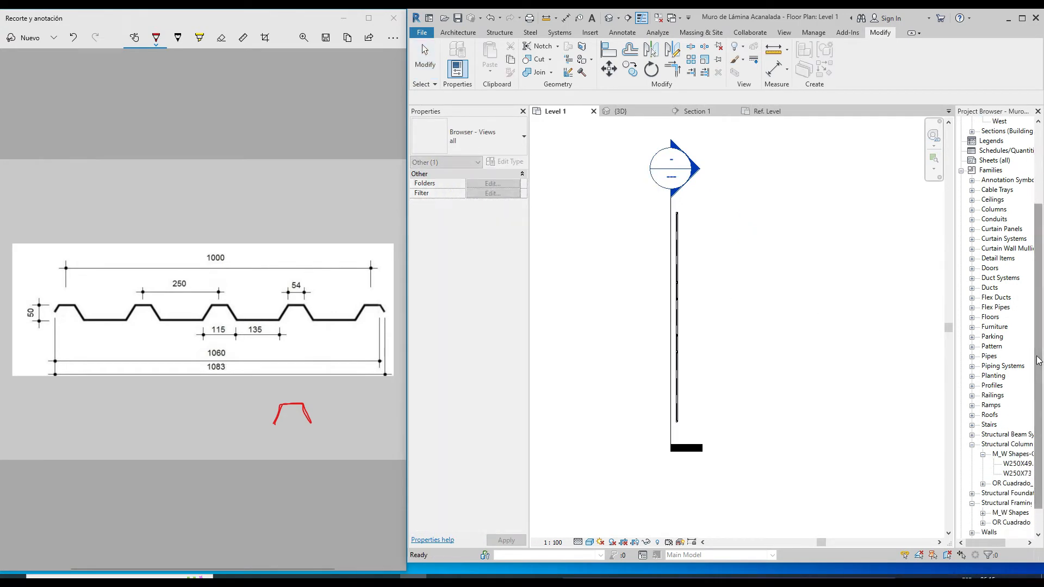
click(972, 444)
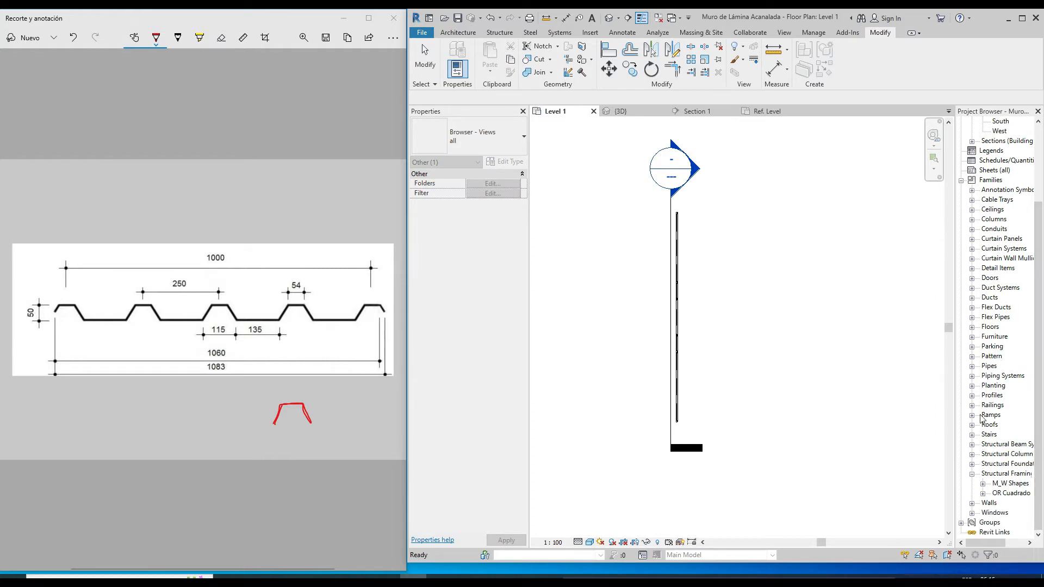
click(971, 474)
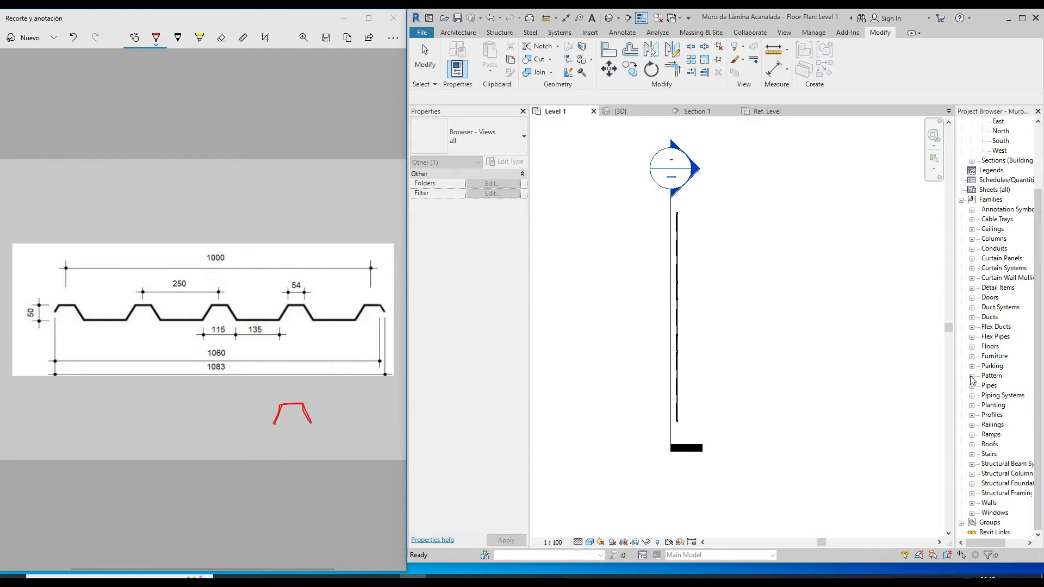
click(972, 415)
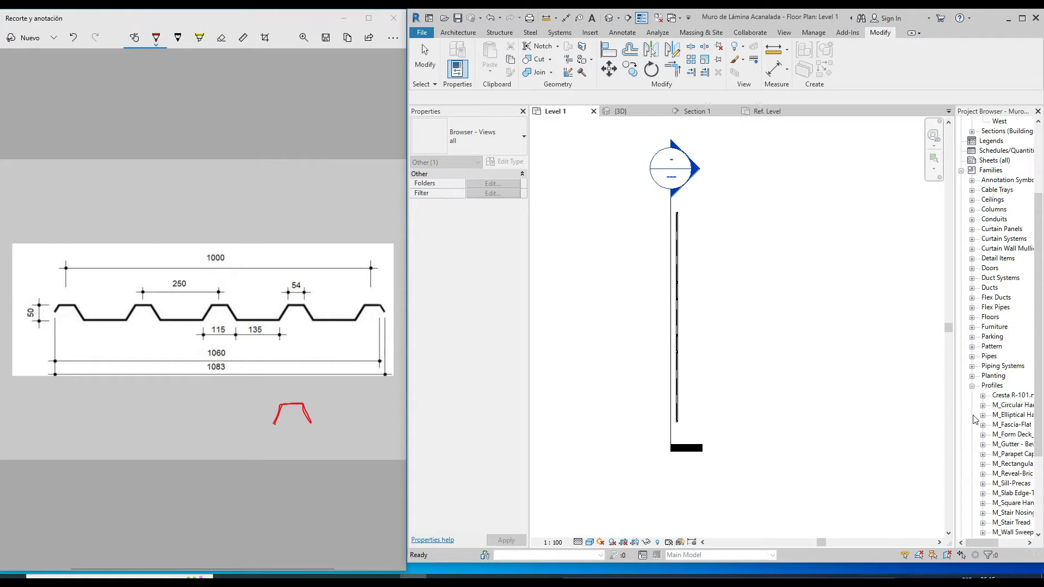
scroll(984, 414, down, 2)
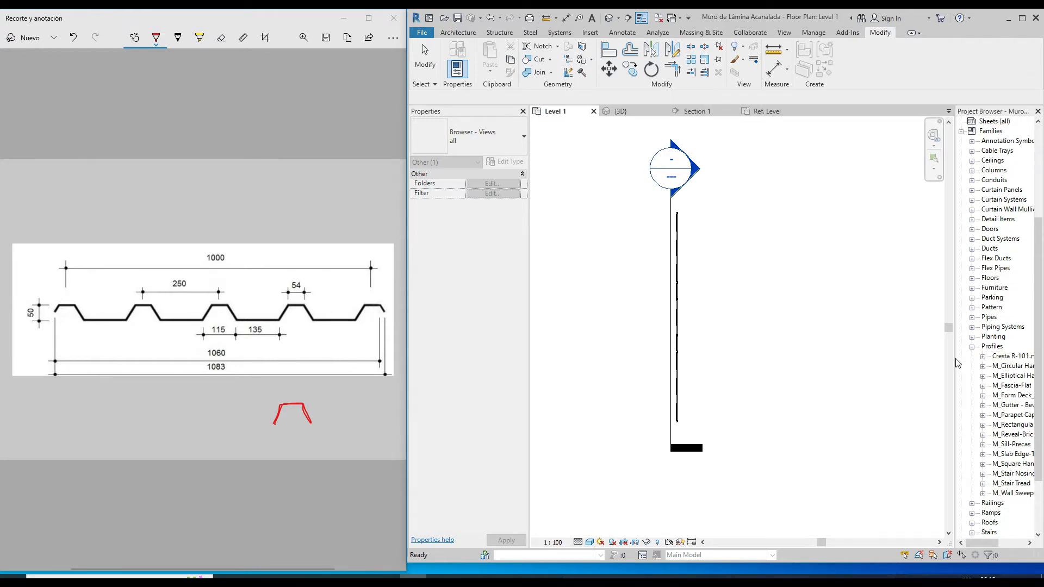
click(794, 321)
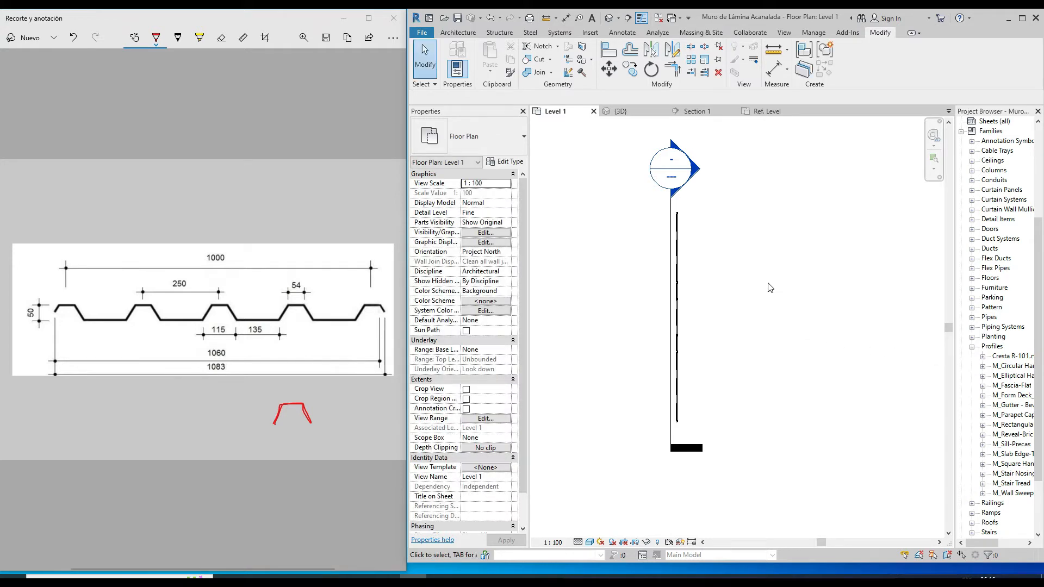
Step: Draw a straight vertical Curtain Wall about 6 m long in the Level 1 plan, parallel to the steel frame on its right side
scroll(732, 217, up, 1)
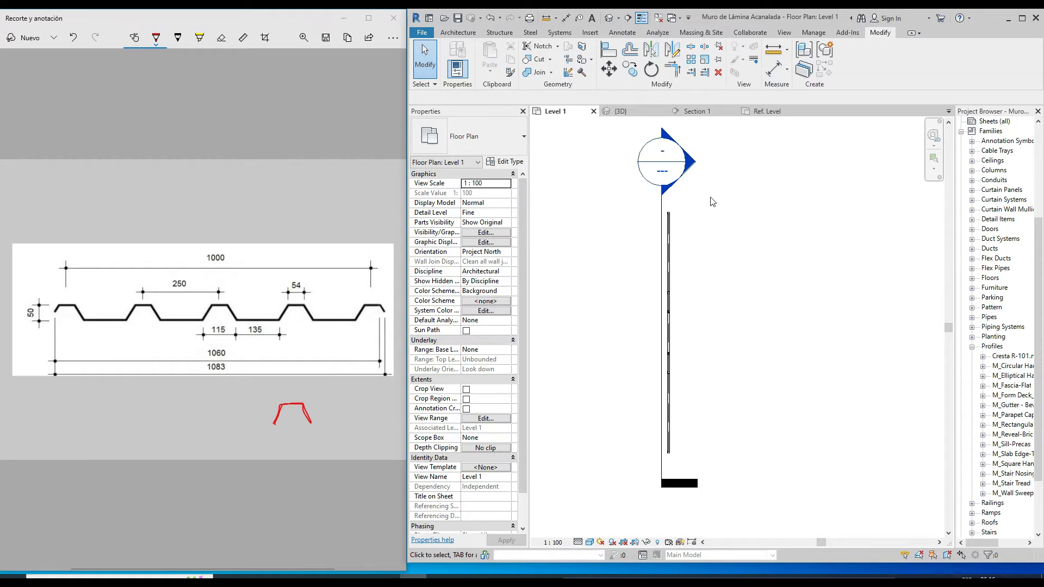
click(456, 33)
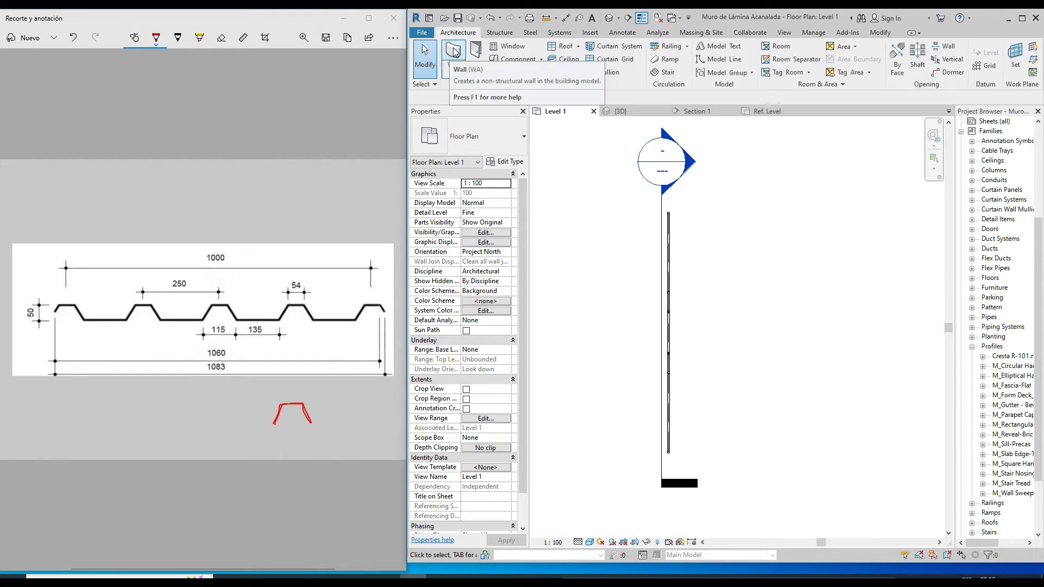
click(456, 52)
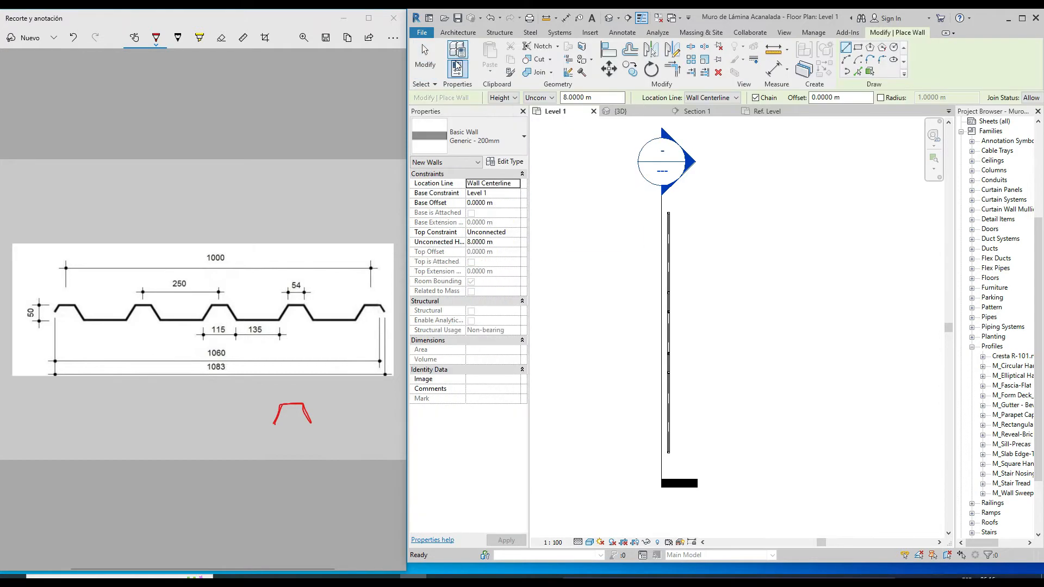
click(495, 143)
scroll(491, 220, down, 5)
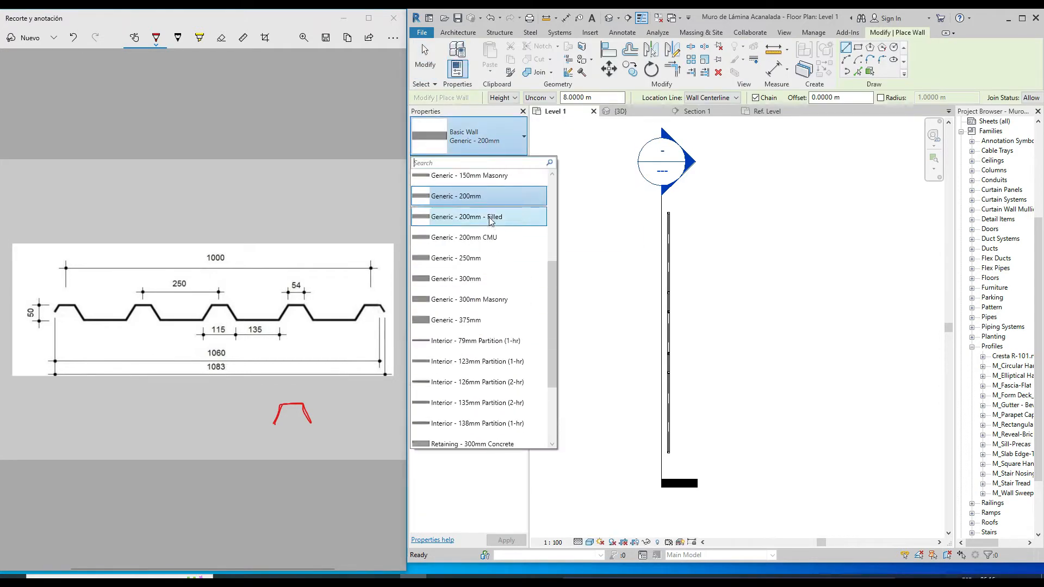
scroll(491, 221, down, 1)
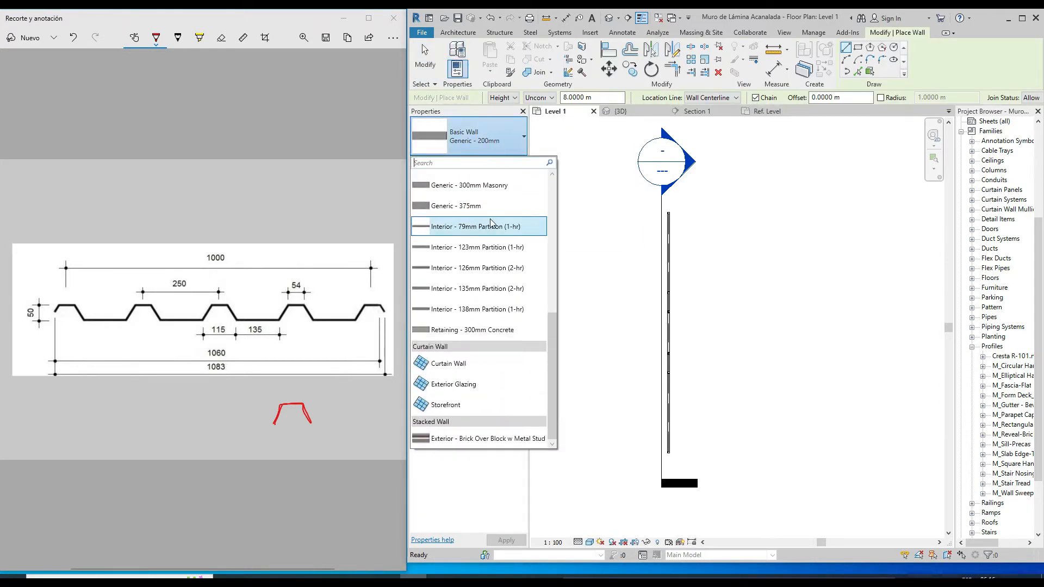
click(459, 369)
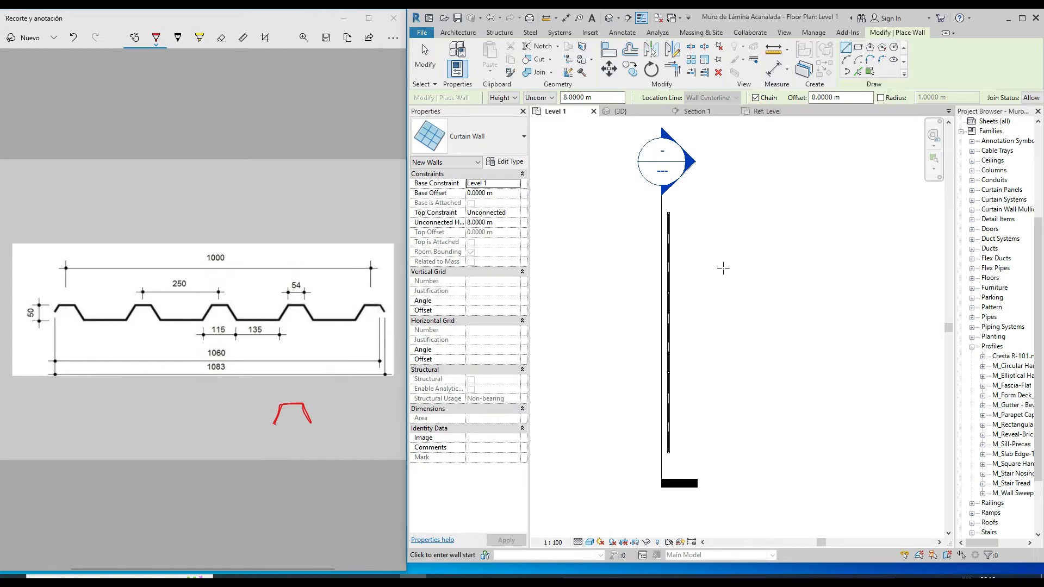
click(691, 214)
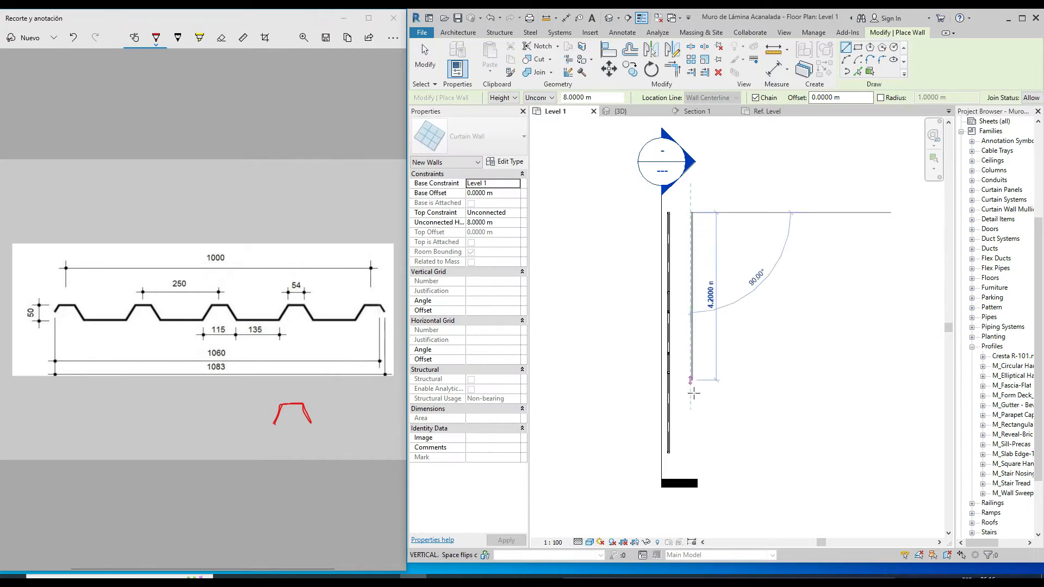
click(690, 450)
key(Escape)
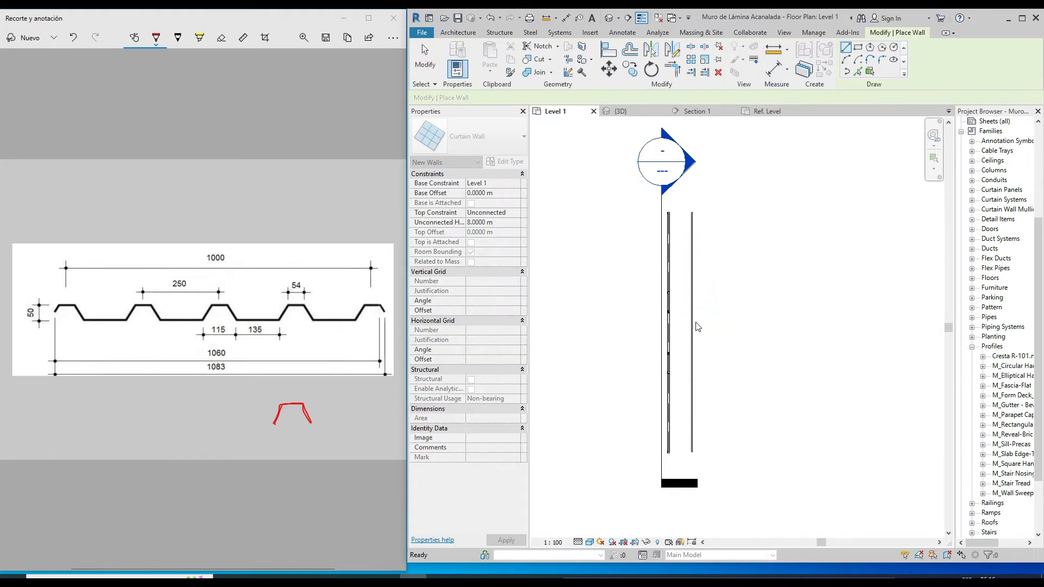
key(Escape)
Step: Duplicate the new curtain wall's type under the name "Lámina acanalada tipo R-101, cal.22"
click(691, 302)
scroll(692, 301, up, 1)
click(505, 162)
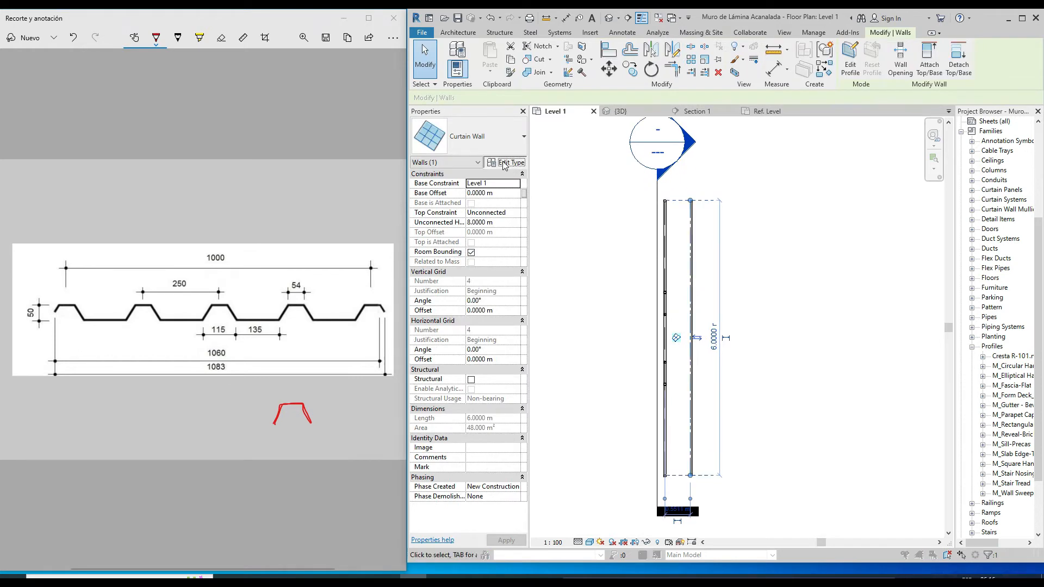
drag(383, 94, 839, 139)
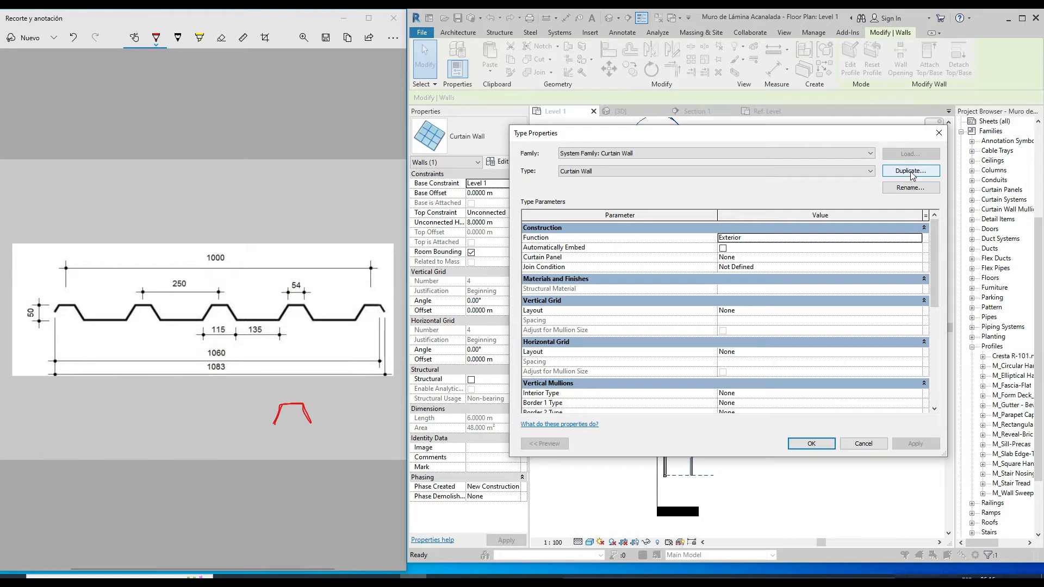
click(911, 172)
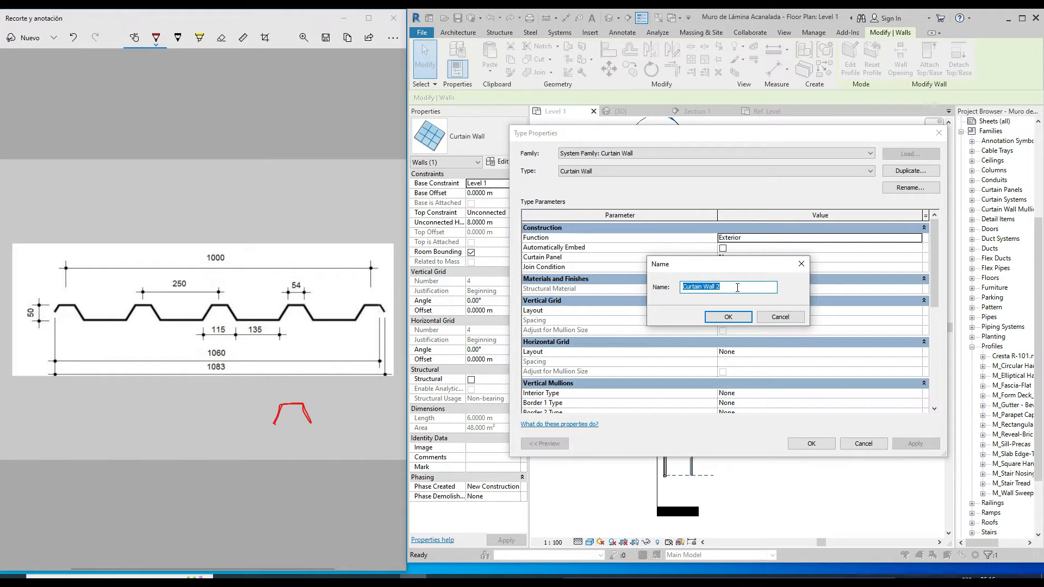
text(Lámi)
text(na a)
text(canala)
text(da ti)
text(po)
text( R-1)
text(01, cal)
text(.22)
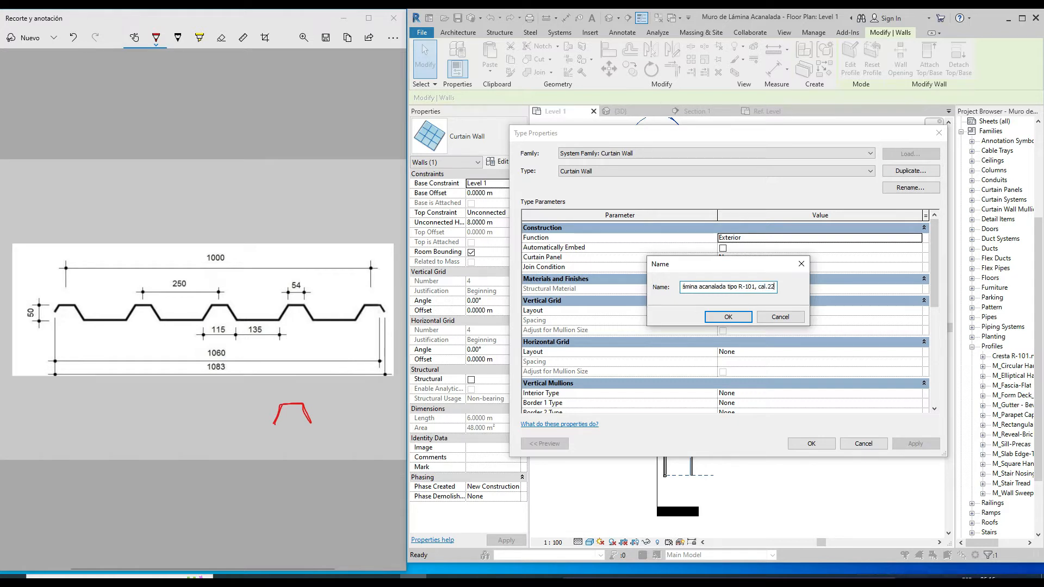
click(740, 318)
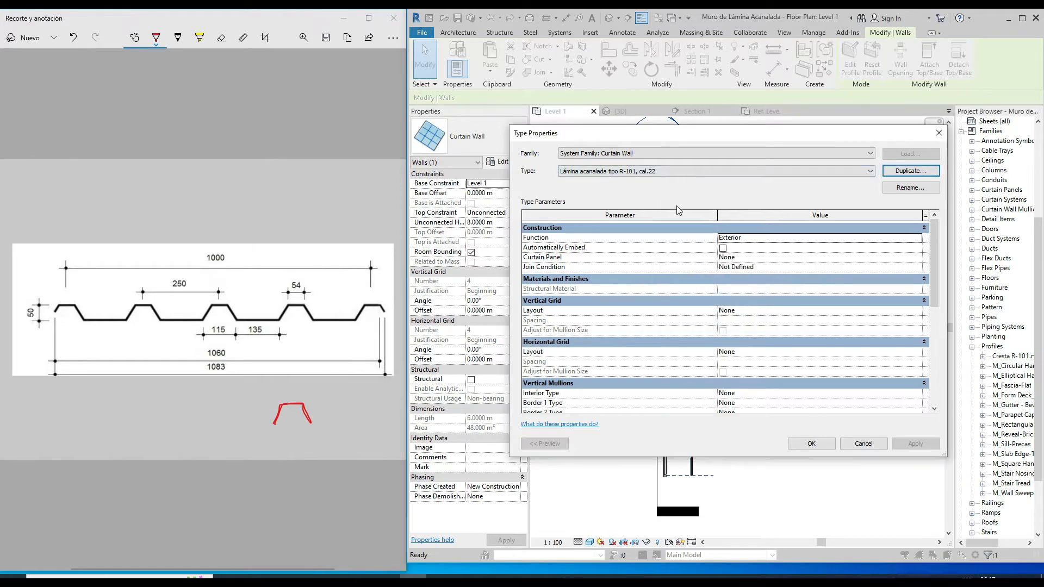
Step: Enlarge the Type Properties dialog and look over the grid and mullion parameters of the new wall type
drag(690, 133, 702, 132)
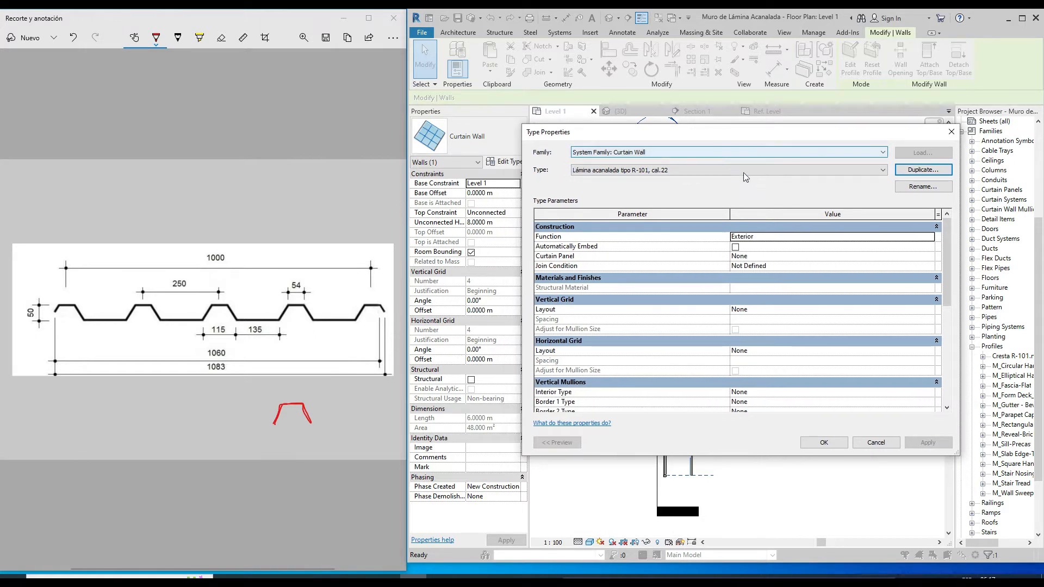
drag(691, 135, 687, 133)
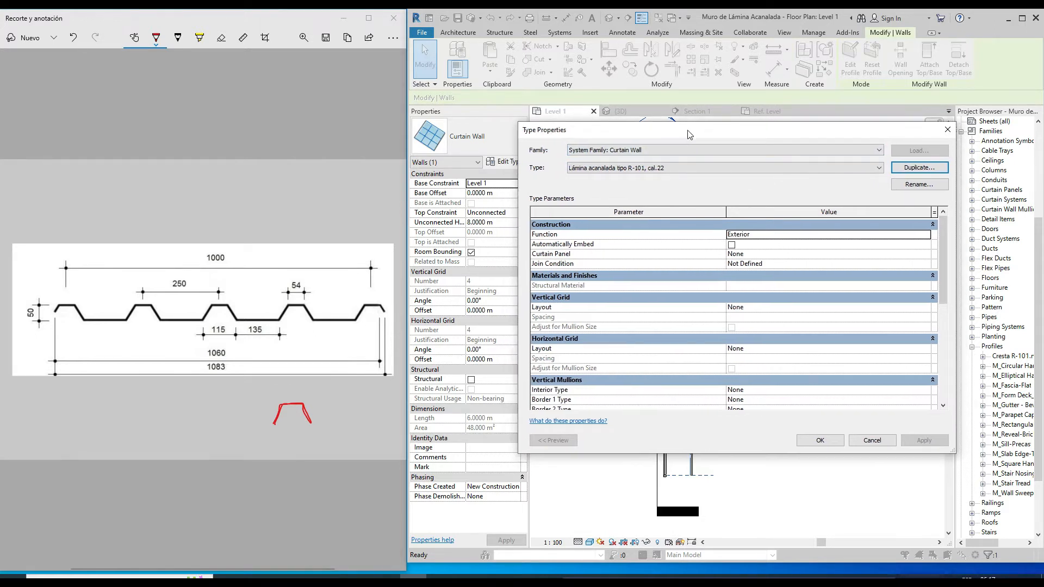
drag(808, 454, 804, 539)
scroll(729, 342, down, 1)
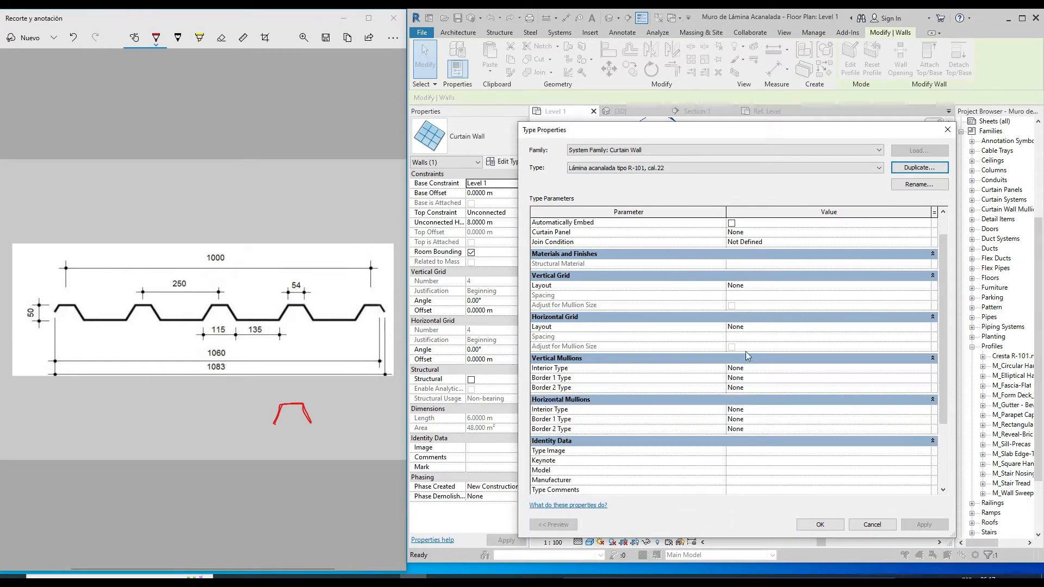
scroll(730, 341, up, 1)
Step: Switch to Recorte y anotación and sketch a red rectangle divided by pairs of vertical lines above the sheet section, near its 54 mm crest
click(240, 189)
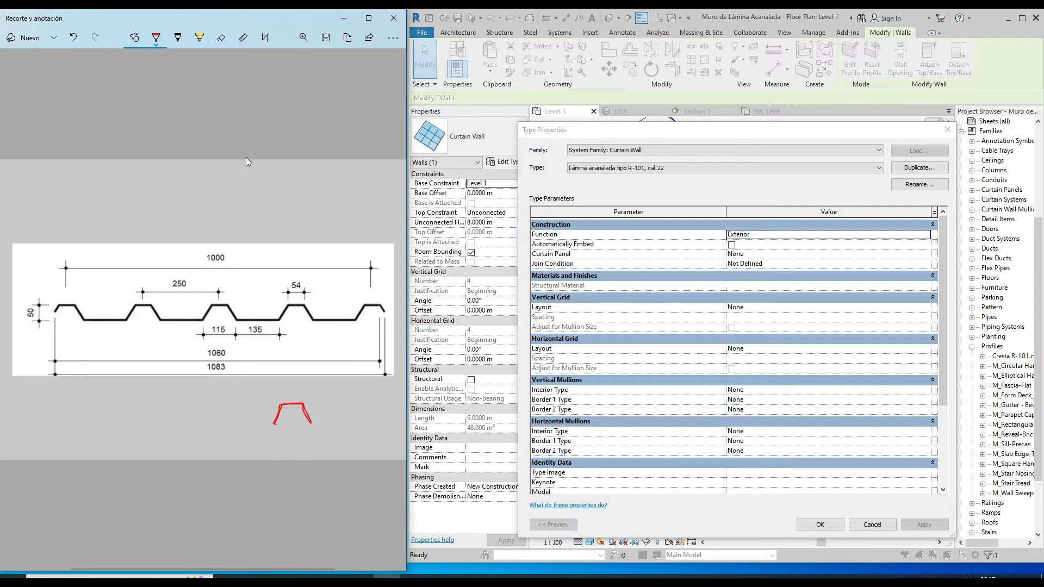
click(155, 43)
click(116, 113)
click(158, 44)
click(115, 114)
click(75, 38)
drag(371, 171, 376, 170)
mouse_move(261, 212)
mouse_down()
mouse_move(261, 230)
mouse_move(343, 230)
mouse_up()
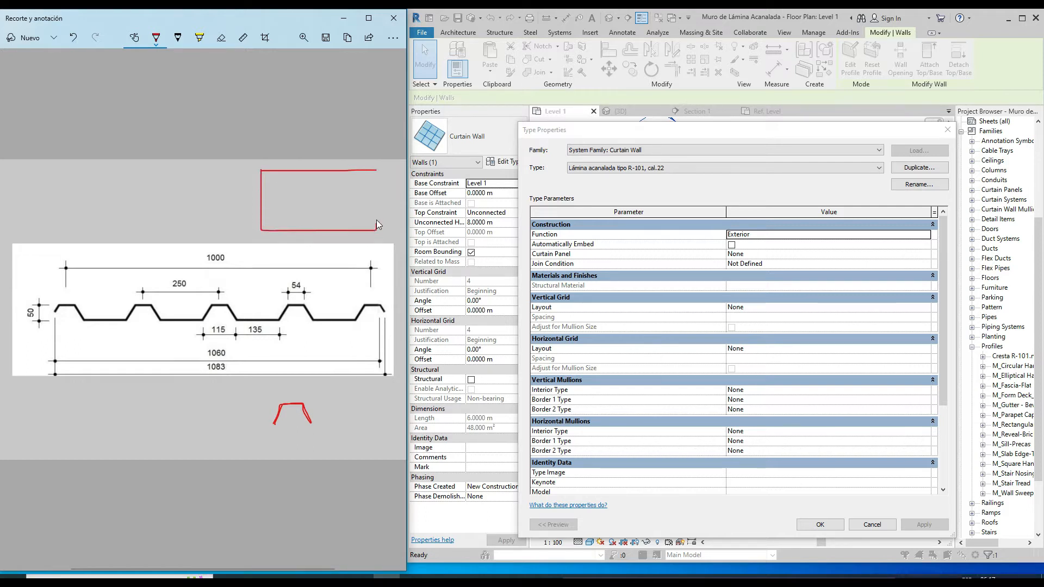
drag(379, 171, 377, 170)
drag(296, 171, 292, 226)
drag(300, 170, 301, 230)
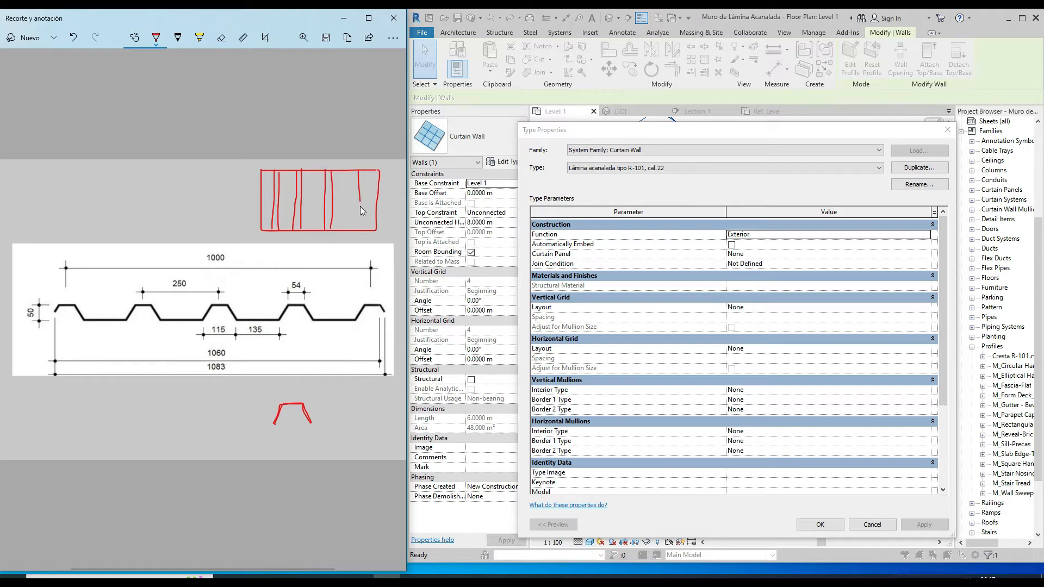
drag(360, 206, 360, 227)
Step: Sketch a second red rectangle with two pairs of horizontal lines above the opposite end of the sheet section
drag(79, 171, 196, 171)
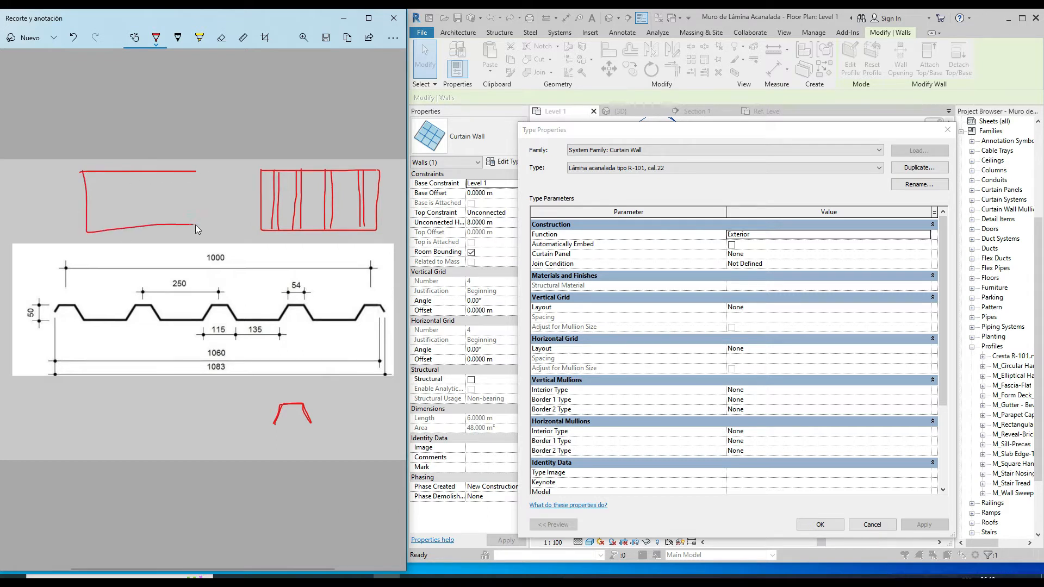
drag(197, 225, 196, 172)
drag(83, 185, 195, 179)
drag(87, 206, 194, 205)
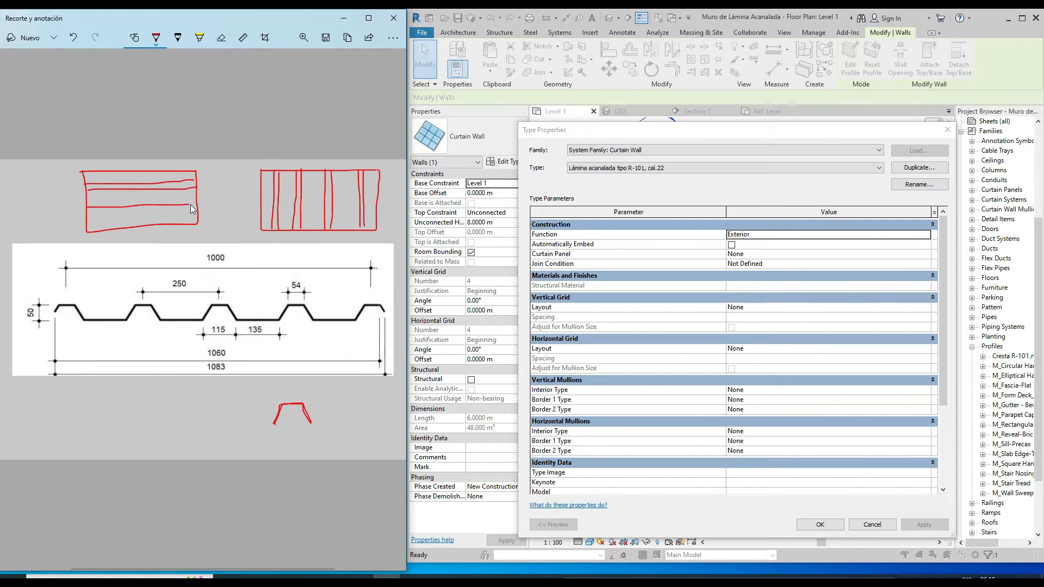
drag(87, 216, 195, 213)
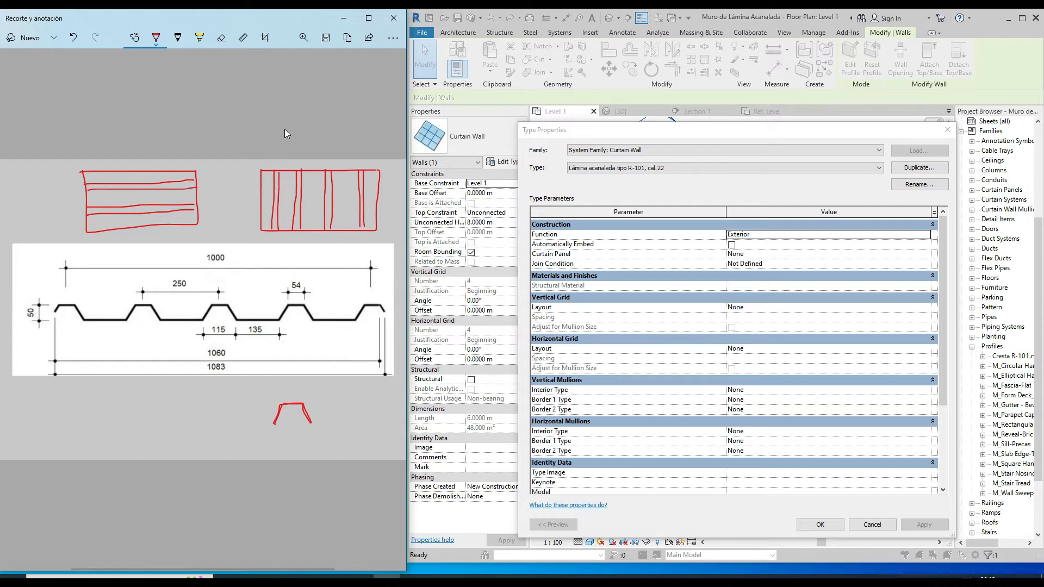
click(155, 38)
click(116, 128)
Step: Return to Revit, accept the new wall type's properties and maximize the program window
click(784, 321)
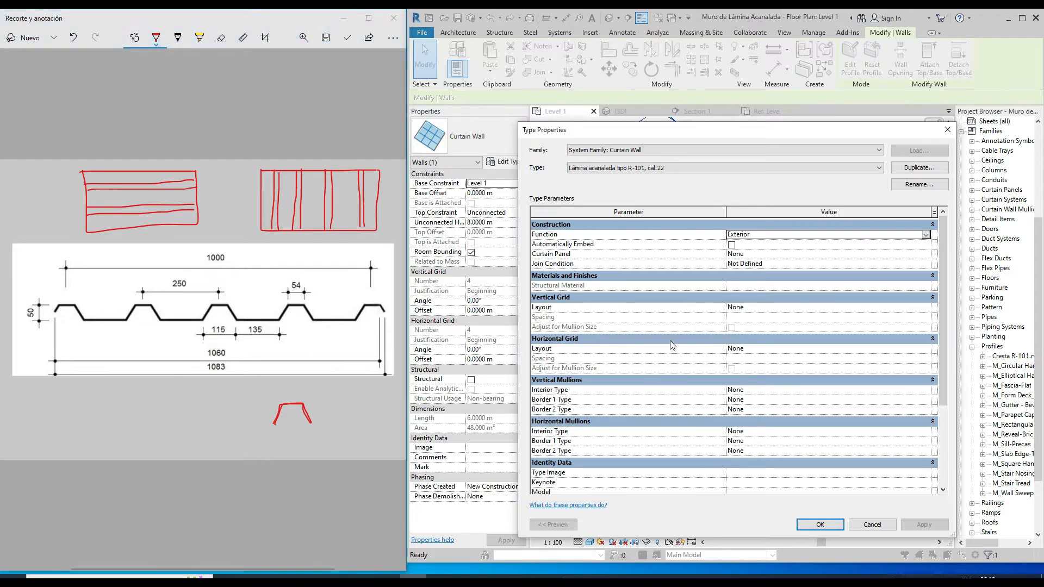
scroll(673, 345, down, 1)
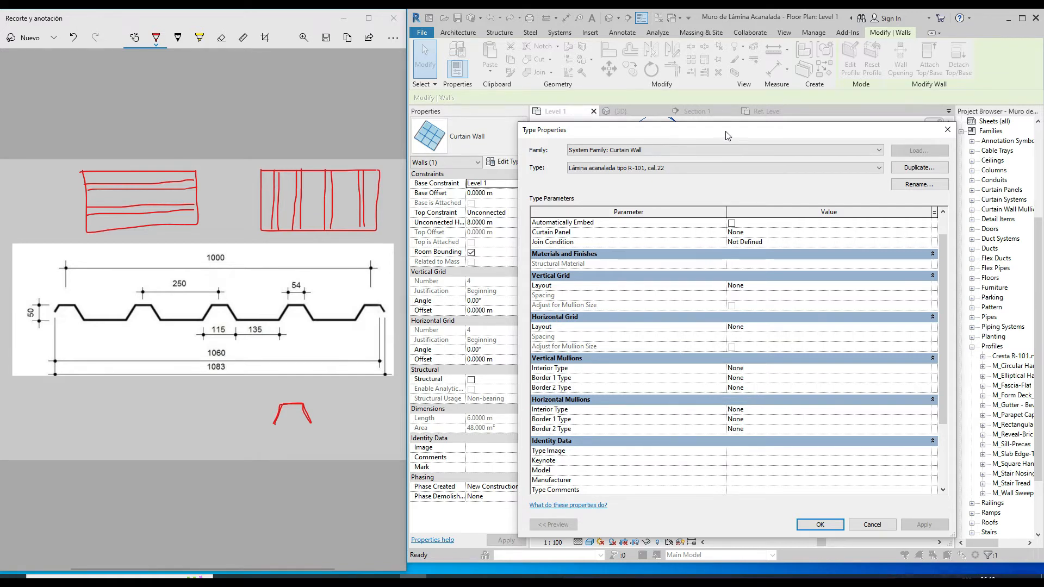
drag(733, 133, 635, 123)
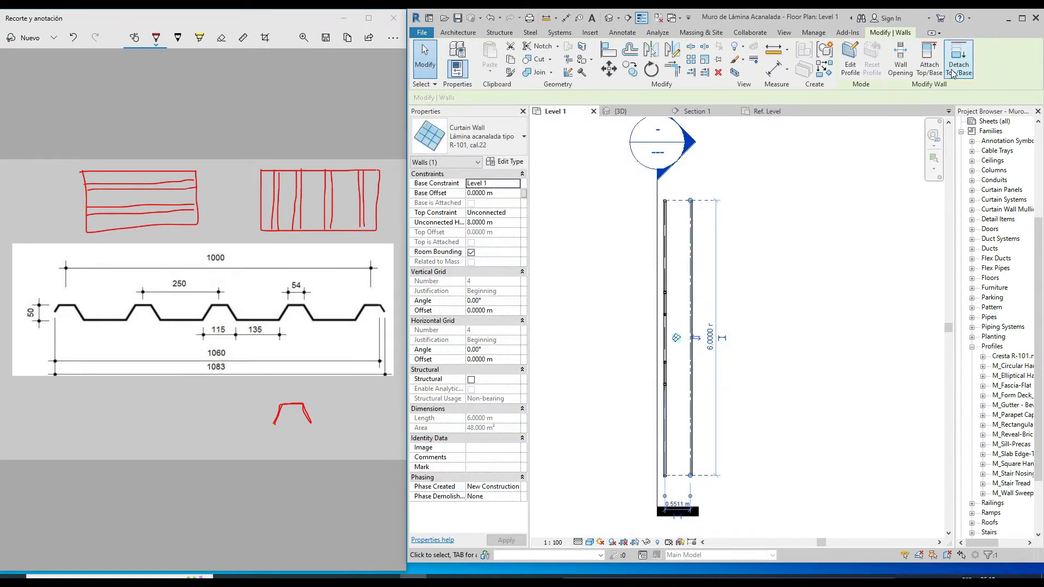
click(1022, 18)
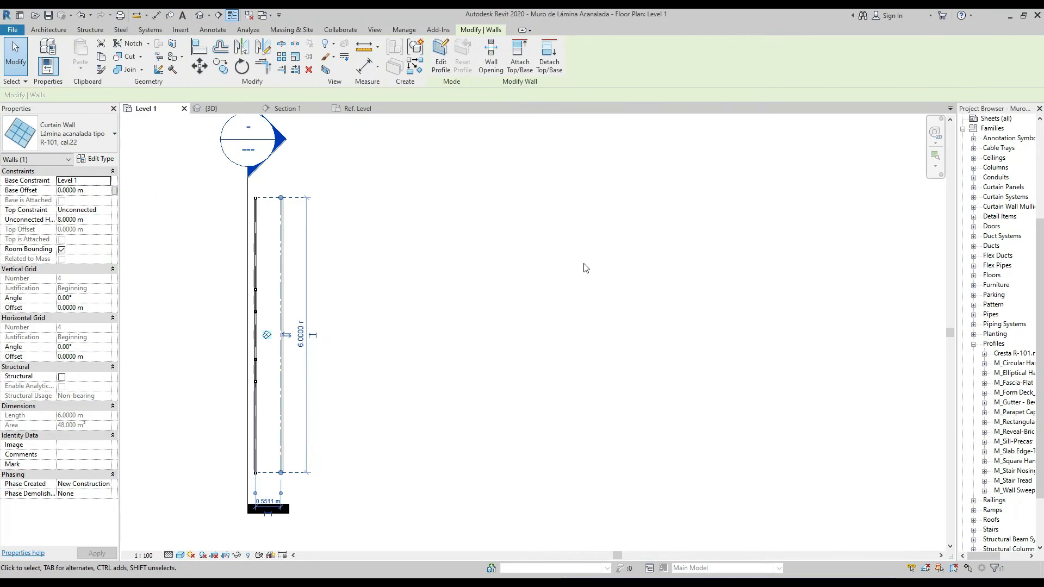
Step: In the 3D view, set the curtain wall's top constraint to Level 2 and deselect the wall
scroll(408, 321, up, 4)
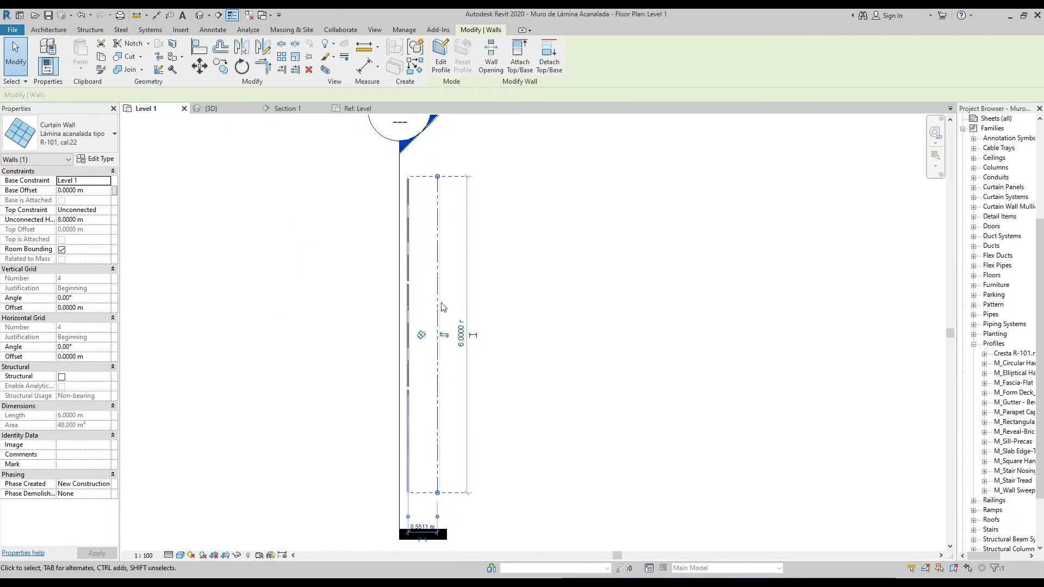
scroll(441, 307, up, 1)
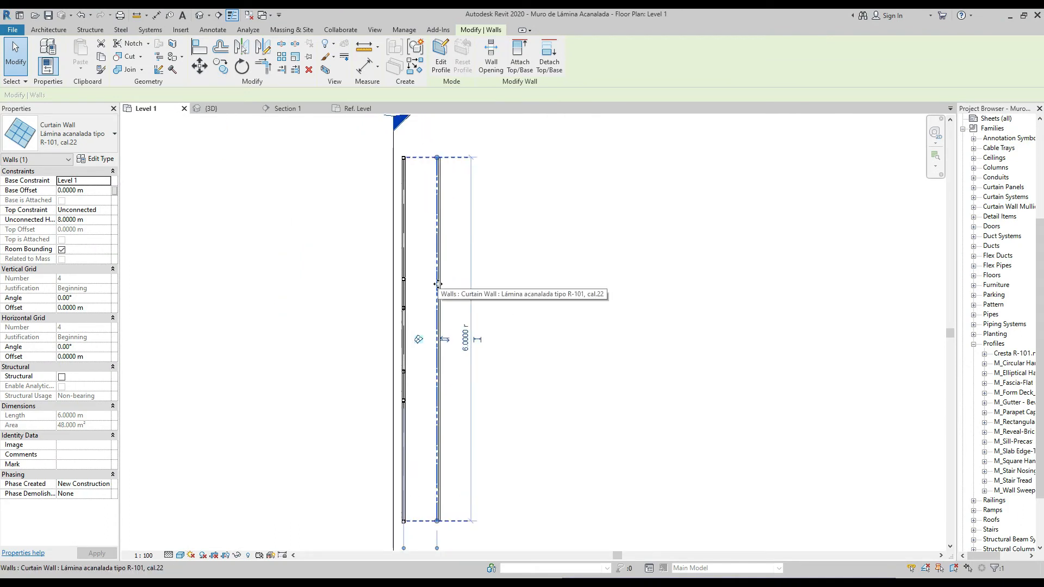
click(223, 112)
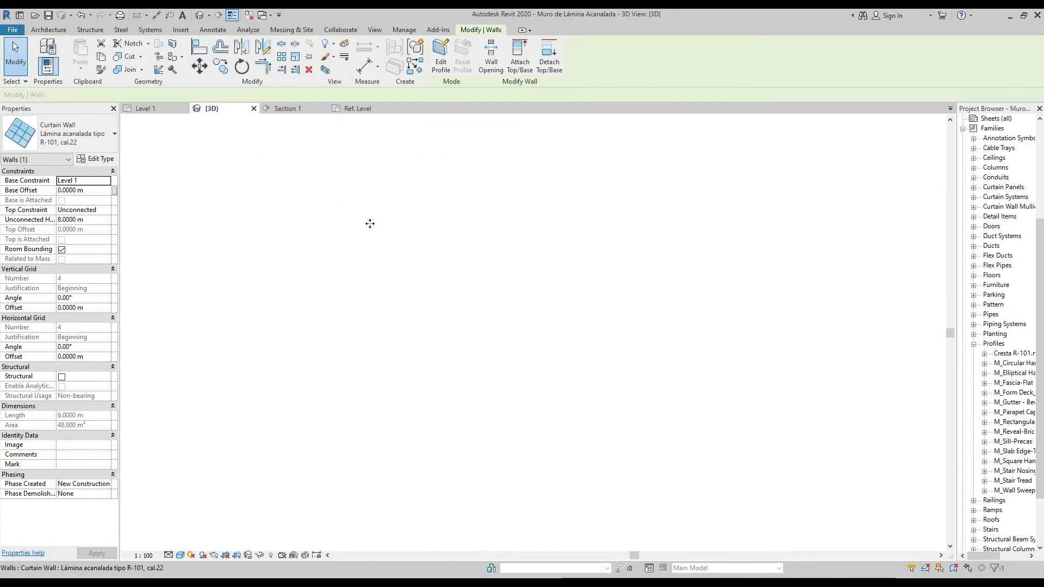
scroll(443, 388, down, 2)
scroll(465, 207, up, 1)
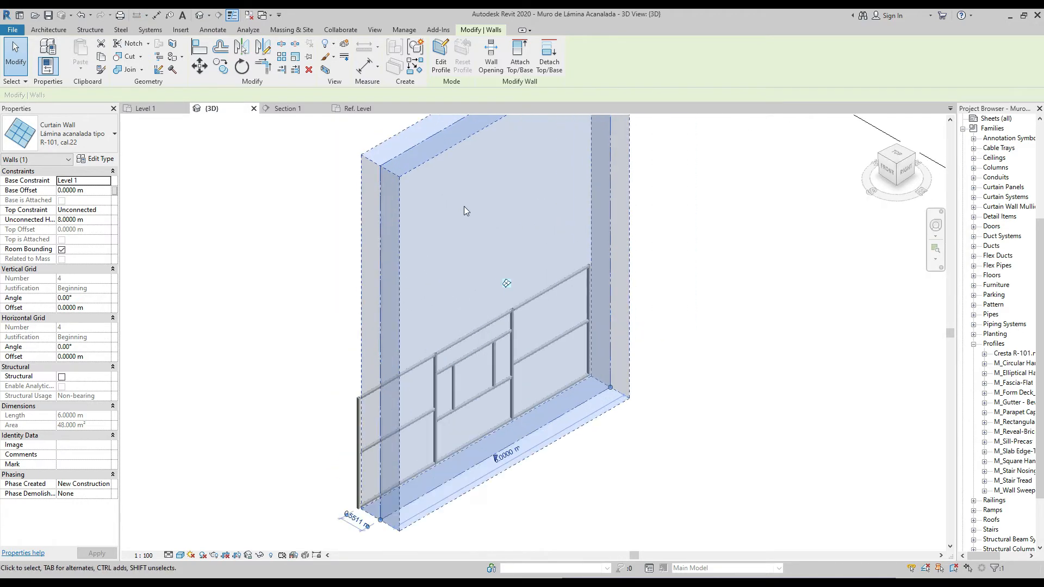
click(105, 209)
click(106, 210)
click(90, 236)
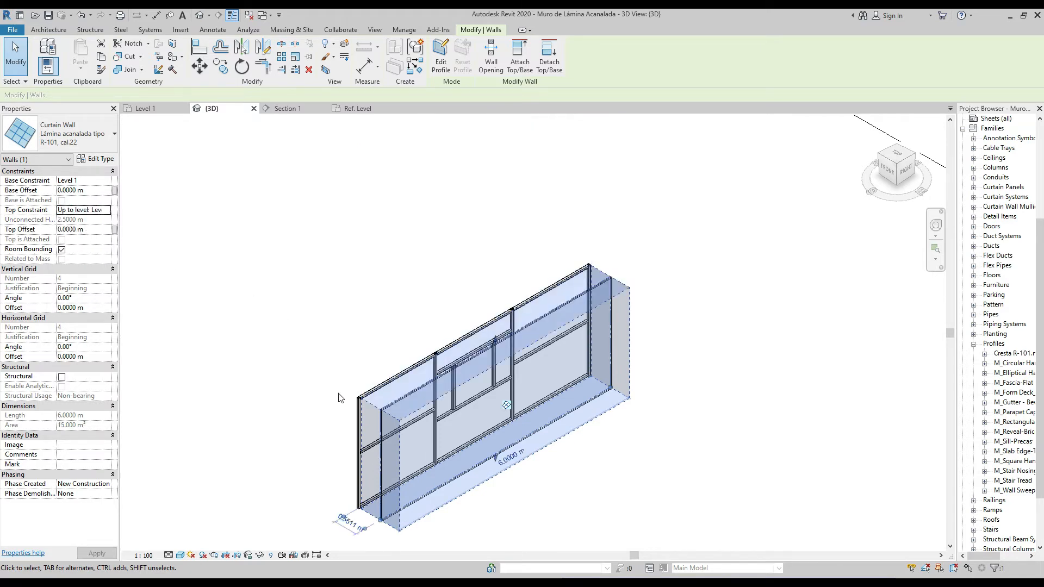
scroll(338, 505, up, 3)
scroll(326, 228, down, 3)
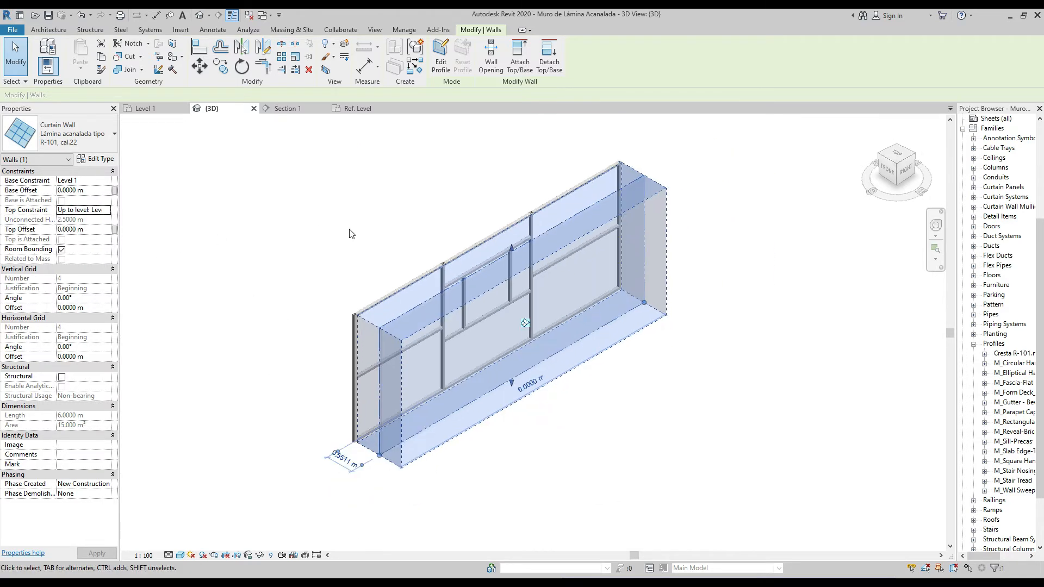
key(Escape)
Step: Open the curtain wall's type properties and examine the mullion types offered as the vertical interior type
scroll(366, 330, up, 5)
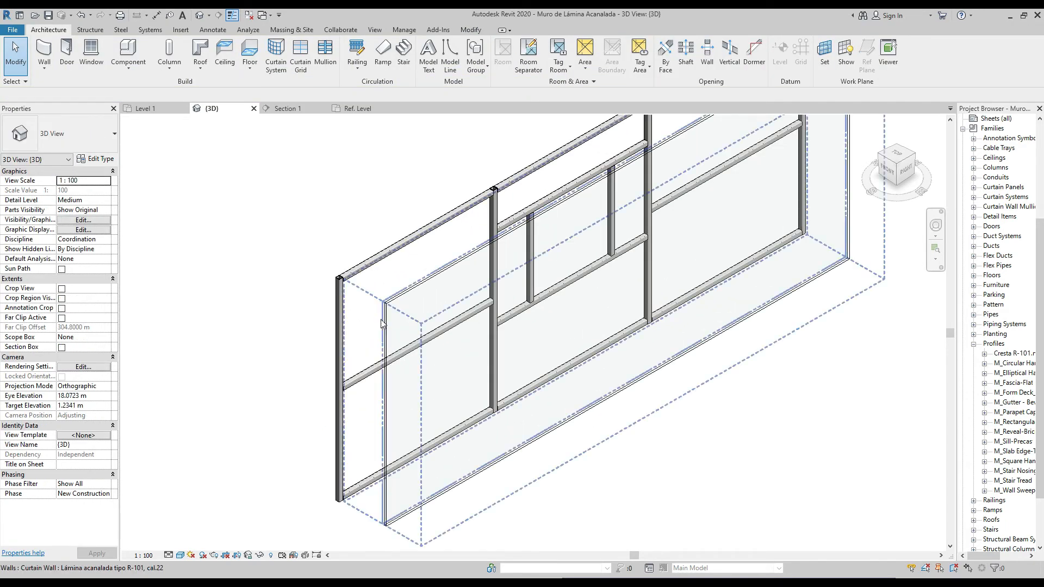
click(387, 317)
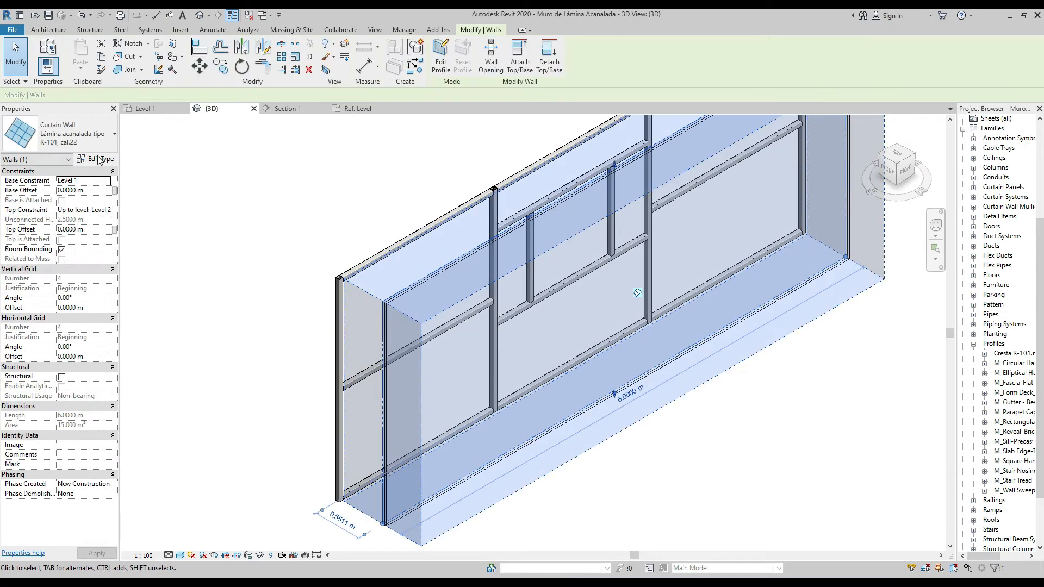
click(98, 159)
drag(669, 122, 515, 101)
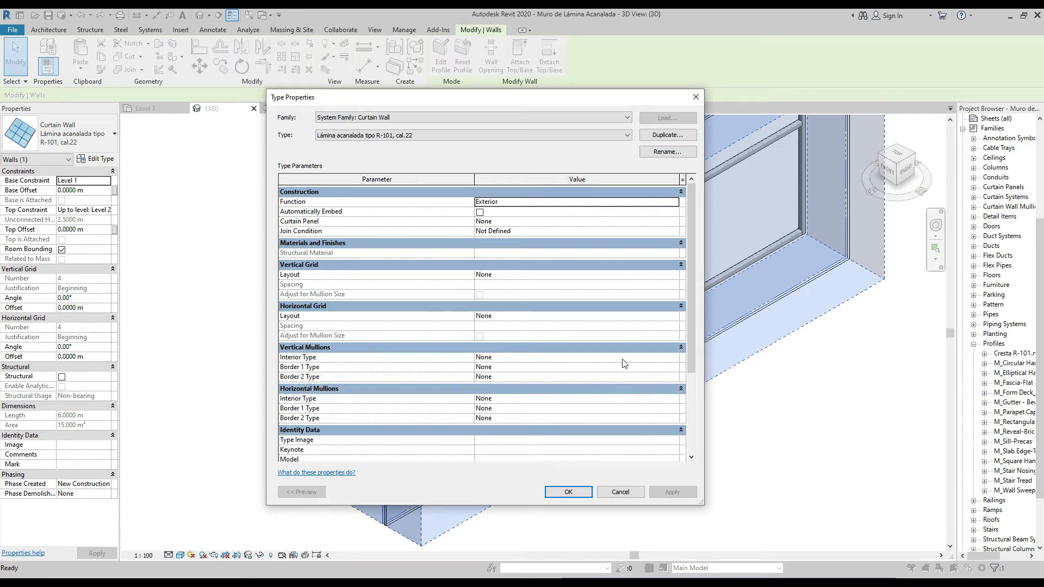
click(674, 358)
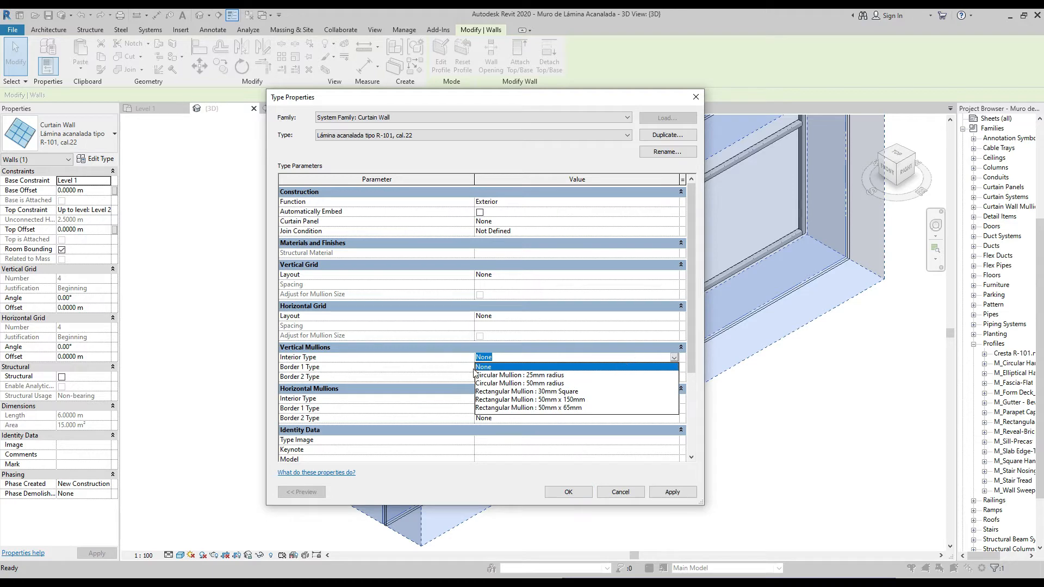
scroll(456, 363, down, 2)
scroll(455, 363, up, 1)
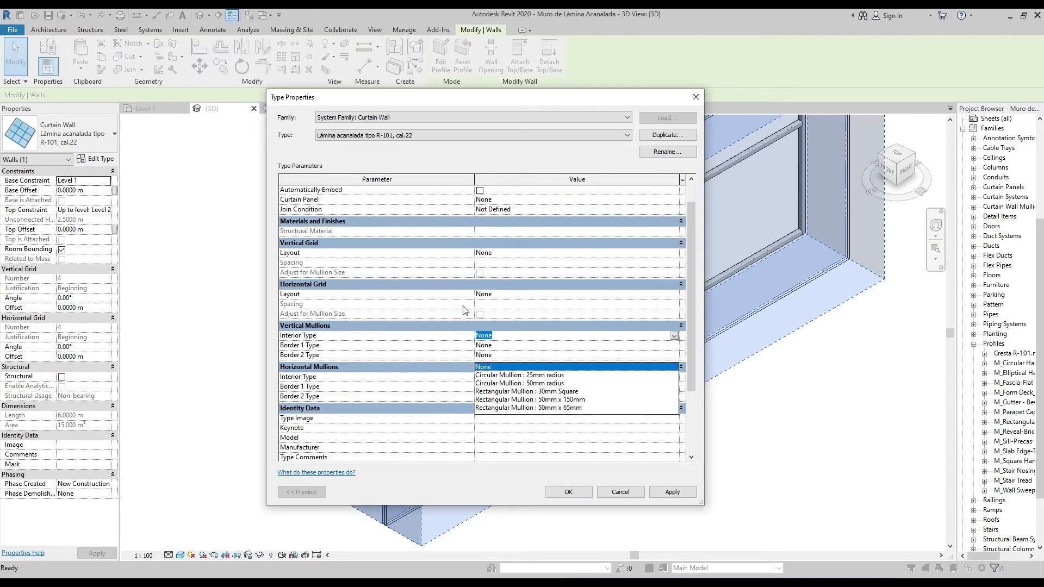
click(438, 335)
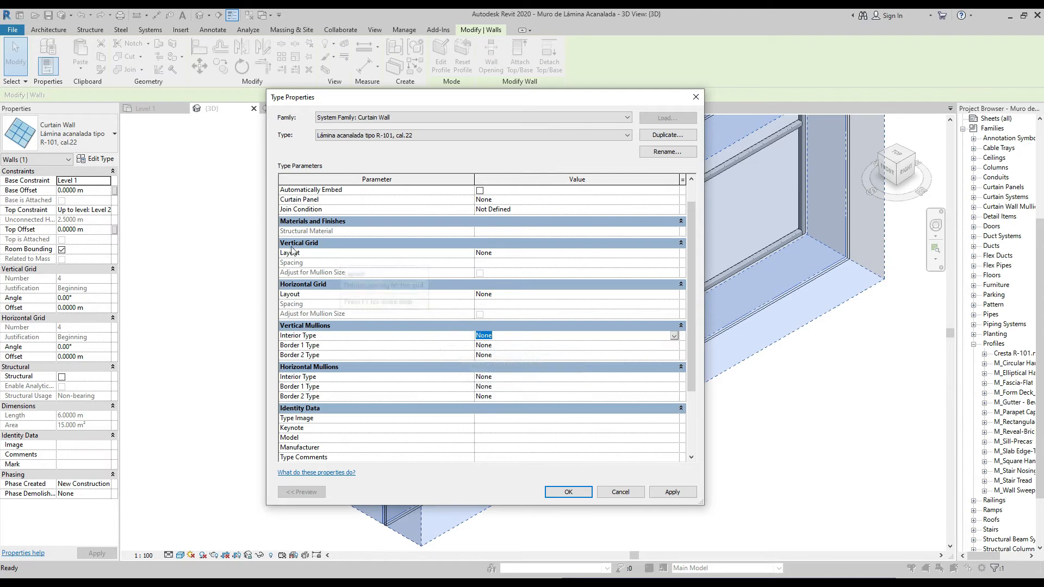
Step: Check the layout options for the vertical grid and close the type properties
click(548, 253)
click(674, 254)
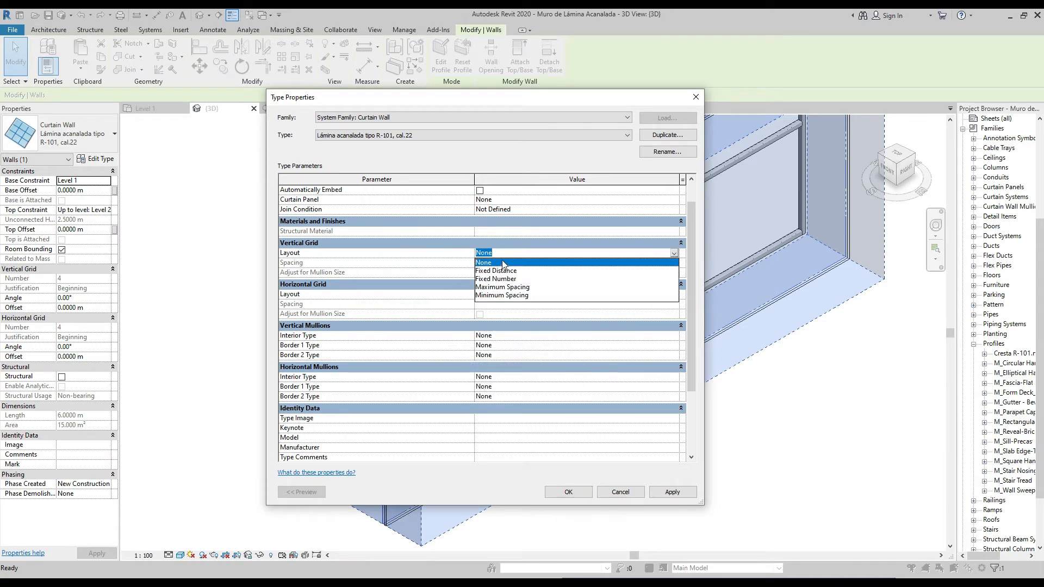
click(418, 253)
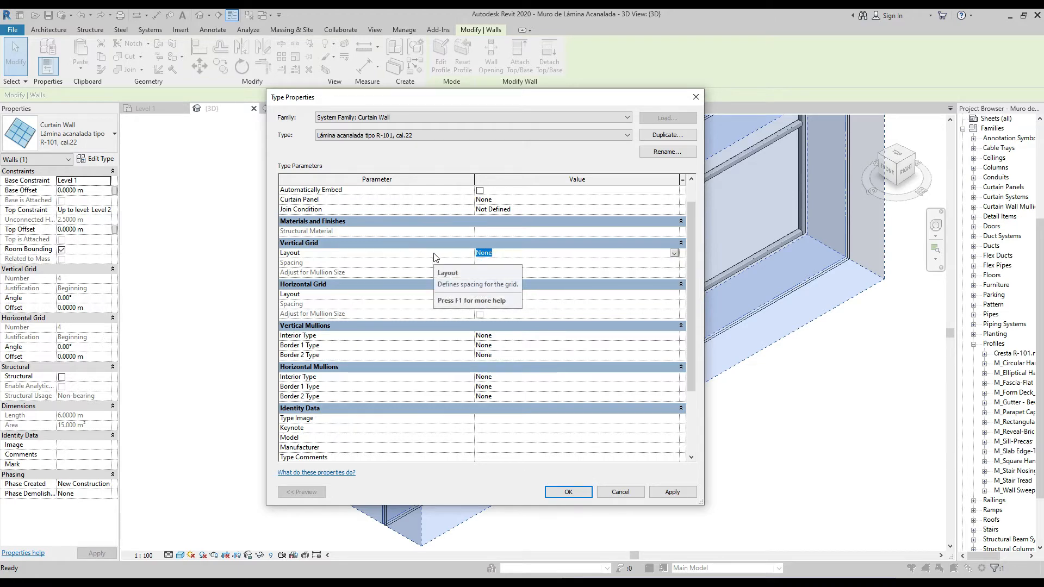
scroll(437, 258, up, 2)
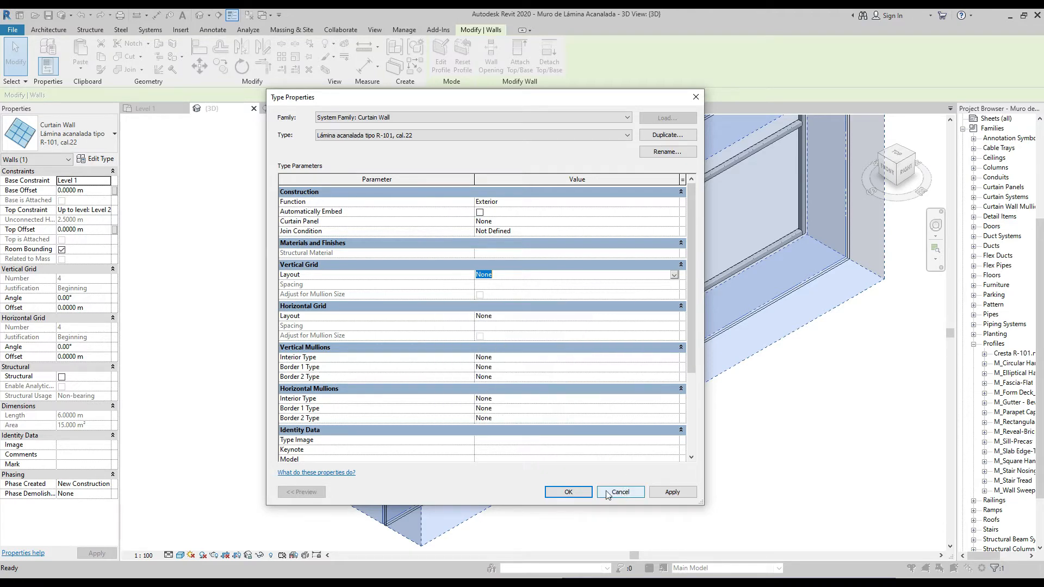
click(568, 491)
Step: Widen the Project Browser, collapse Profiles and expand Curtain Wall Mullions down to the Rectangular Mullion types
scroll(450, 397, down, 4)
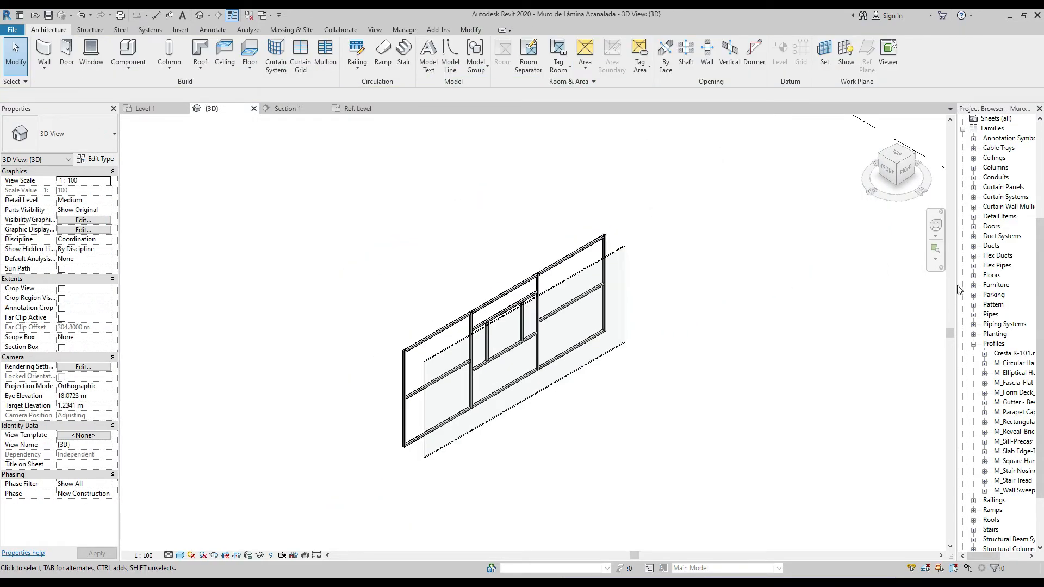
drag(956, 284, 860, 285)
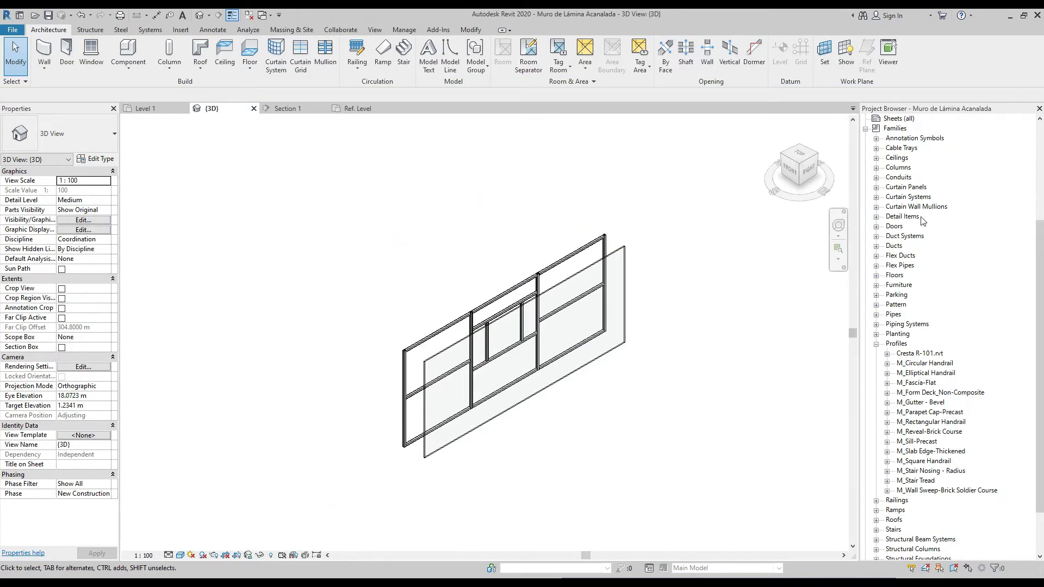
click(876, 344)
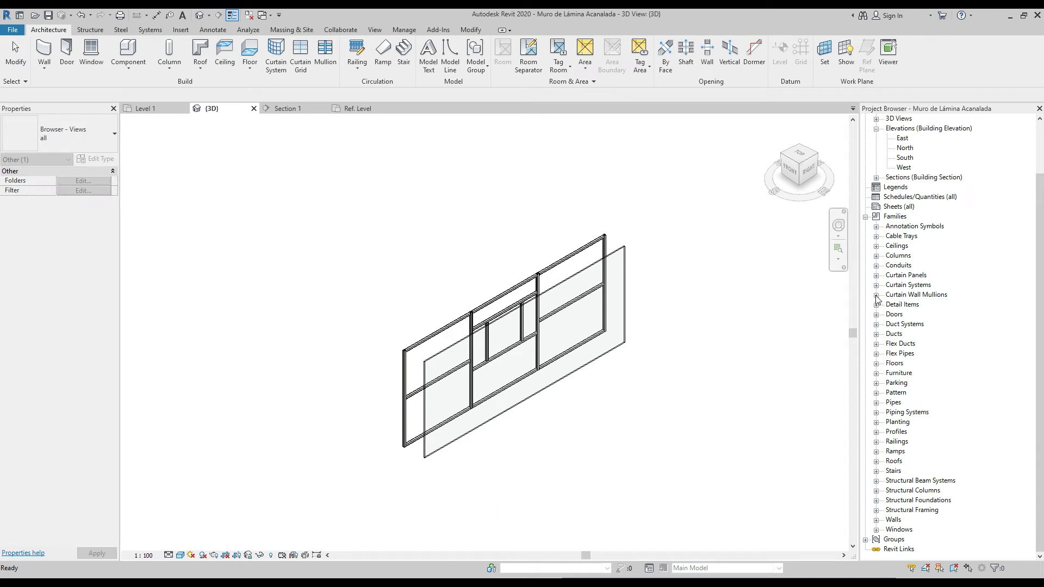
click(876, 295)
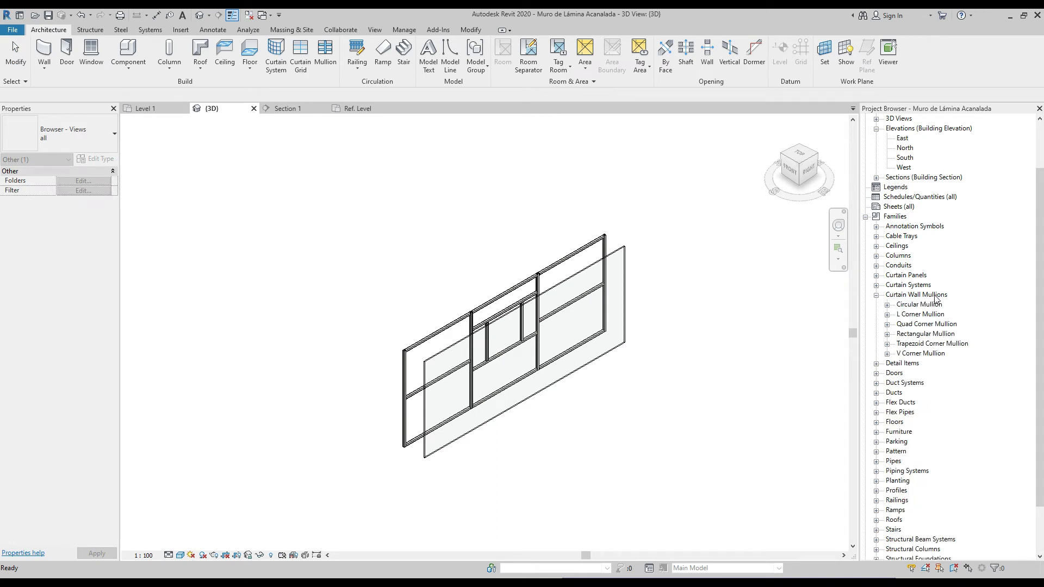
scroll(933, 302, down, 1)
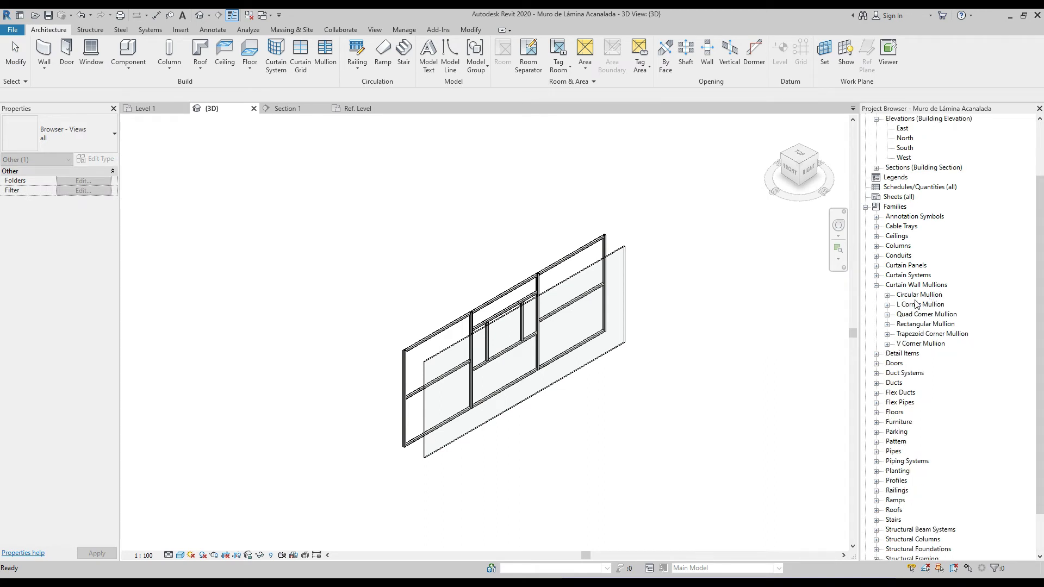
click(887, 324)
scroll(928, 334, down, 1)
Step: Duplicate the 30mm Square type of Rectangular Mullion and name the copy "Creta R-101"
click(927, 325)
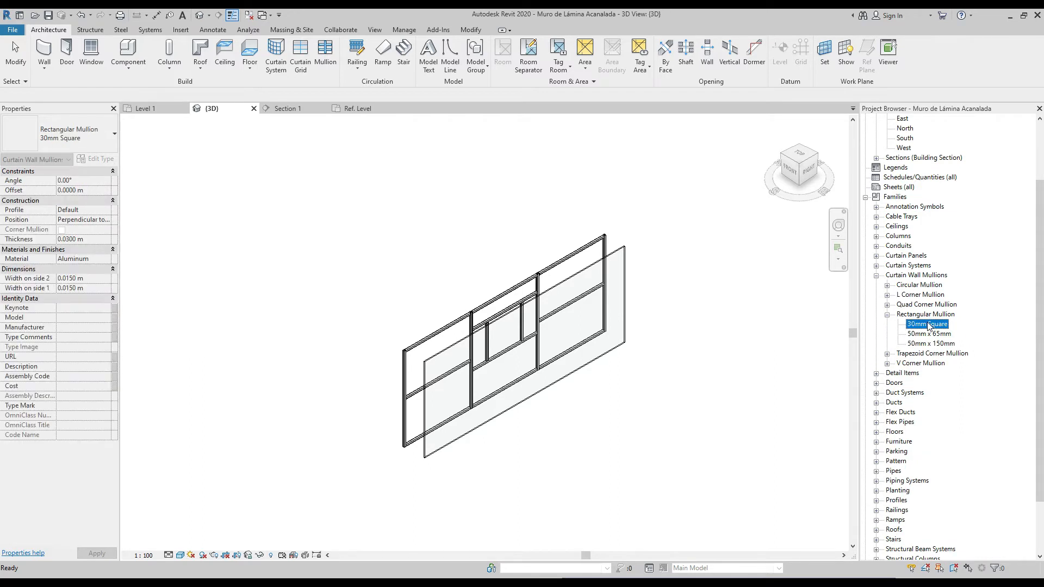
right_click(928, 325)
click(960, 330)
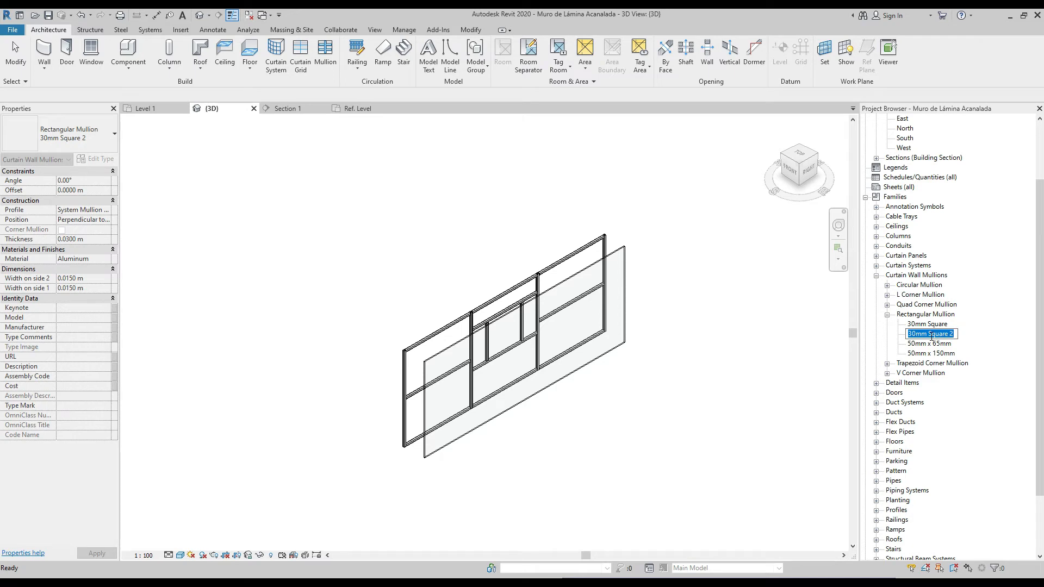
text(Cretas)
key(BackSpace)
text(R-101)
key(Return)
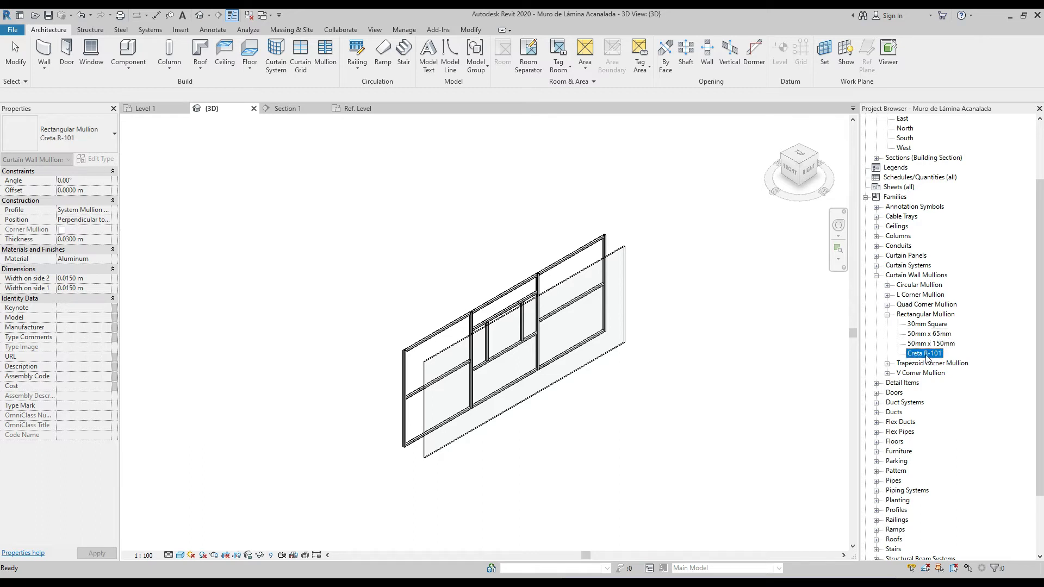
Step: In the Creta R-101 mullion type, set the profile to Cresta R-101.rvt and the position to Parallel to Ground
double_click(926, 355)
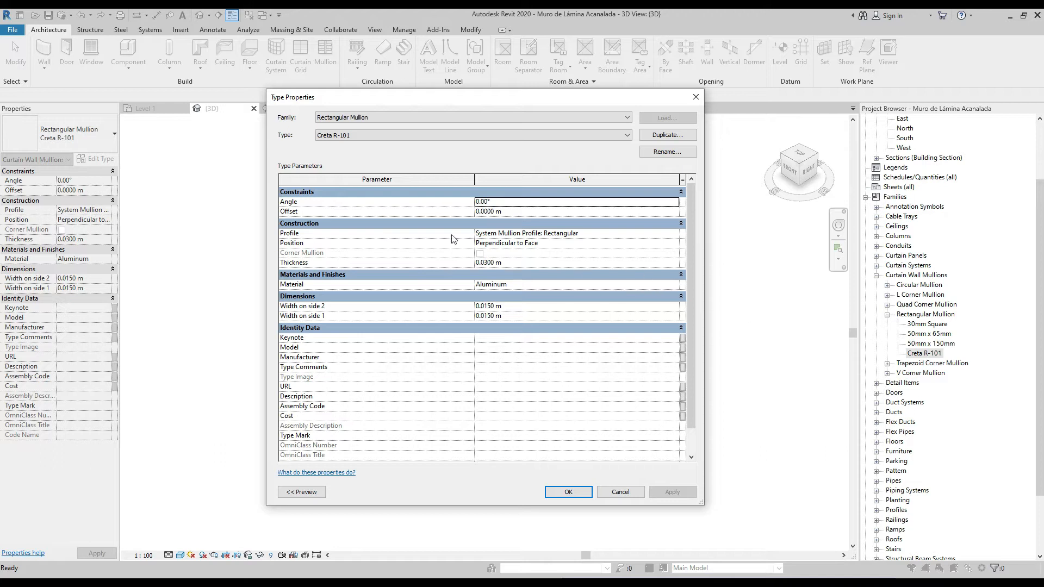
click(676, 234)
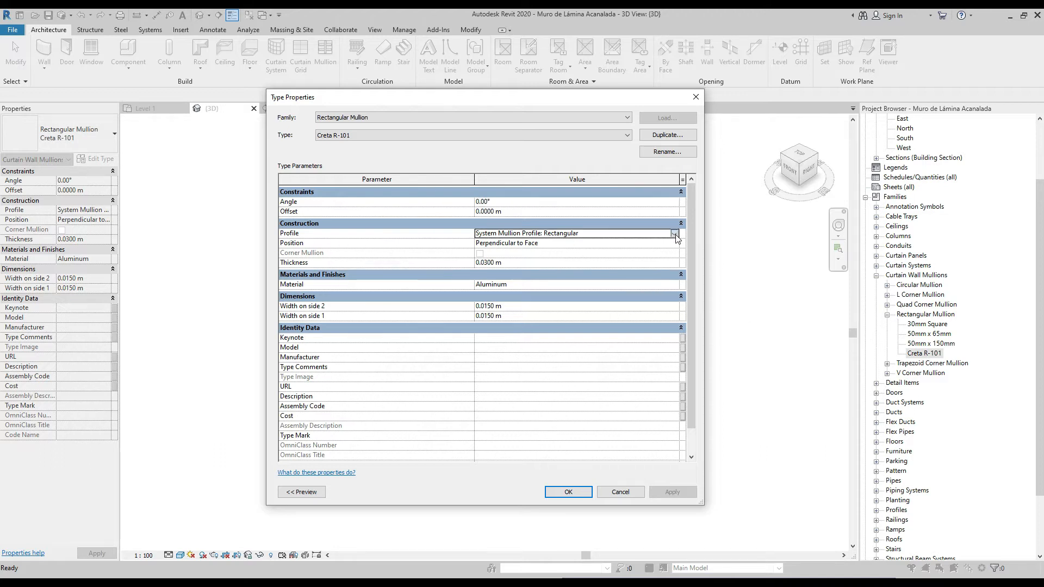
click(674, 234)
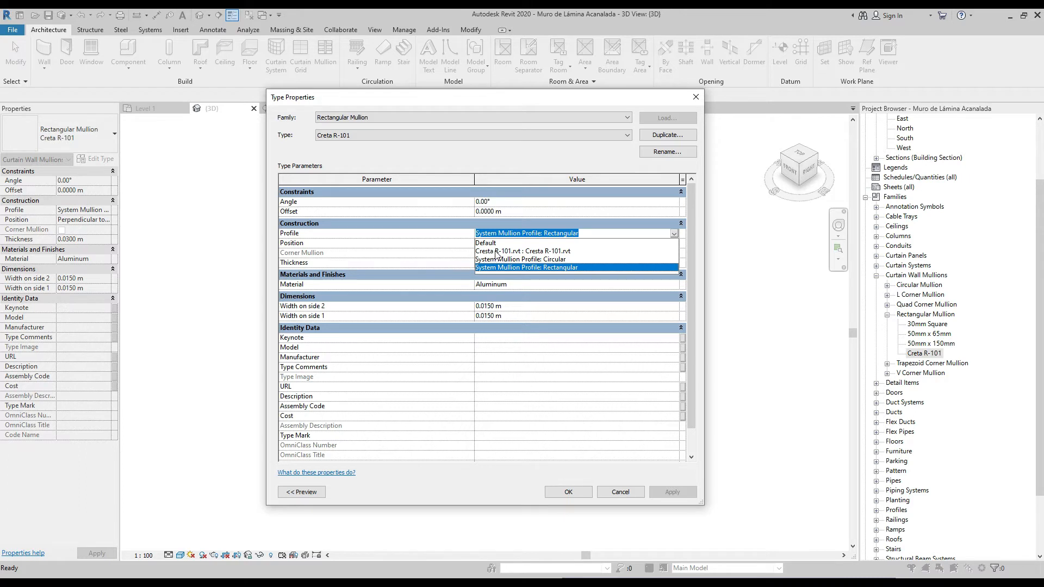
click(550, 251)
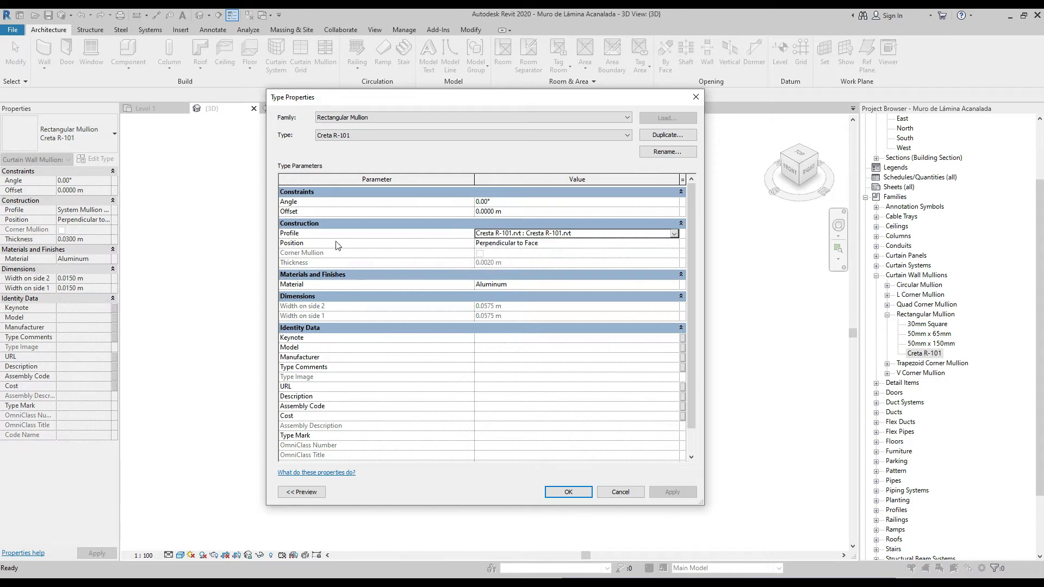
click(541, 243)
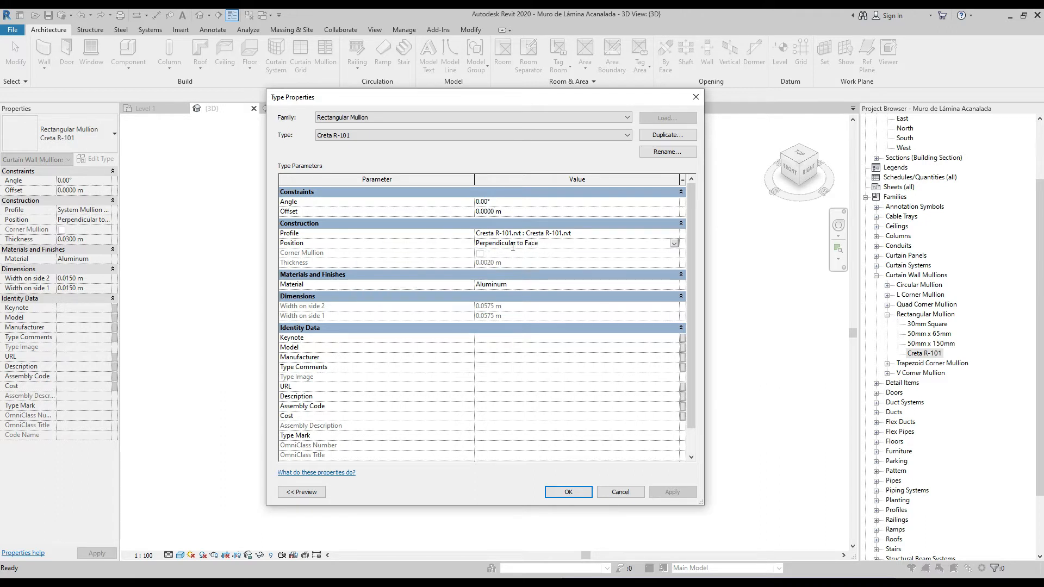
click(674, 243)
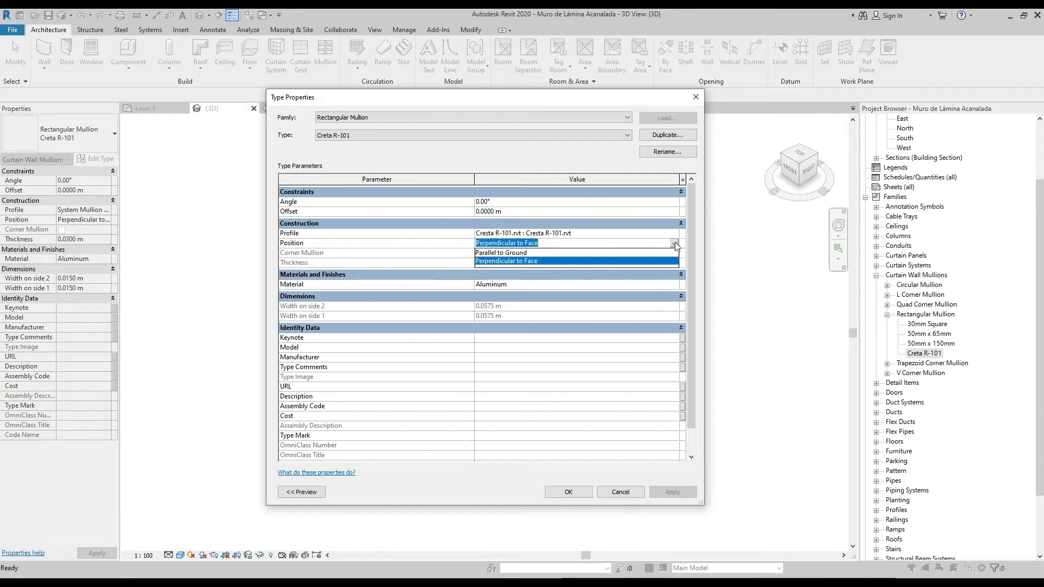
click(498, 253)
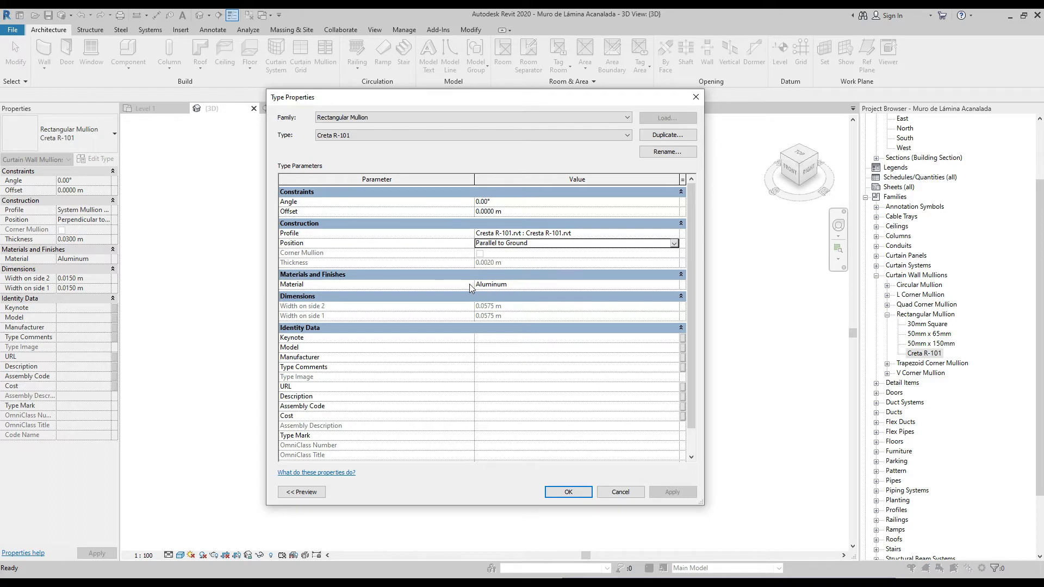
Step: Assign the Metal - Stainless Steel,Polished material to the Creta R-101 mullion and accept the type changes
click(677, 285)
click(674, 284)
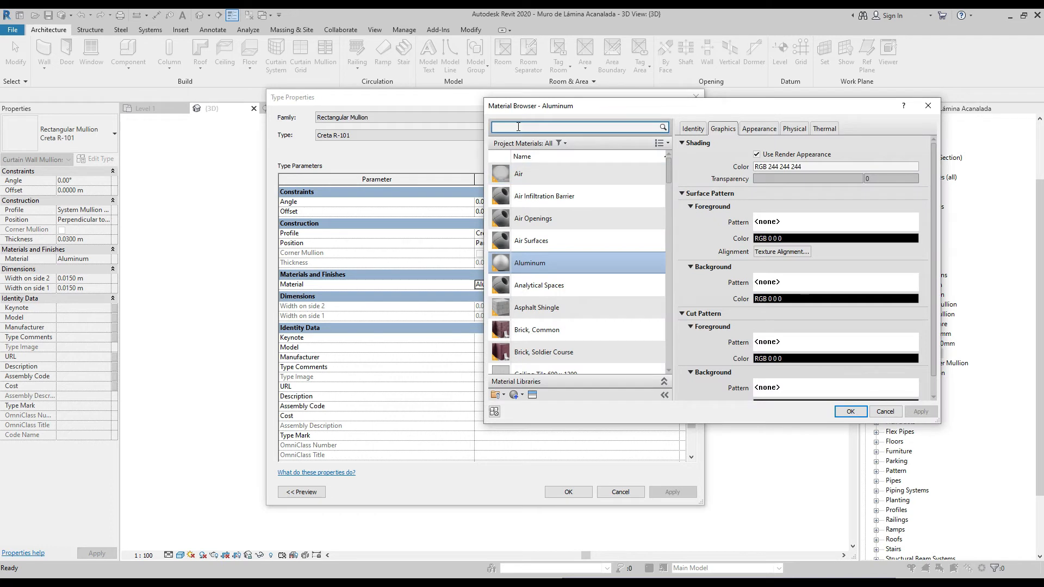
click(518, 127)
text(metal)
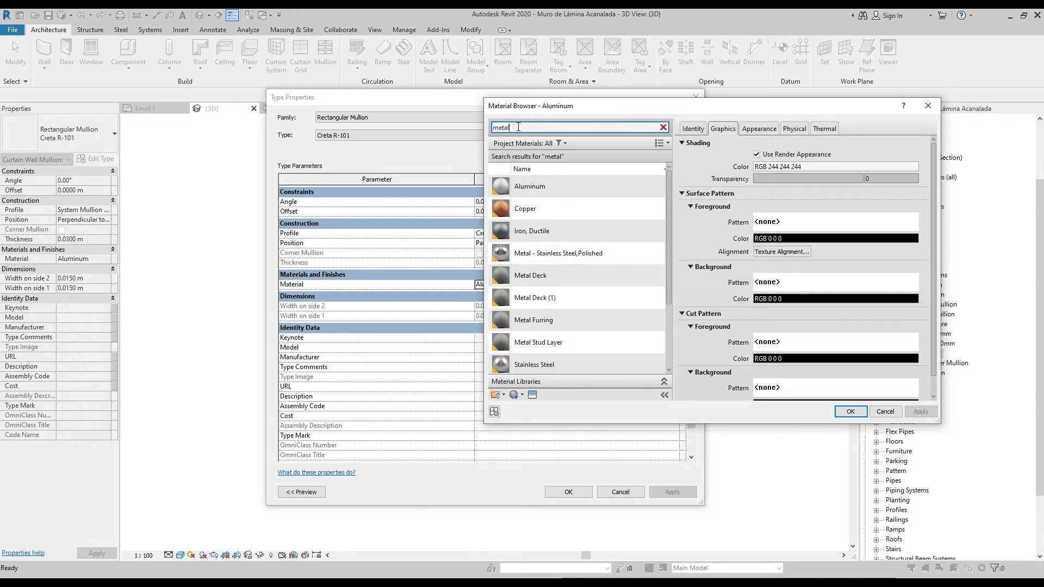
click(552, 254)
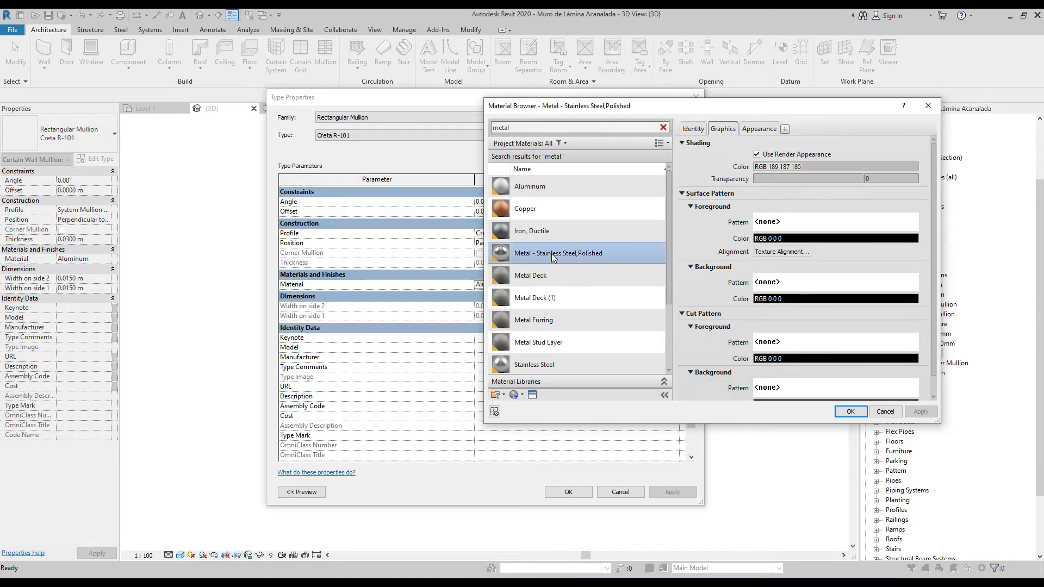
click(851, 412)
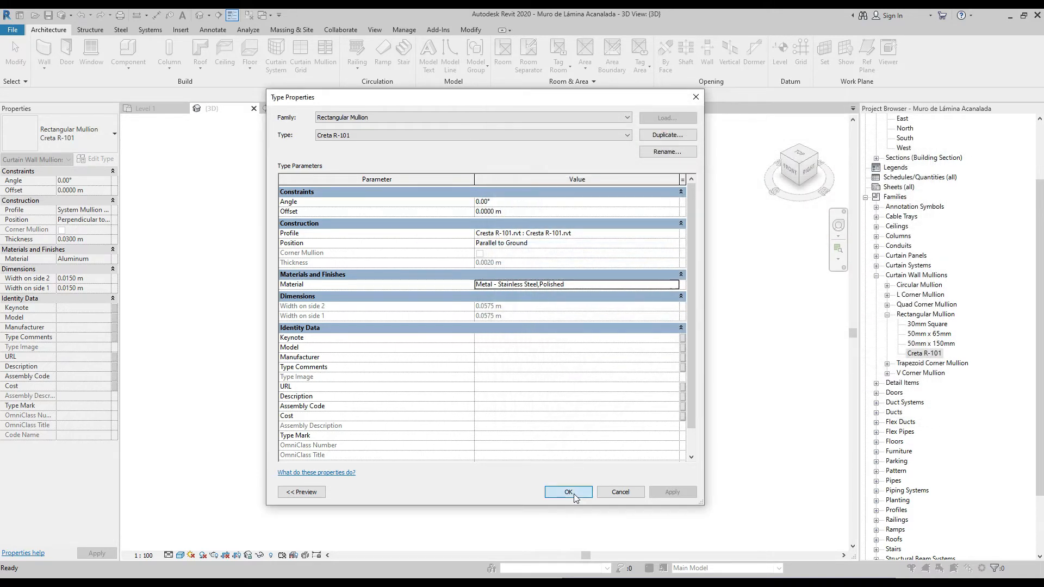
click(568, 492)
click(707, 393)
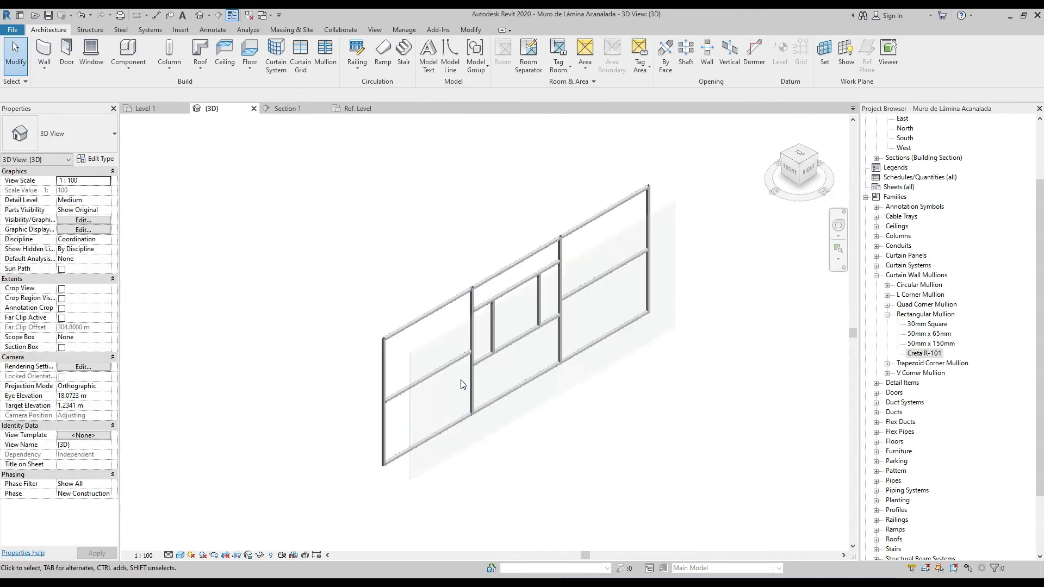
Step: In the curtain wall's type properties, set the vertical mullions' interior type to Rectangular Mullion : Creta R-101
click(429, 346)
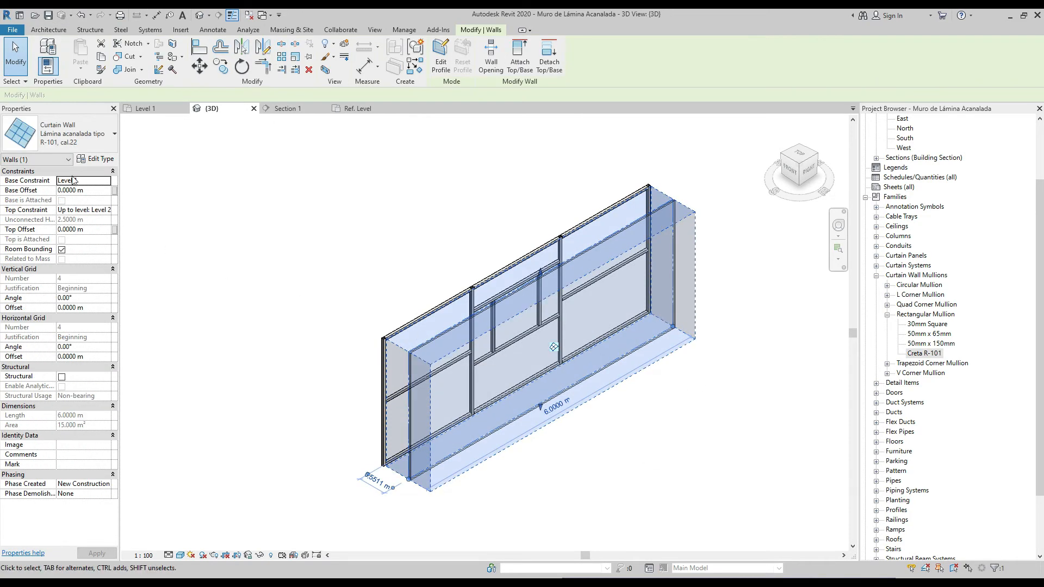
click(94, 158)
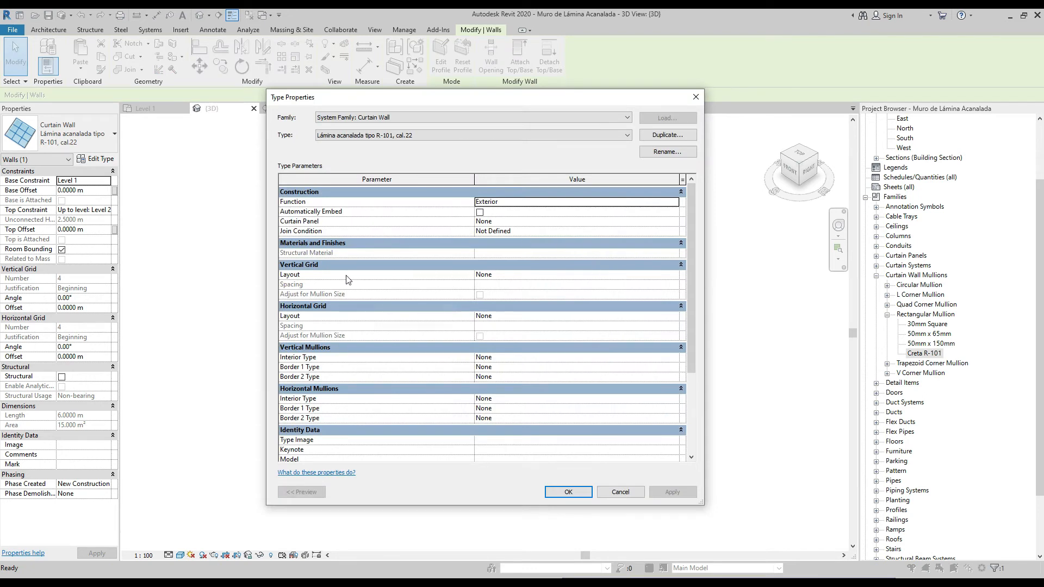
click(673, 277)
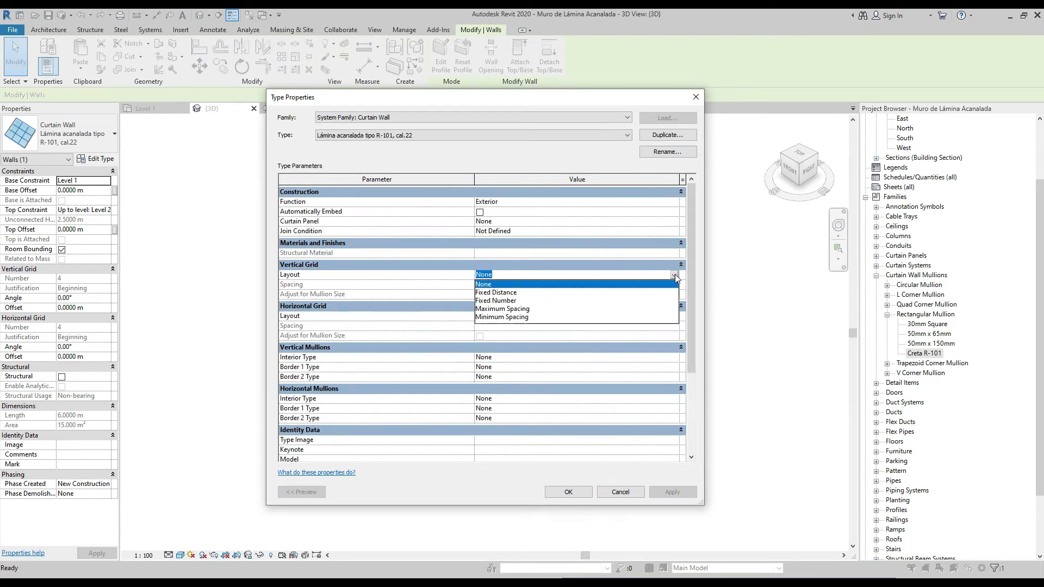
click(675, 278)
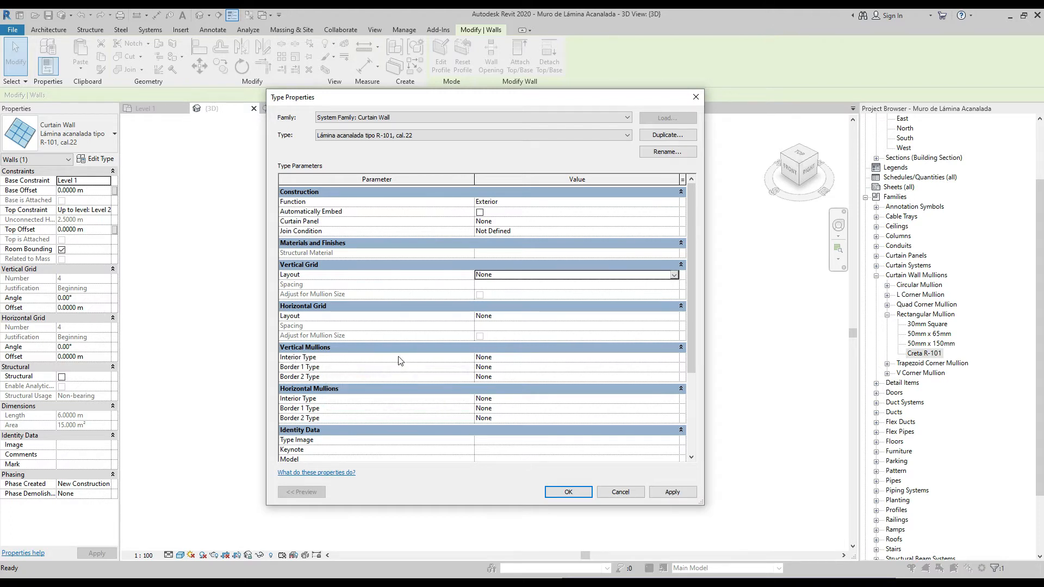
click(676, 361)
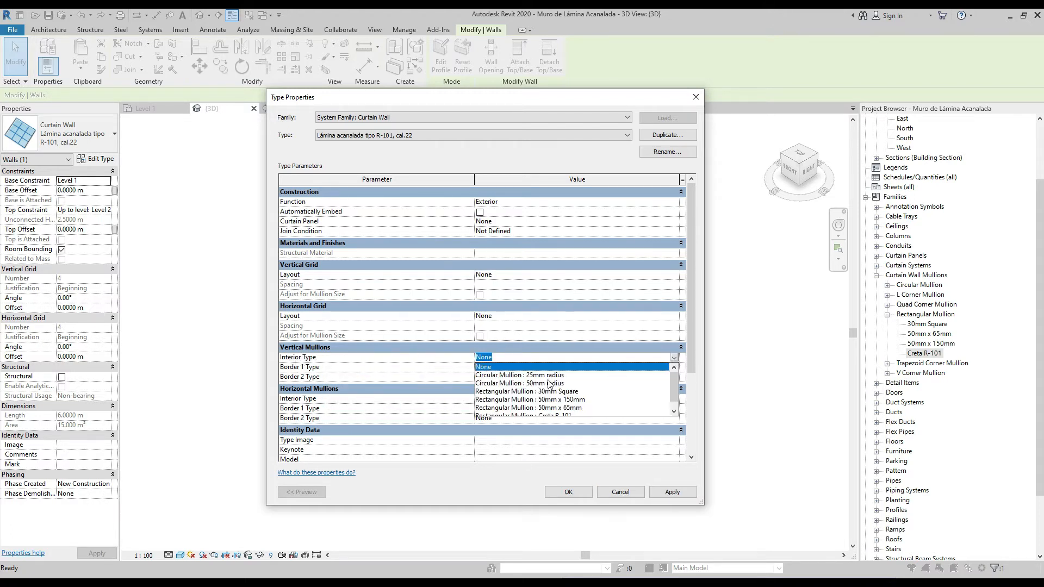
scroll(548, 383, down, 1)
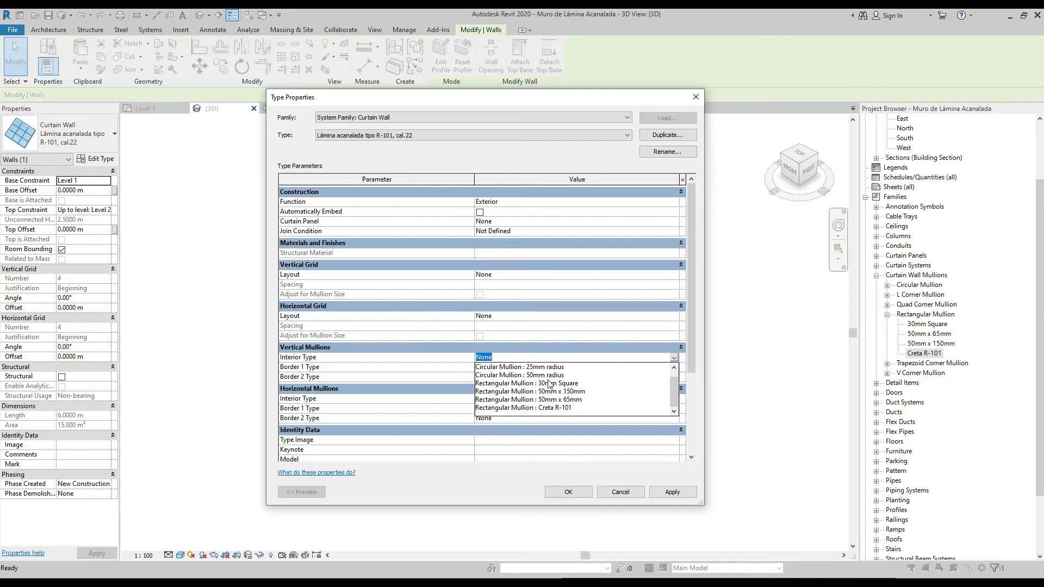
click(553, 408)
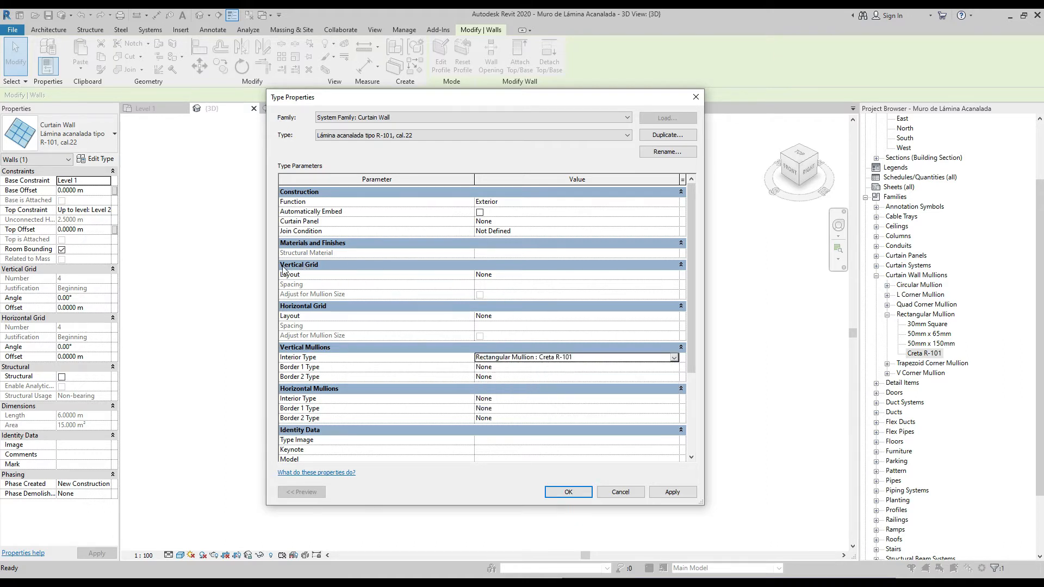
Step: Set the curtain wall's vertical grid to Fixed Distance with 0.135 m spacing, taken from the sheet's reference section, and apply it
click(643, 274)
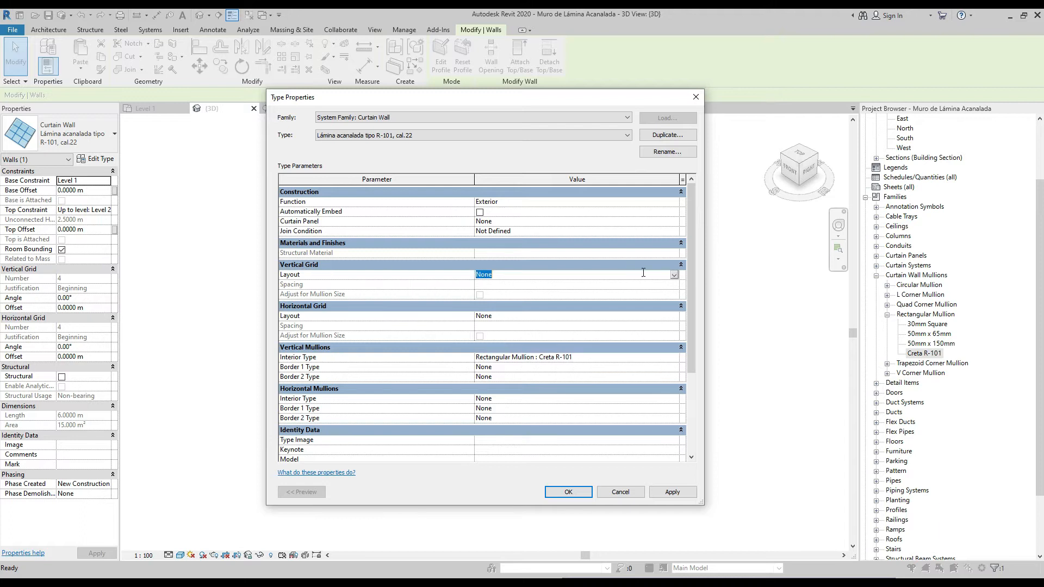
click(674, 275)
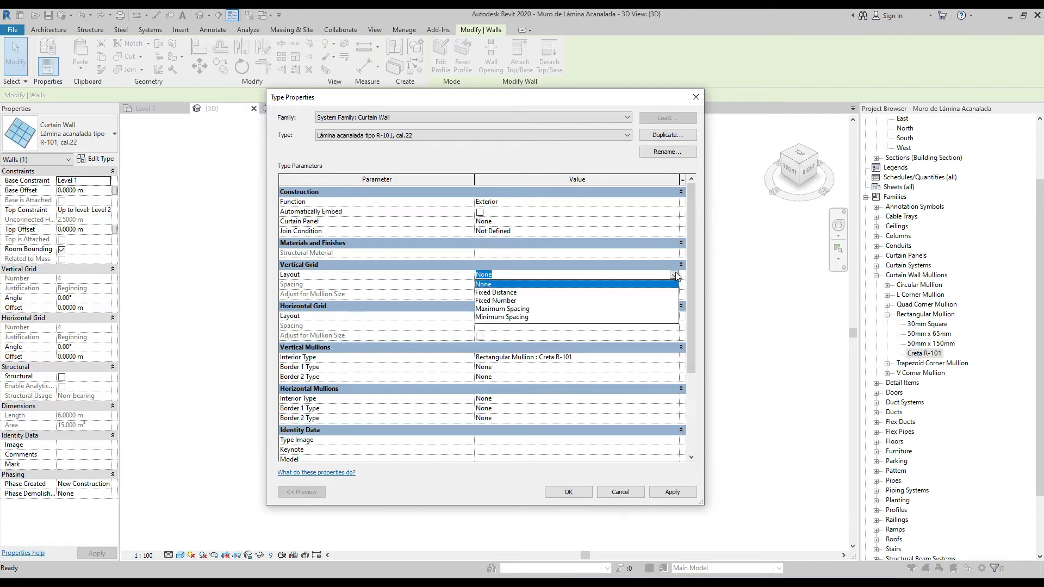
click(504, 293)
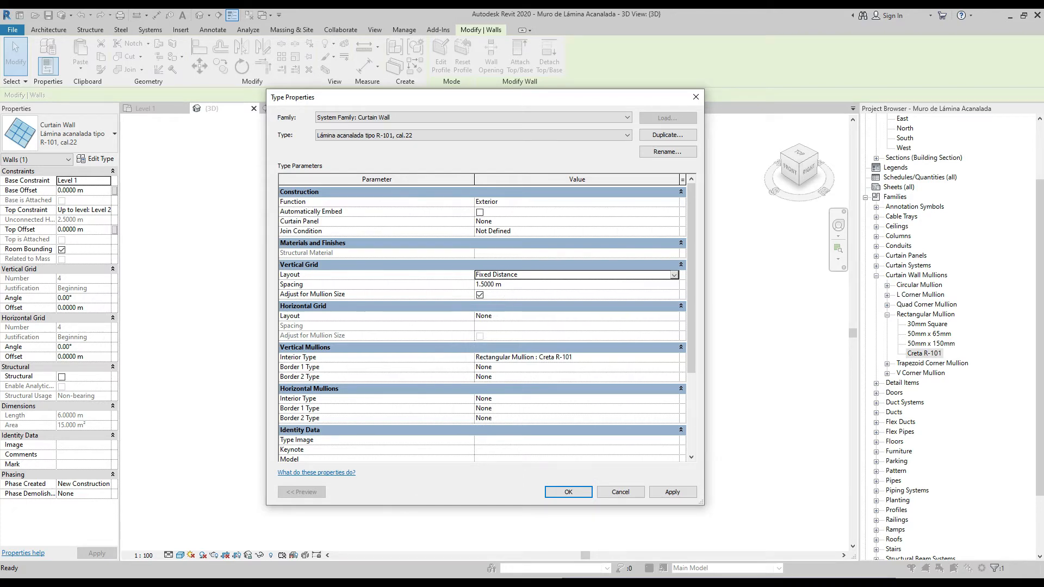
click(386, 577)
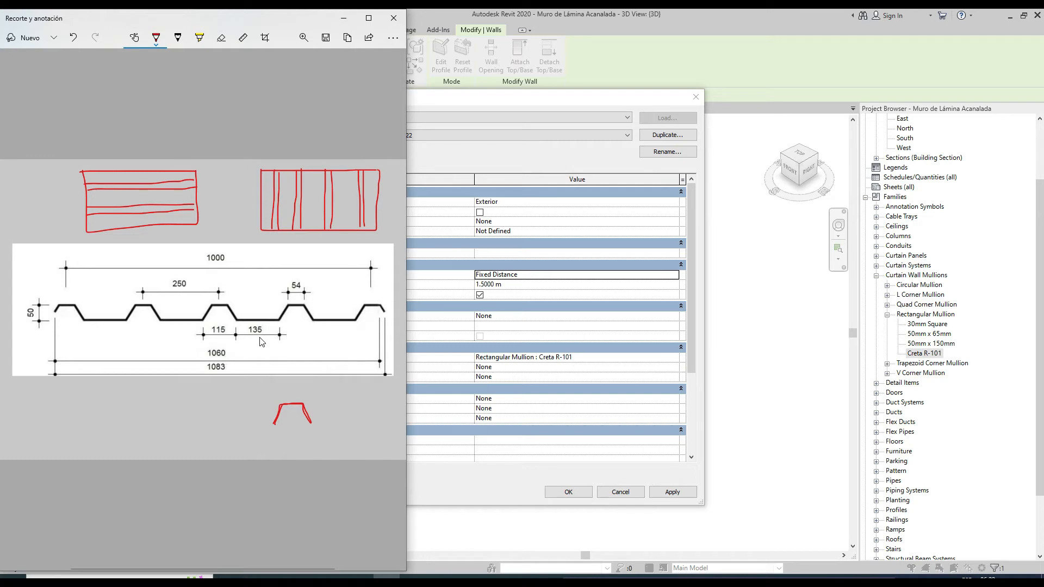
click(530, 286)
click(489, 284)
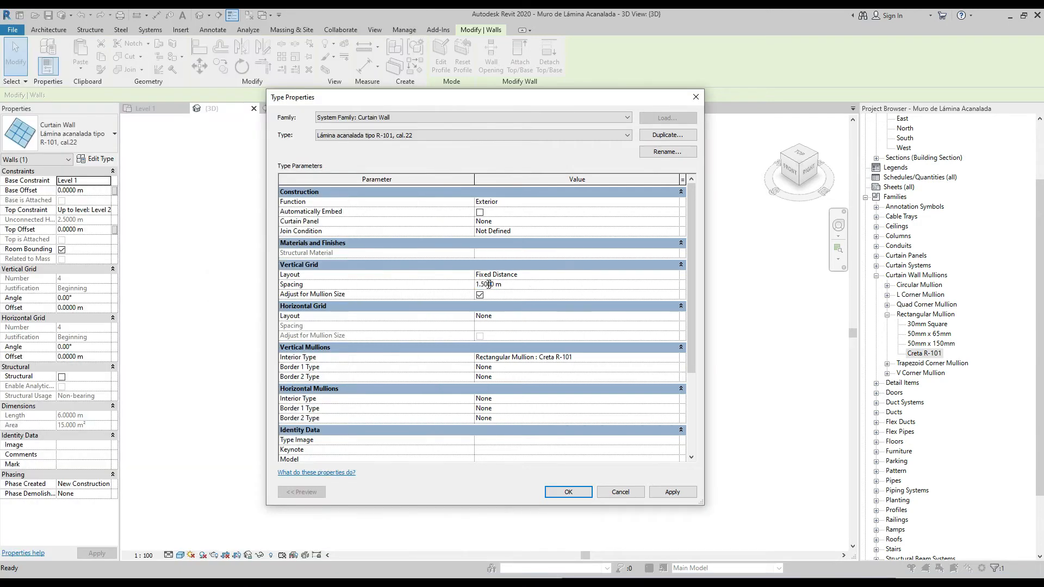
drag(488, 284, 440, 283)
text(0.13)
click(565, 295)
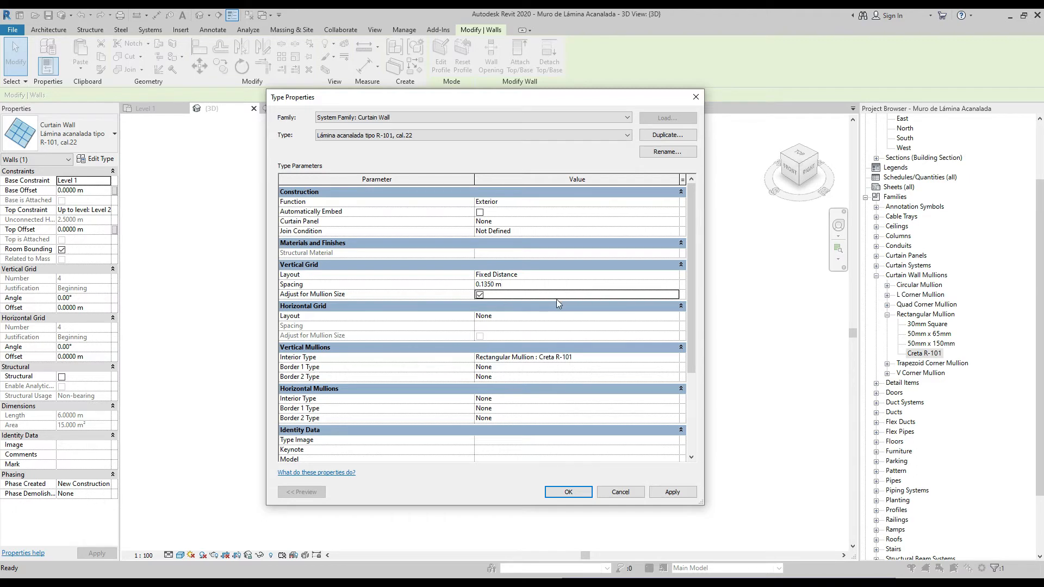
click(569, 492)
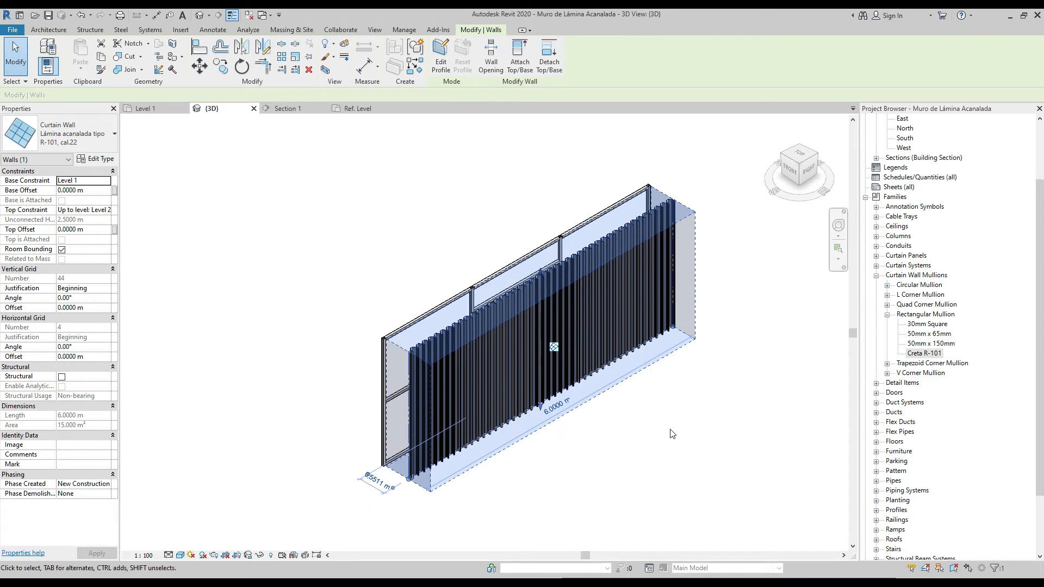
click(671, 430)
Step: Examine how adjacent corrugation mullions meet along the wall's top edge and compare their spacing with the sheet's reference section
scroll(457, 399, up, 10)
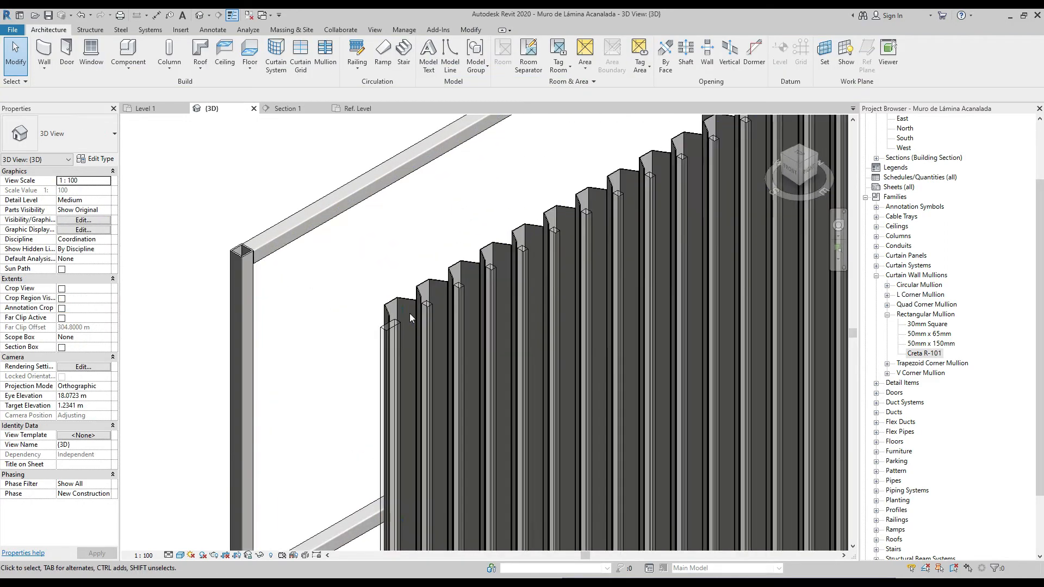
click(401, 323)
scroll(401, 323, down, 6)
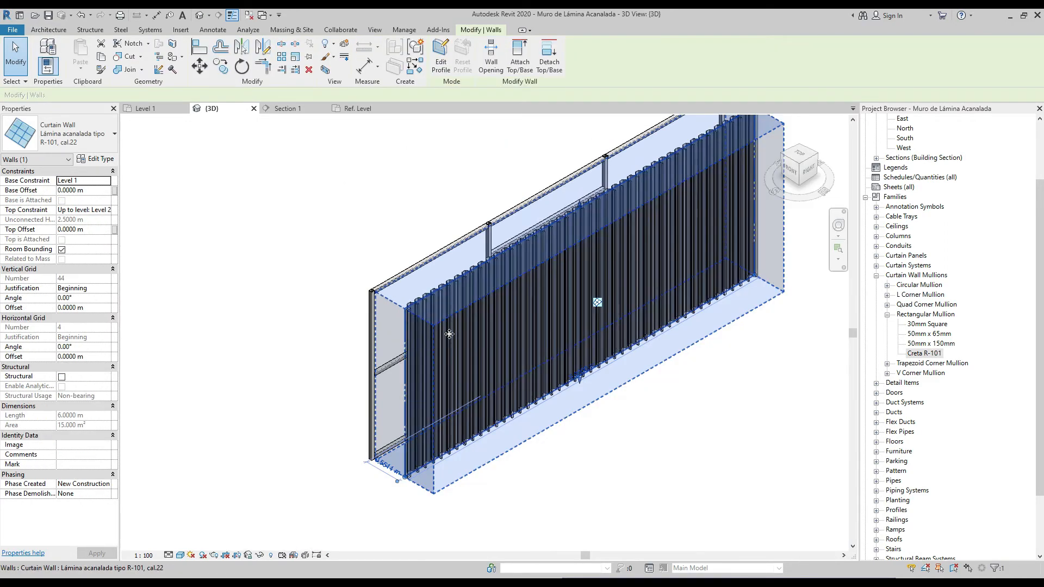
shift+middle_drag(467, 342, 667, 356)
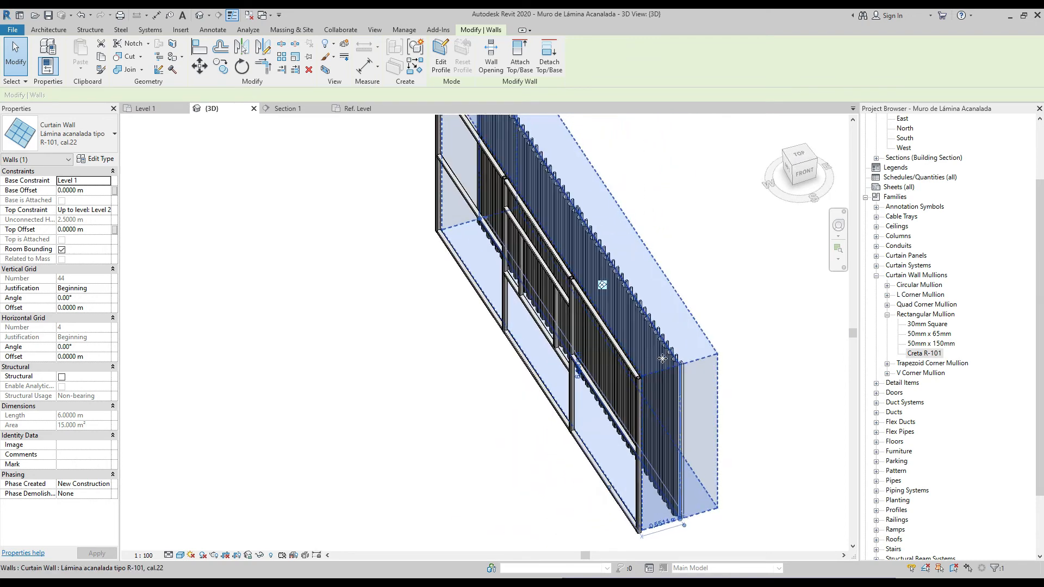
scroll(701, 371, up, 10)
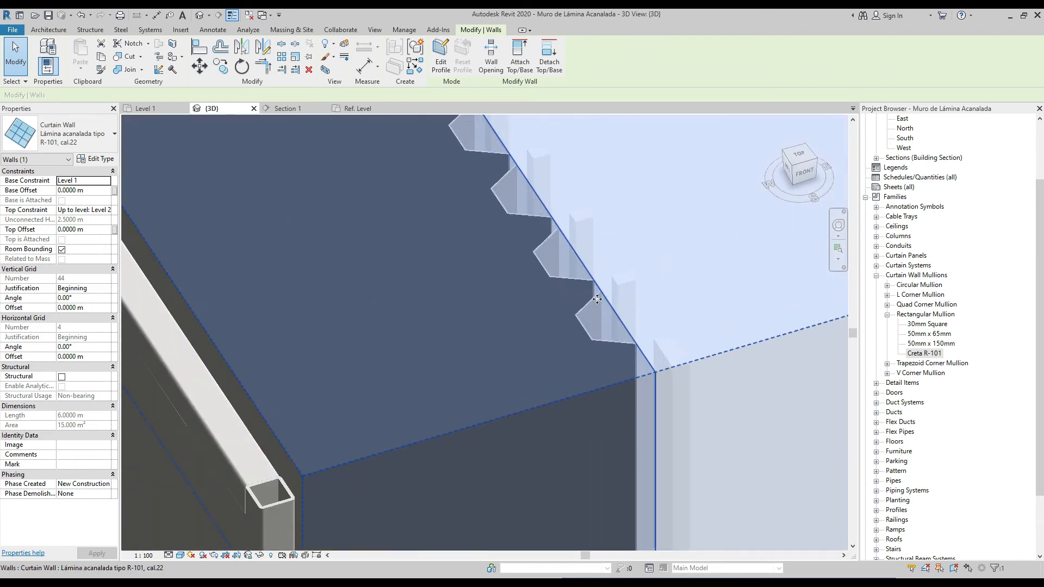
scroll(603, 326, down, 3)
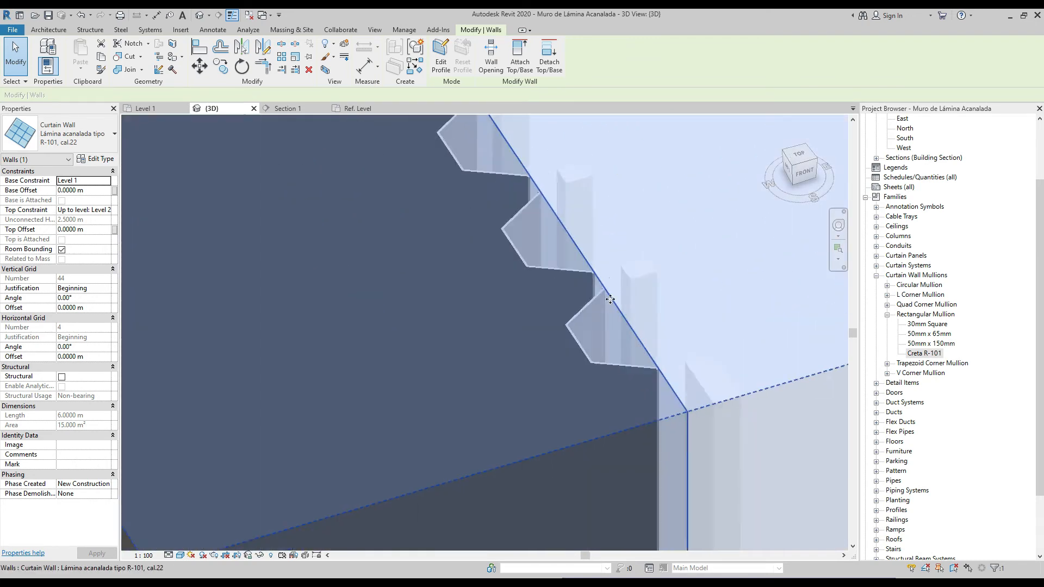
scroll(603, 326, down, 3)
shift+middle_drag(603, 314, 645, 419)
scroll(646, 391, down, 2)
scroll(722, 416, up, 5)
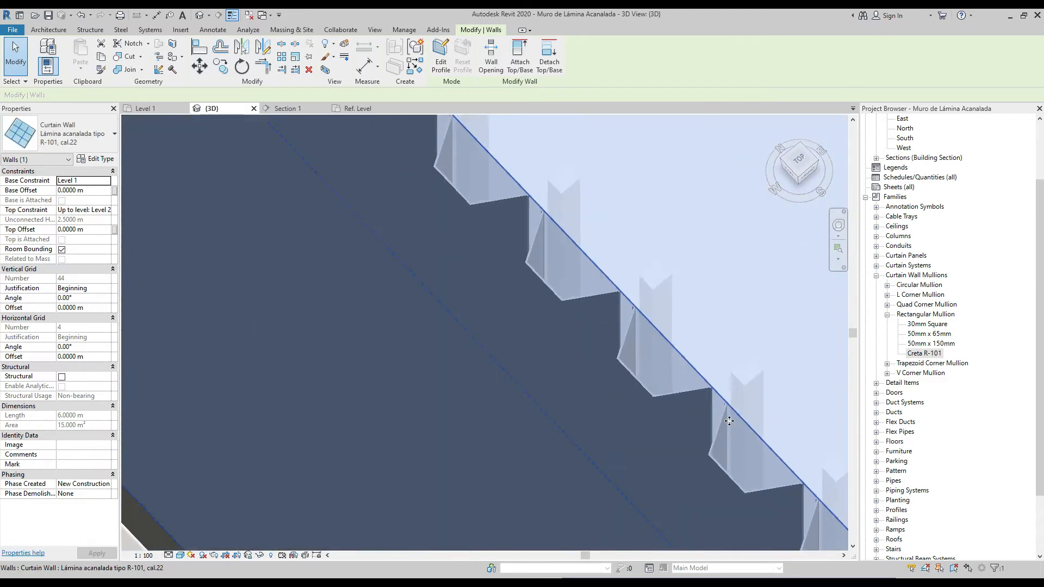
scroll(707, 383, up, 2)
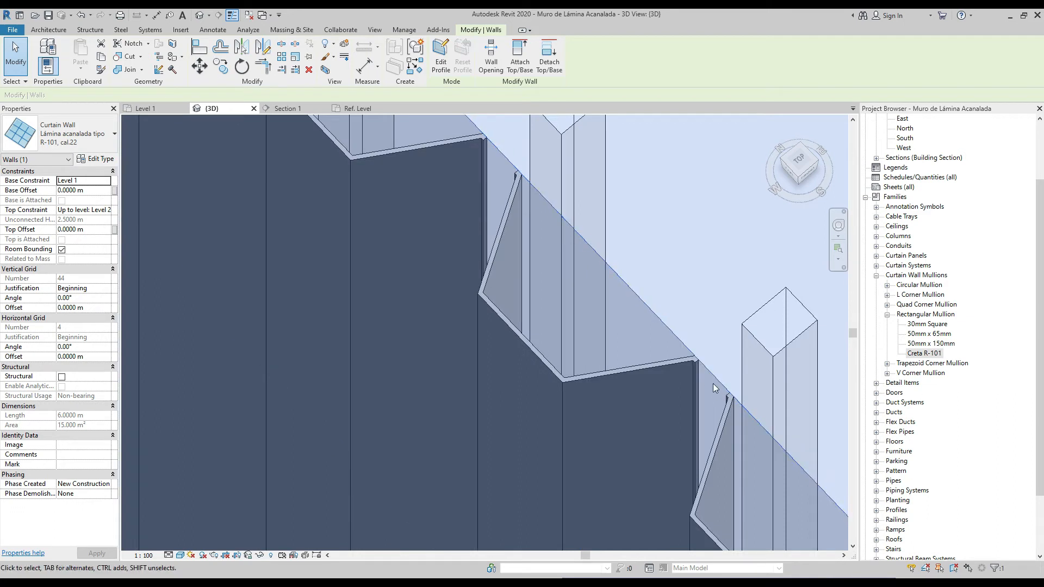
scroll(680, 362, down, 3)
scroll(680, 362, up, 1)
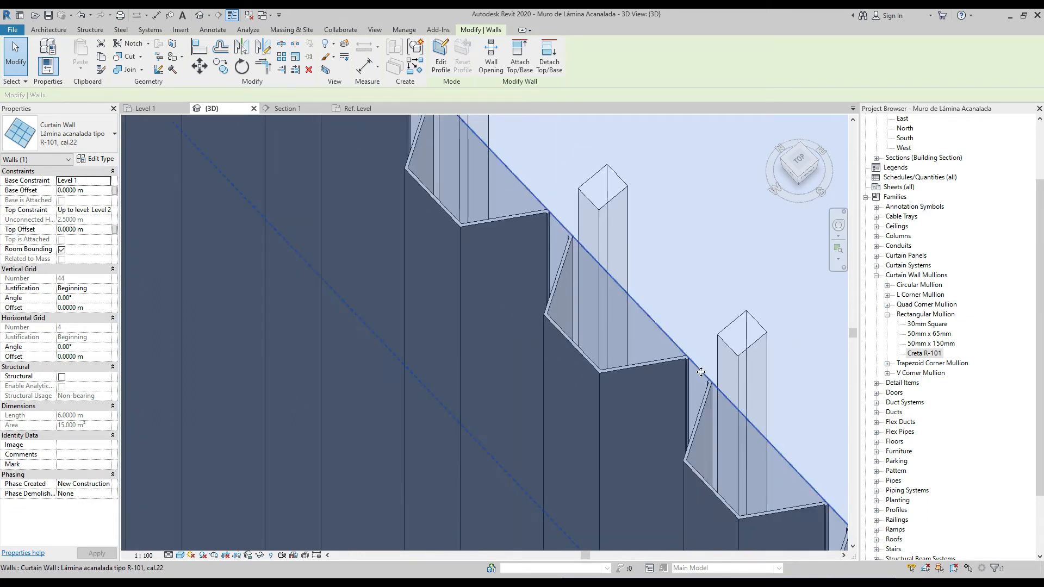
click(435, 582)
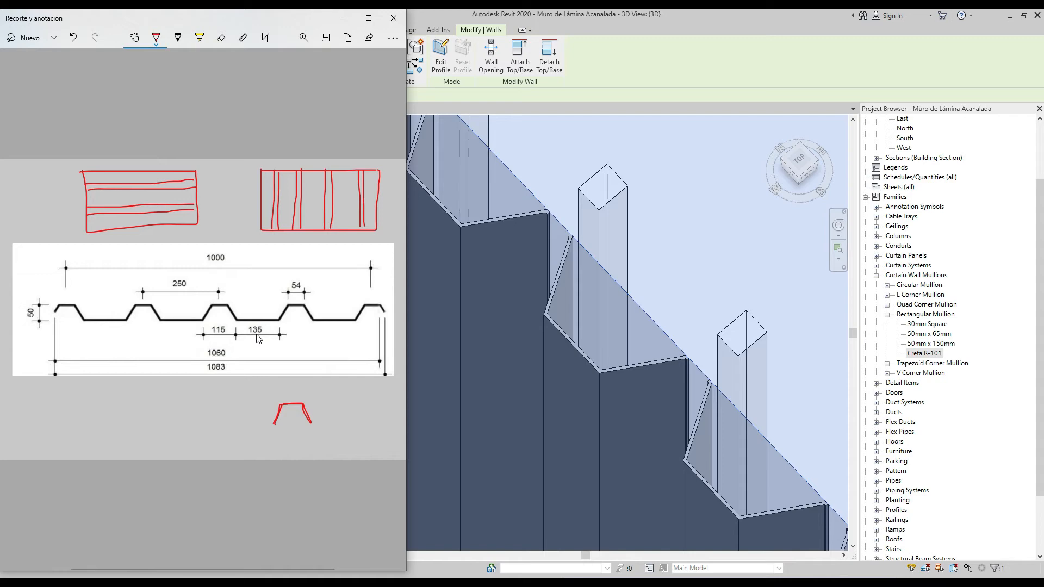
Step: In the Cresta R-101 profile family's Ref. Level view, add an aligned dimension to the width of the profile's flat top
click(344, 18)
scroll(489, 277, down, 3)
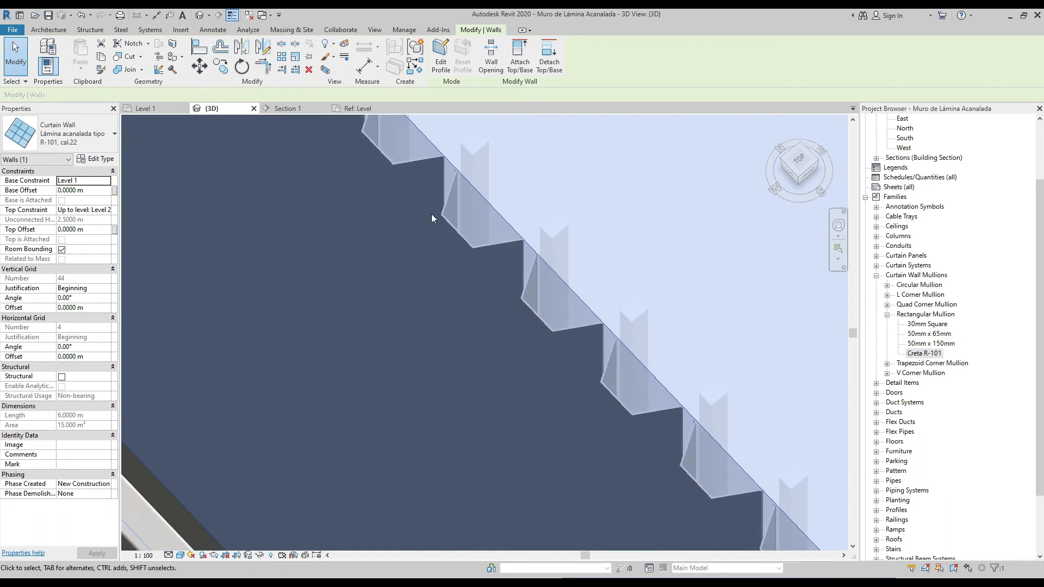
click(361, 109)
scroll(442, 319, down, 2)
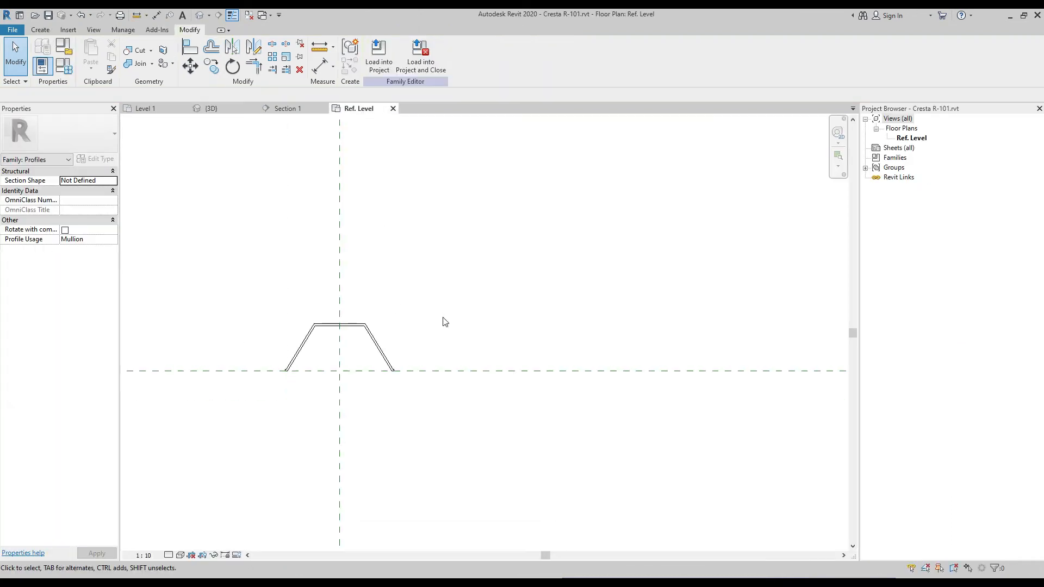
scroll(324, 328, up, 3)
key(d)
key(i)
scroll(321, 325, up, 2)
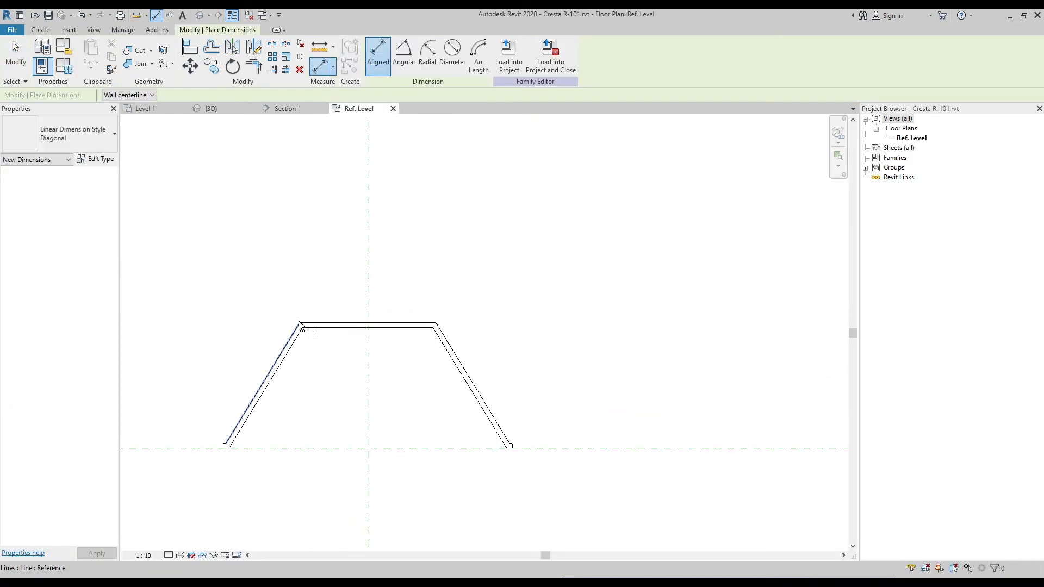
click(300, 323)
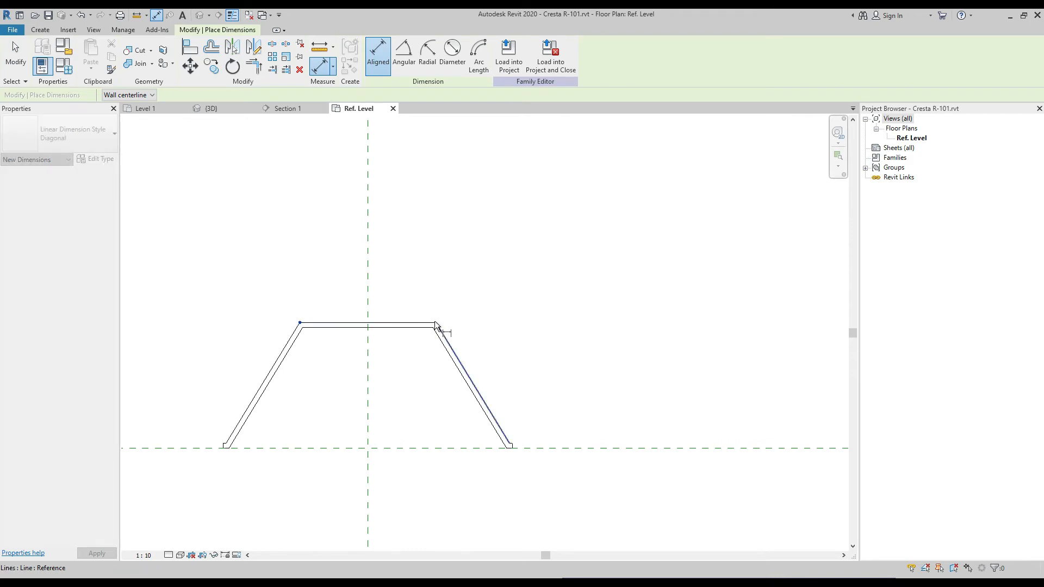
click(436, 323)
click(407, 249)
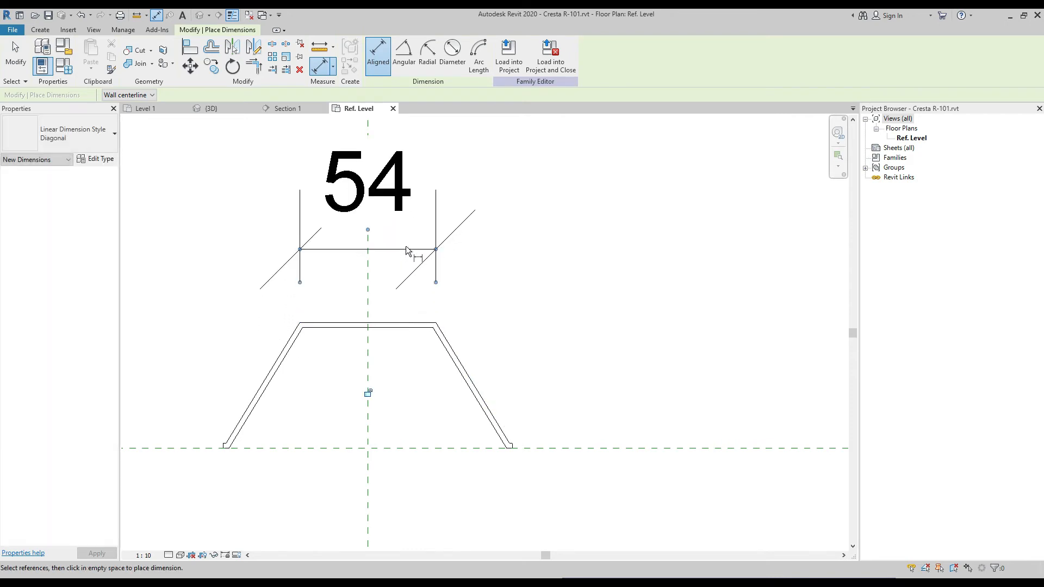
scroll(408, 250, down, 2)
key(Escape)
key(Escape)
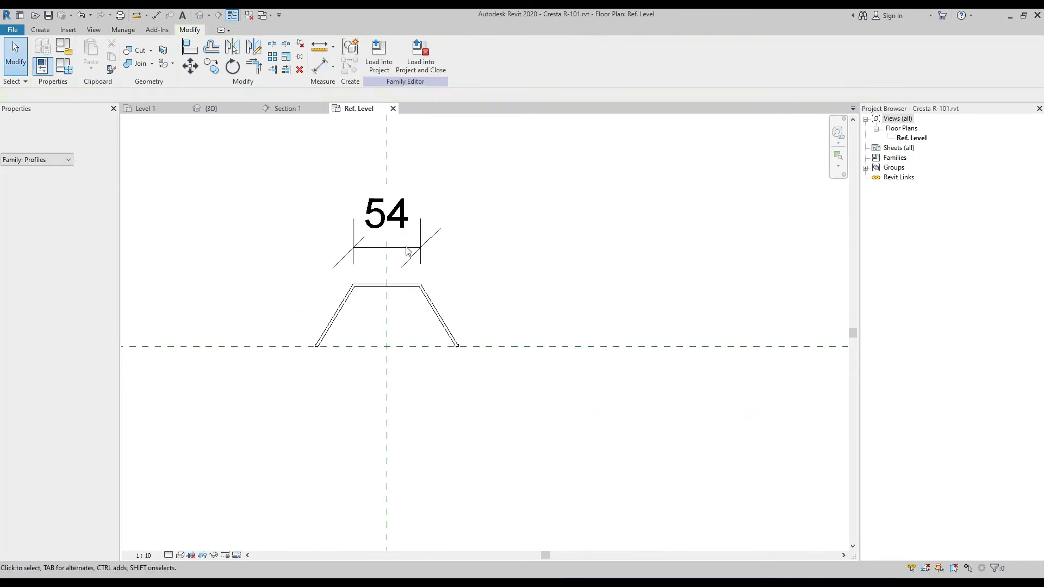
key(u)
key(n)
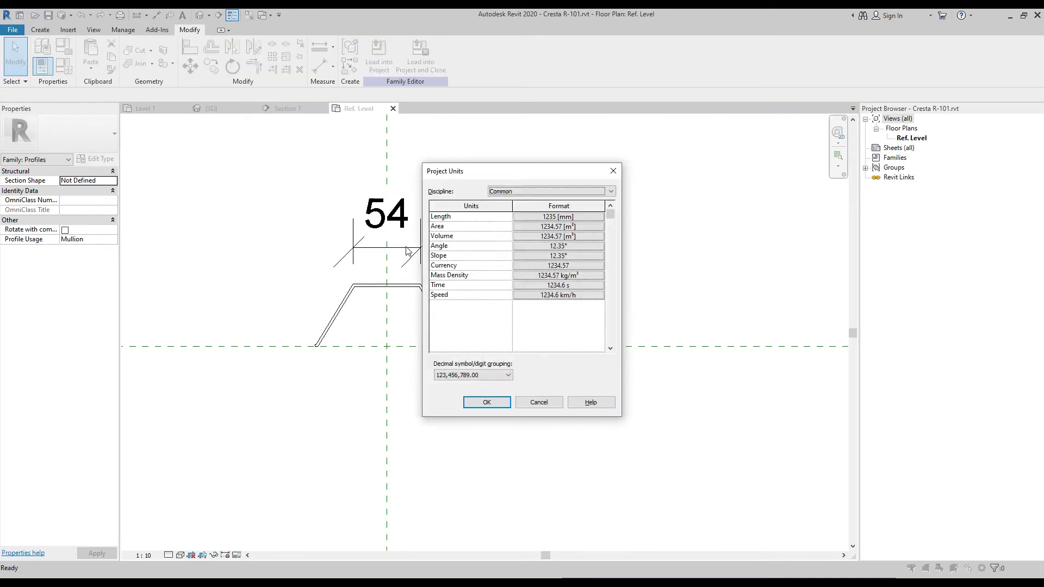
key(Escape)
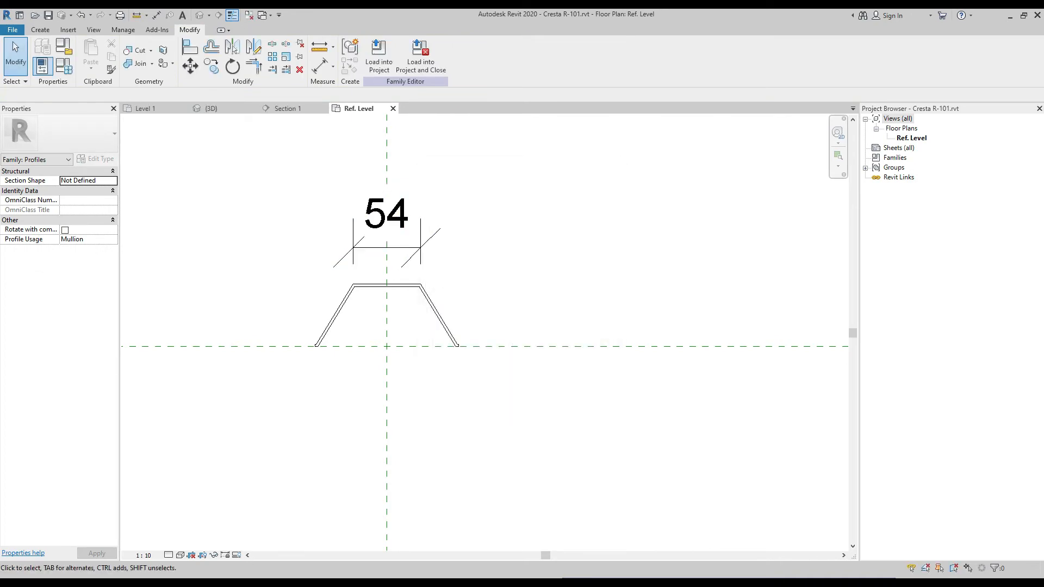
Step: Measure the profile's overall base width between its outer feet and compare it with the sheet's reference section
key(alt+Tab)
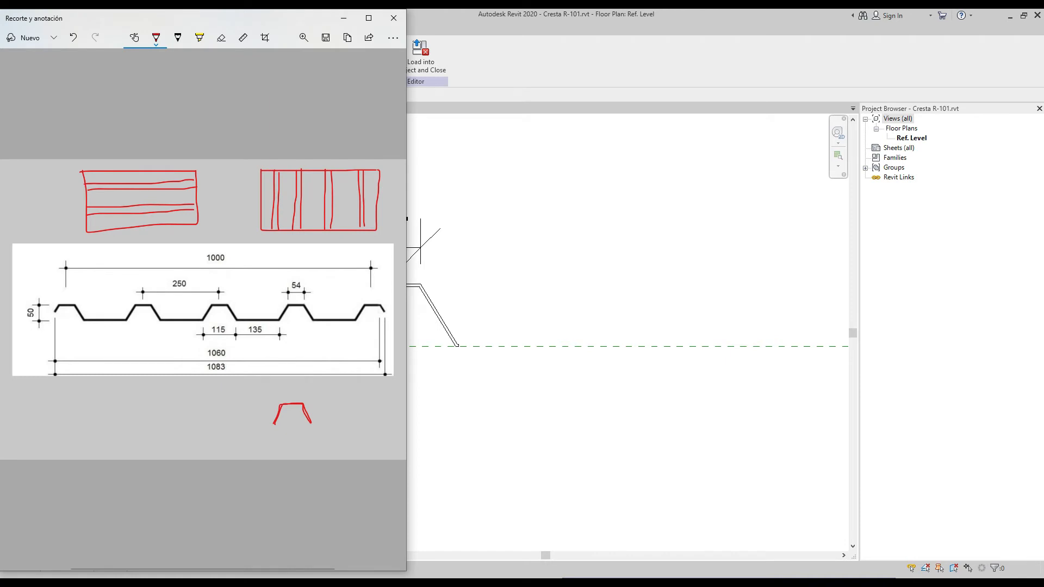
key(alt+Tab)
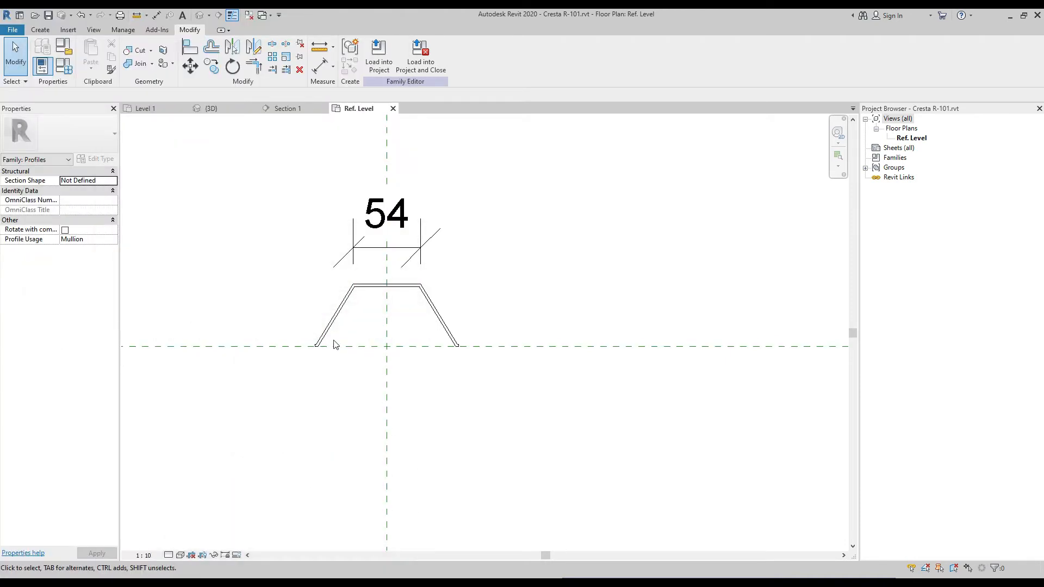
key(d)
key(i)
scroll(315, 345, up, 5)
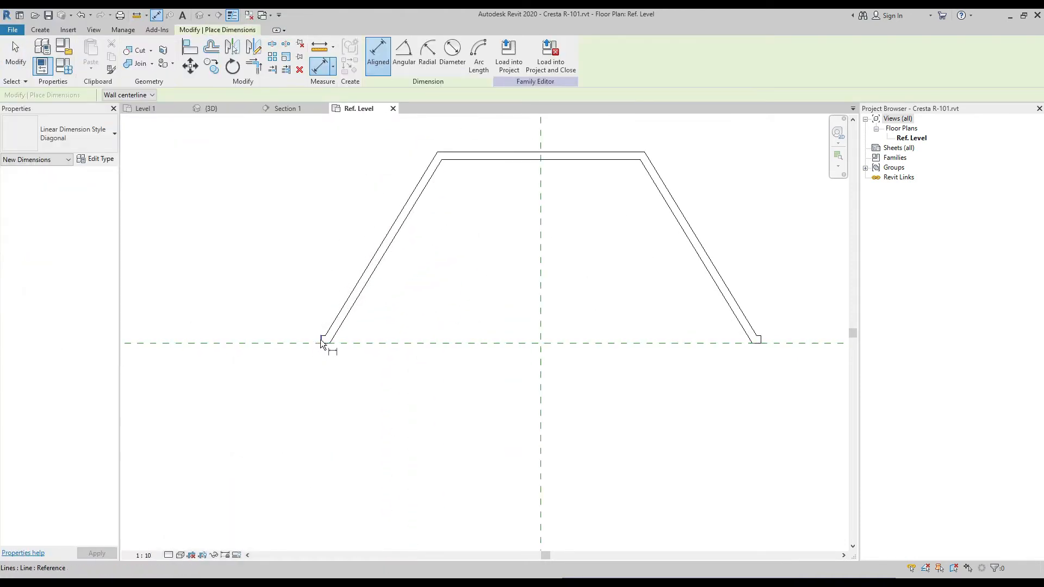
click(321, 342)
click(761, 340)
scroll(591, 332, down, 3)
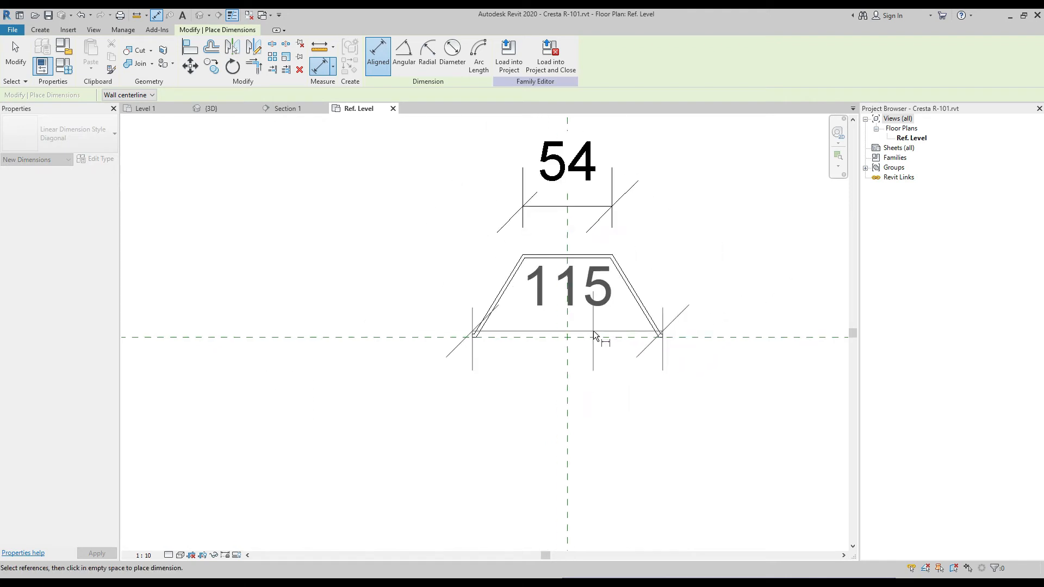
scroll(592, 351, up, 3)
key(Escape)
key(Escape)
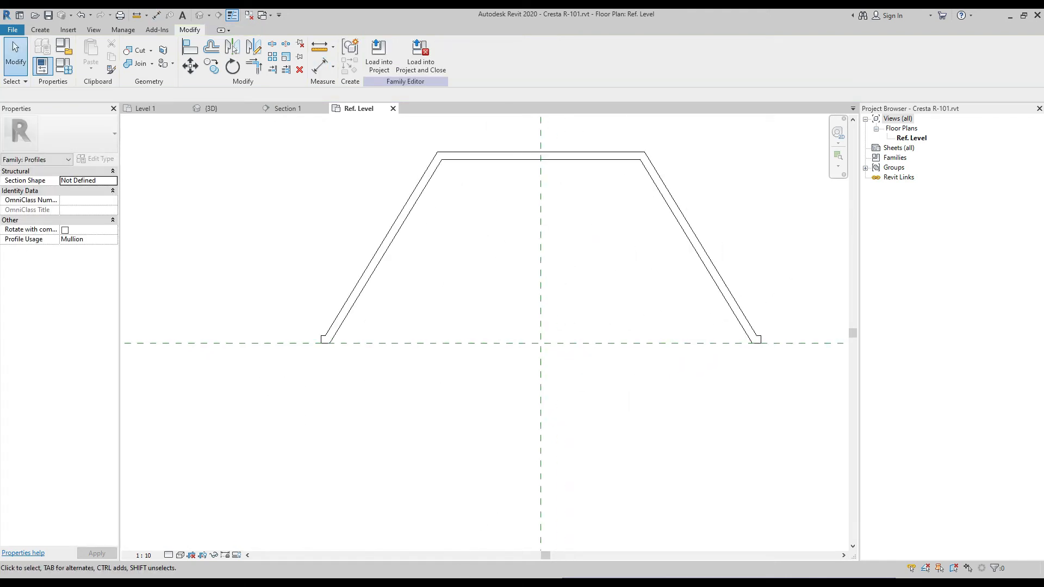
key(alt+Tab)
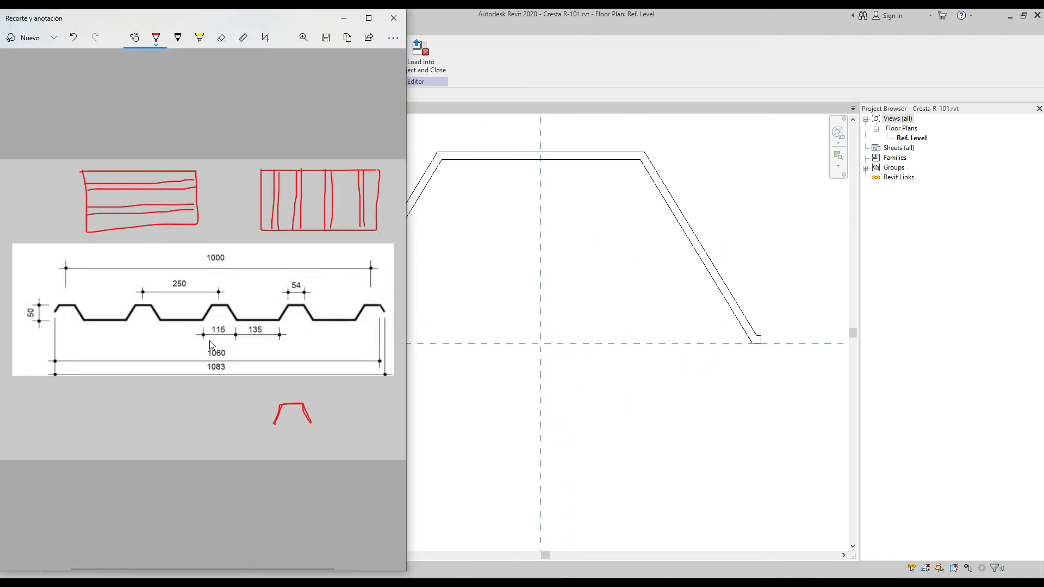
click(346, 18)
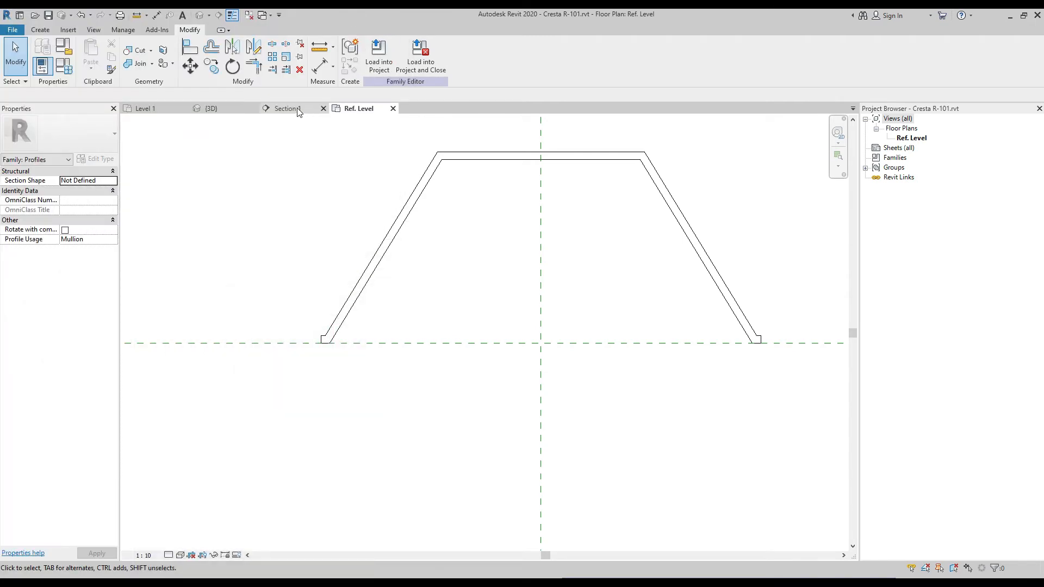
Step: Return to the project's 3D view and open the type properties of the corrugated sheet curtain wall
click(211, 108)
scroll(480, 259, down, 2)
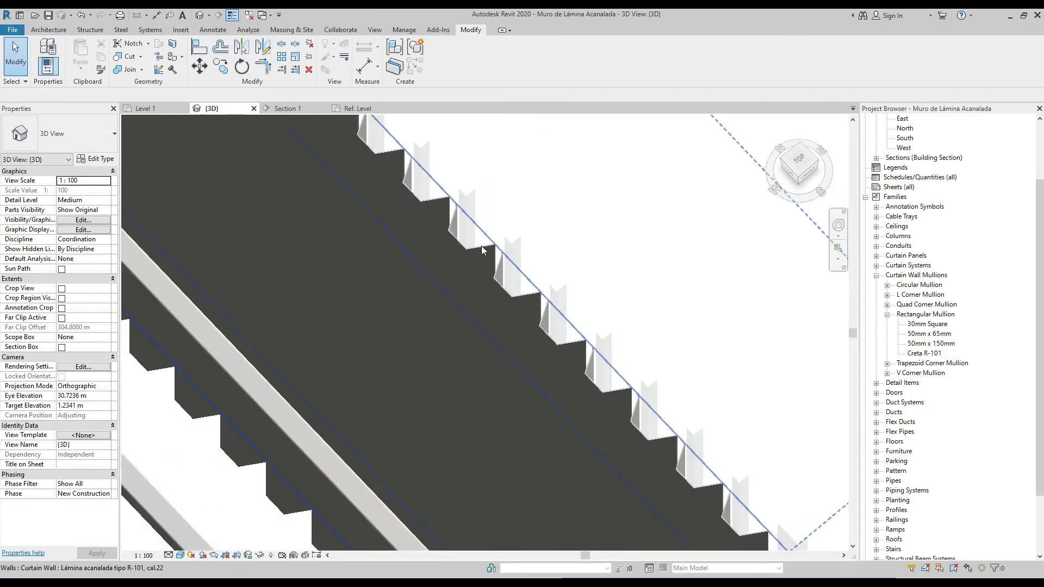
click(479, 243)
scroll(480, 243, down, 4)
middle_drag(479, 243, 427, 245)
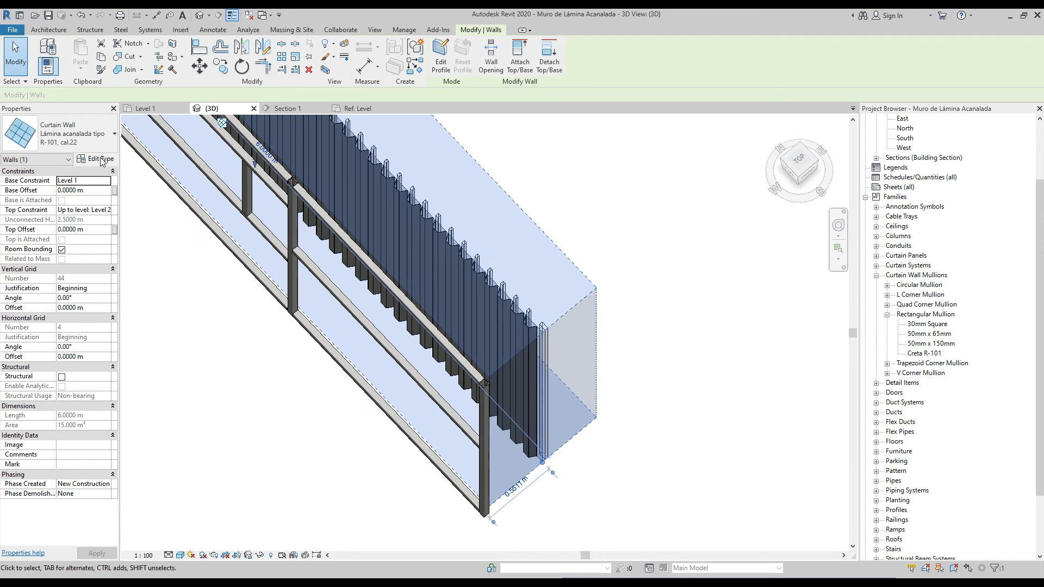
click(98, 159)
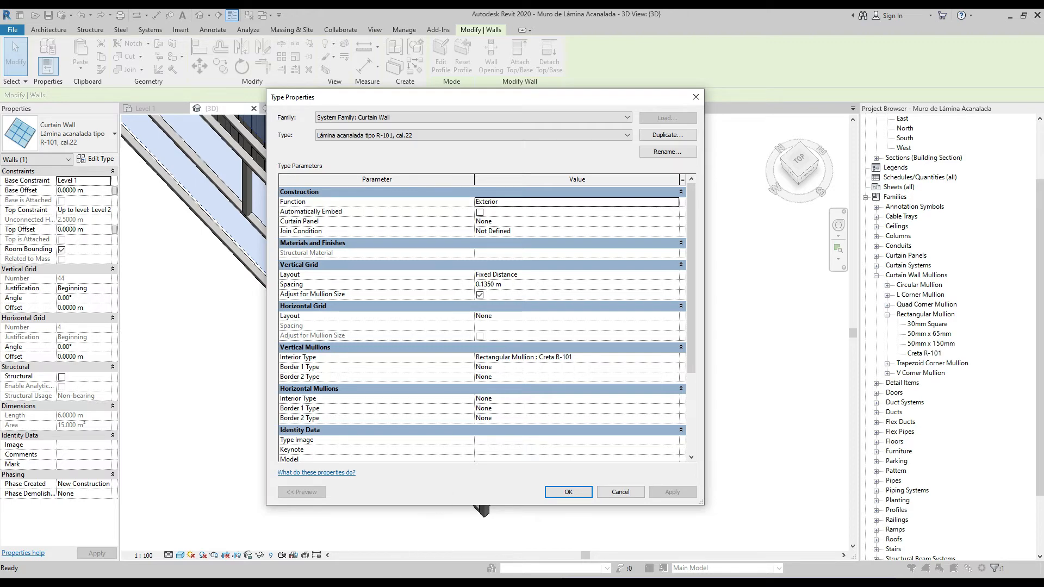
Step: In Recorte y anotación, circle the 250 spacing in orange, mark centre lines through two adjacent crests and cross out the 135
click(387, 581)
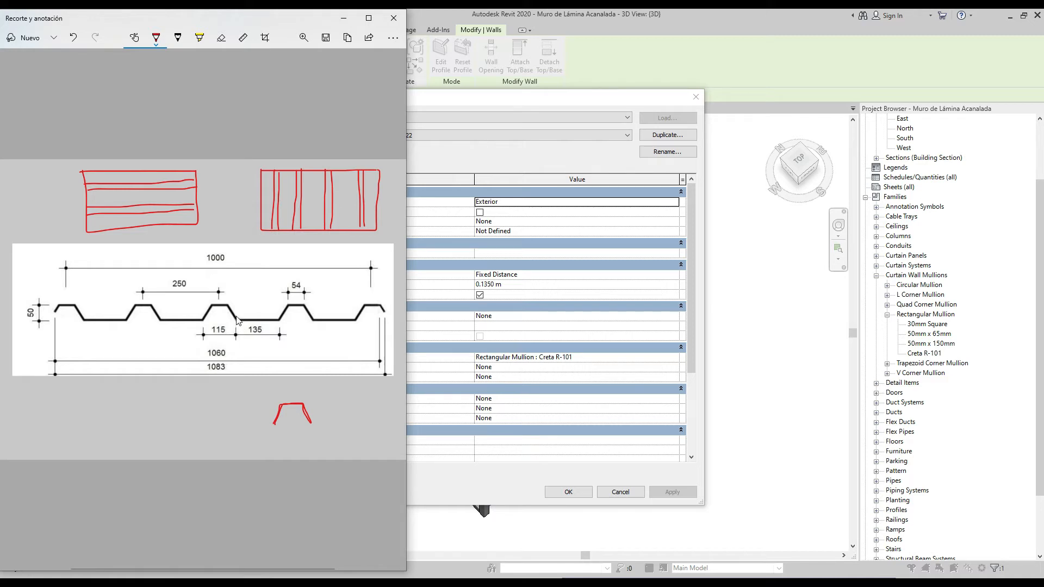
click(156, 37)
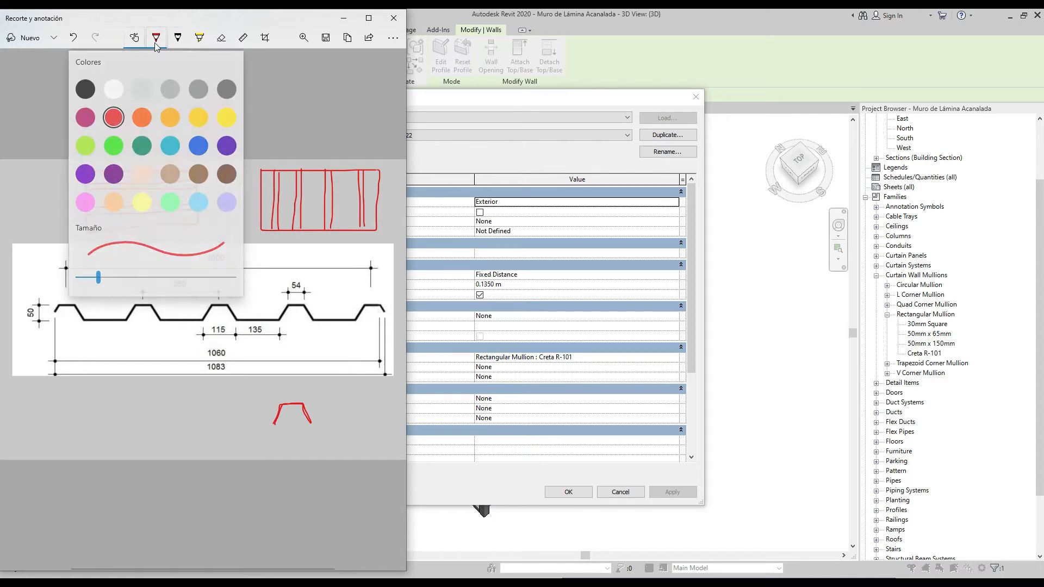
click(139, 120)
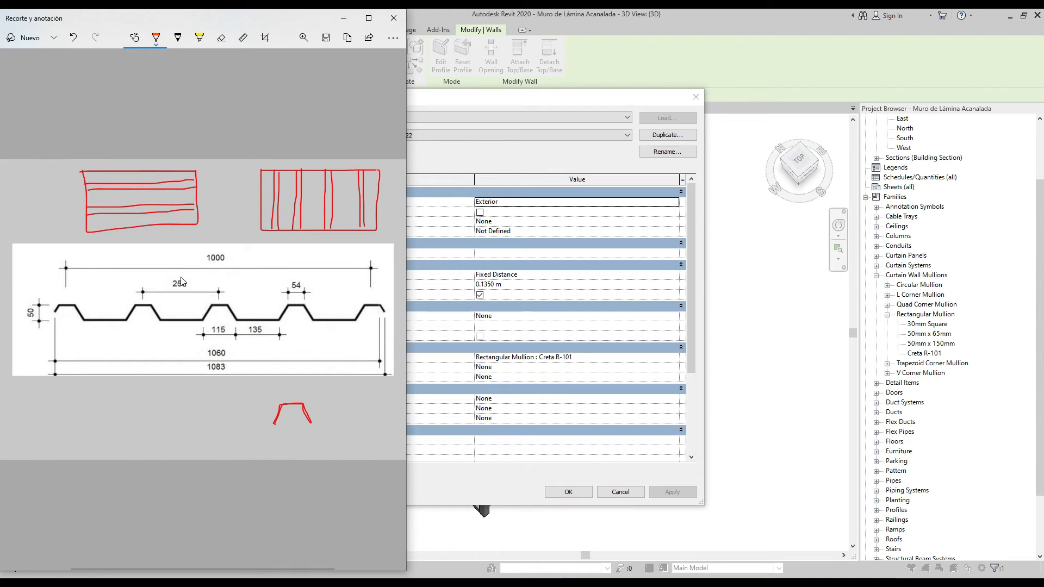
mouse_move(184, 275)
mouse_down()
mouse_move(165, 283)
mouse_move(200, 293)
mouse_move(182, 273)
mouse_move(143, 297)
mouse_move(142, 343)
mouse_move(137, 320)
mouse_move(176, 320)
mouse_move(141, 359)
mouse_up()
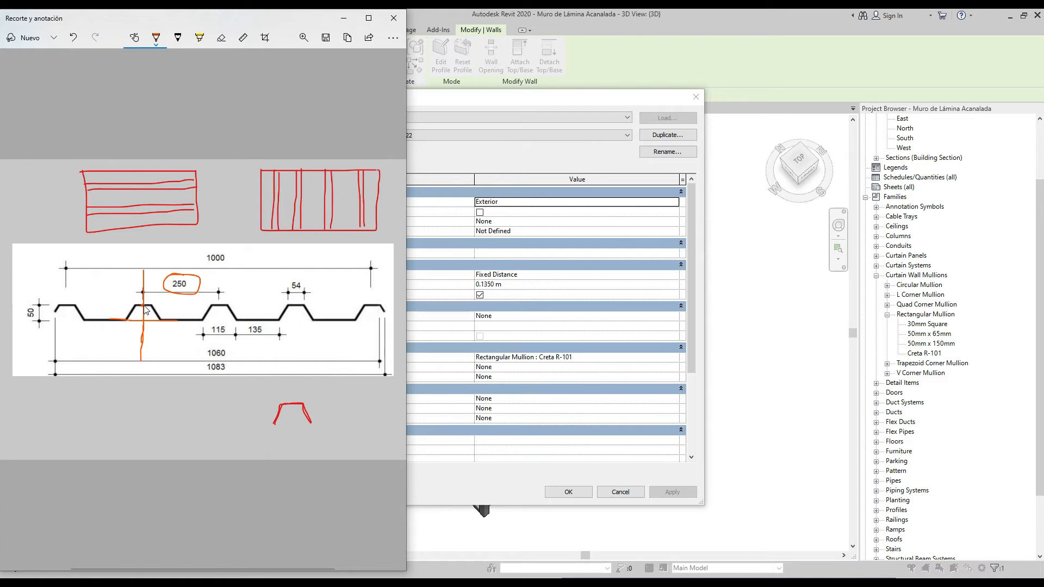
drag(219, 275, 217, 333)
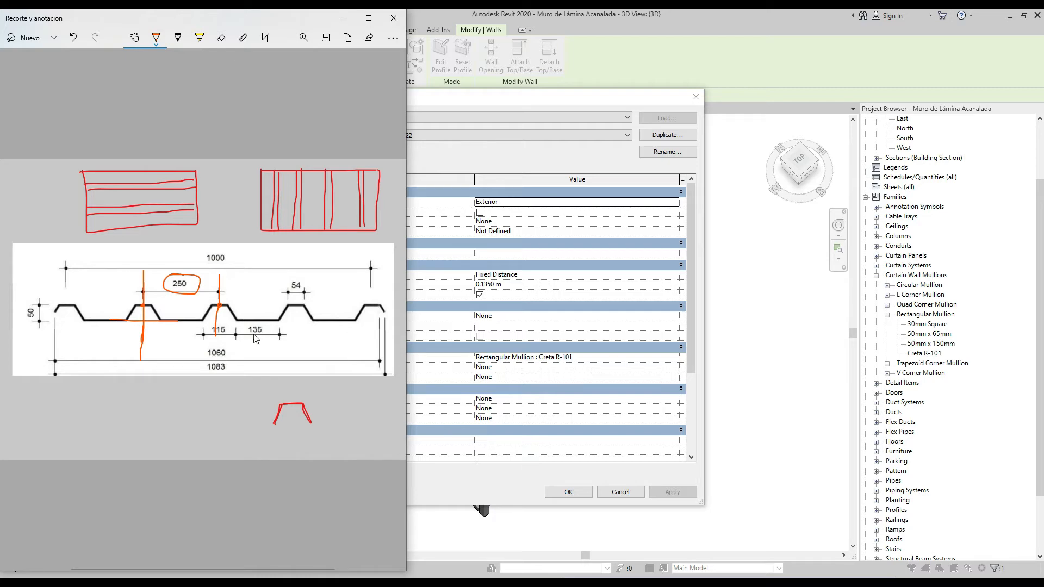
mouse_move(251, 325)
mouse_down()
mouse_move(261, 335)
mouse_move(251, 336)
mouse_up()
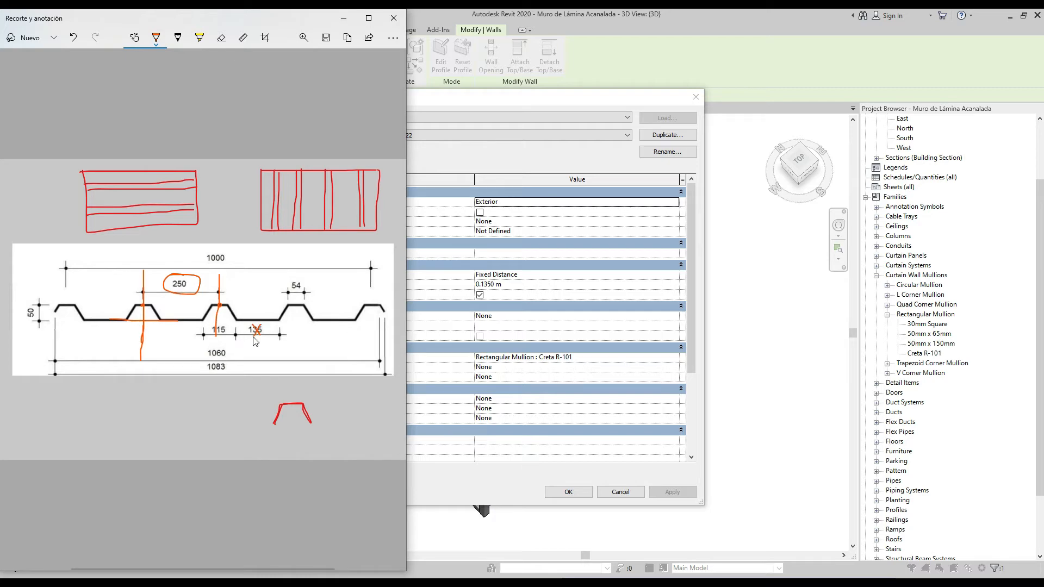
click(344, 17)
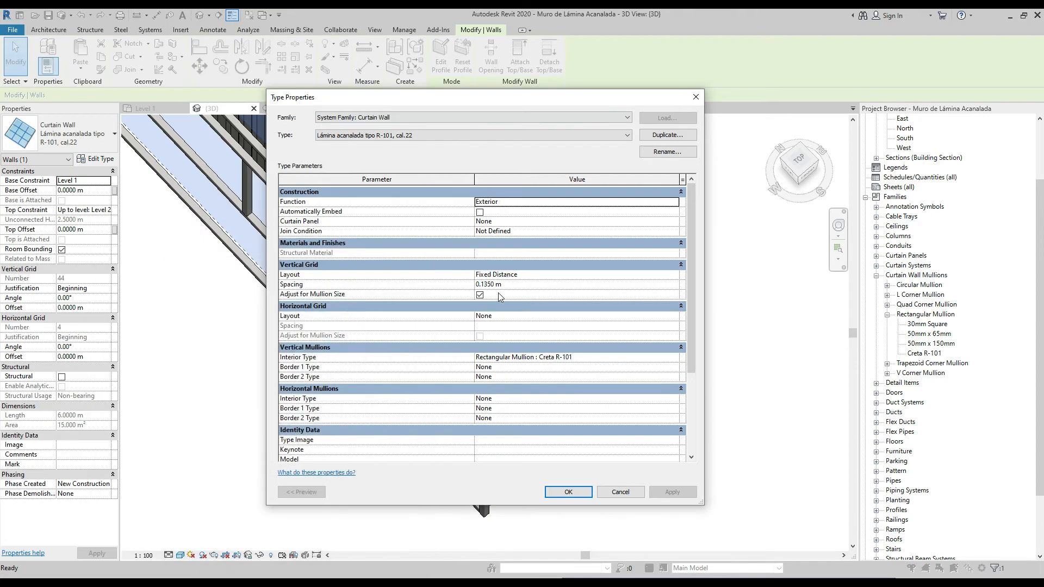
Step: Set the curtain wall type's vertical grid spacing to 0.250 m and accept the change
click(489, 284)
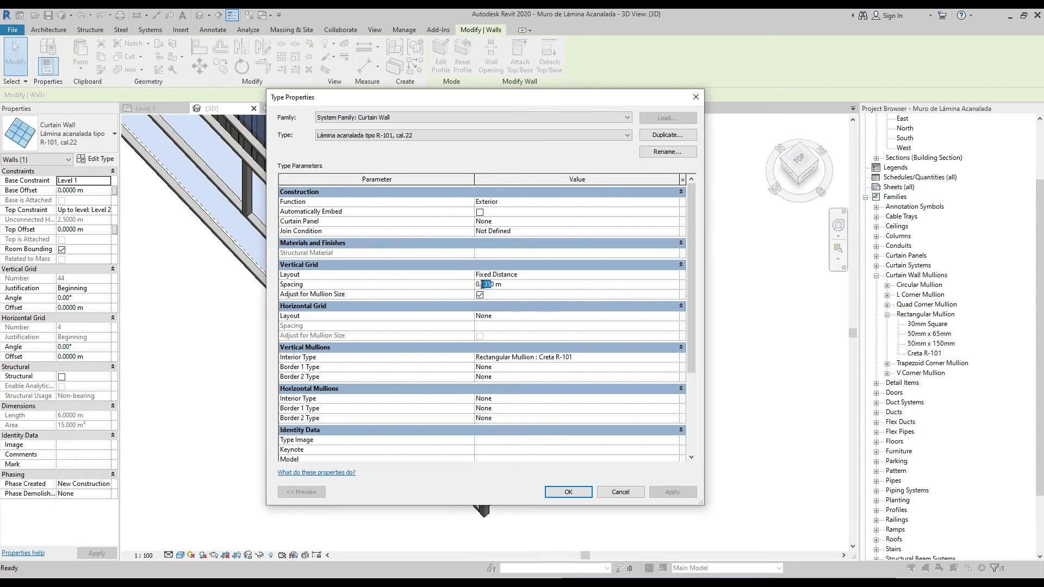
text(25)
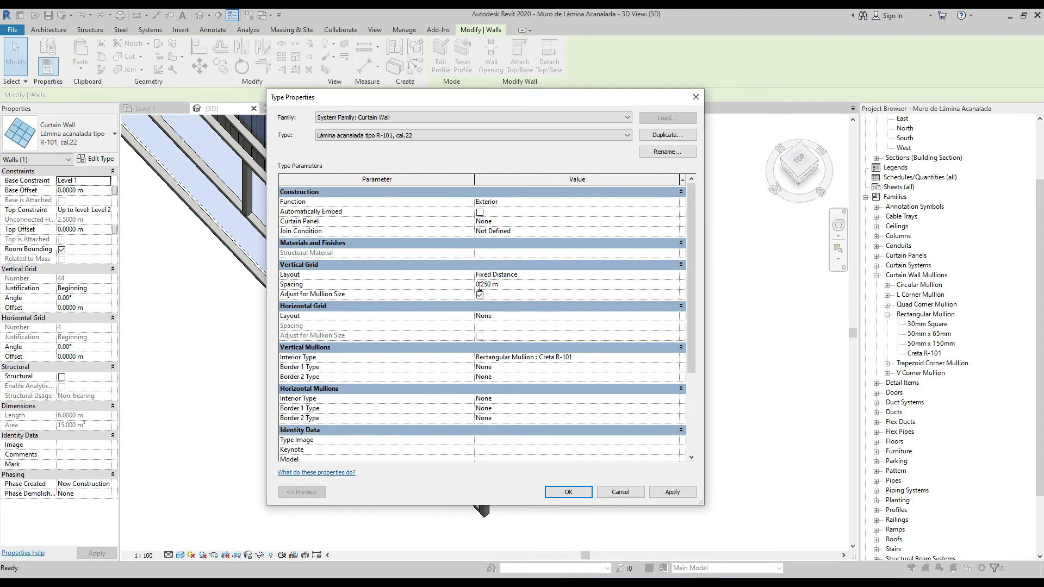
click(535, 295)
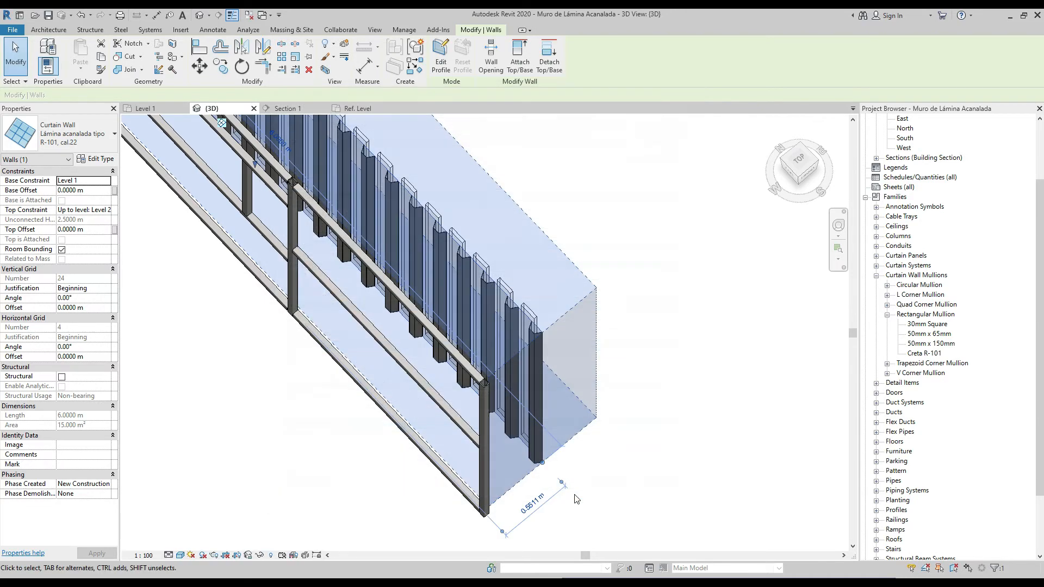
click(568, 492)
key(Escape)
Step: Duplicate the Solid system panel type among the curtain panel families and name the copy "Valle de Lámina"
scroll(556, 322, up, 8)
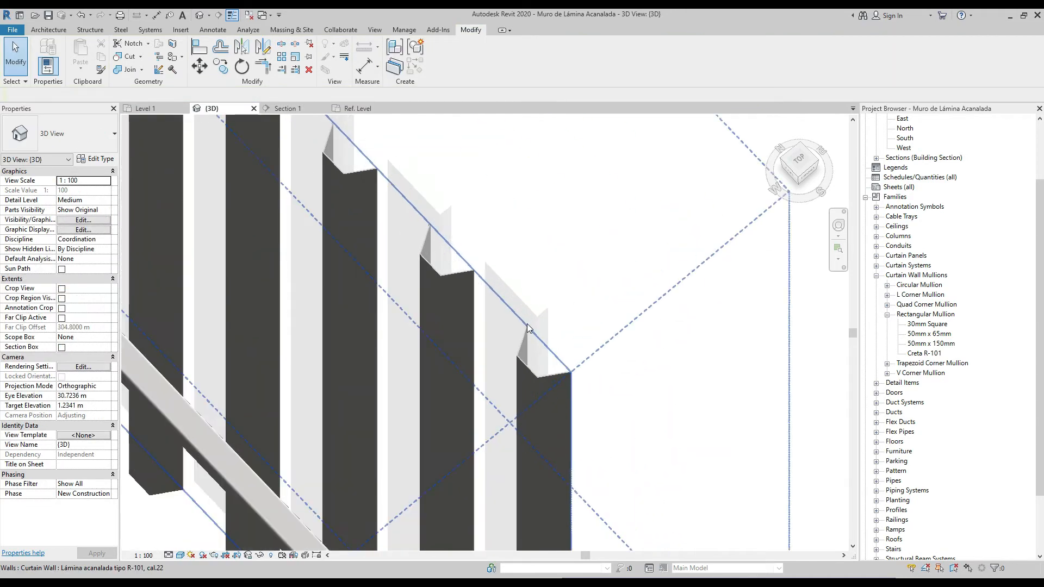
scroll(524, 341, down, 5)
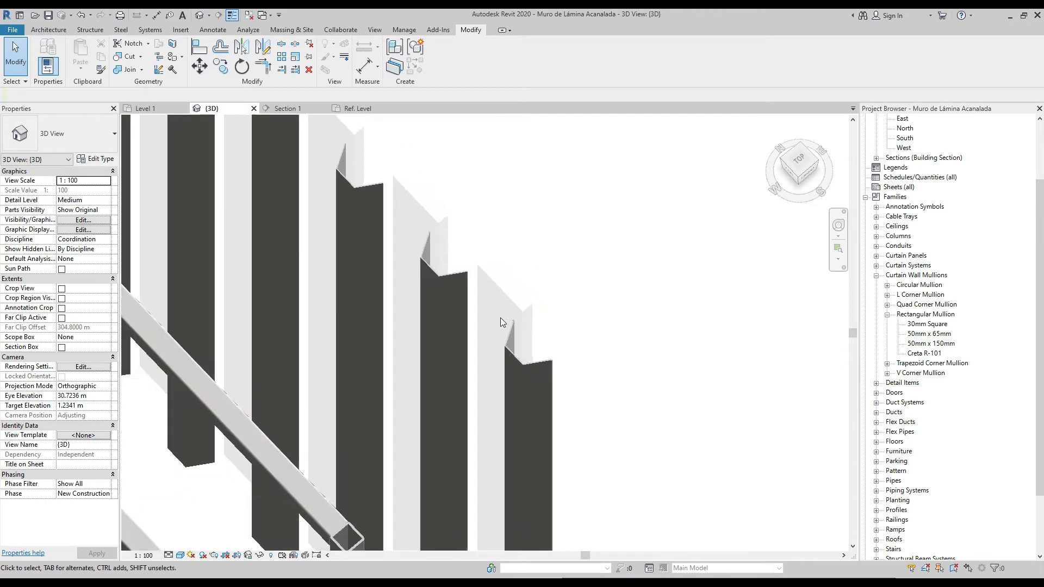
scroll(508, 292, down, 4)
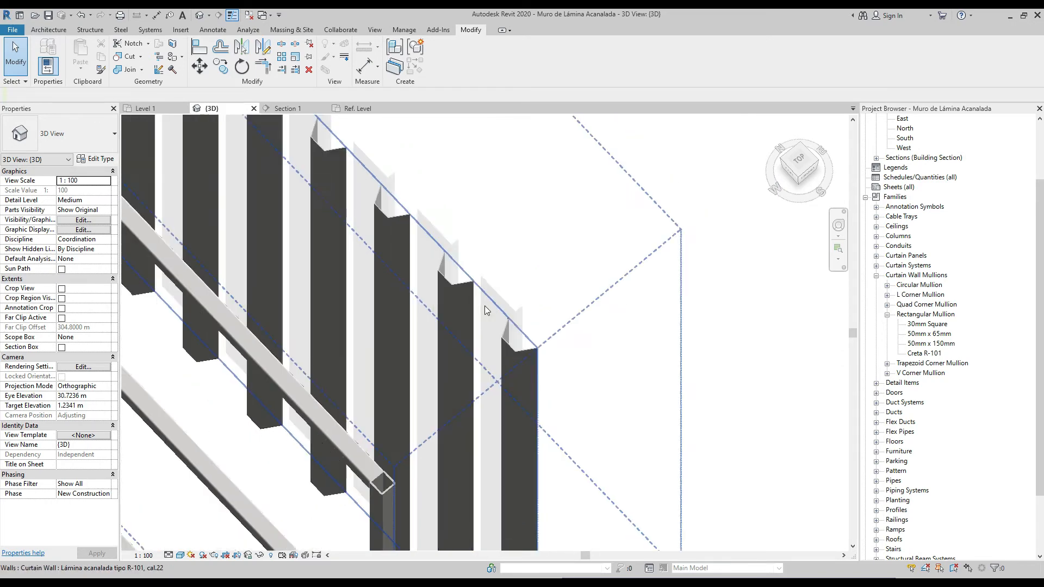
scroll(491, 309, up, 6)
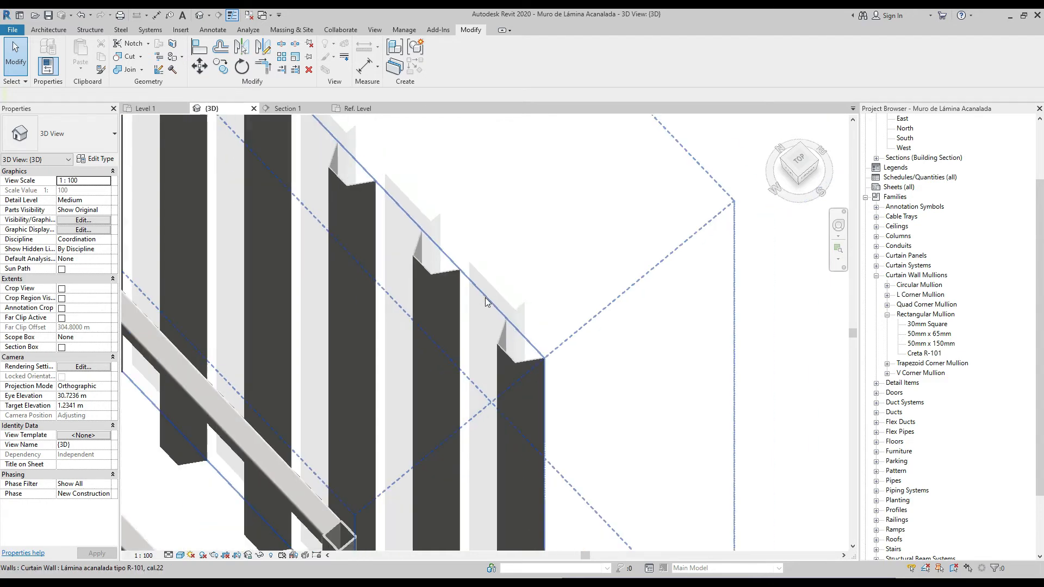
scroll(484, 296, down, 2)
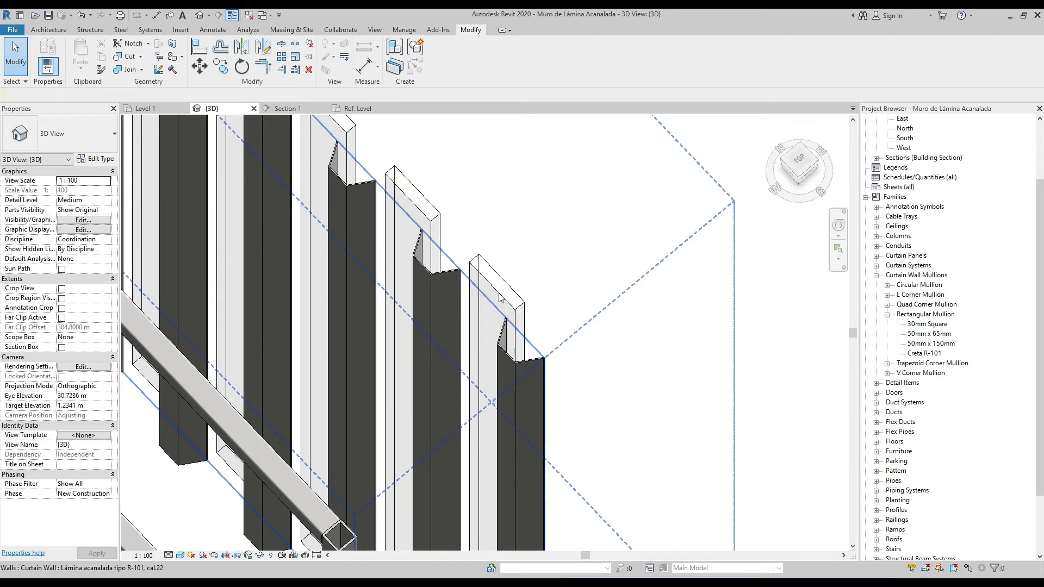
click(876, 256)
click(887, 265)
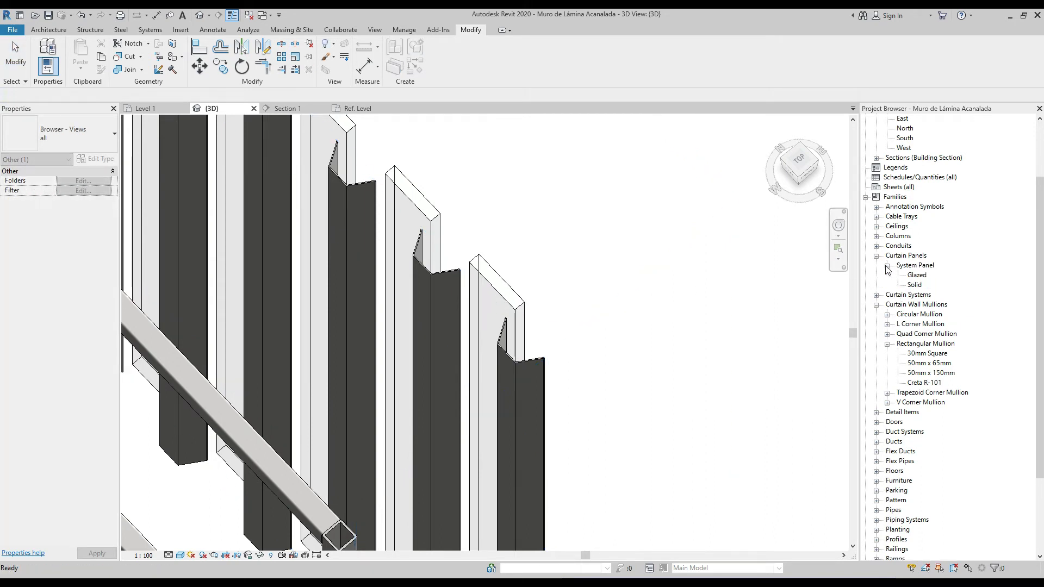
click(914, 286)
right_click(914, 286)
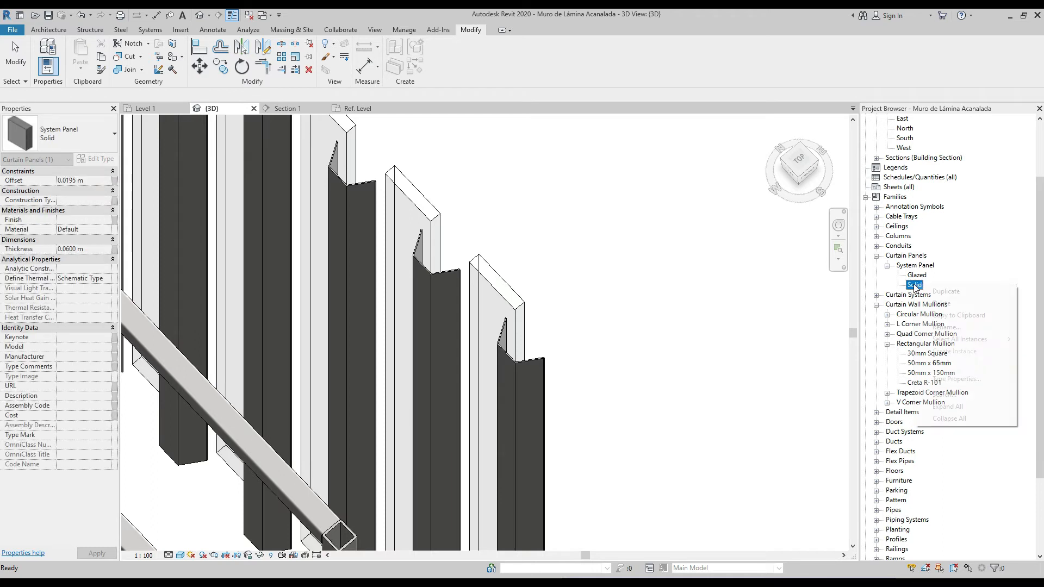
click(945, 291)
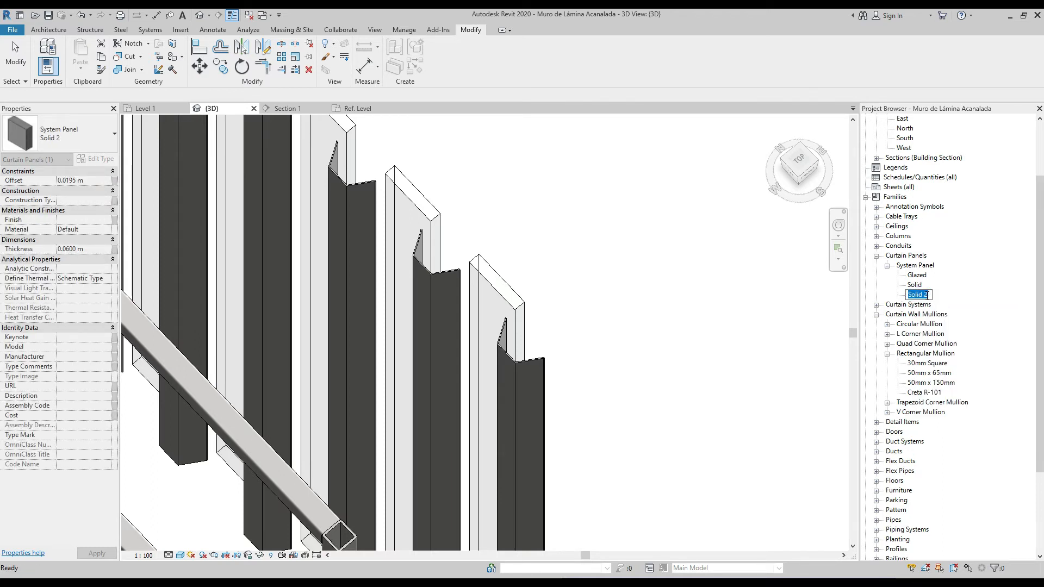
text(Valle de Lámina)
key(Return)
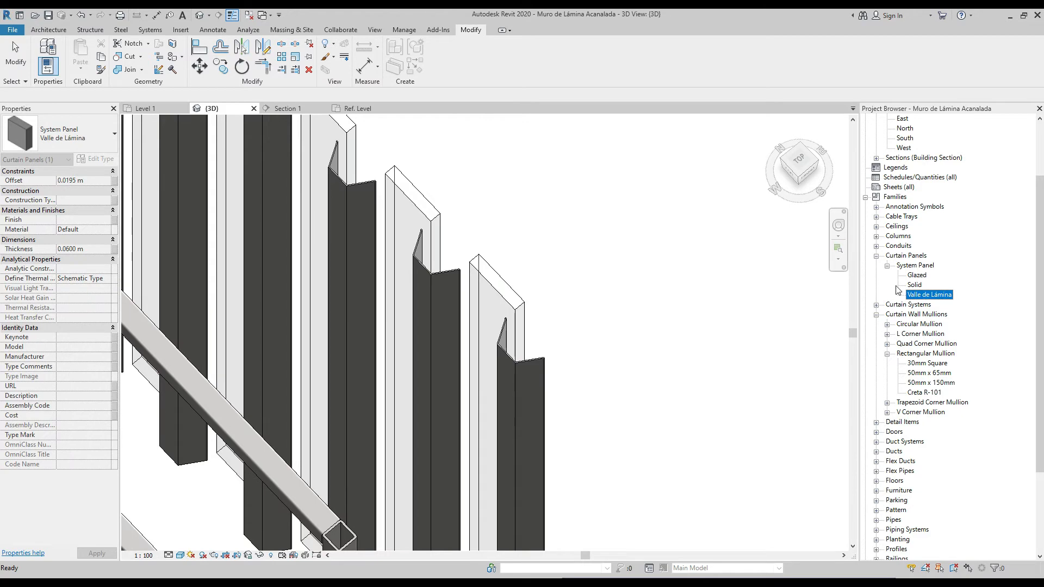
Step: Open the type properties of the Valle de Lámina panel and set its thickness to 0.0020 m
double_click(930, 295)
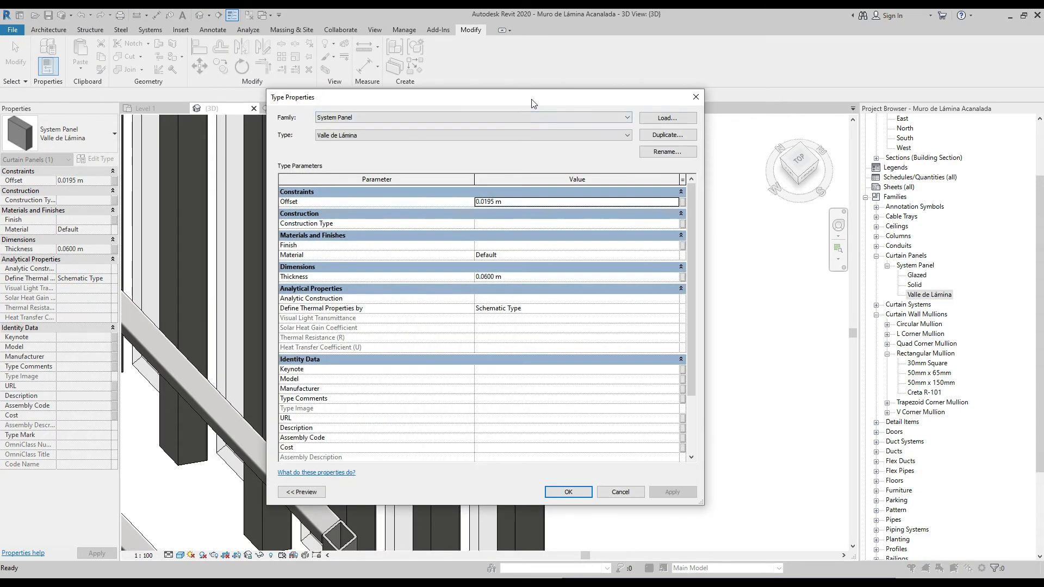
drag(533, 104, 621, 116)
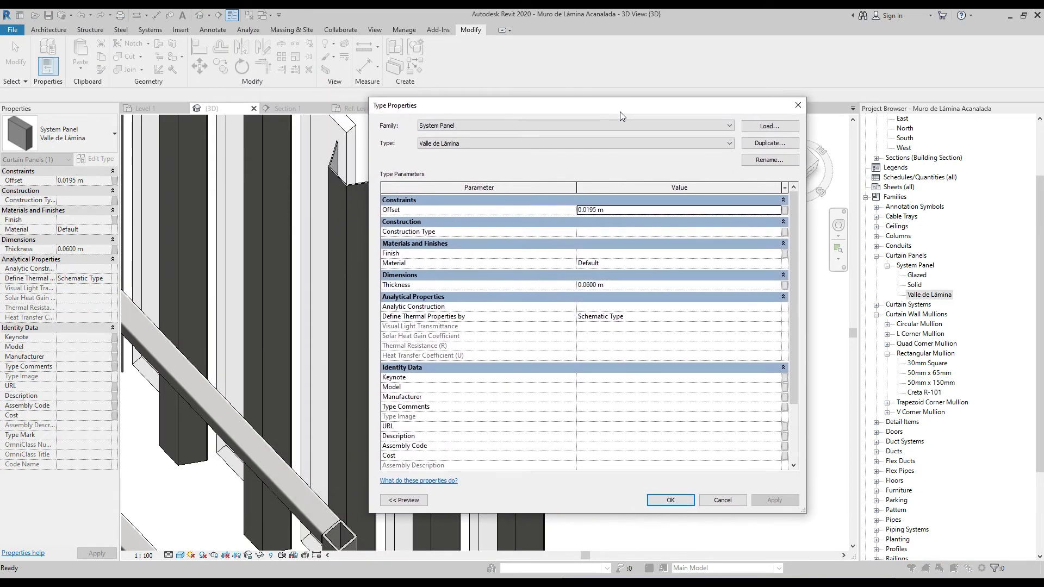
click(589, 285)
drag(590, 284, 587, 285)
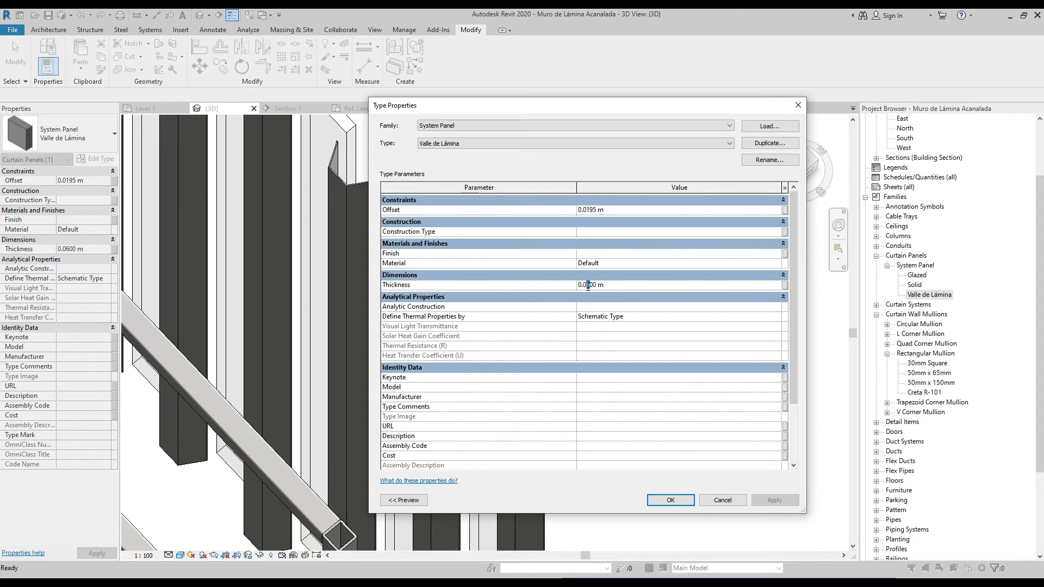
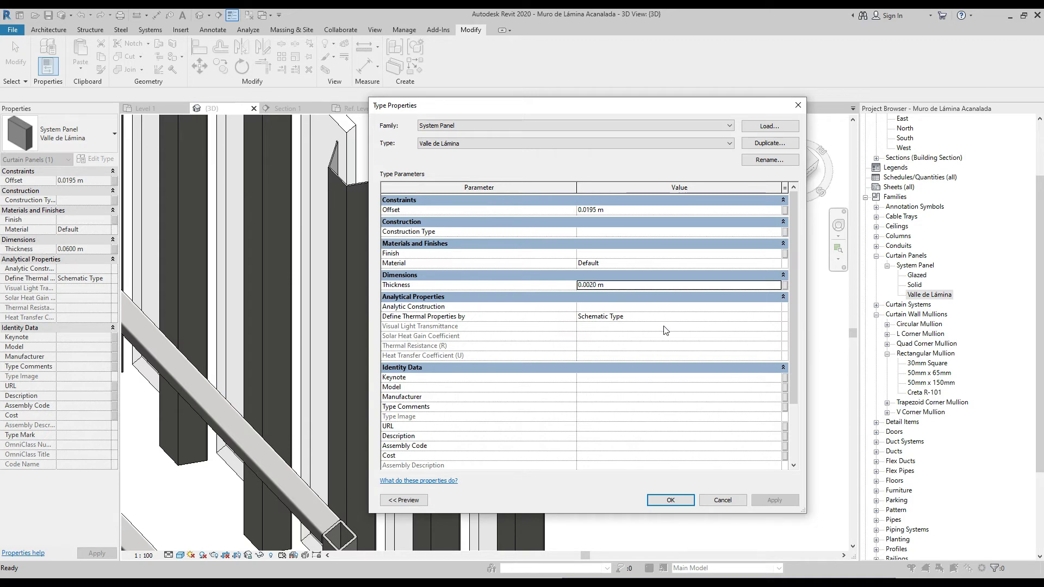
Step: Assign the Metal - Stainless Steel,Polished material to the Valle de Lámina panel, set its offset to 0.00 m and accept the changes
click(778, 263)
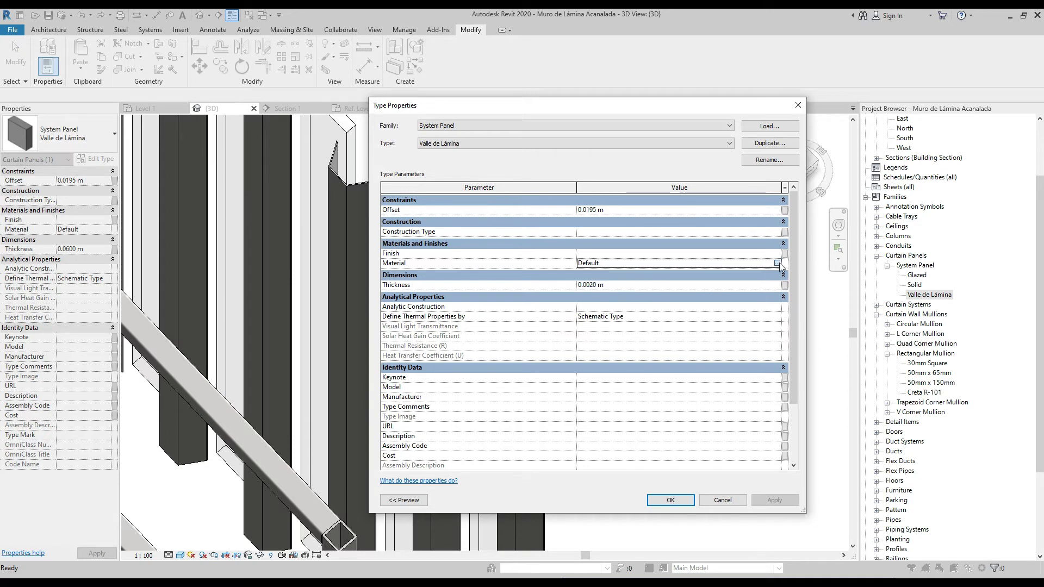
click(778, 263)
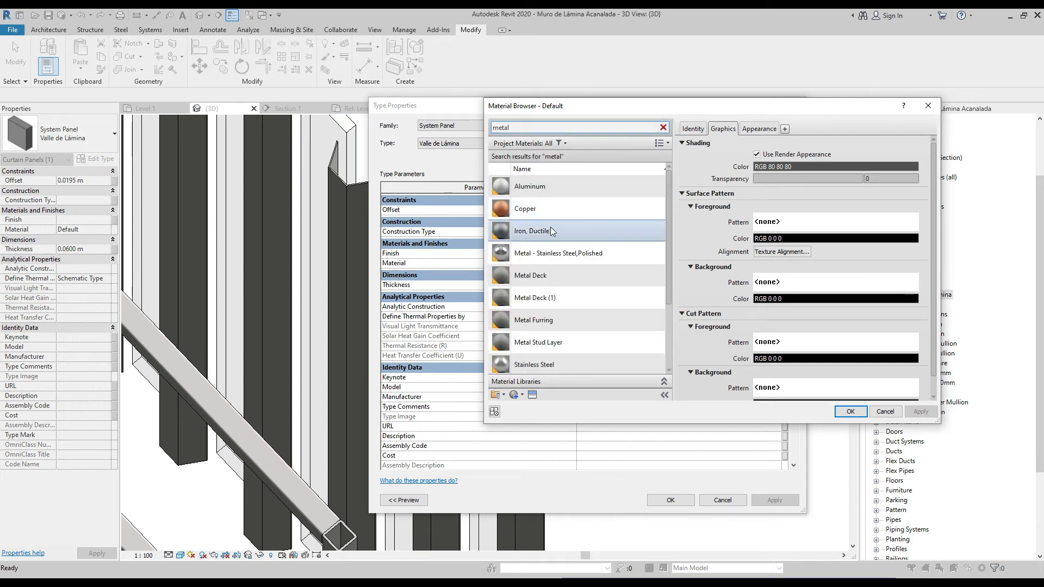
click(532, 257)
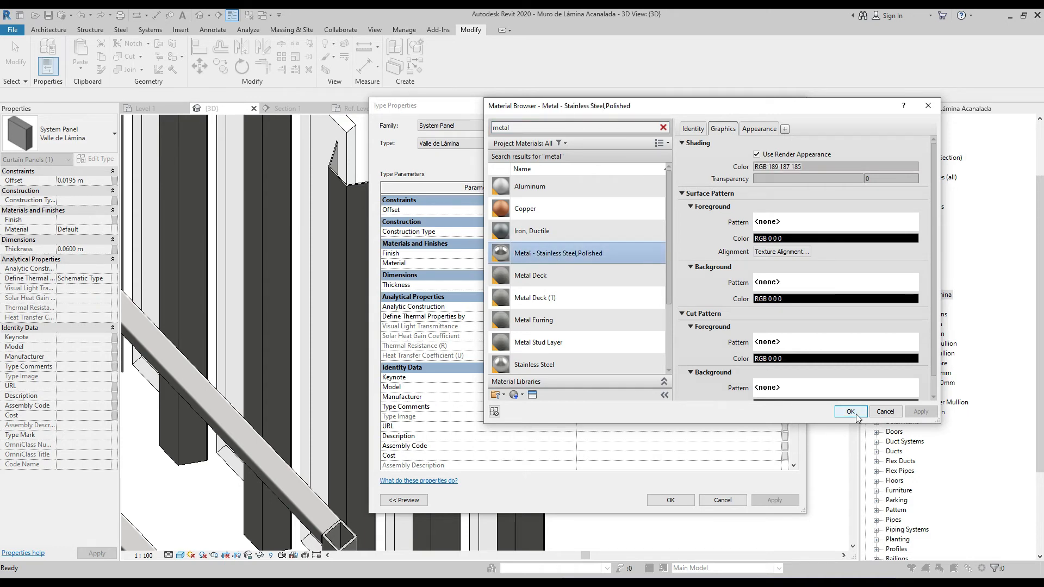
click(850, 411)
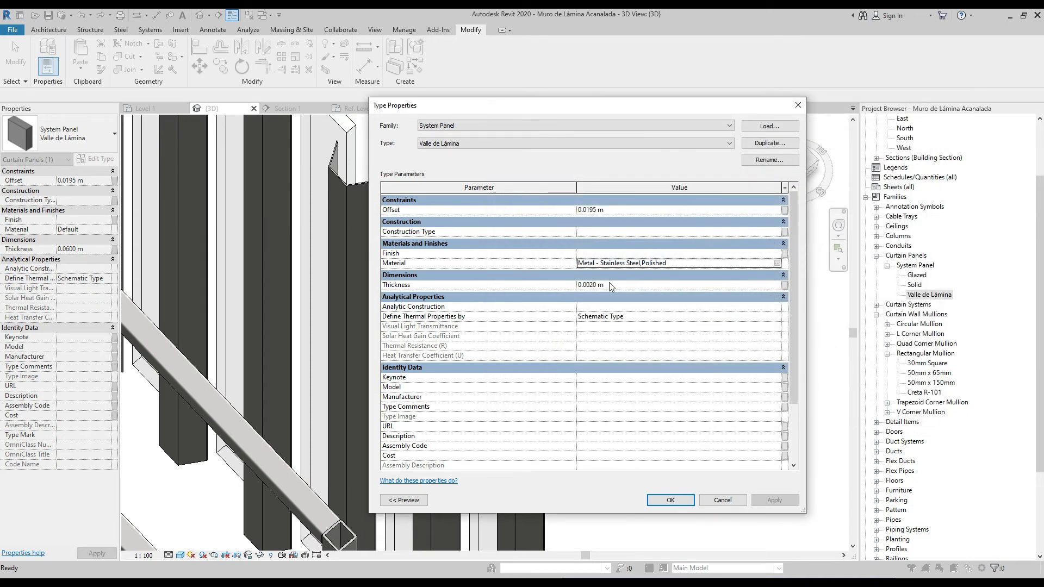
click(588, 210)
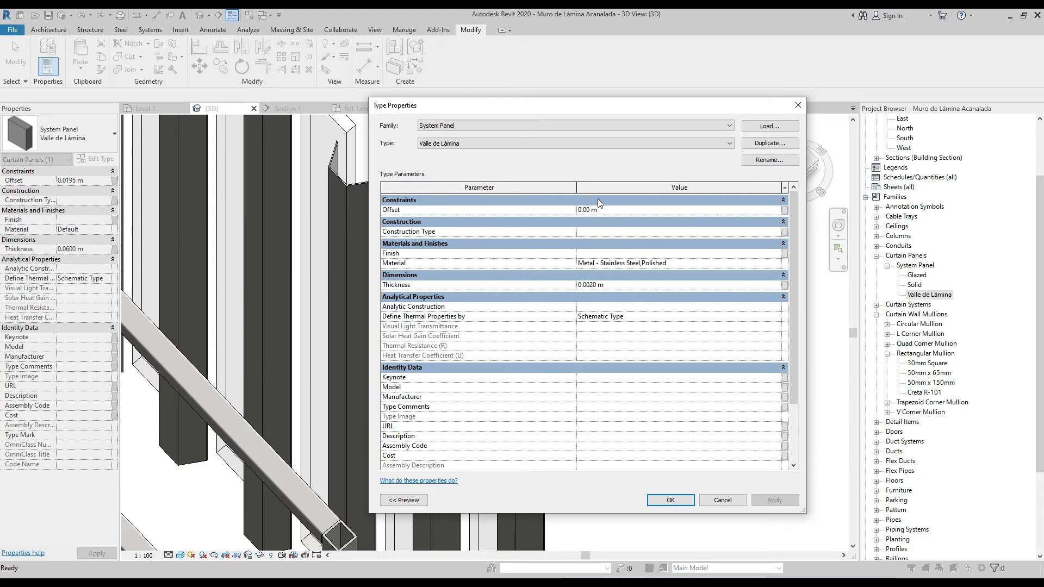
click(670, 500)
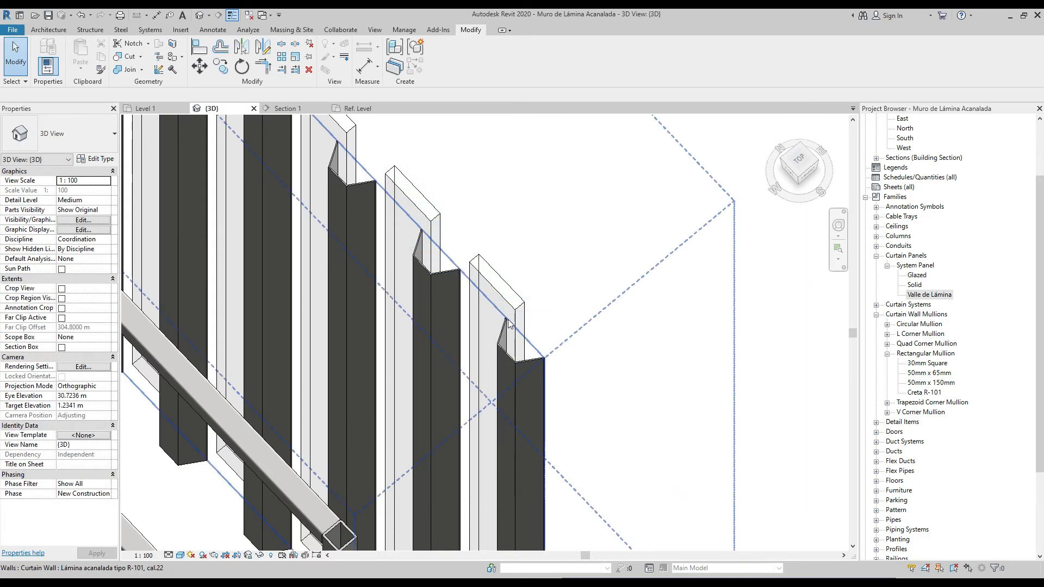
Step: Set System Panel : Valle de Lámina as the curtain panel of the corrugated sheet curtain wall type and apply it to the wall
click(492, 306)
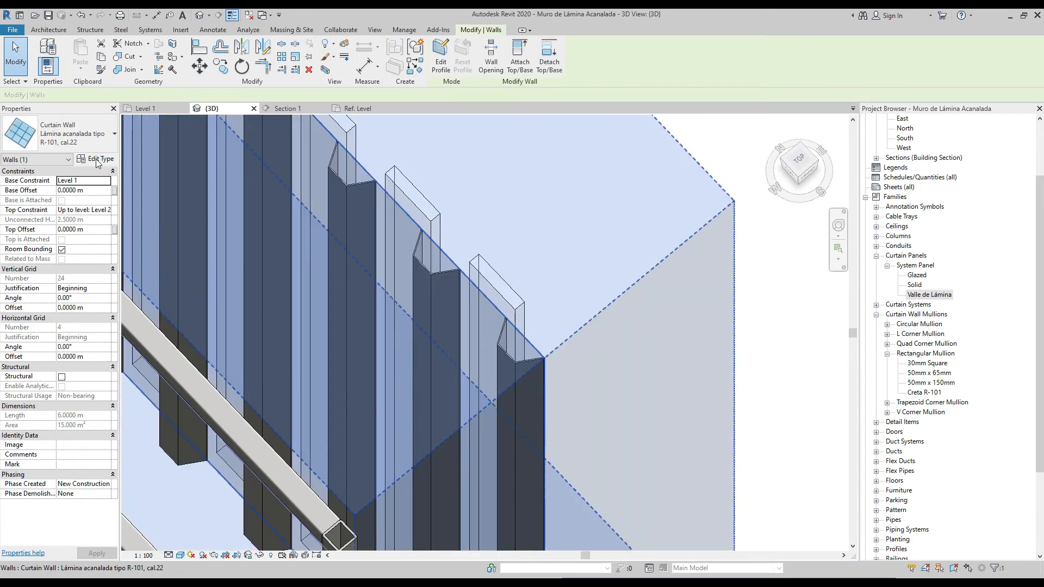
click(98, 159)
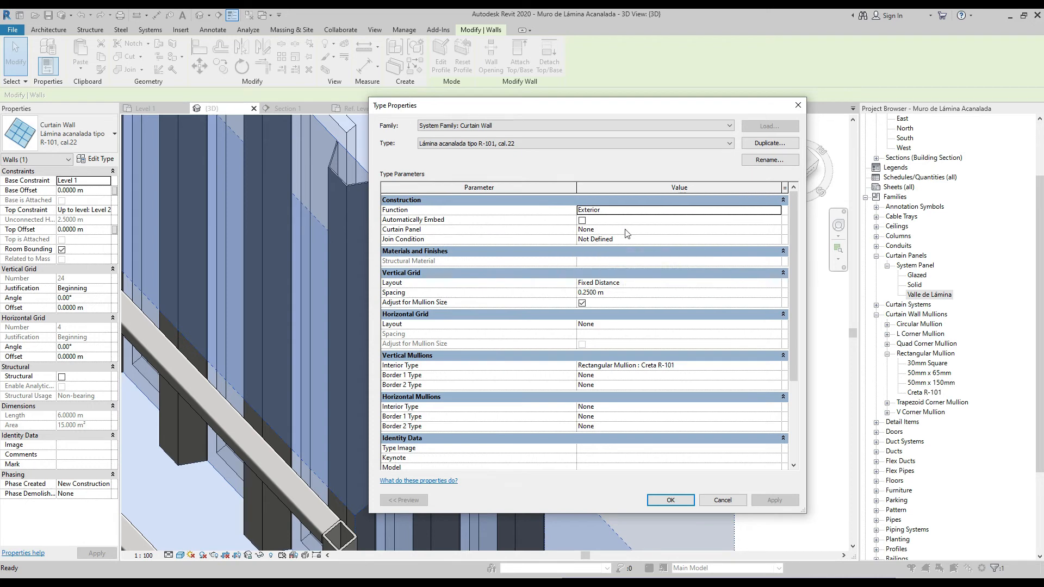
click(698, 229)
click(776, 229)
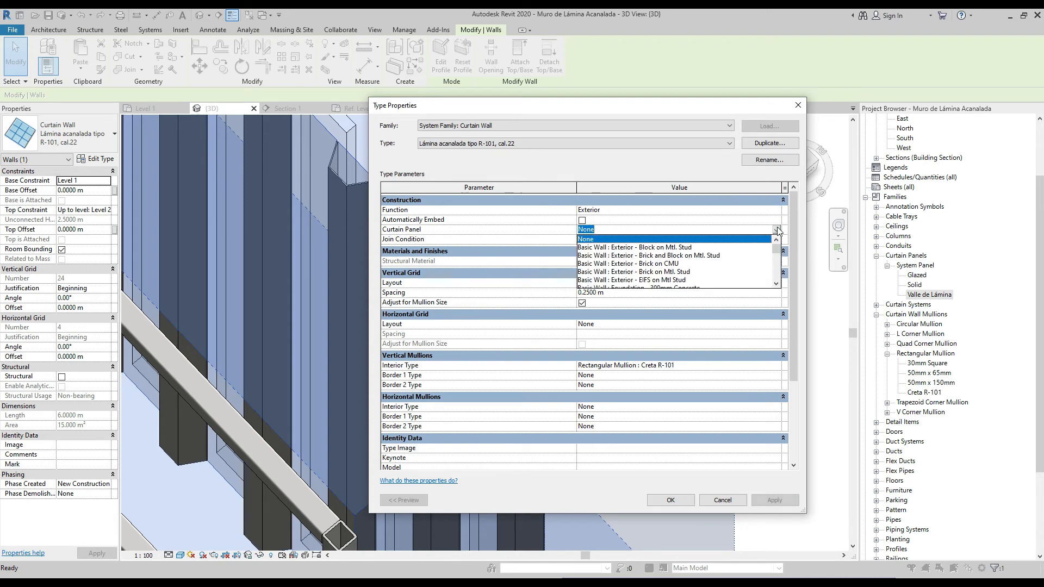
scroll(674, 256, down, 5)
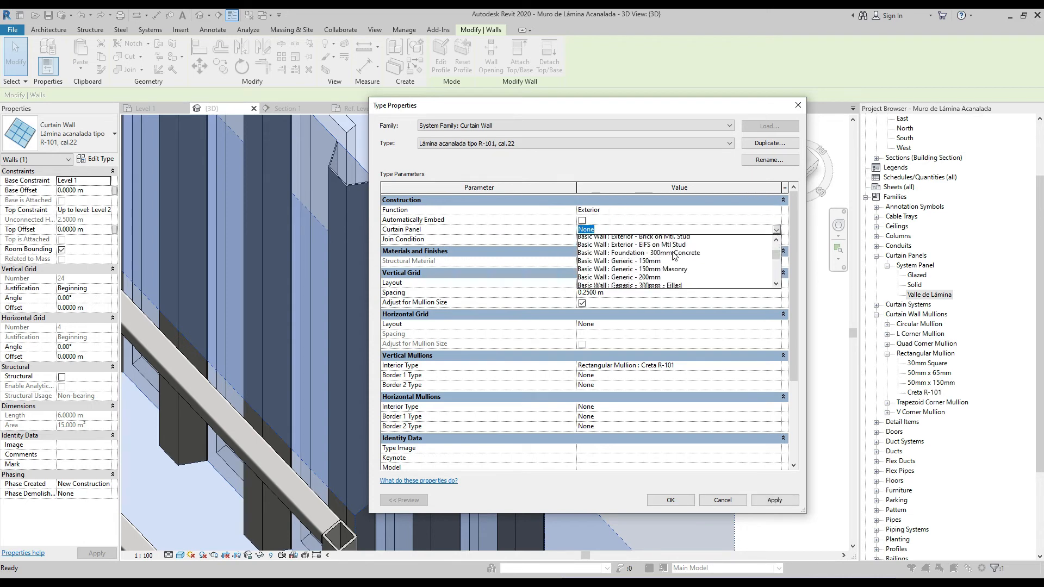
scroll(674, 255, down, 5)
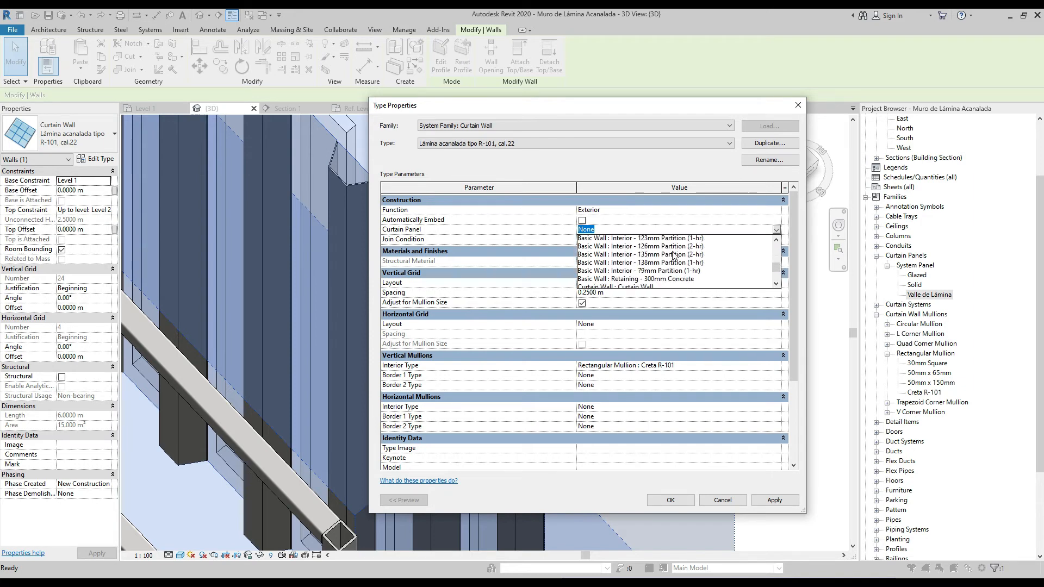
scroll(674, 255, down, 2)
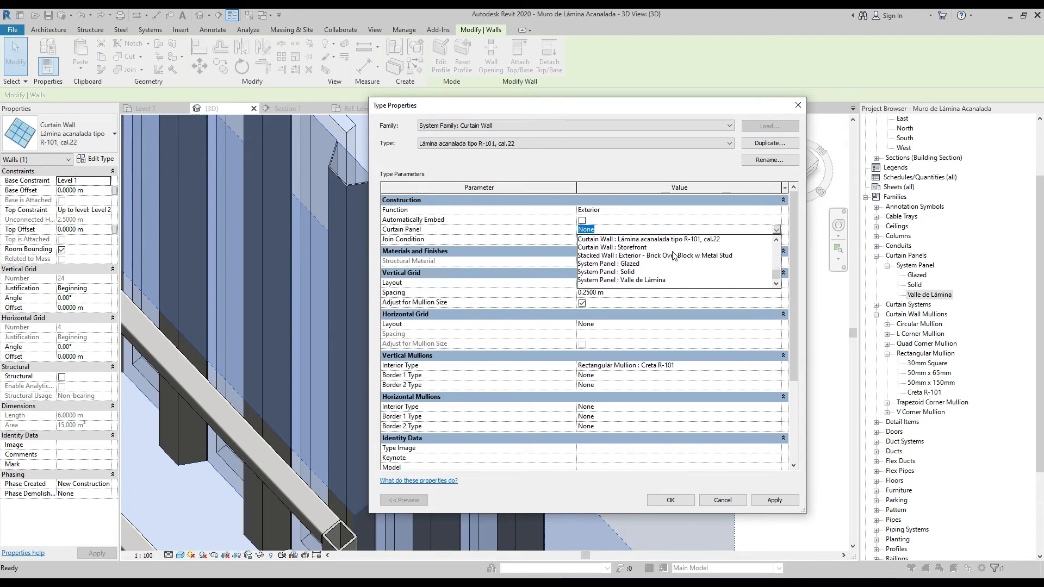
click(647, 280)
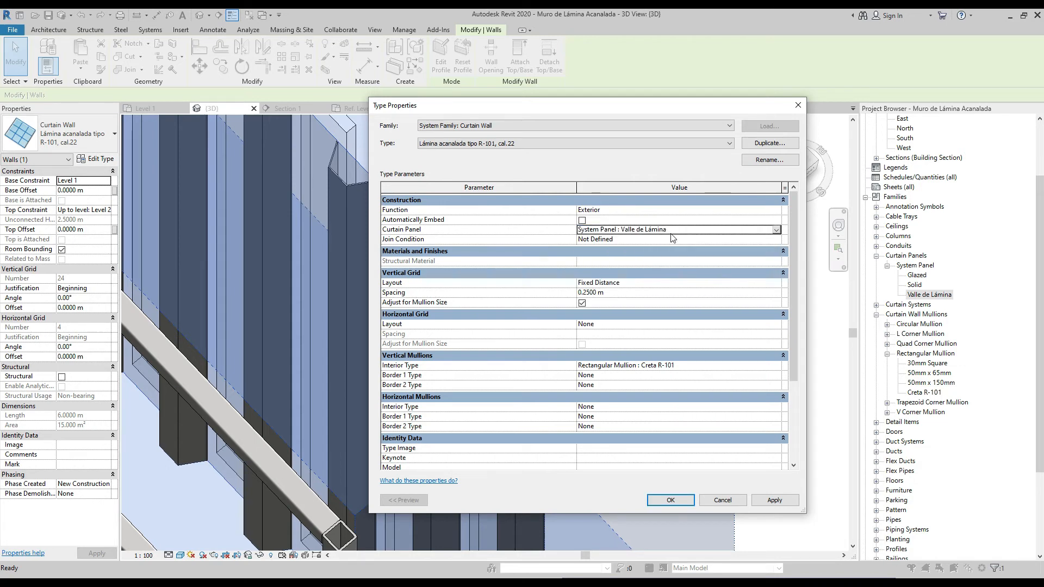
click(670, 500)
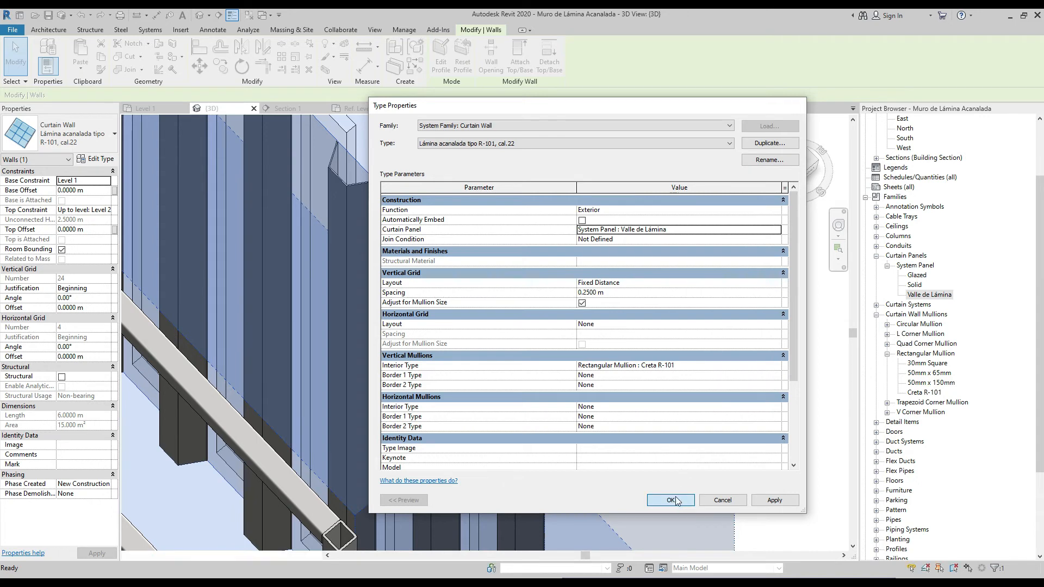
click(750, 299)
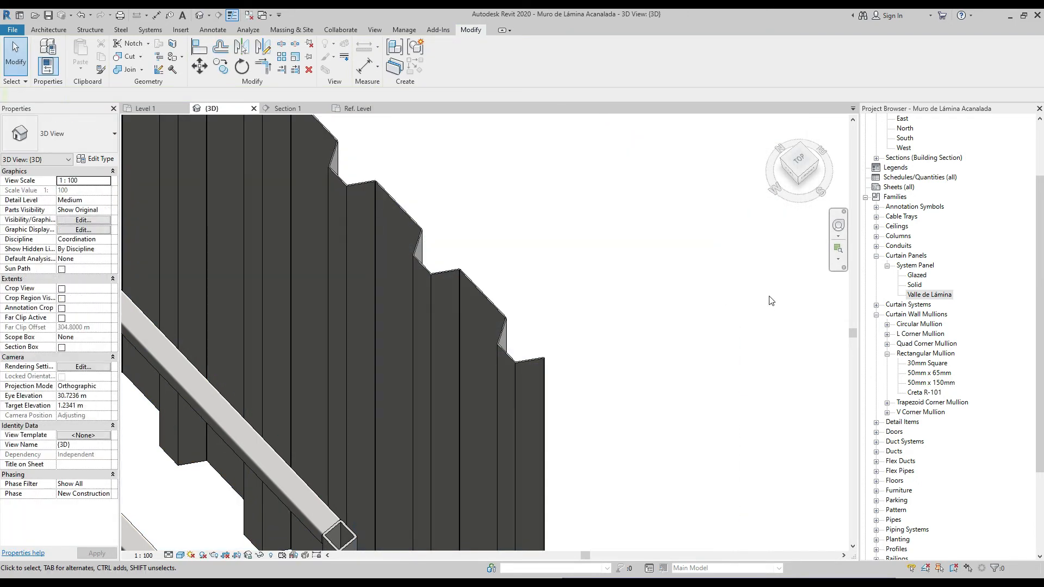
Step: Set the offset of the Valle de Lámina panel type to -0.001 m to align the panels with the mullions
scroll(481, 318, up, 5)
scroll(535, 332, up, 3)
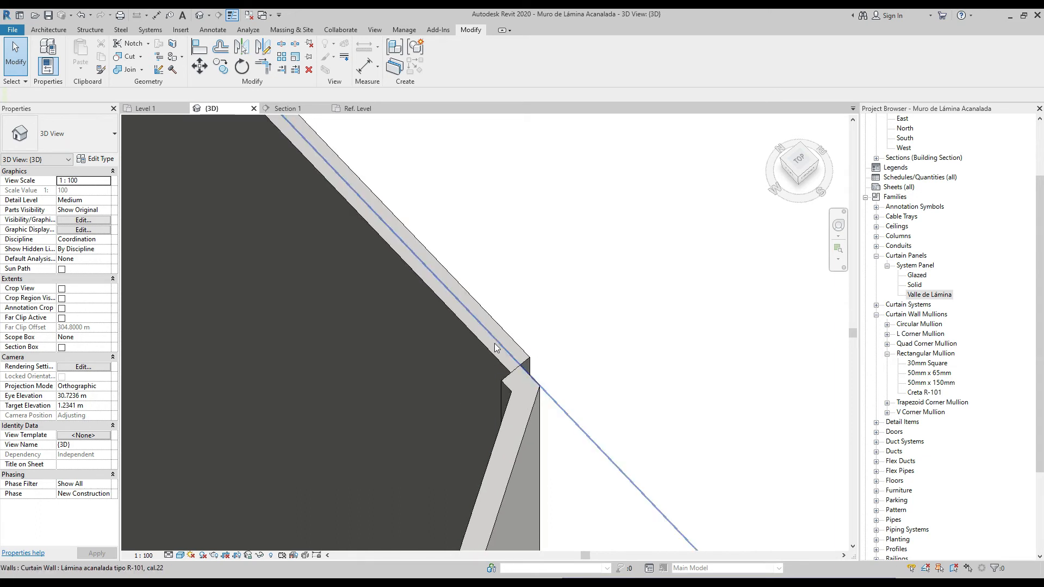
click(147, 109)
scroll(475, 340, up, 6)
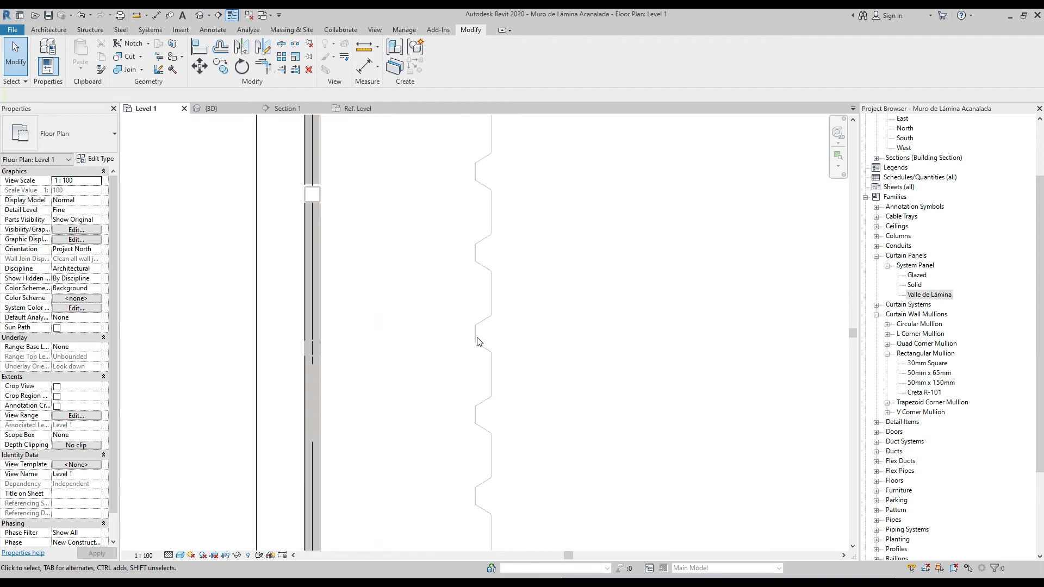
scroll(475, 327, up, 1)
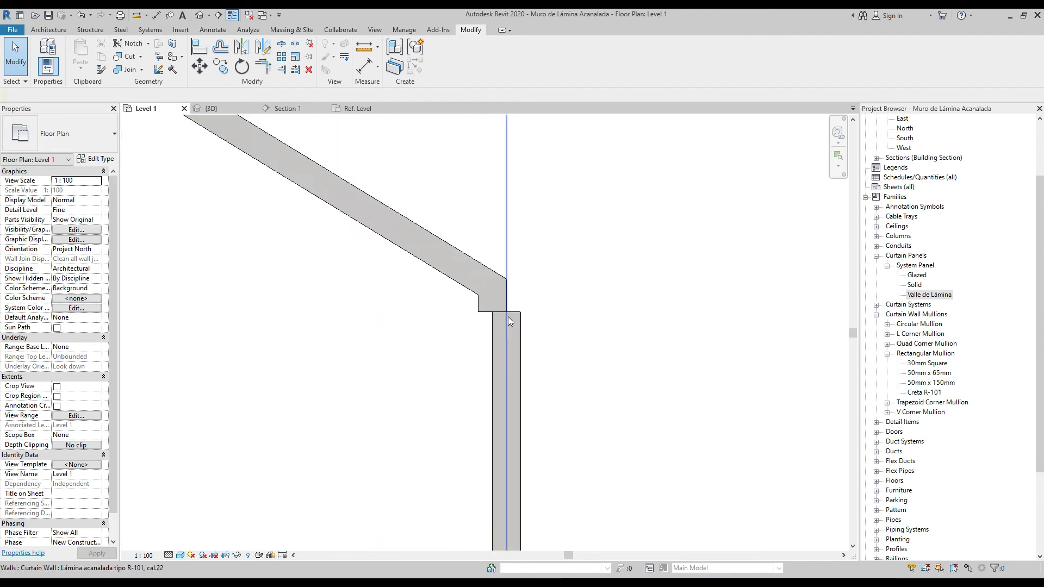
scroll(504, 314, up, 3)
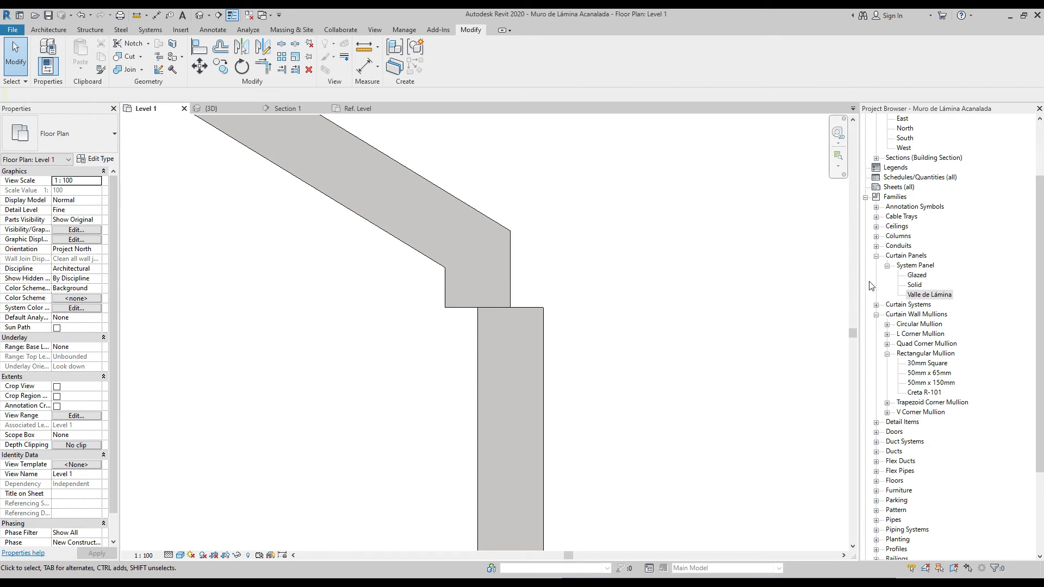
click(921, 295)
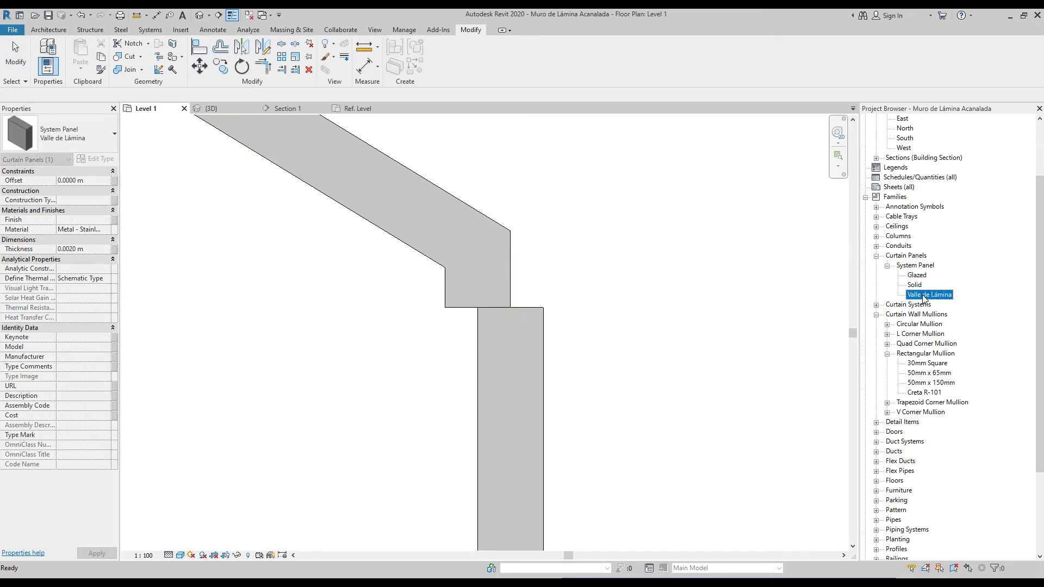
double_click(921, 295)
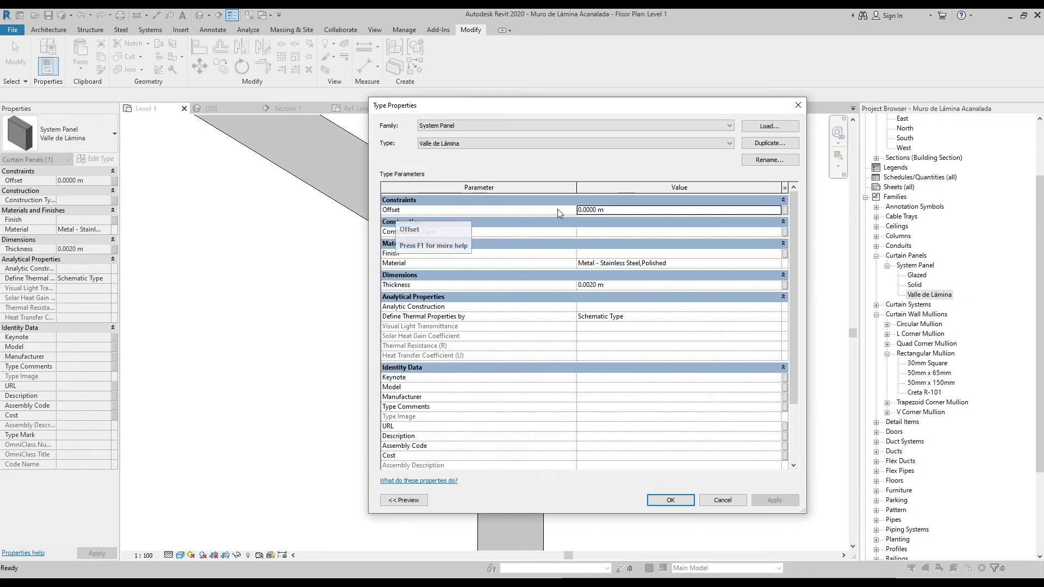
click(588, 210)
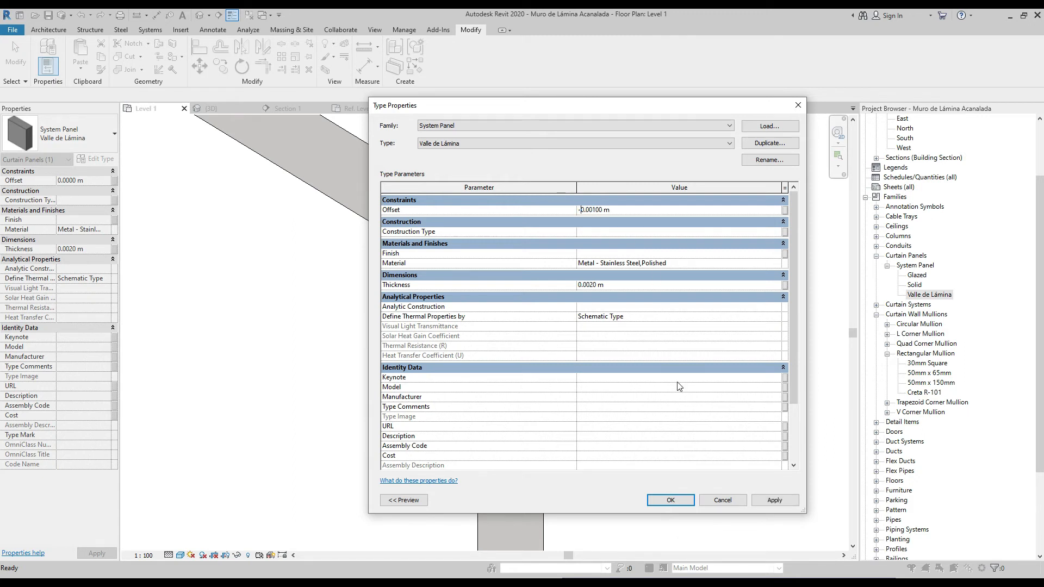
click(671, 500)
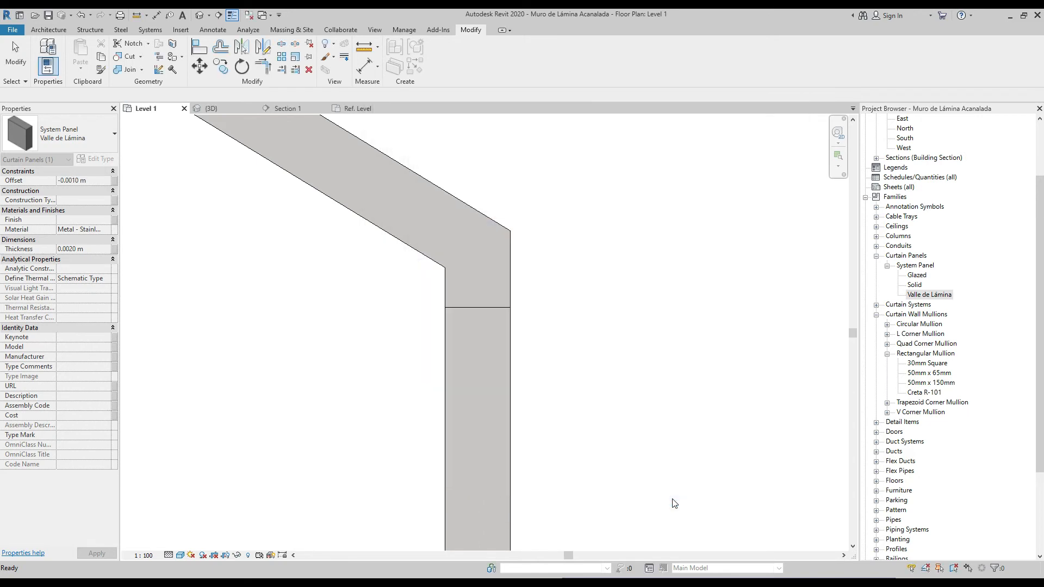
Step: Examine how the corrugated panels and mullions join in the Level 1 plan and how the sheet sits beside the steel frame in 3D
scroll(562, 311, down, 6)
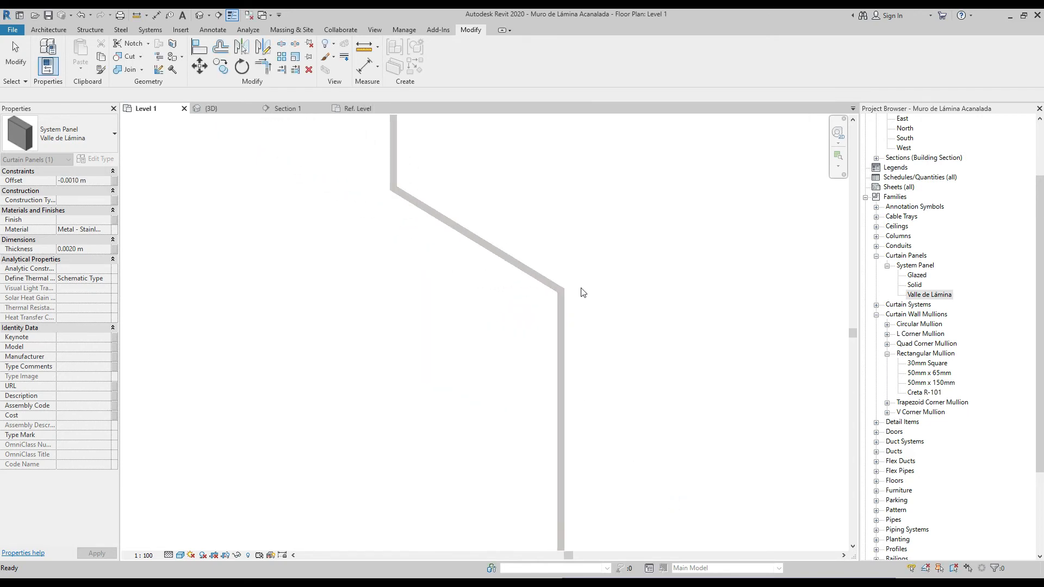
scroll(555, 315, up, 5)
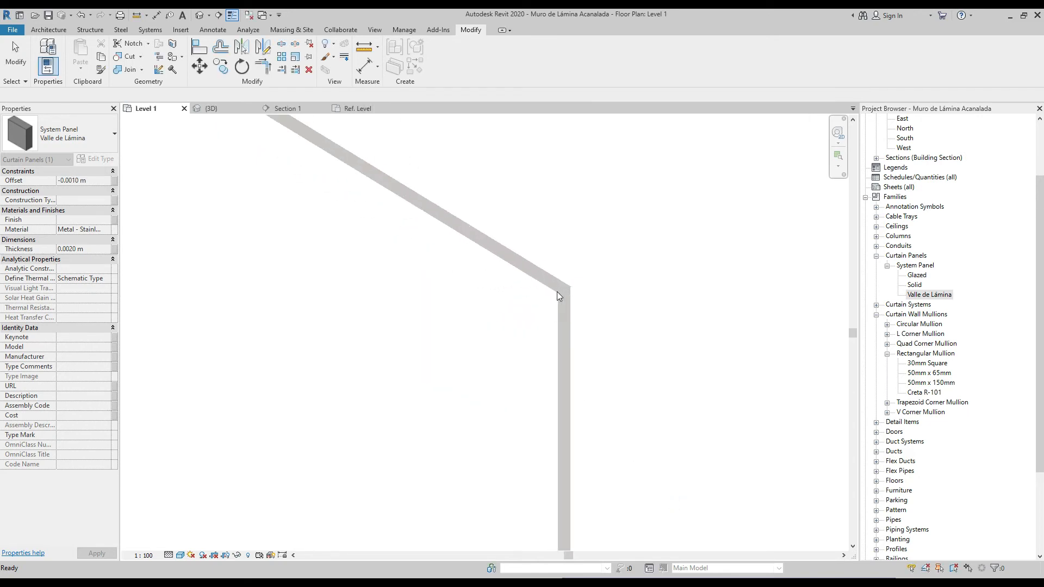
scroll(578, 264, down, 5)
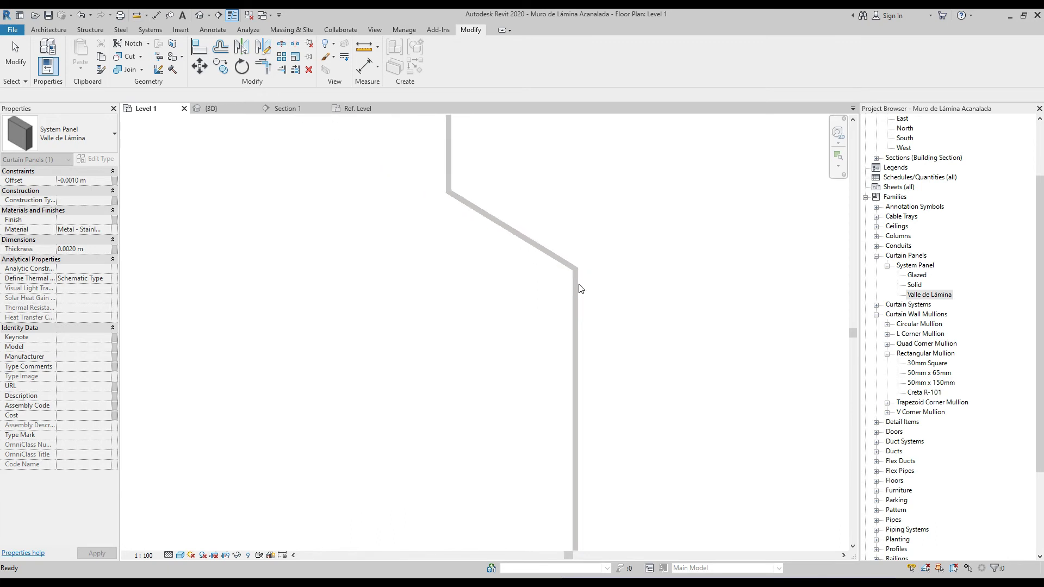
scroll(575, 294, down, 6)
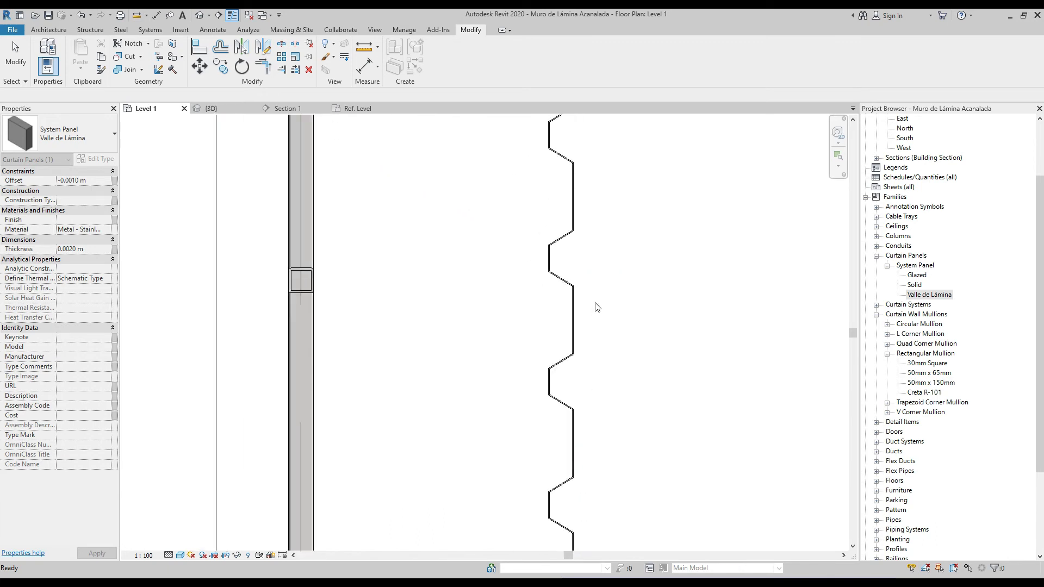
click(212, 108)
scroll(557, 305, up, 5)
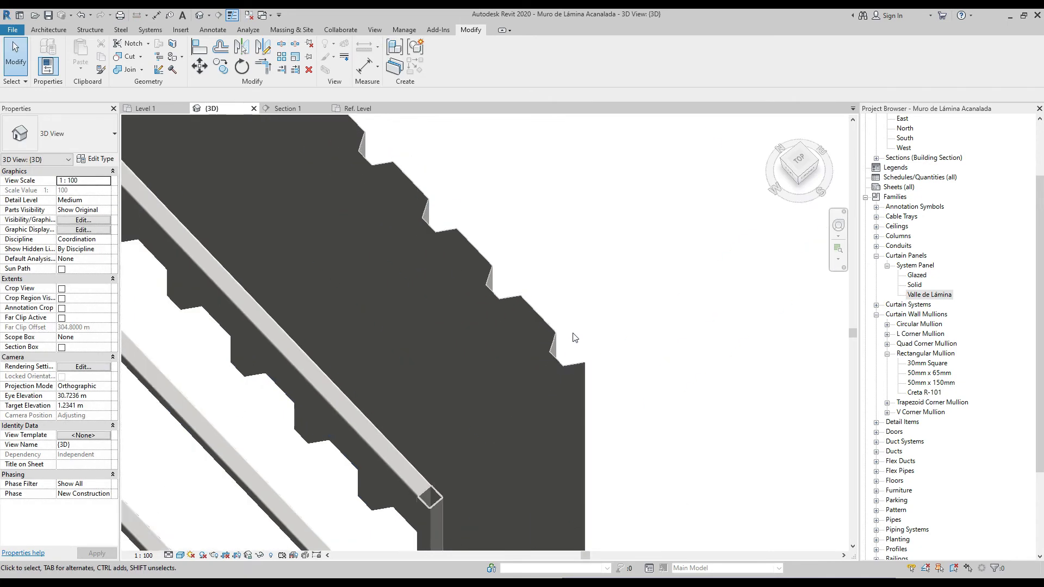
scroll(574, 337, down, 5)
shift+middle_drag(575, 337, 592, 291)
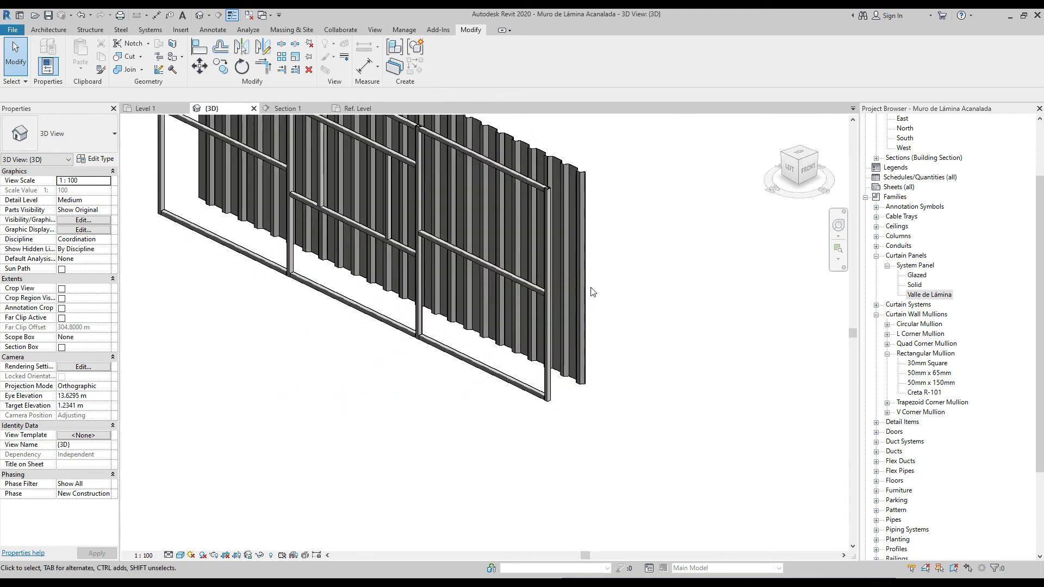
scroll(603, 402, down, 3)
shift+middle_drag(603, 402, 628, 366)
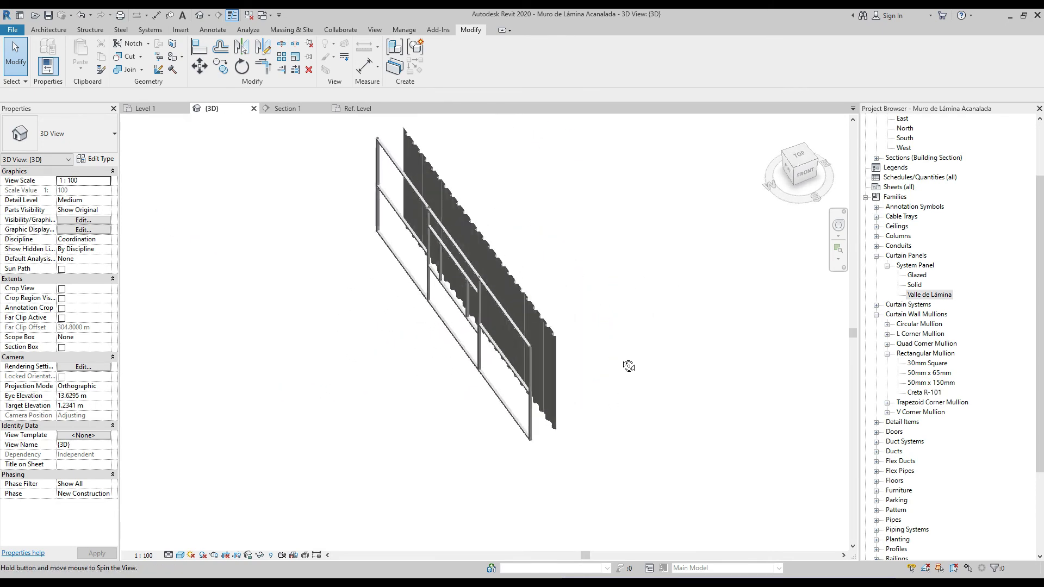
scroll(550, 364, up, 8)
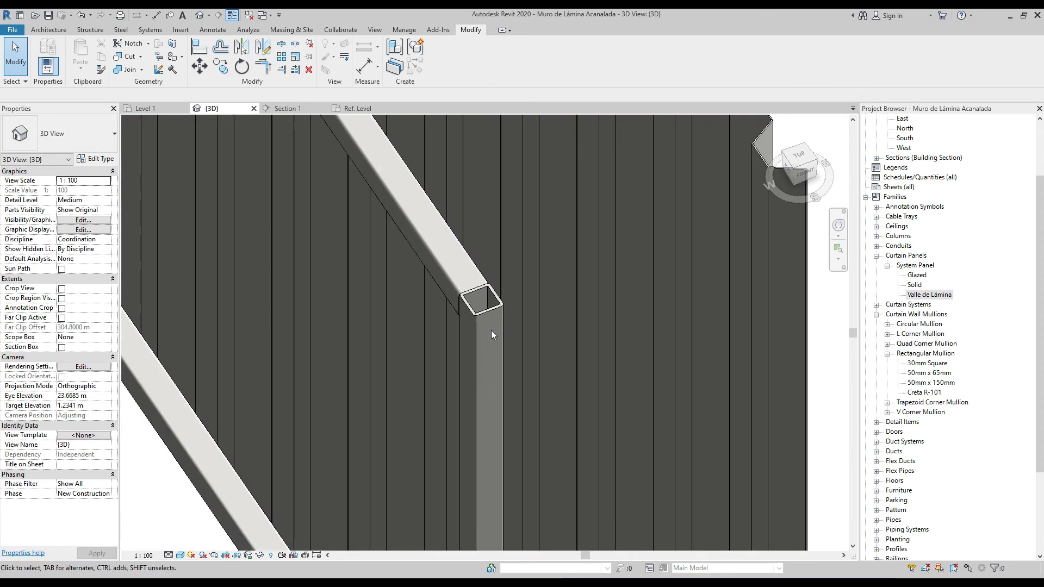
scroll(491, 328, up, 2)
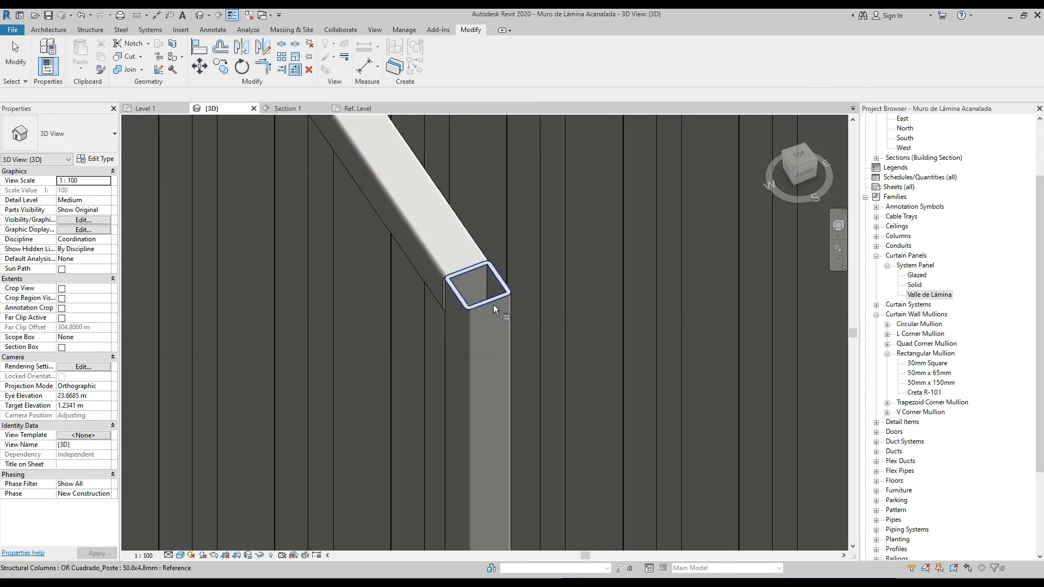
scroll(492, 307, down, 6)
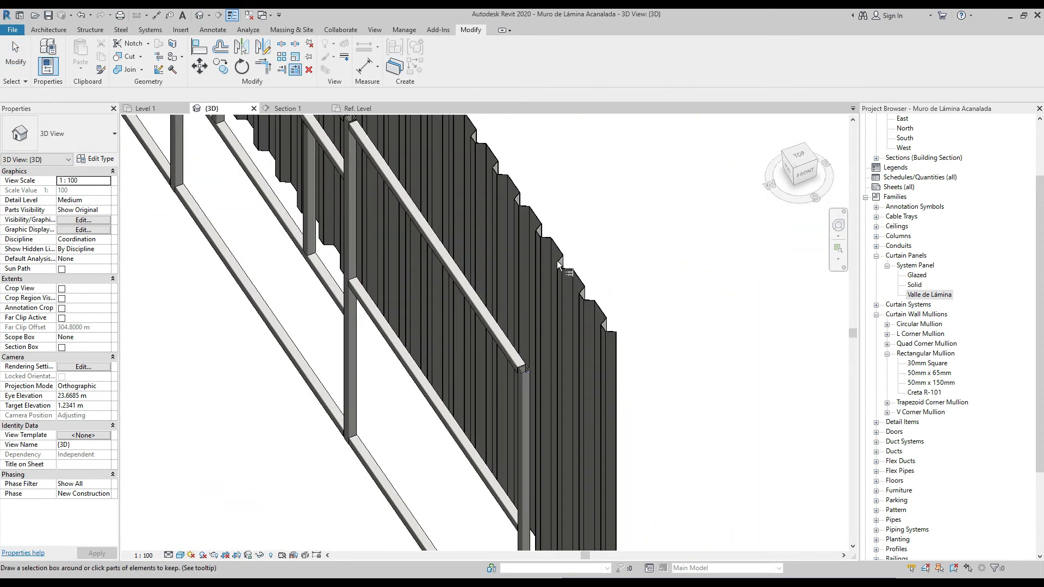
scroll(557, 255, down, 8)
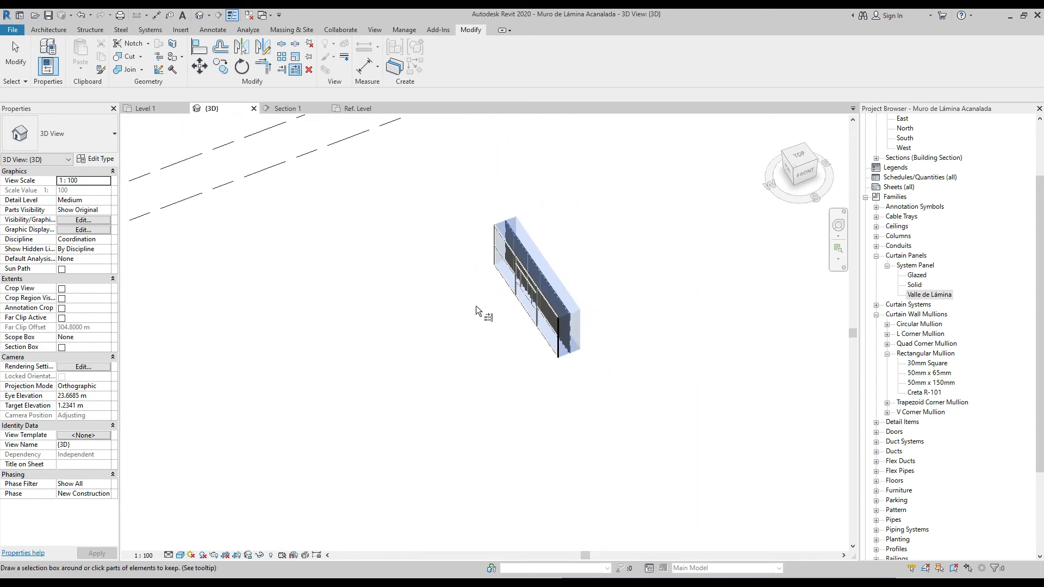
shift+middle_drag(475, 306, 675, 292)
scroll(470, 313, up, 8)
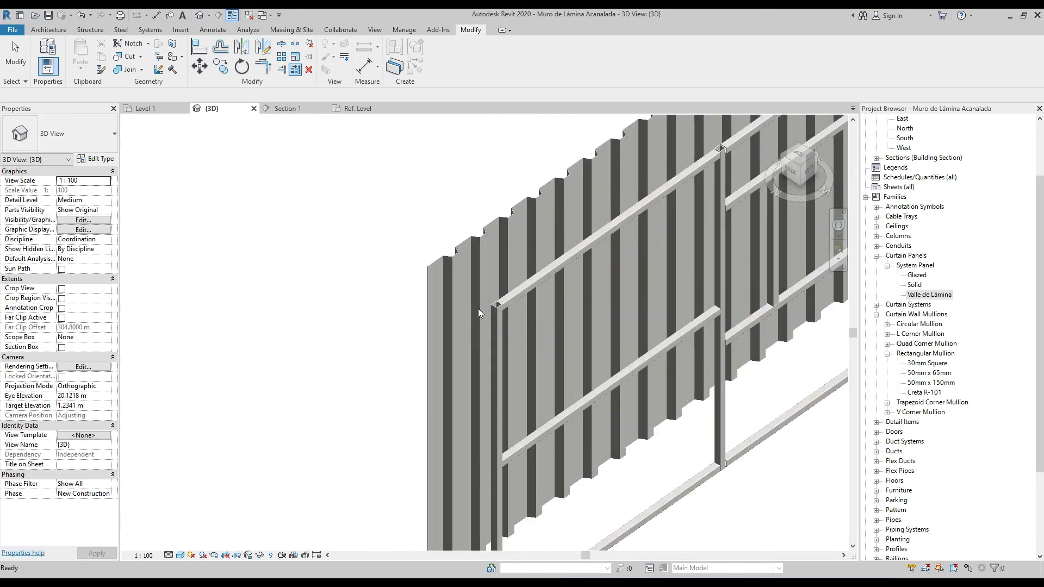
scroll(481, 310, up, 8)
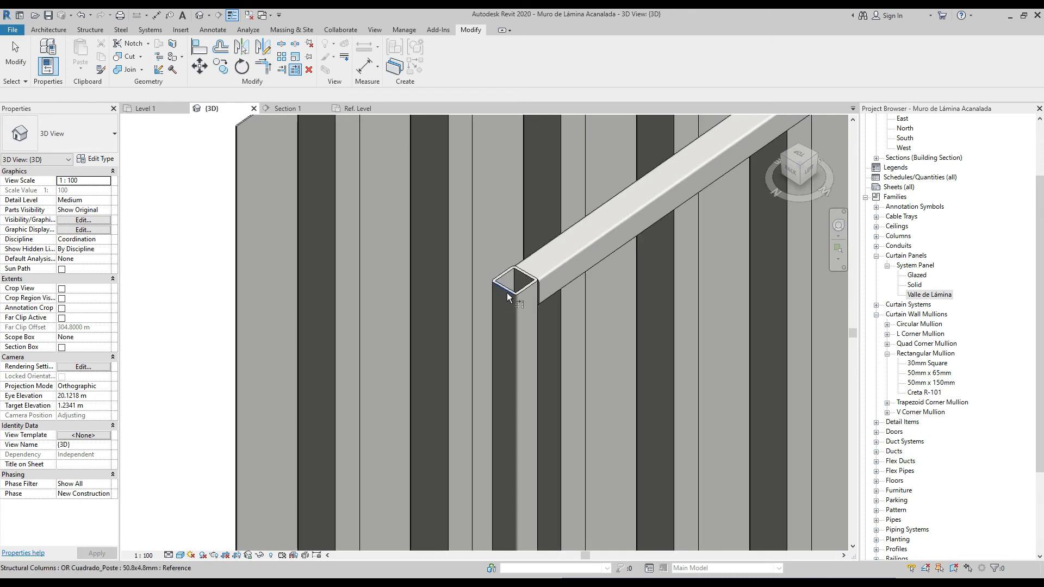
scroll(508, 297, down, 5)
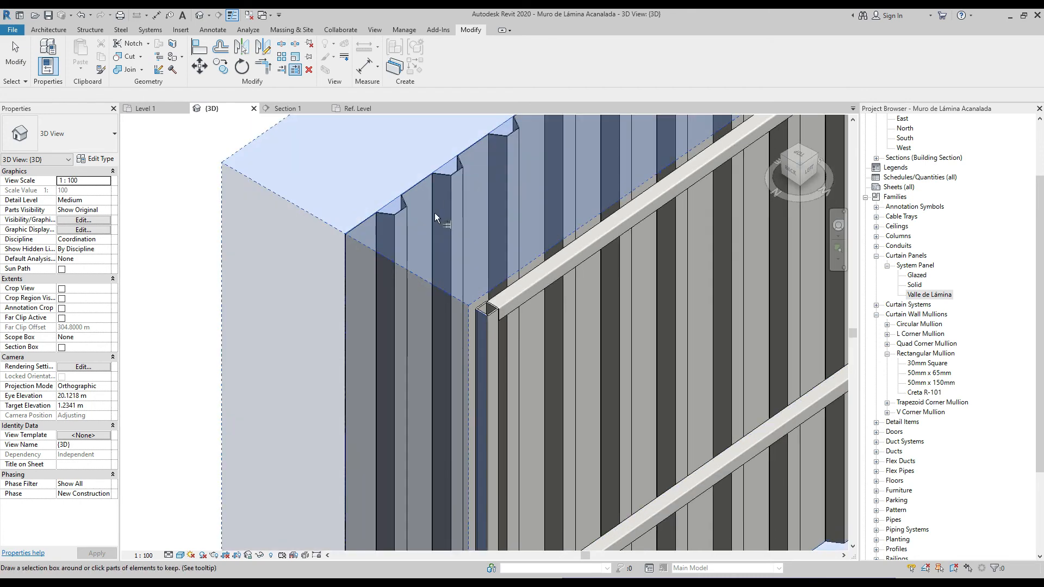
scroll(435, 213, down, 5)
key(Escape)
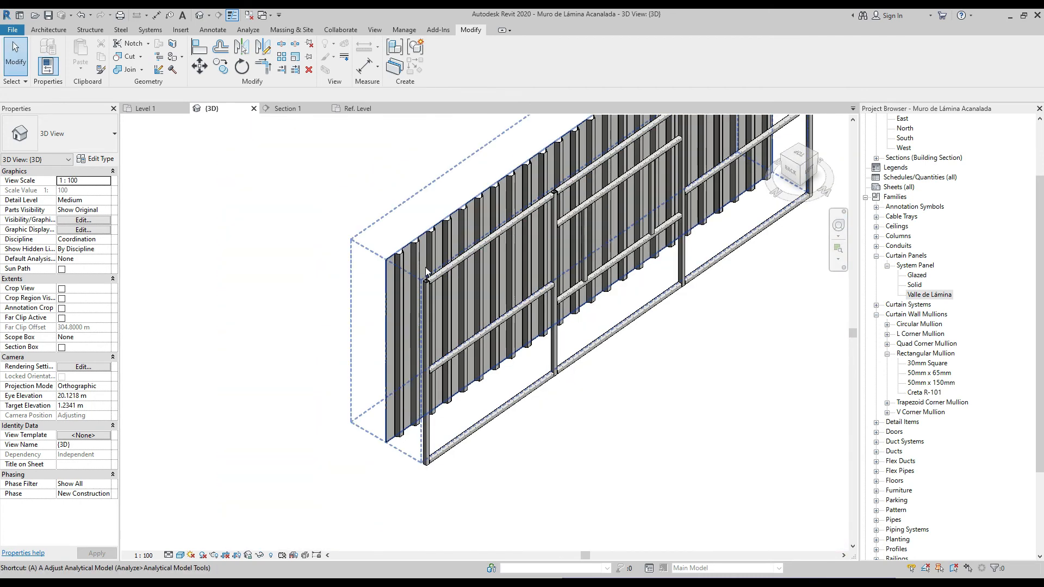
Step: Align the corrugated sheet curtain wall with the face of the steel frame's end post in the 3D view
key(a)
key(l)
scroll(432, 301, up, 8)
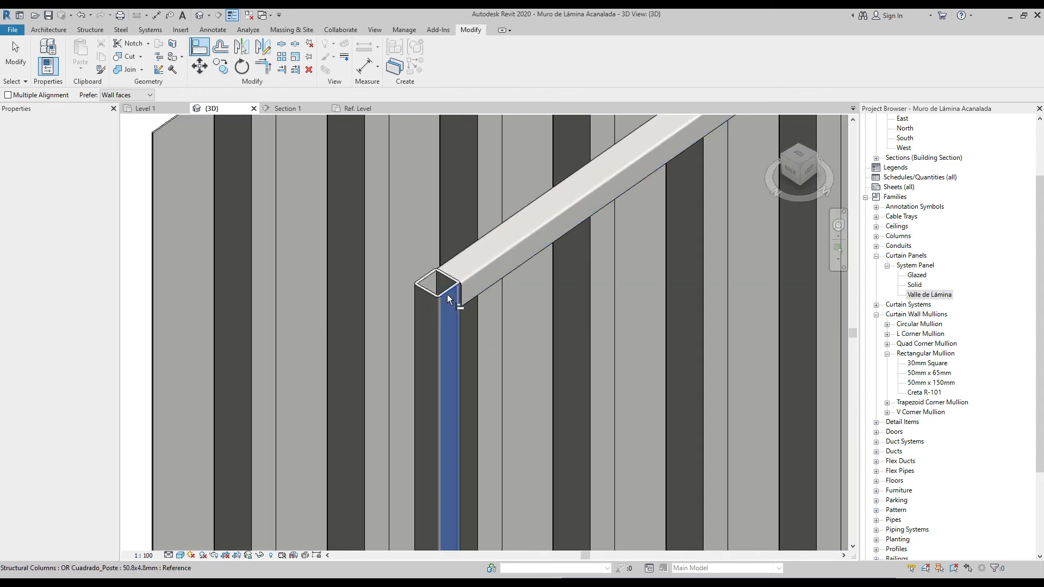
scroll(429, 316, down, 5)
scroll(326, 245, up, 8)
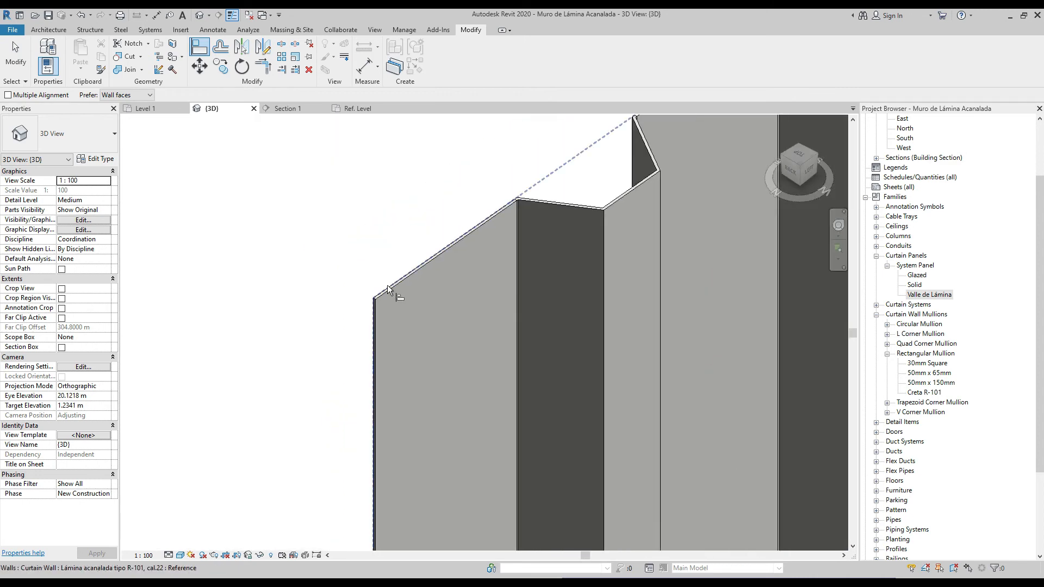
click(387, 284)
scroll(387, 285, down, 5)
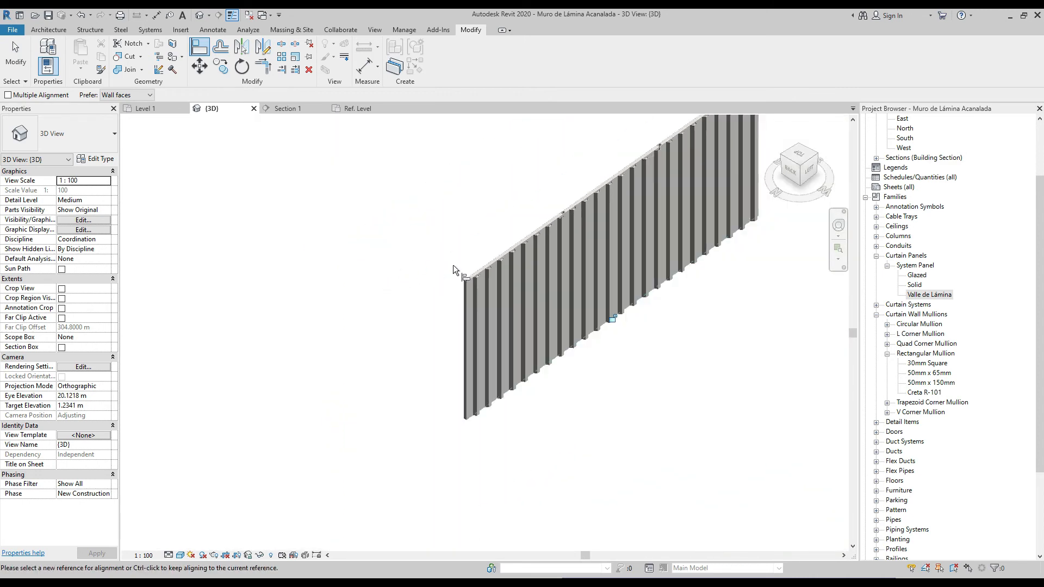
key(Escape)
Step: Open the Section 1 view and set its visual style to Hidden Line
click(527, 245)
shift+middle_drag(527, 246, 647, 279)
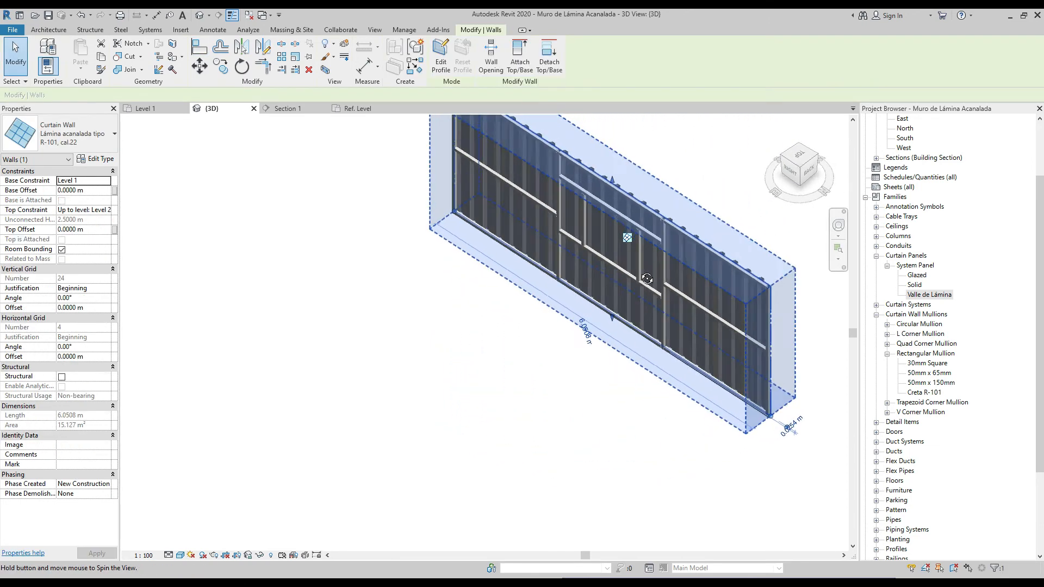
click(797, 172)
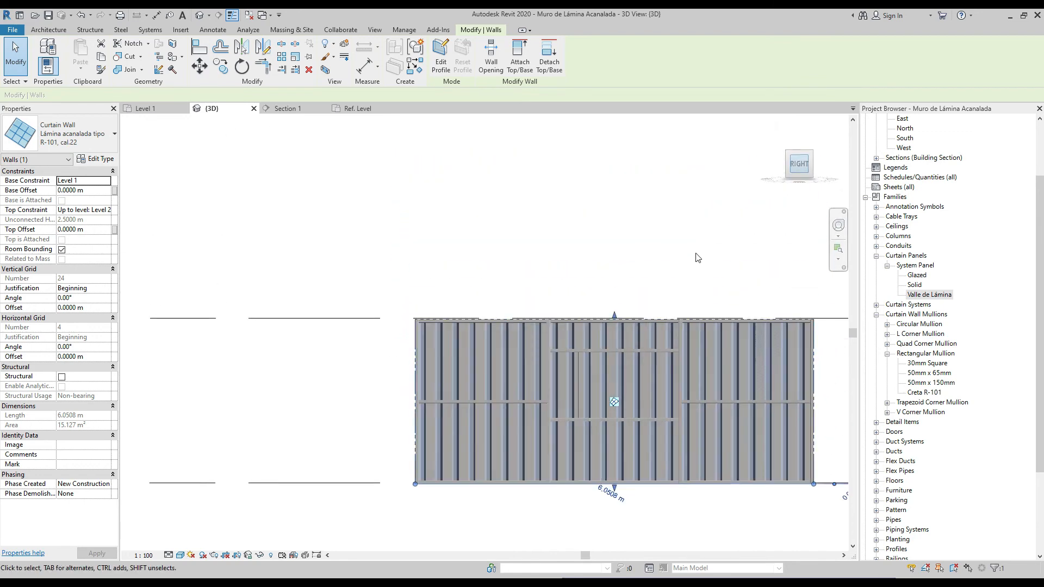
scroll(456, 329, up, 4)
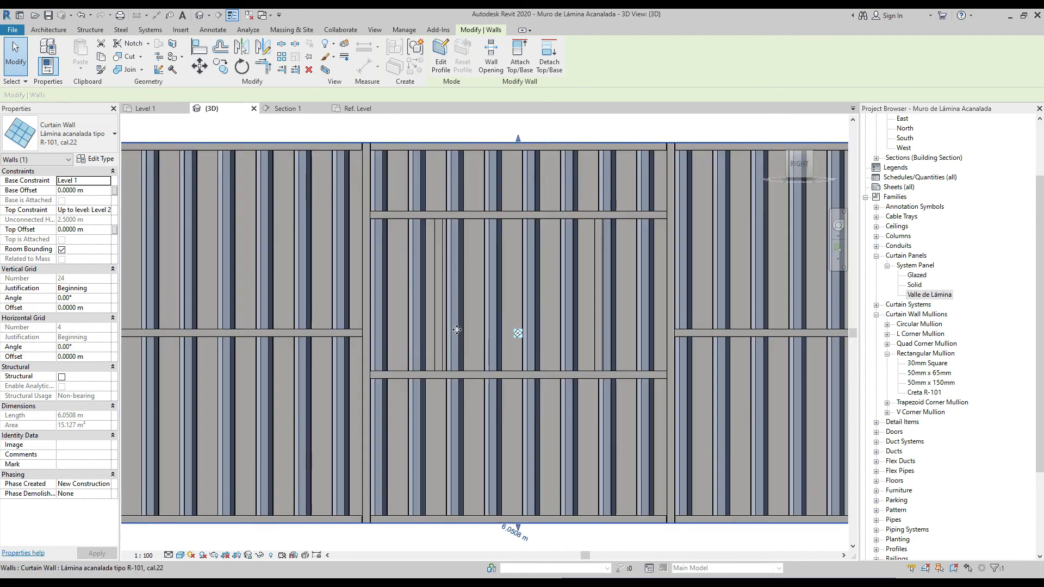
scroll(500, 261, up, 1)
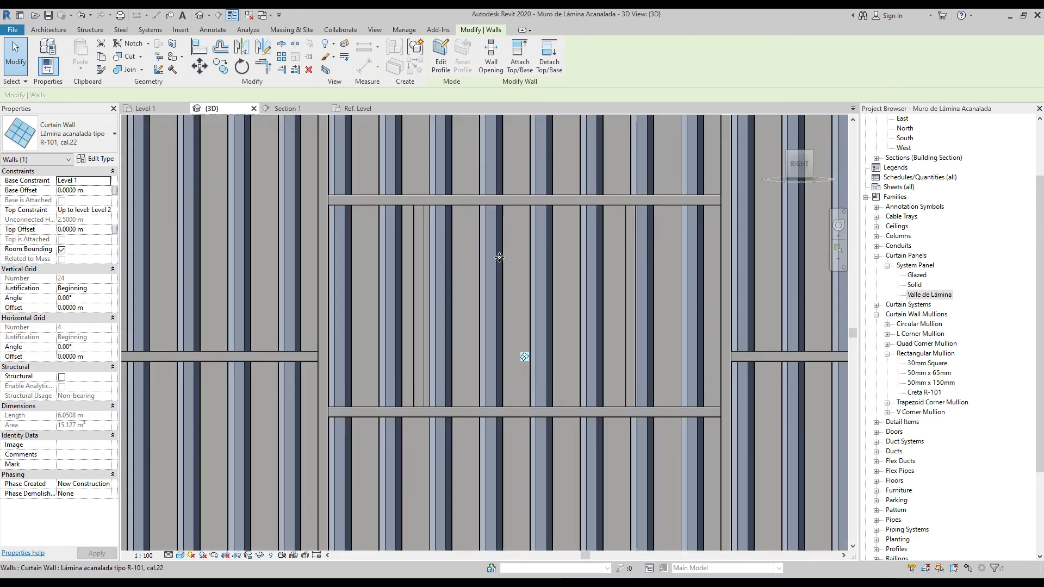
click(288, 108)
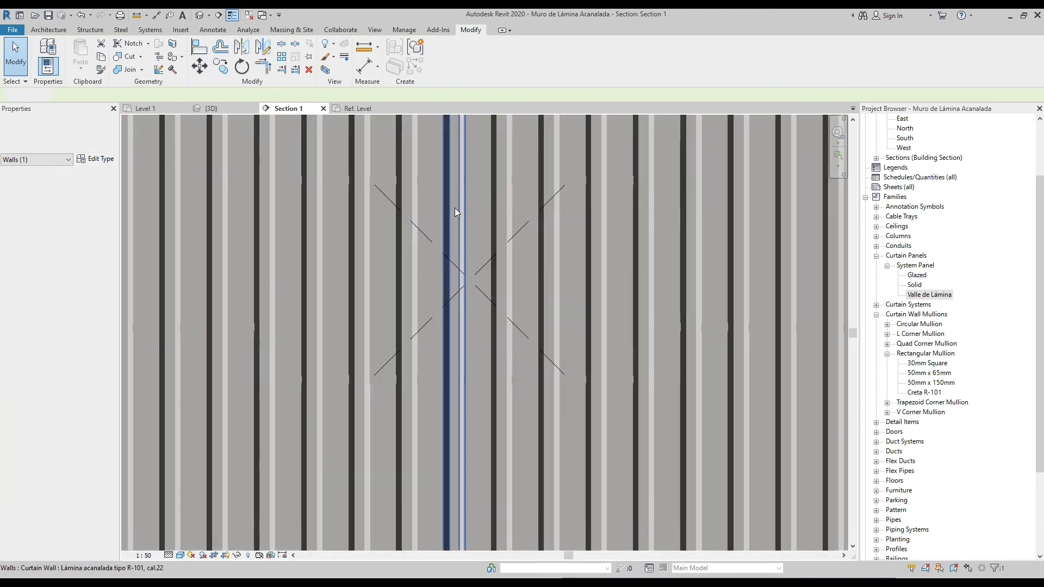
scroll(434, 272, down, 5)
click(180, 555)
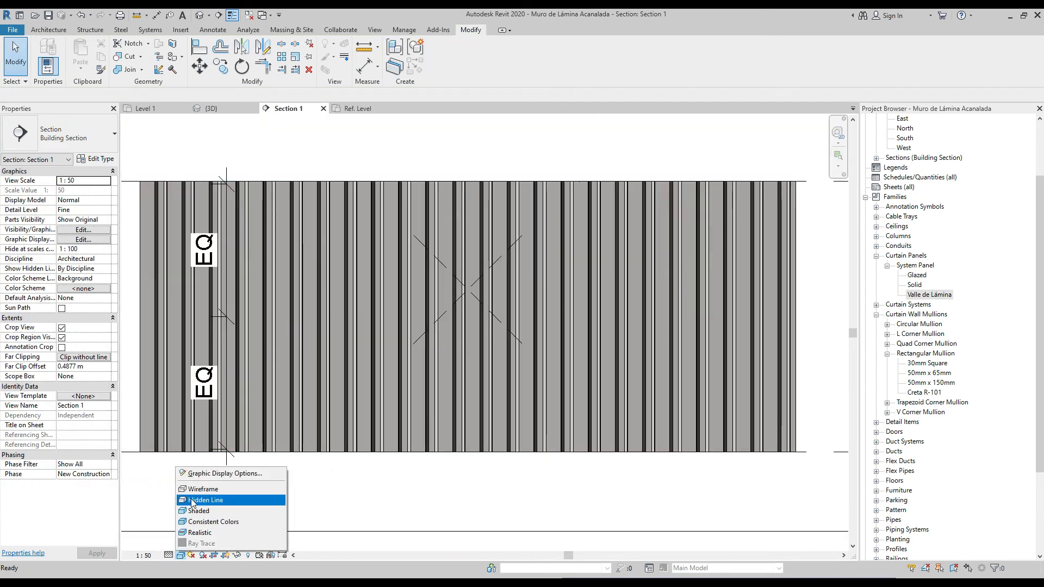
click(204, 500)
Step: Edit the corrugated curtain wall's profile in Section 1, adding a rectangle that matches the steel frame's window opening, and finish the sketch
scroll(430, 223, up, 3)
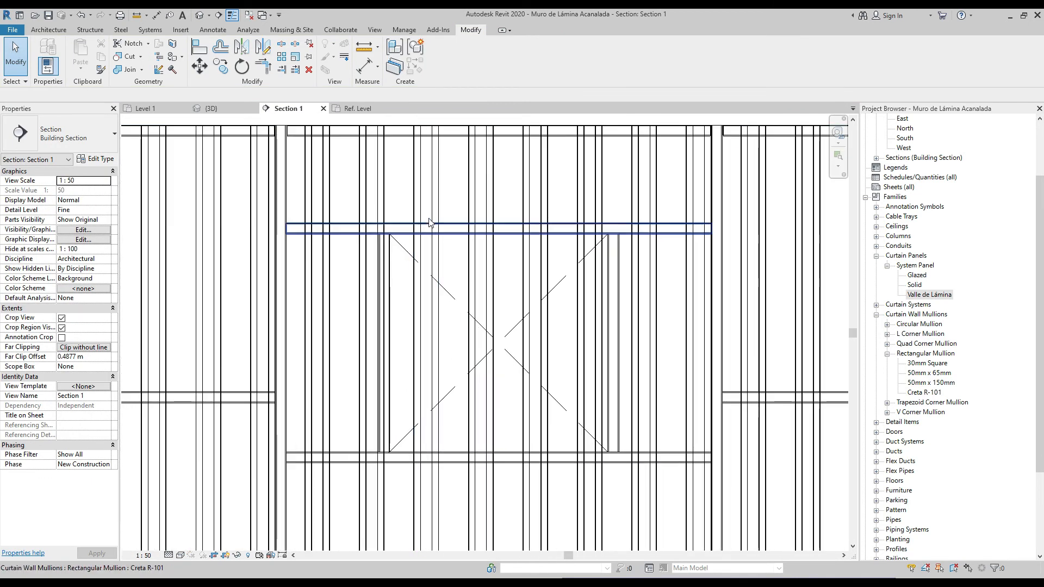
click(458, 130)
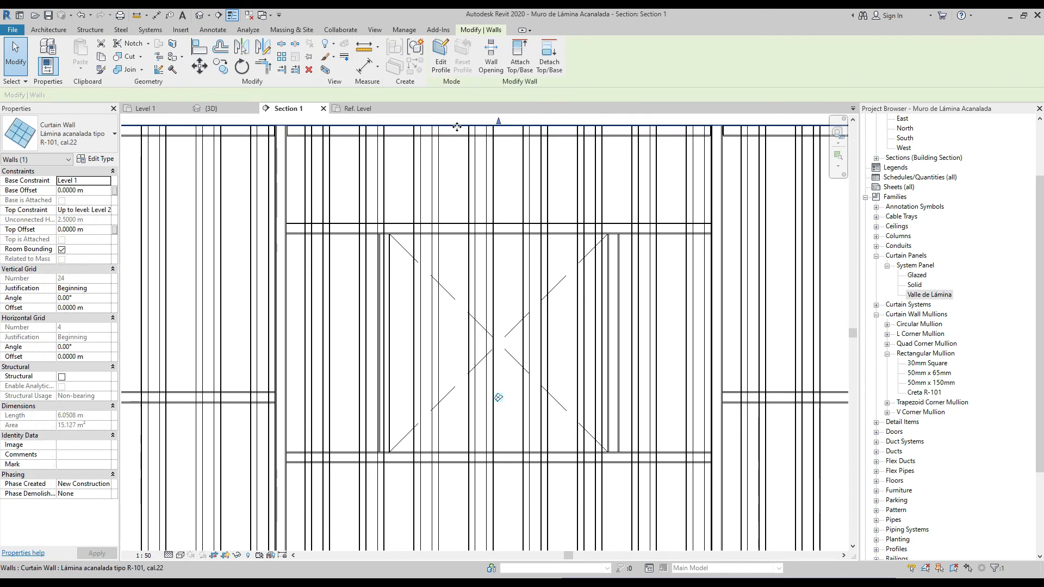
scroll(453, 131, down, 1)
click(441, 57)
scroll(479, 330, up, 1)
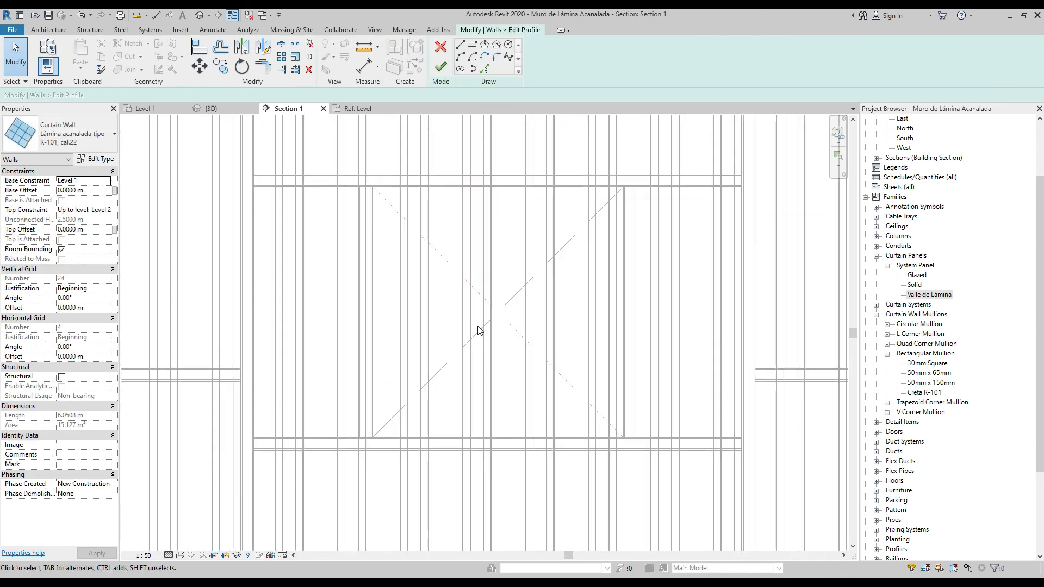
click(472, 43)
scroll(380, 180, up, 4)
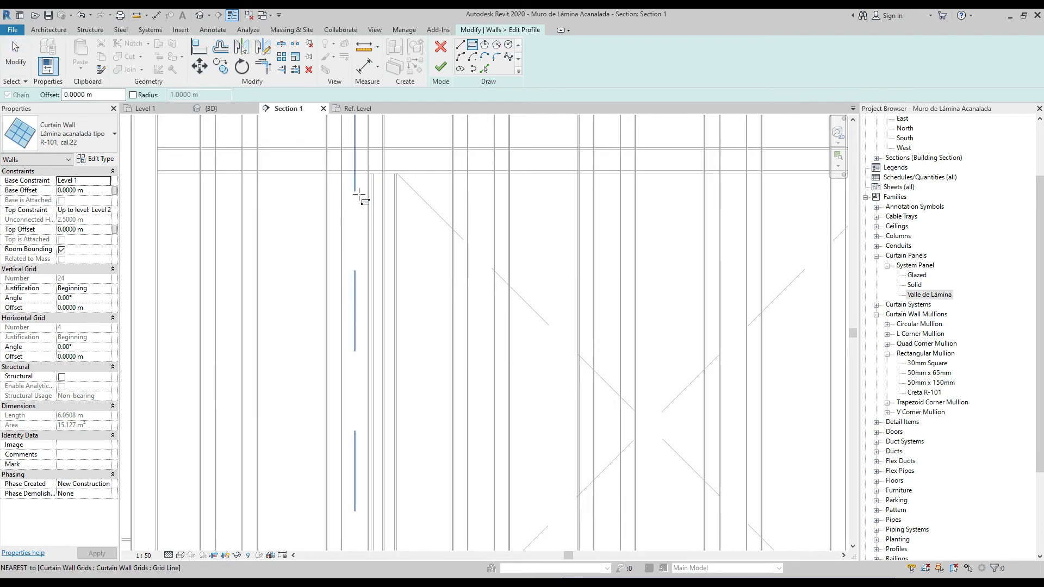
scroll(402, 187, down, 3)
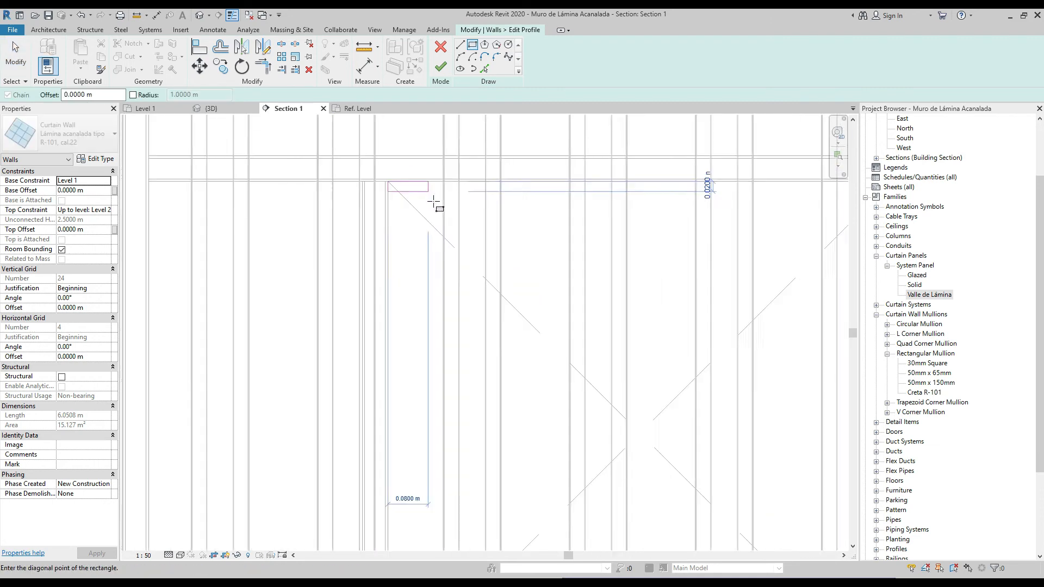
click(432, 198)
scroll(603, 305, up, 4)
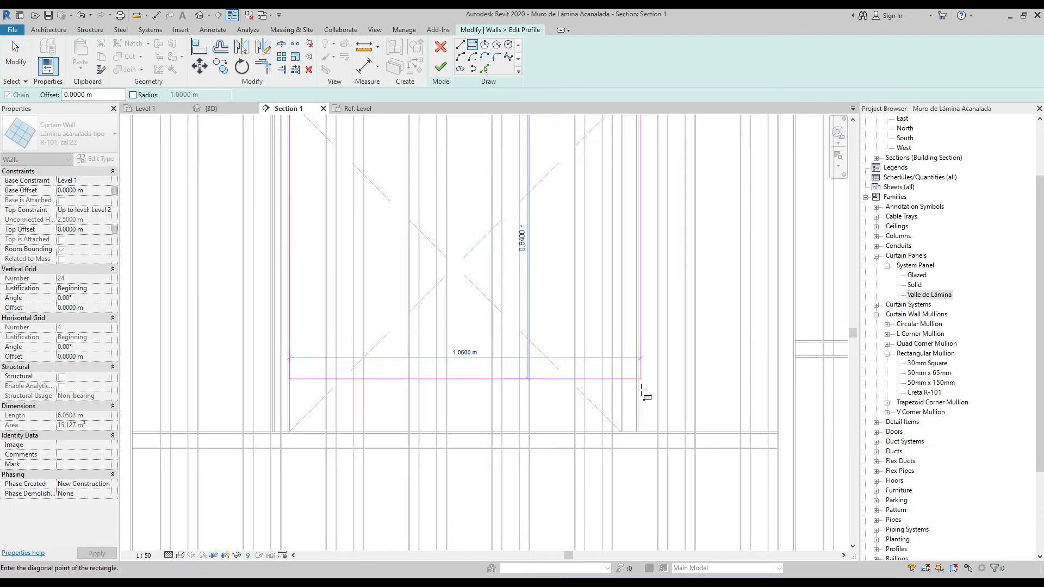
click(613, 461)
scroll(583, 389, down, 5)
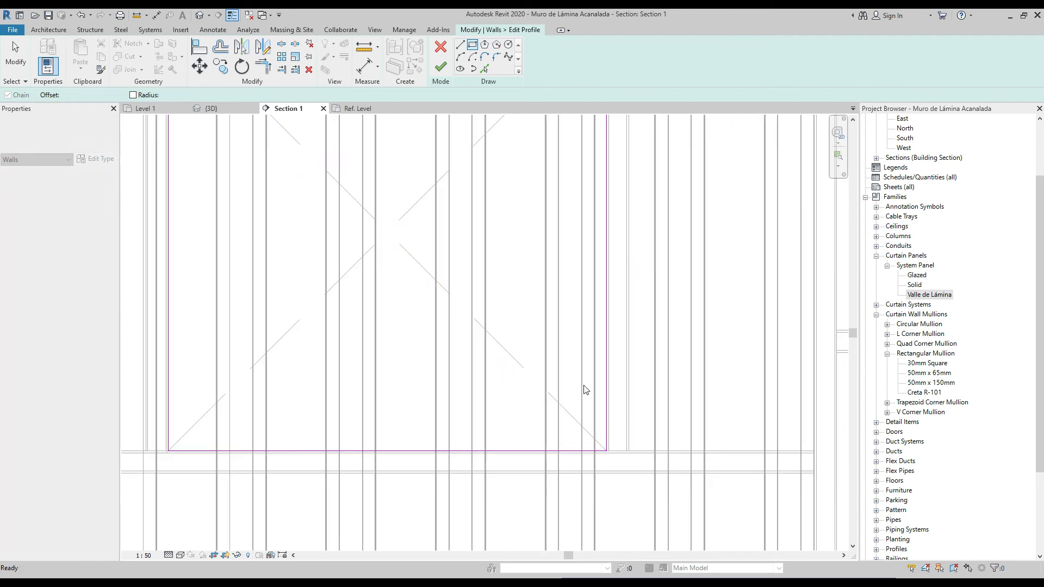
key(Escape)
key(Escape)
click(446, 71)
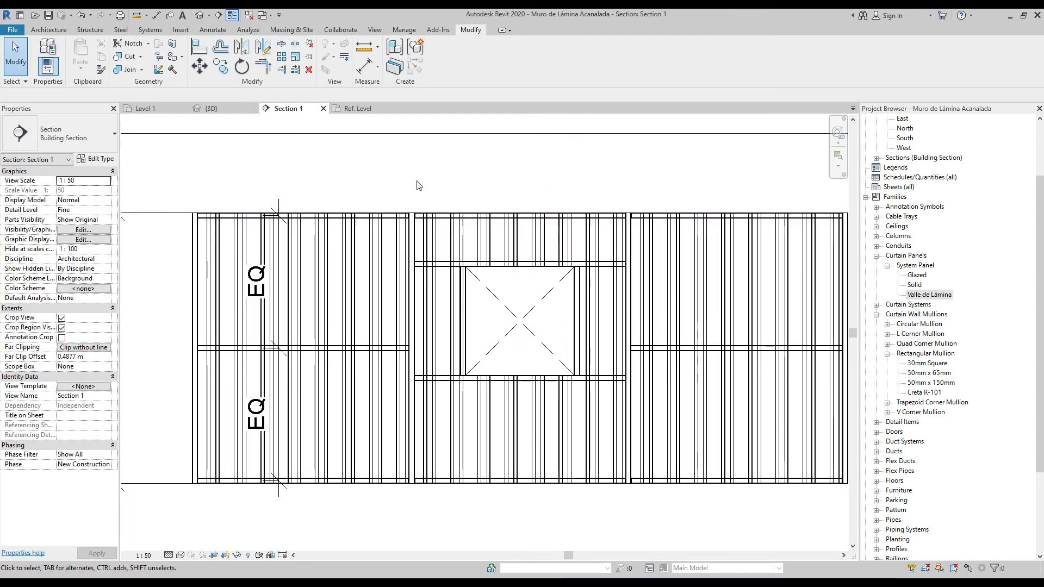
Step: Set the Section 1 visual style to Consistent Colors and inspect the window opening from the frame side in 3D
click(180, 554)
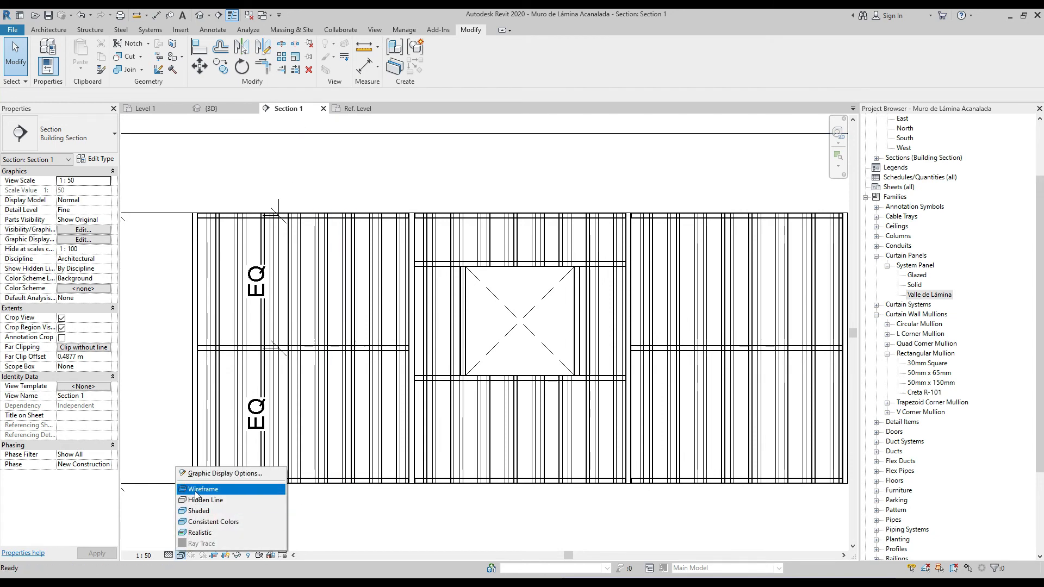
click(207, 519)
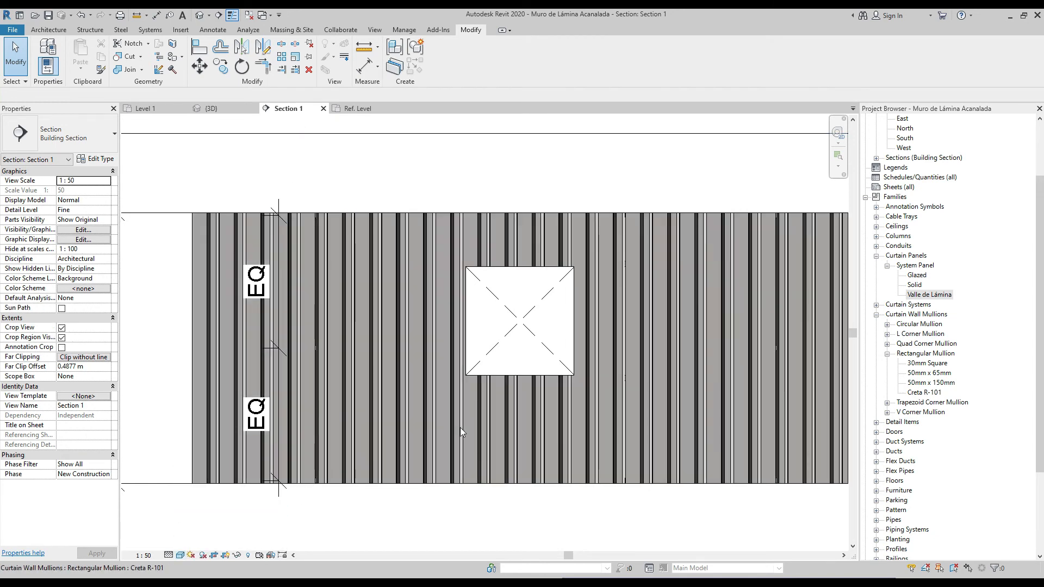
click(216, 110)
scroll(450, 252, down, 5)
shift+middle_drag(646, 227, 606, 284)
scroll(610, 315, up, 3)
scroll(520, 261, down, 3)
scroll(577, 311, up, 3)
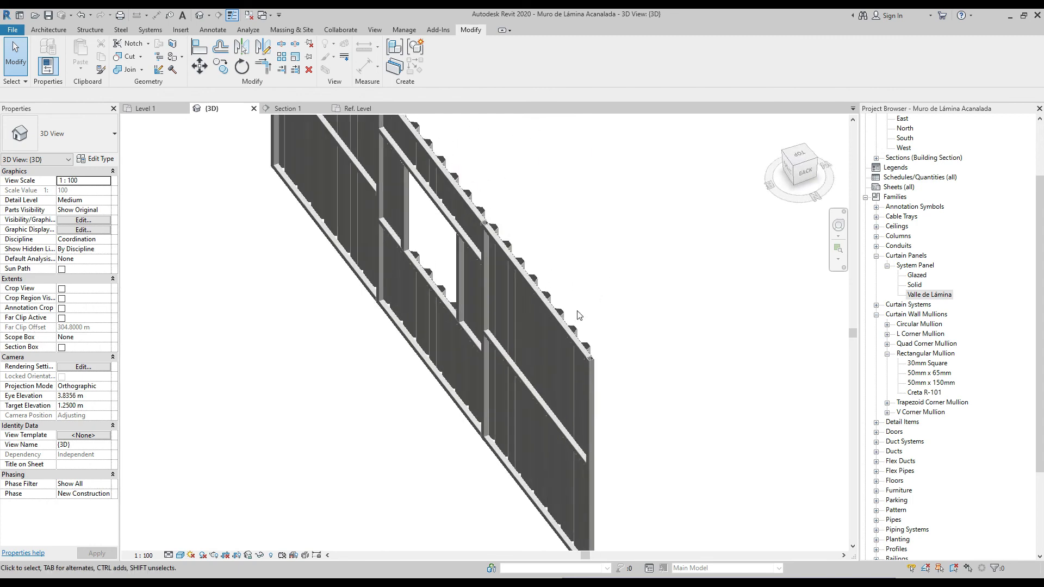
scroll(577, 314, up, 2)
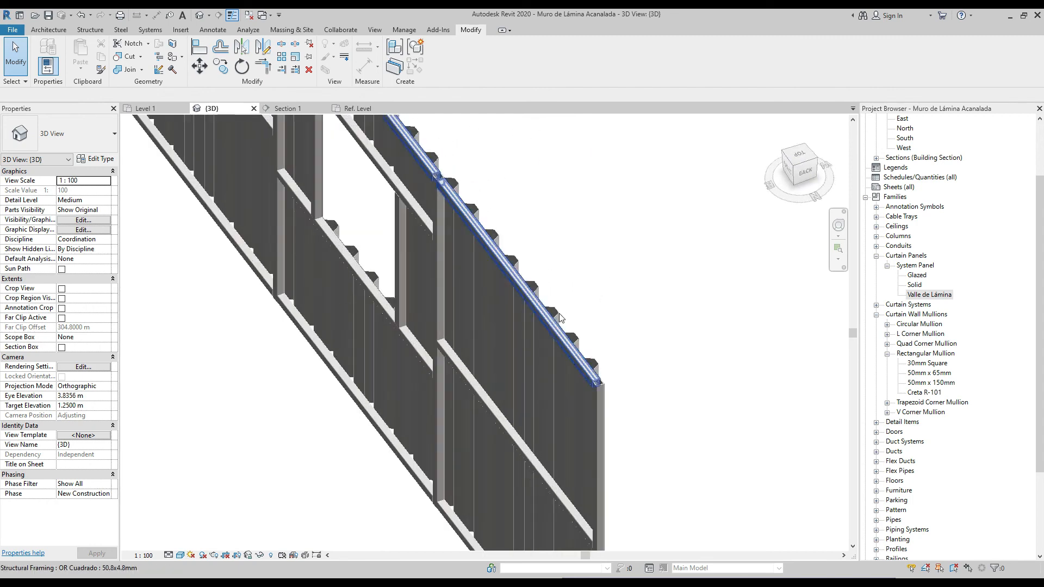
Step: Mirror a copy of the corrugated curtain wall about the centerline of the steel frame's end post in the Level 1 plan
click(600, 362)
scroll(600, 362, down, 5)
click(805, 158)
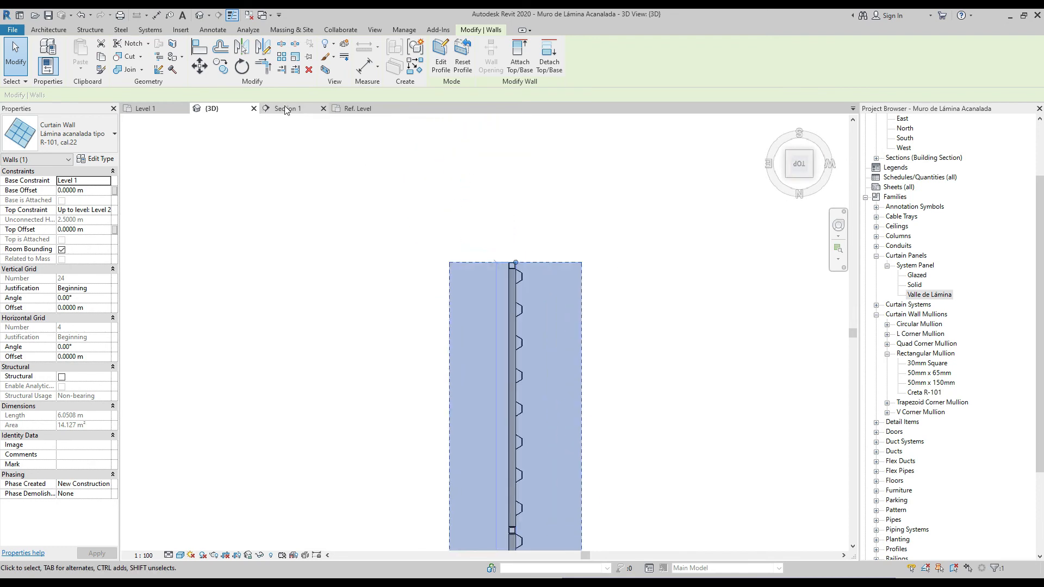
click(145, 109)
scroll(480, 354, down, 5)
middle_drag(479, 310, 474, 377)
scroll(483, 241, up, 7)
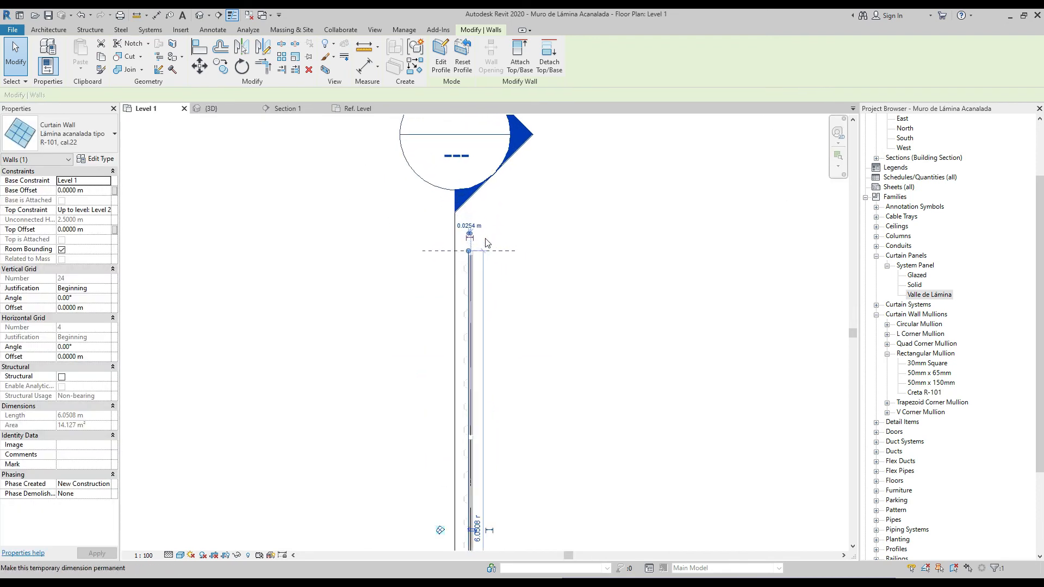
click(201, 49)
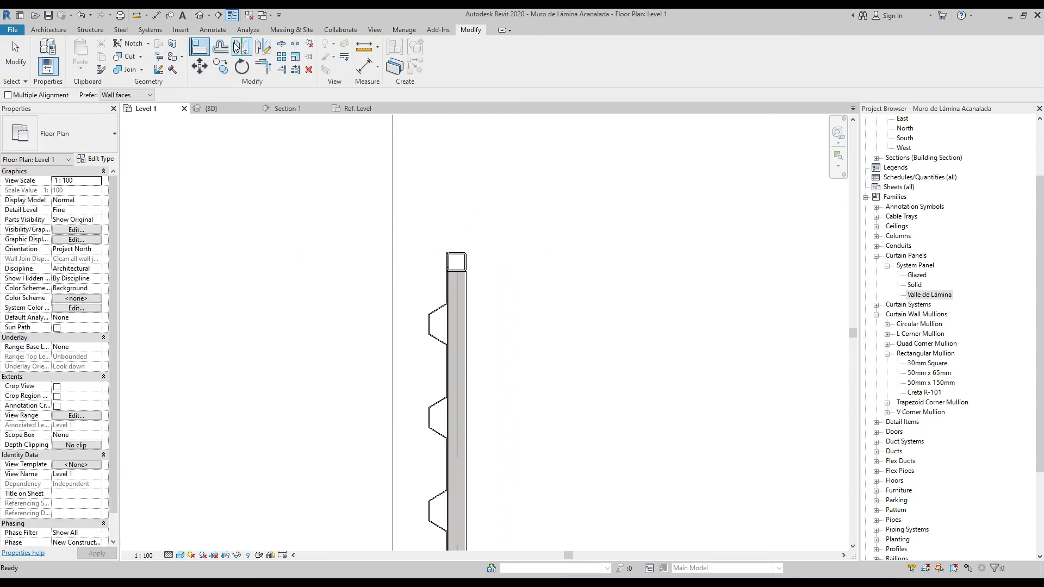
key(Escape)
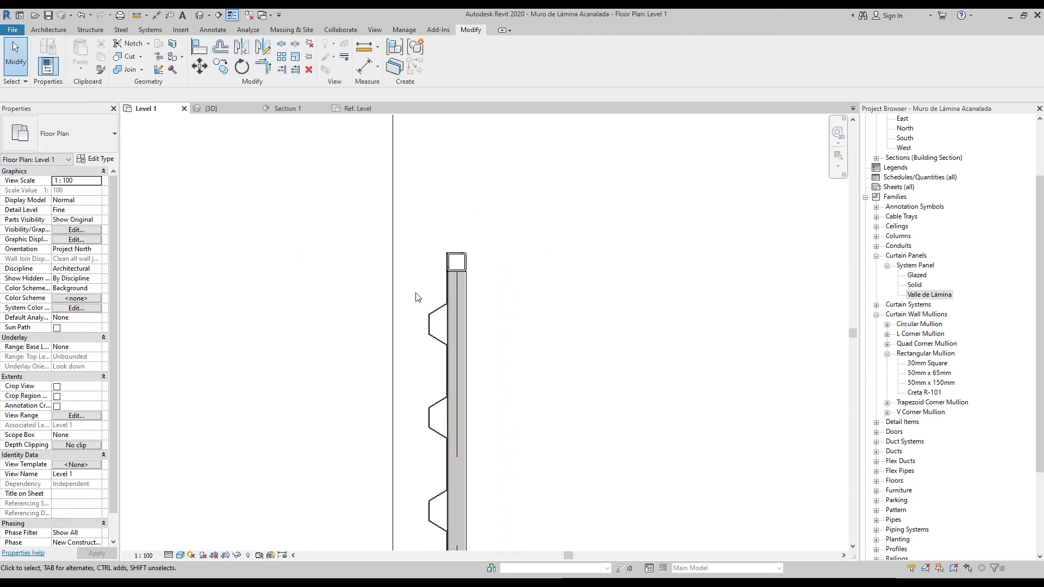
click(445, 354)
click(242, 45)
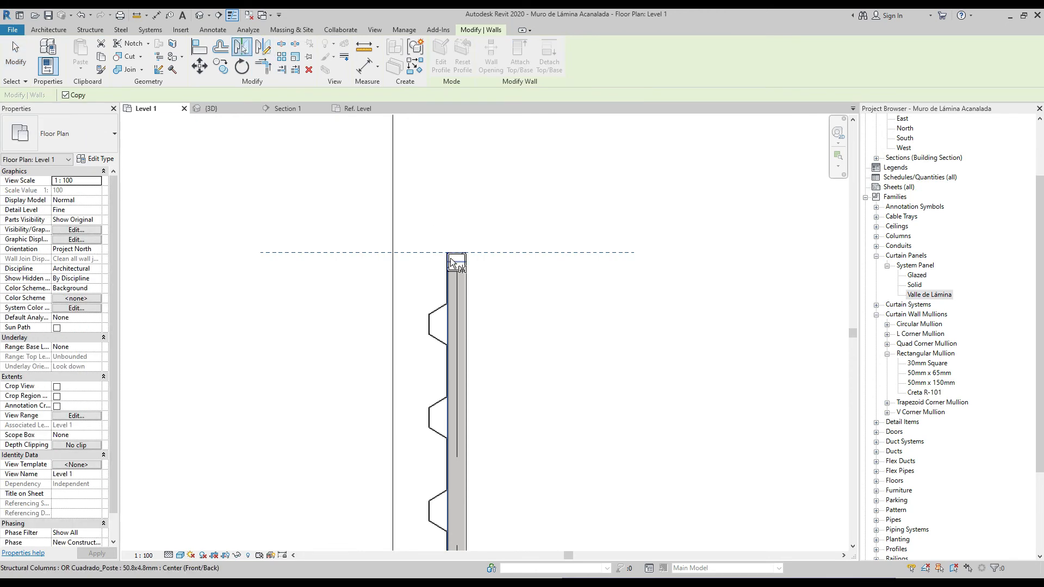
scroll(451, 259, up, 2)
click(463, 305)
scroll(463, 305, down, 6)
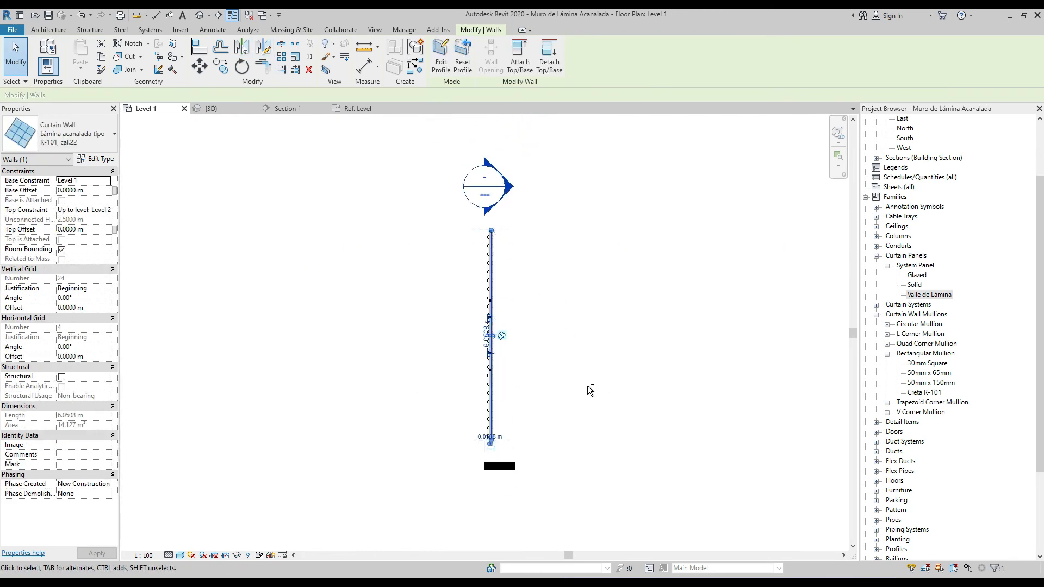
middle_drag(591, 388, 556, 392)
Step: Examine in 3D how the two corrugated sheets cover the steel frame and how the opening passes through both
click(204, 106)
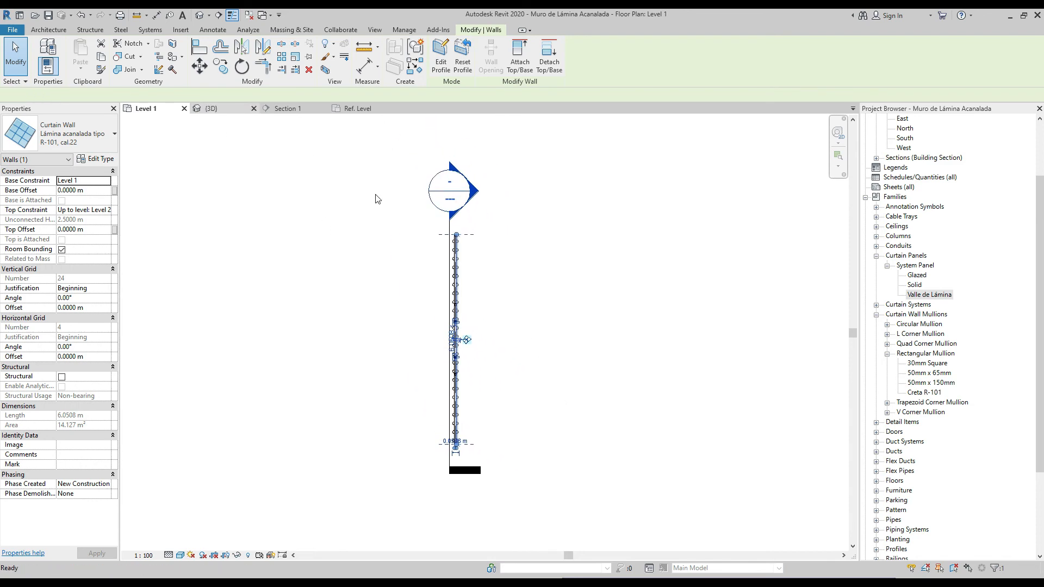
mouse_move(543, 266)
shift+middle_down()
mouse_move(613, 345)
mouse_move(554, 174)
mouse_move(557, 255)
shift+middle_up()
scroll(558, 261, up, 4)
scroll(573, 235, down, 5)
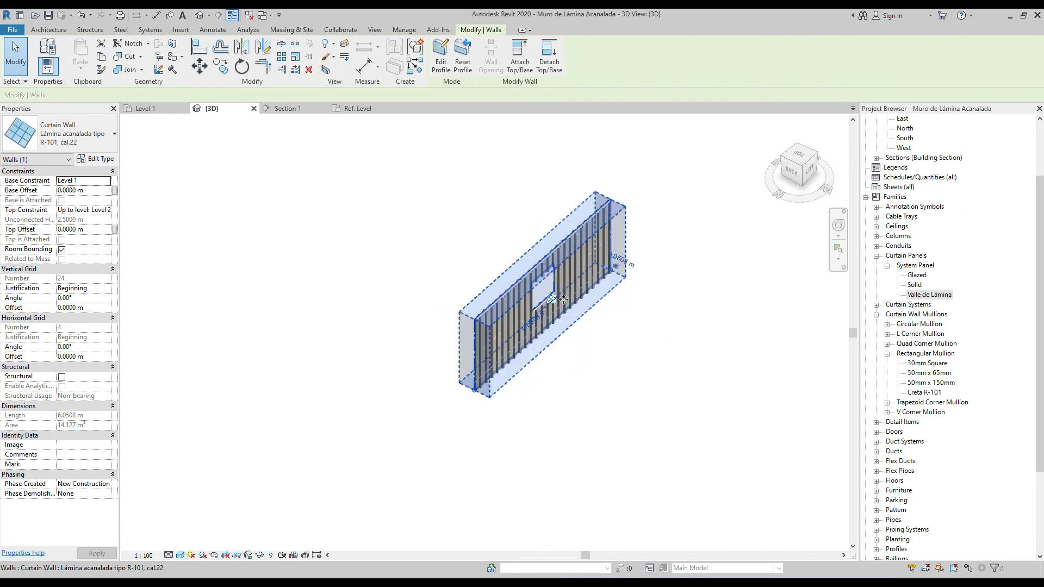
scroll(559, 294, up, 3)
scroll(600, 221, up, 2)
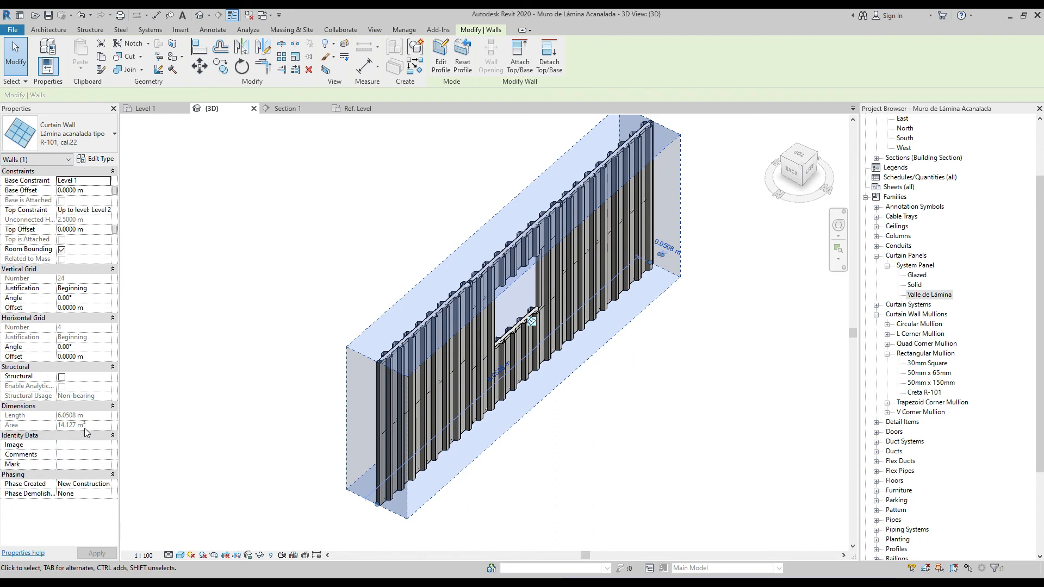
scroll(547, 275, up, 3)
scroll(544, 272, down, 3)
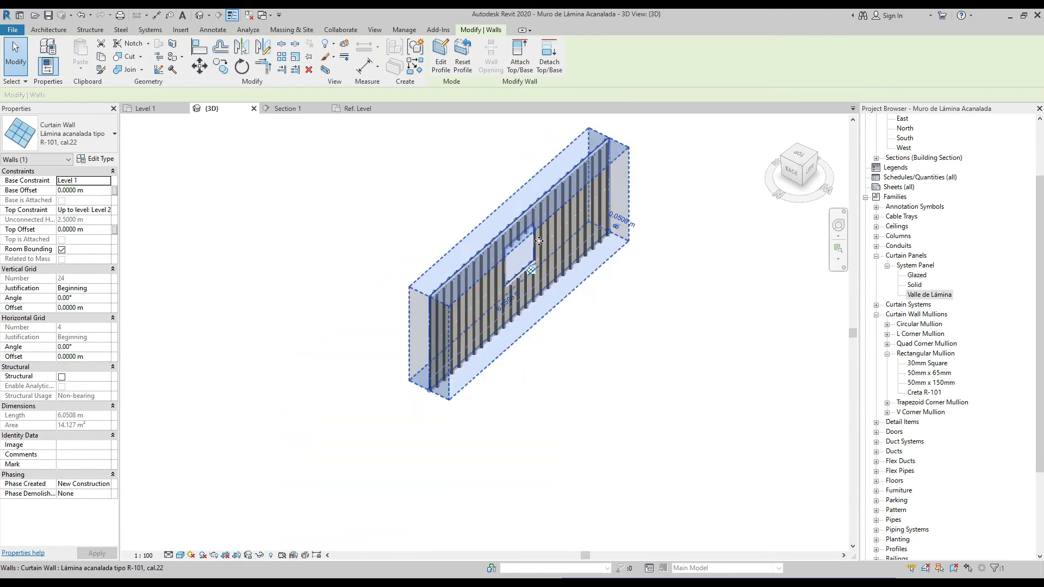
scroll(516, 245, up, 2)
scroll(516, 241, up, 1)
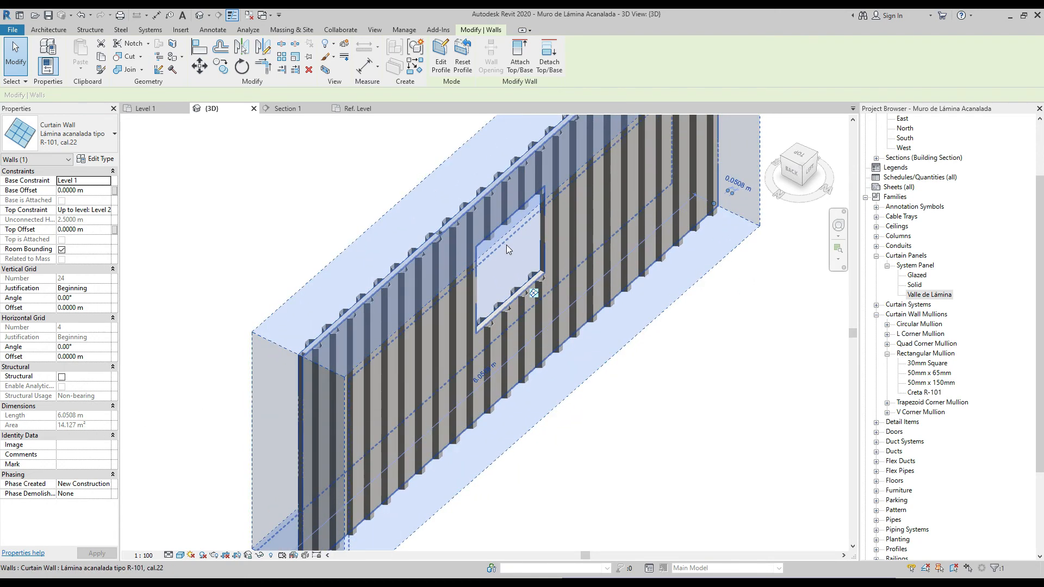
scroll(486, 227, down, 3)
scroll(486, 230, up, 2)
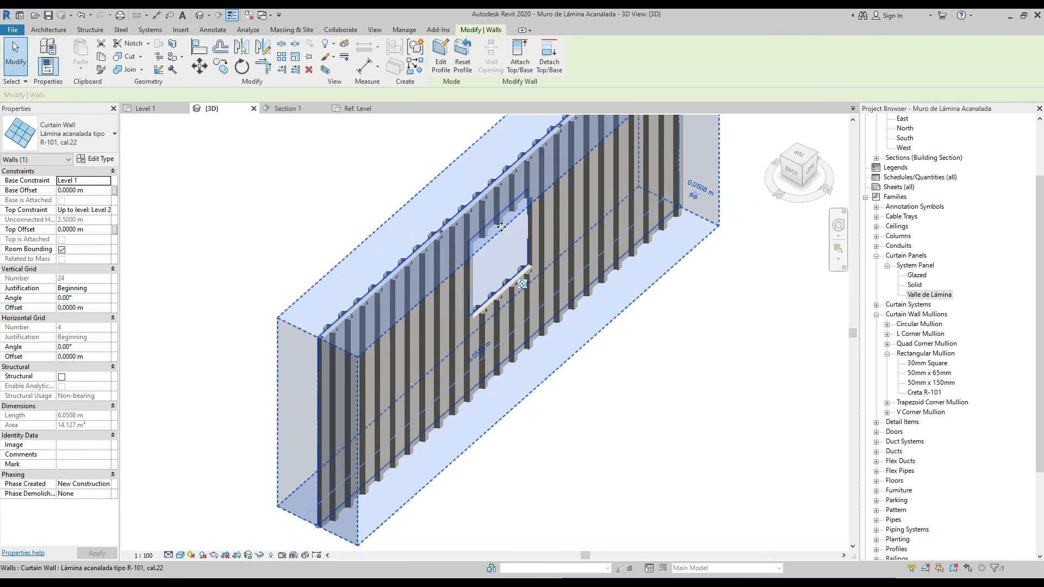
Step: Delete the rectangular window outline from the mirrored sheet's wall profile and finish the sketch
click(441, 54)
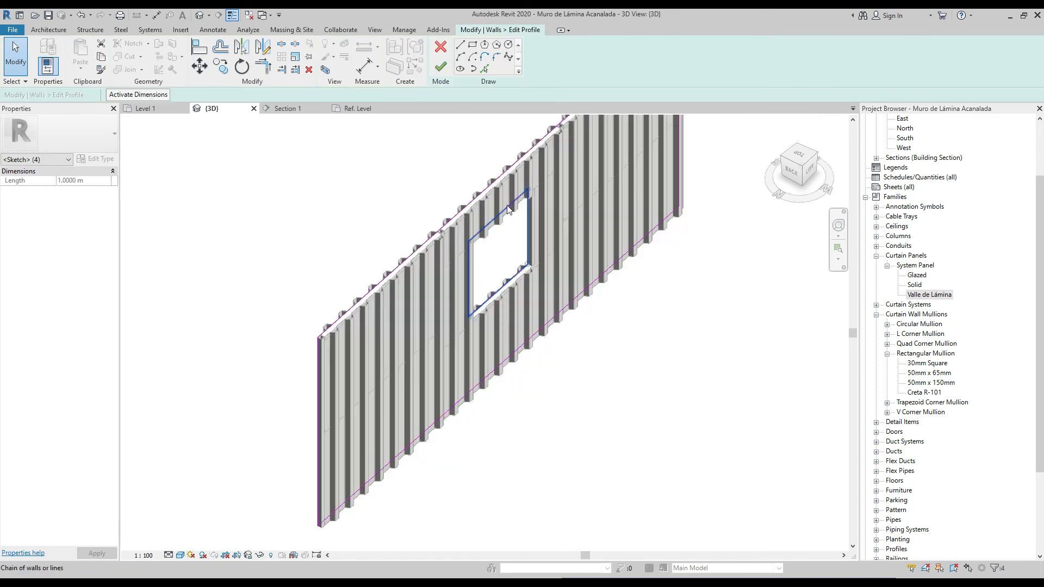
click(439, 71)
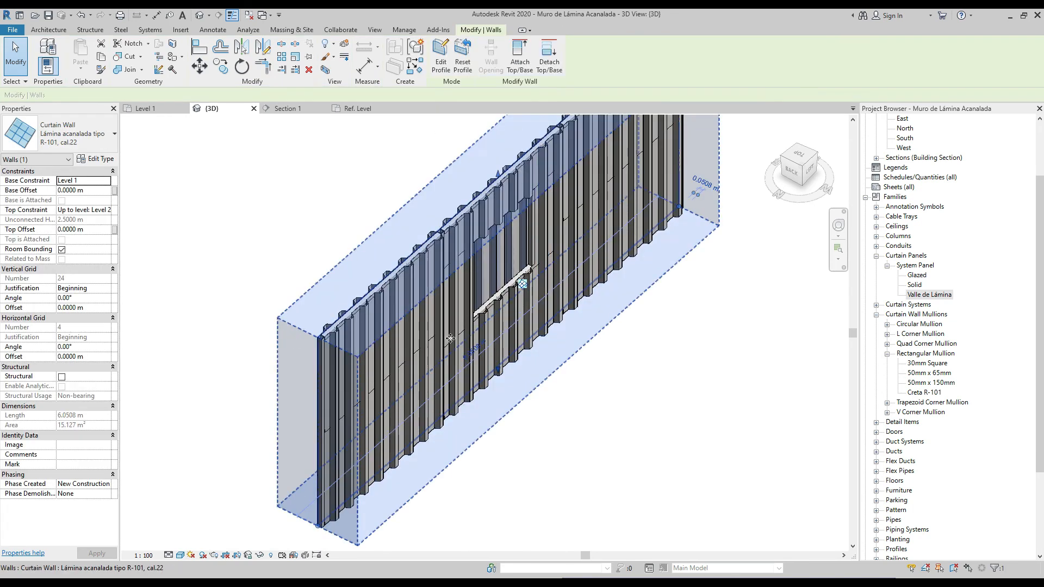
shift+middle_drag(493, 269, 476, 280)
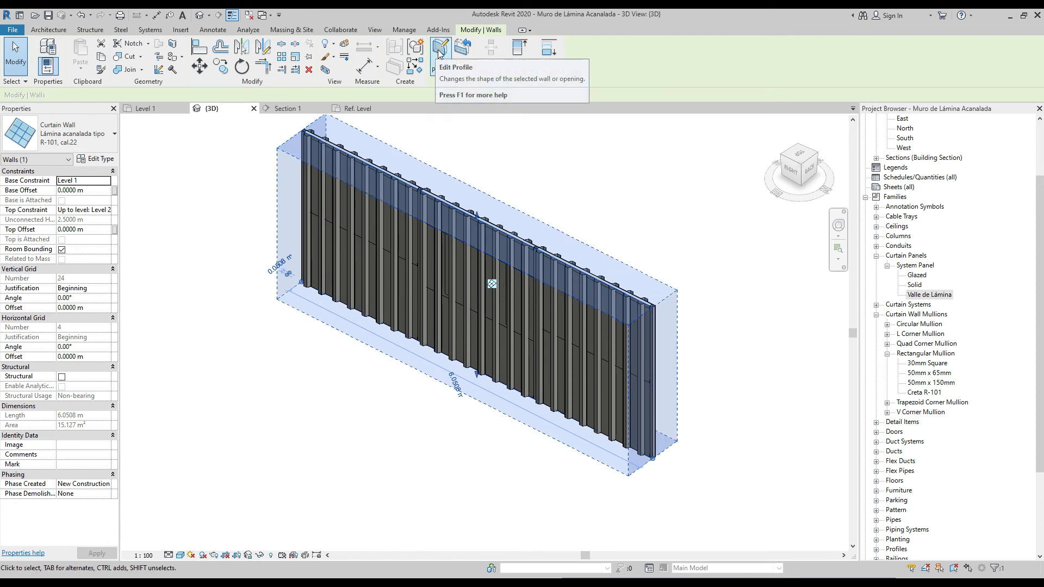
Step: Restore the rectangular window opening in the mirrored sheet's profile, finish the sketch and deselect the wall
click(524, 159)
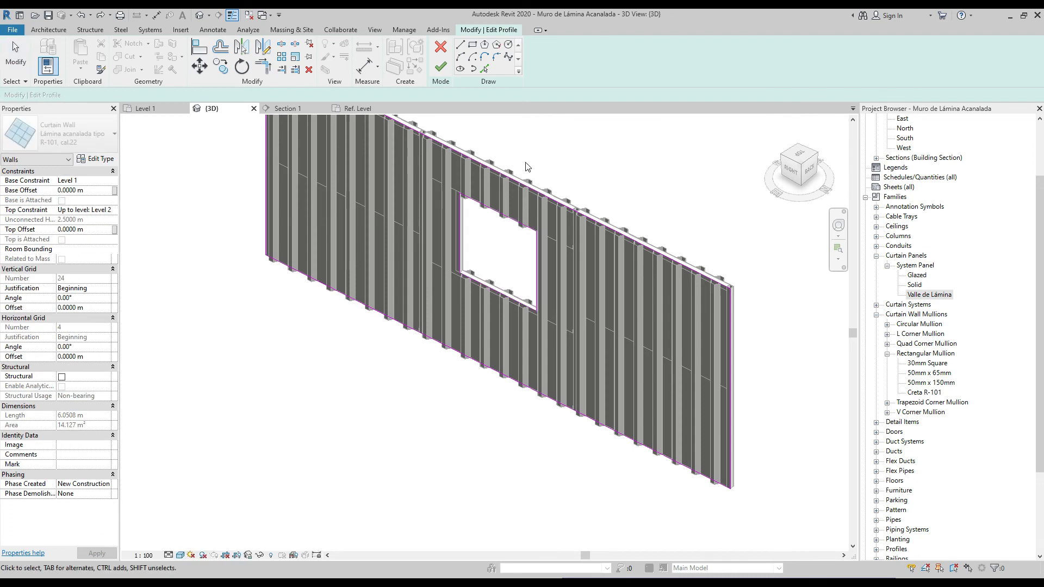
click(440, 66)
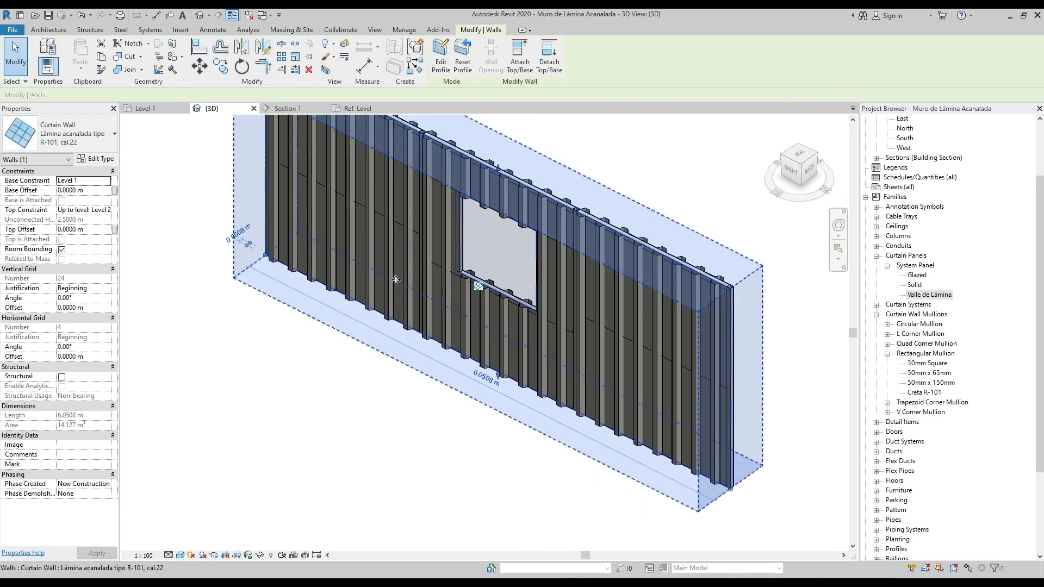
click(379, 423)
Step: Review the double-sided corrugated wall in 3D, checking the window opening and the top edge at the end post
scroll(384, 384, down, 5)
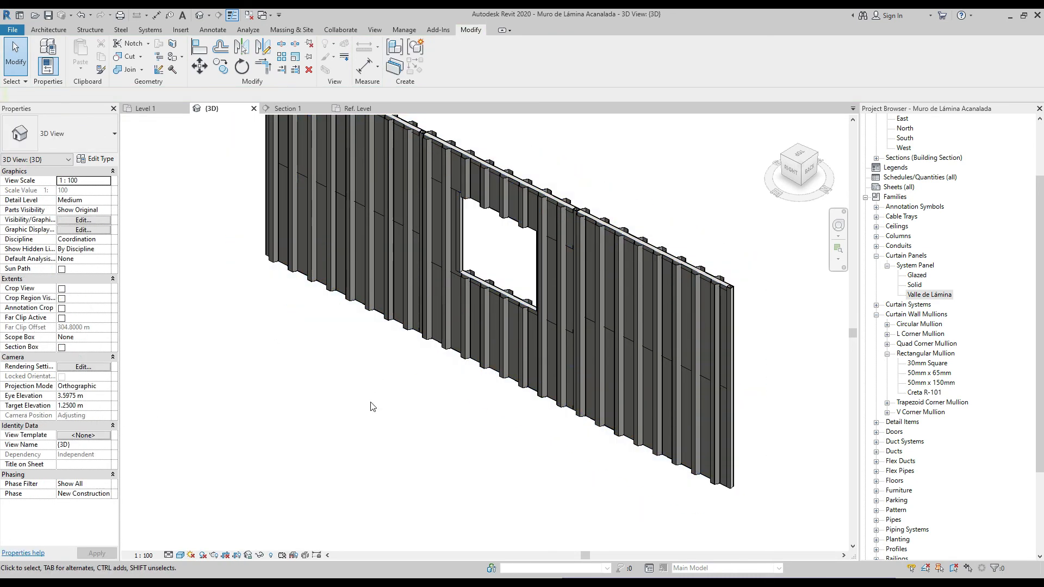
mouse_move(517, 366)
shift+middle_down()
mouse_move(578, 352)
mouse_move(581, 369)
mouse_move(559, 356)
mouse_move(534, 368)
shift+middle_up()
scroll(465, 284, up, 2)
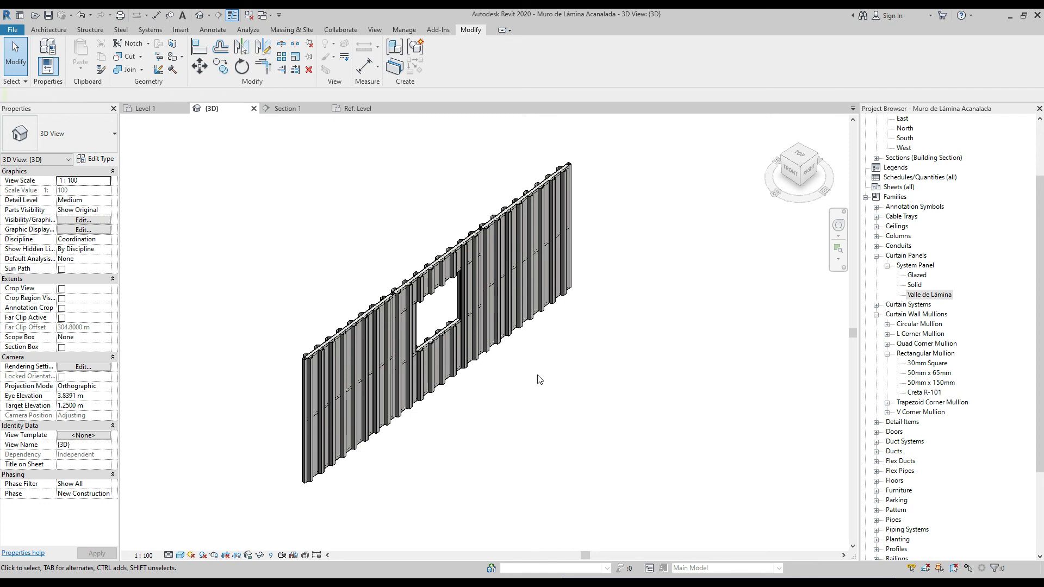
scroll(463, 344, up, 1)
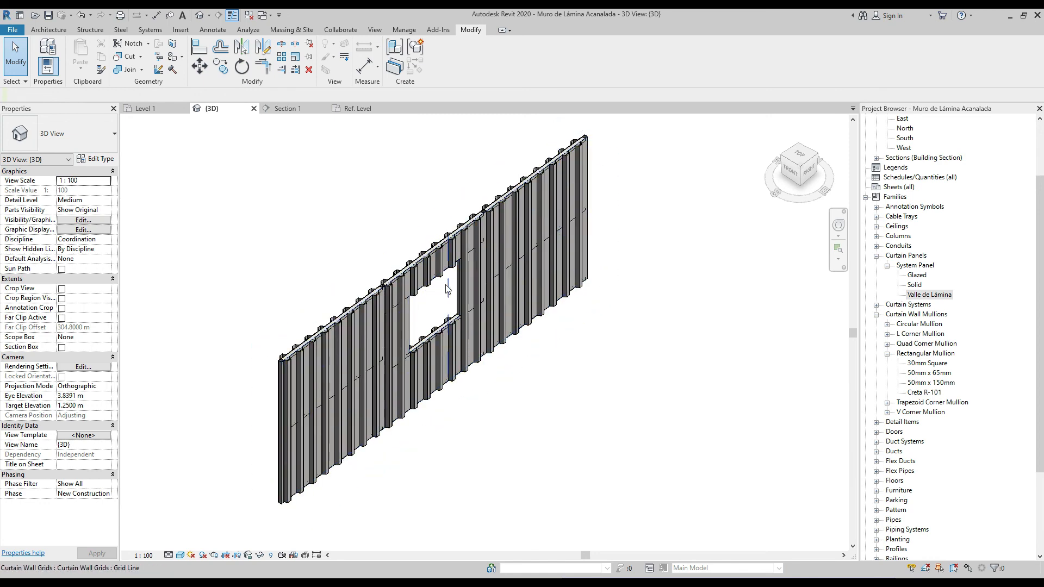
scroll(446, 286, down, 5)
scroll(481, 278, up, 3)
scroll(484, 282, up, 1)
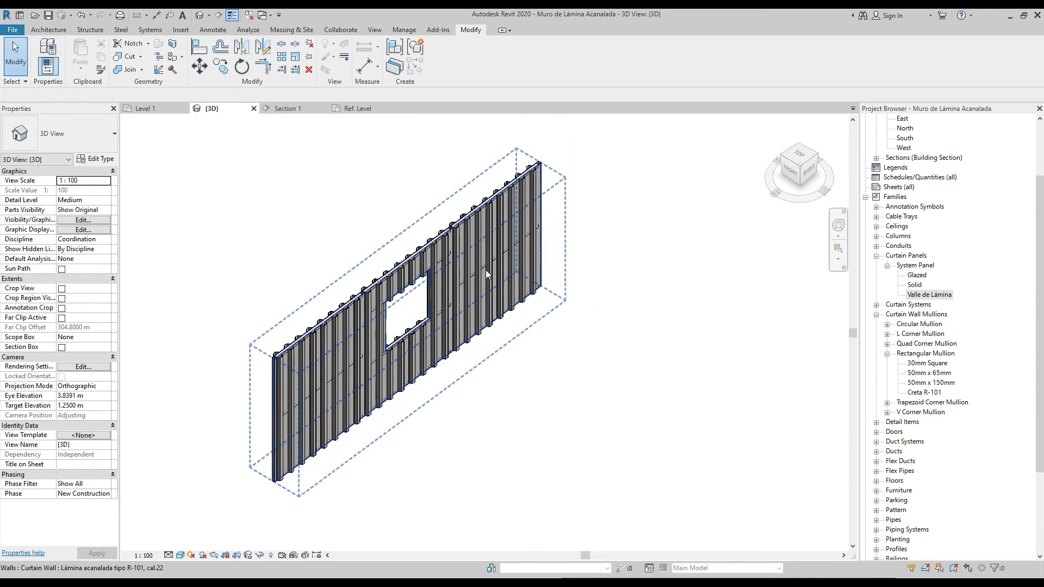
scroll(540, 155, up, 6)
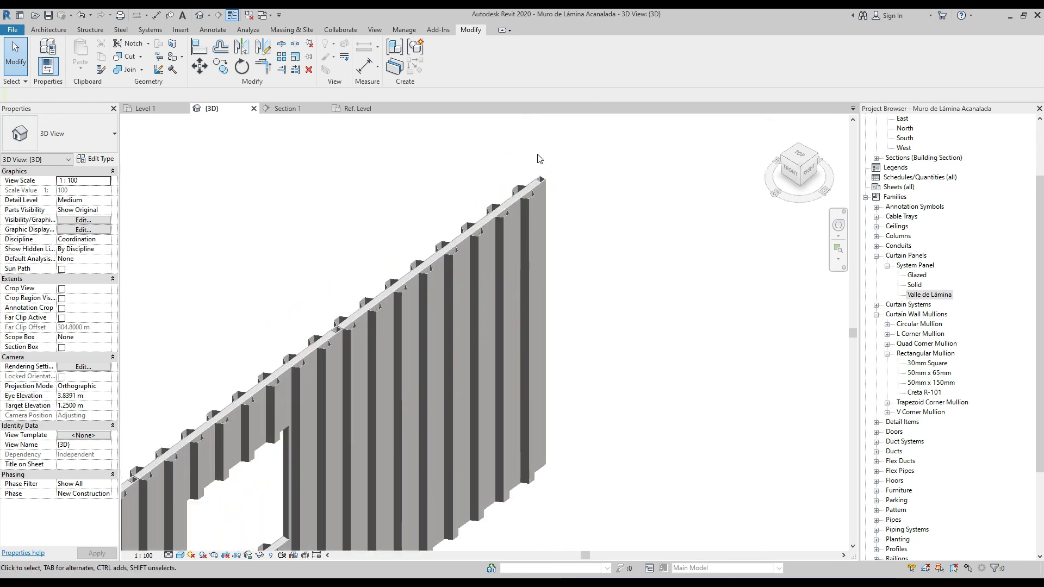
scroll(544, 169, down, 6)
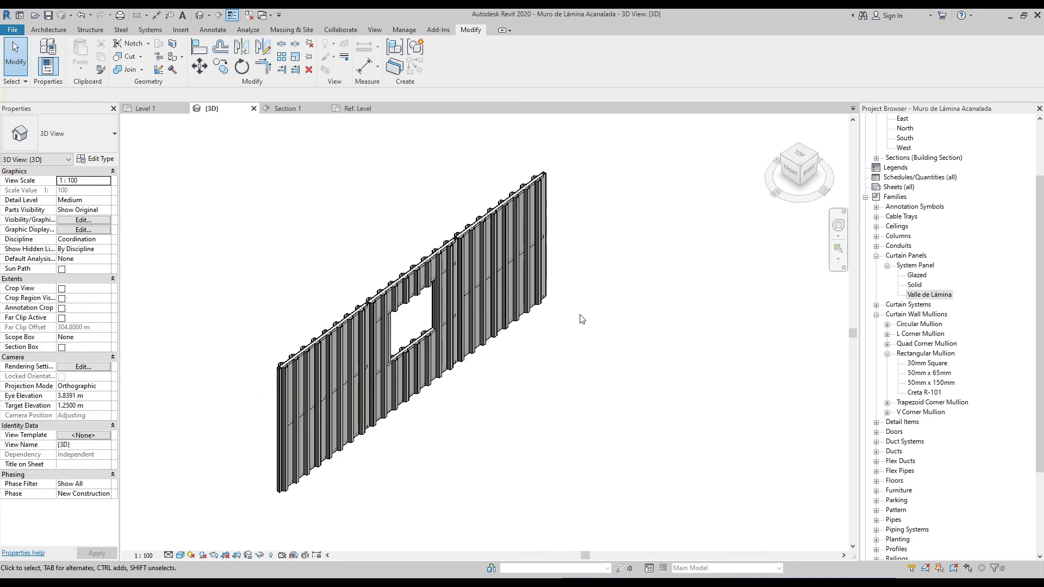
Step: Create a new schedule of building components for the Walls category, named Wall Schedule, in the New Construction phase
scroll(452, 279, up, 1)
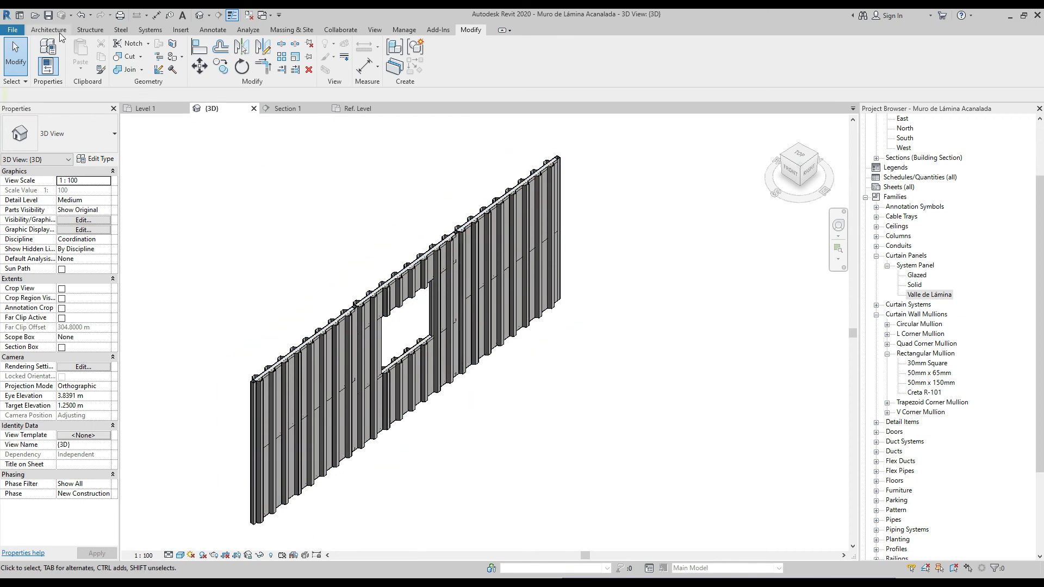
click(376, 29)
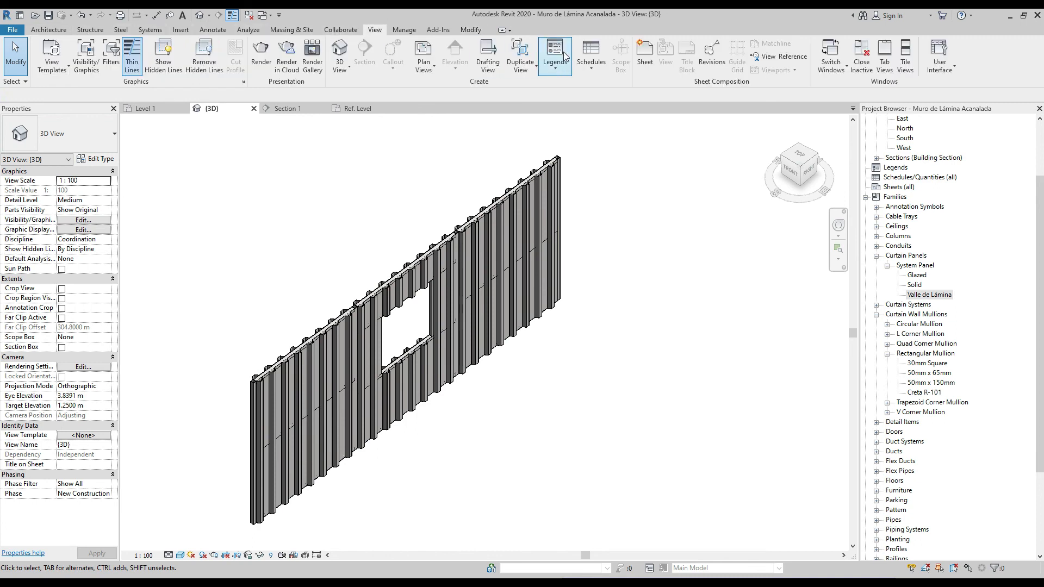
click(591, 63)
click(614, 89)
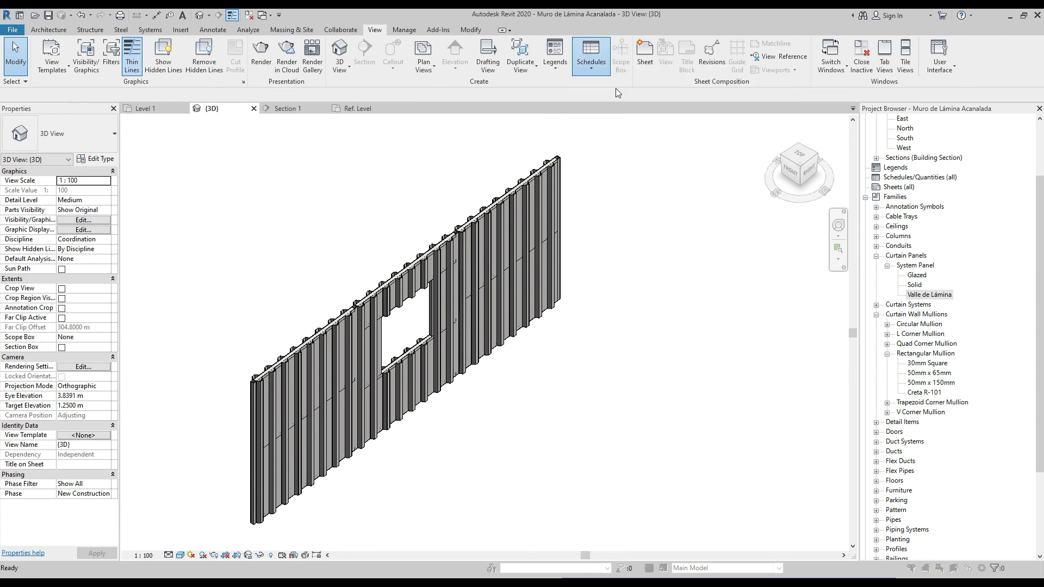
click(330, 275)
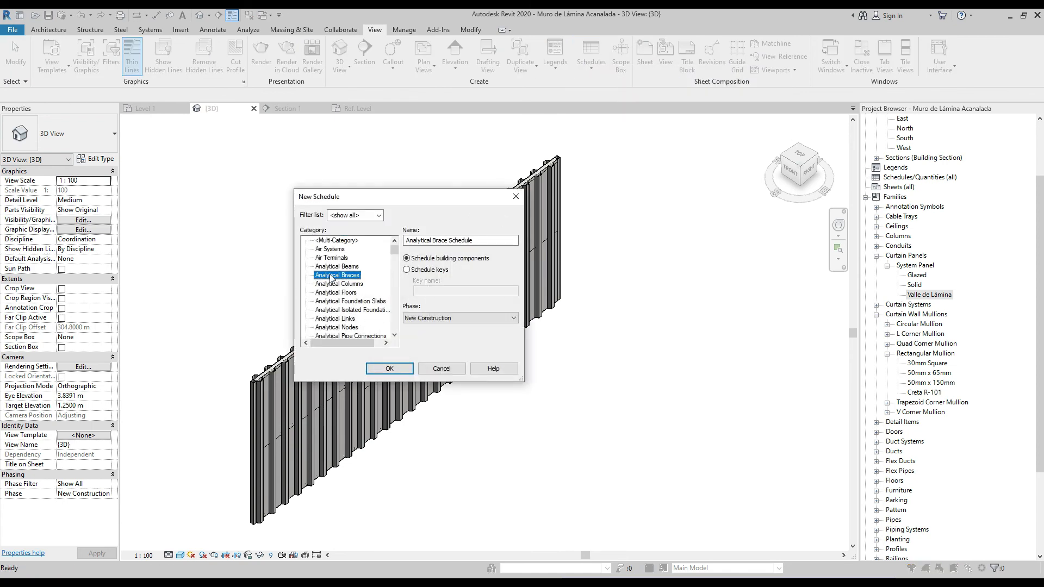
key(w)
scroll(329, 276, down, 1)
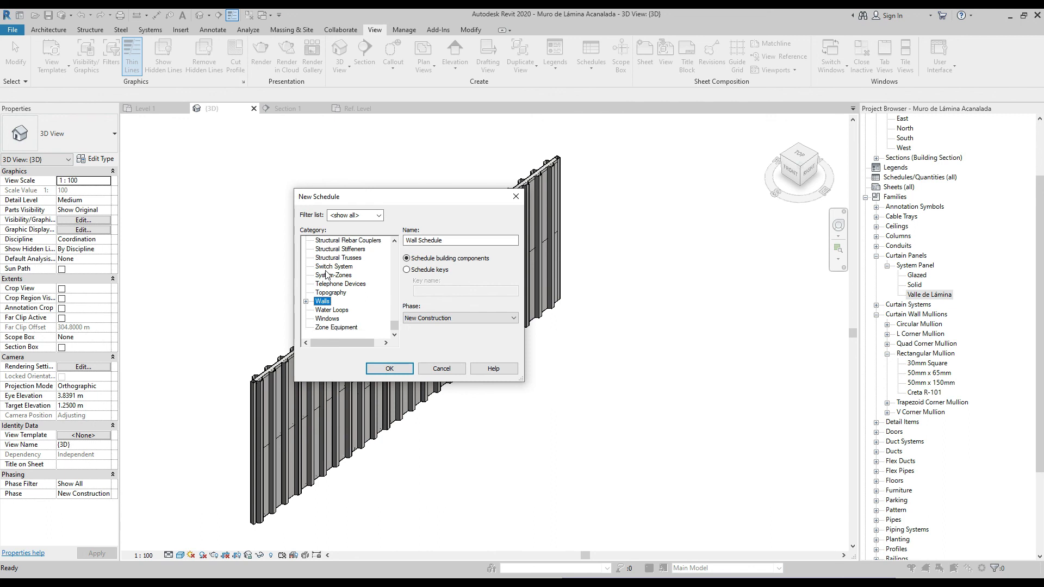
click(306, 301)
click(306, 302)
click(390, 369)
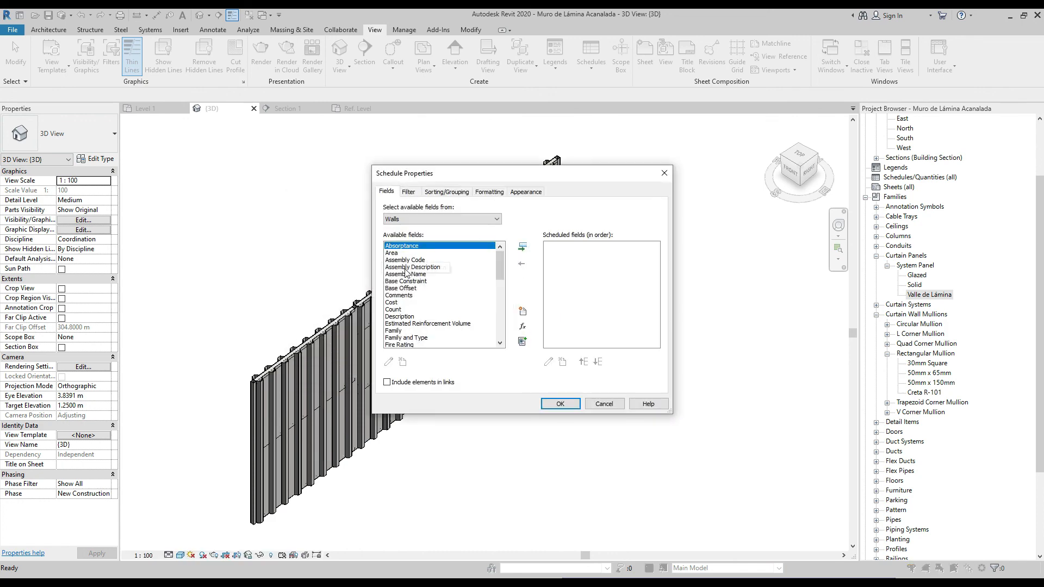
Step: Add the Area and Type fields to the wall schedule and order them with Type above Area
click(403, 275)
click(392, 253)
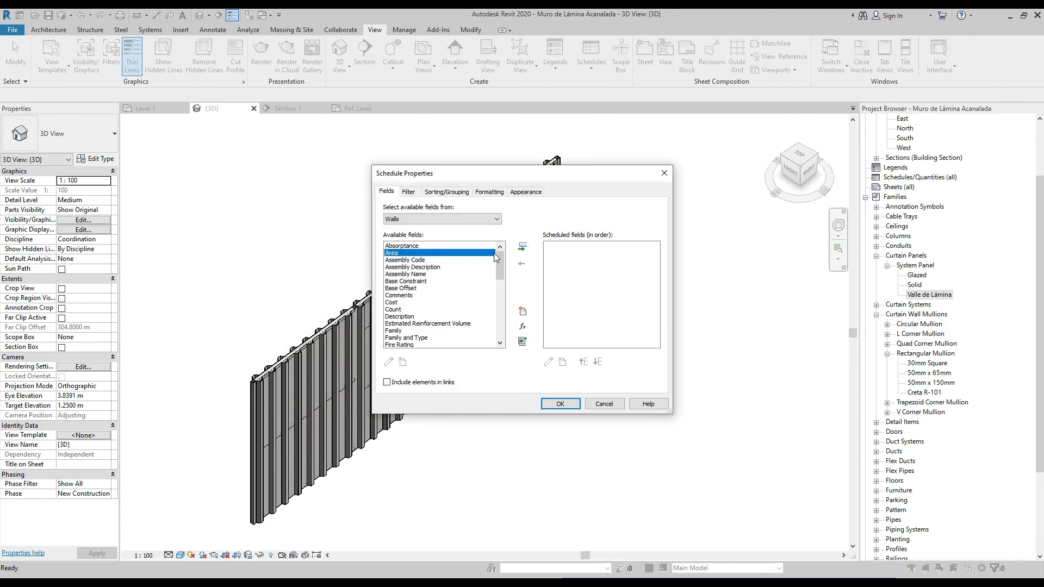
click(521, 247)
click(397, 290)
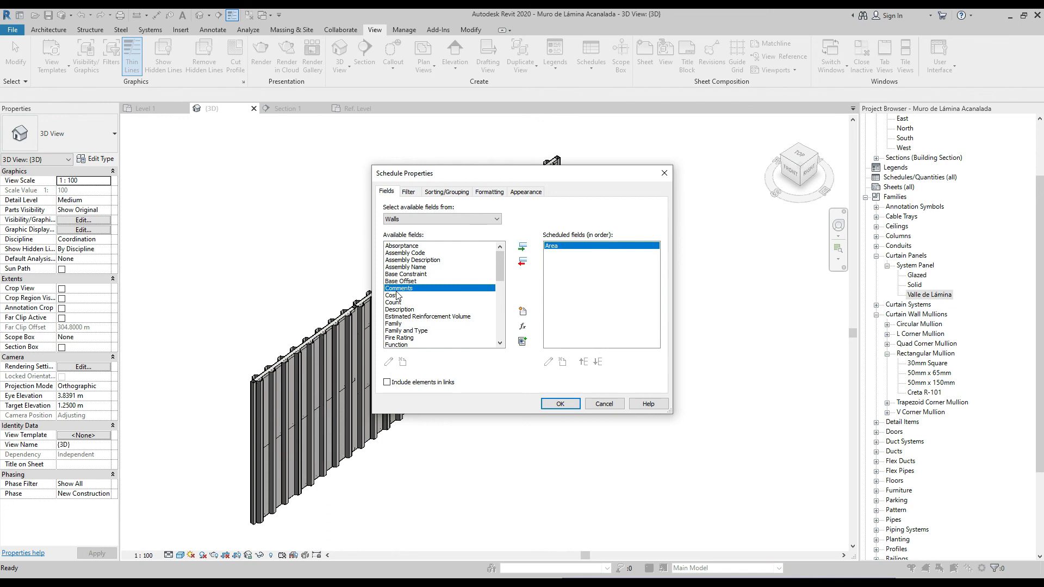
key(t)
scroll(397, 296, down, 4)
click(393, 281)
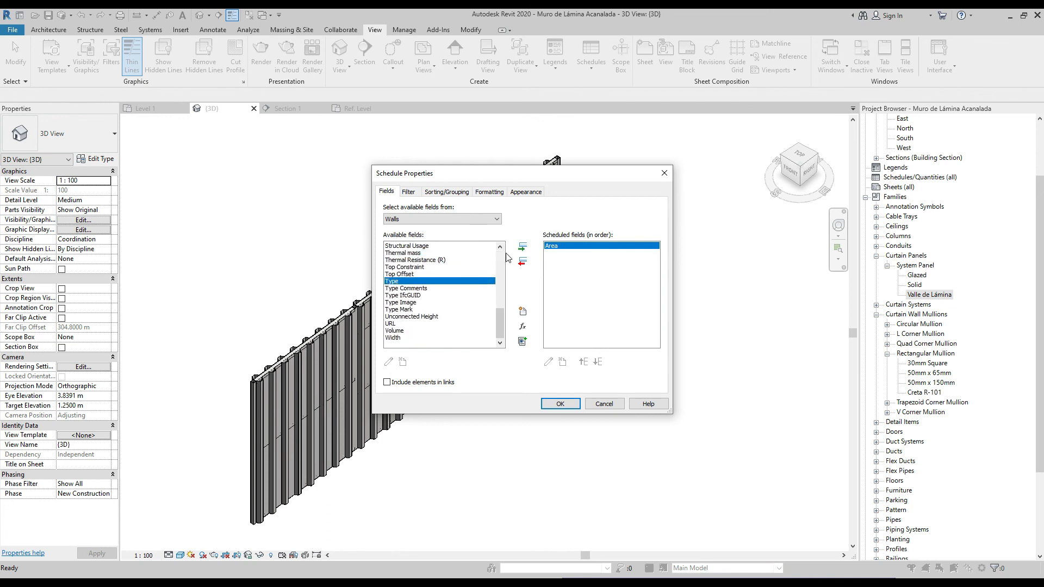
click(522, 247)
click(583, 361)
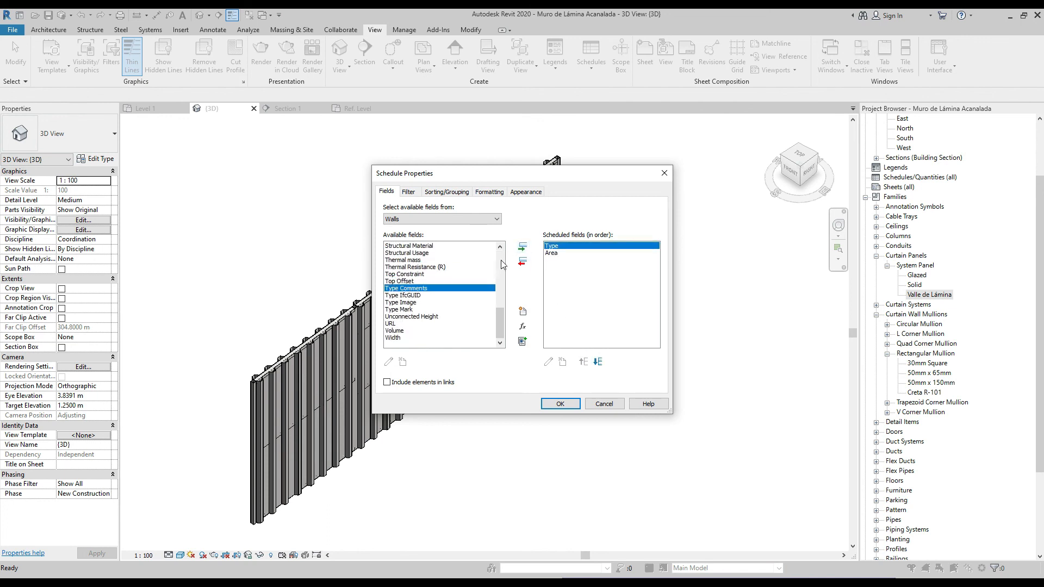
Step: Set the Area field to calculate totals, then generate the schedule with its Type column widened to fit the full type names
click(408, 193)
click(441, 193)
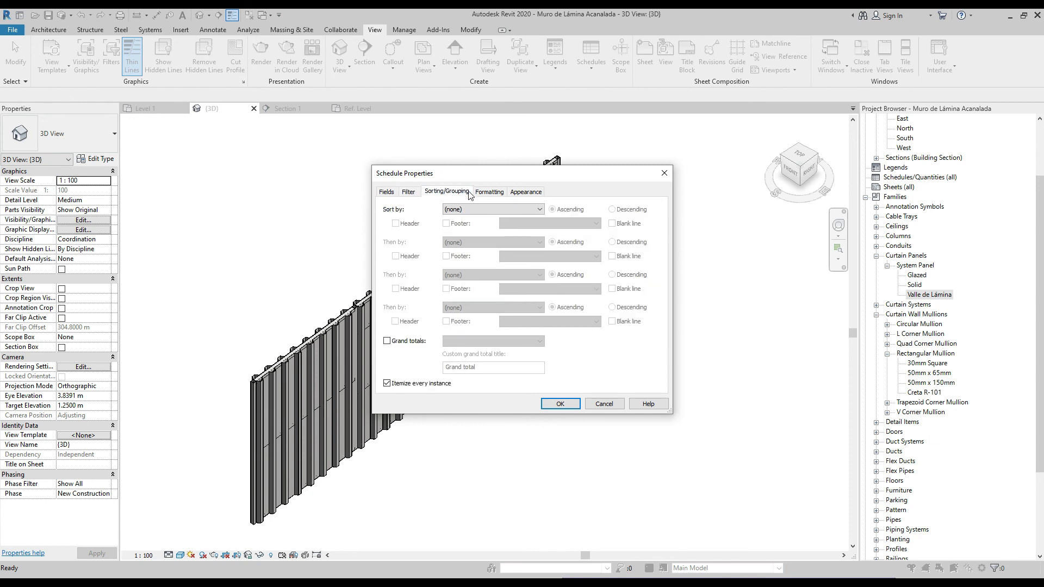
click(486, 194)
click(393, 223)
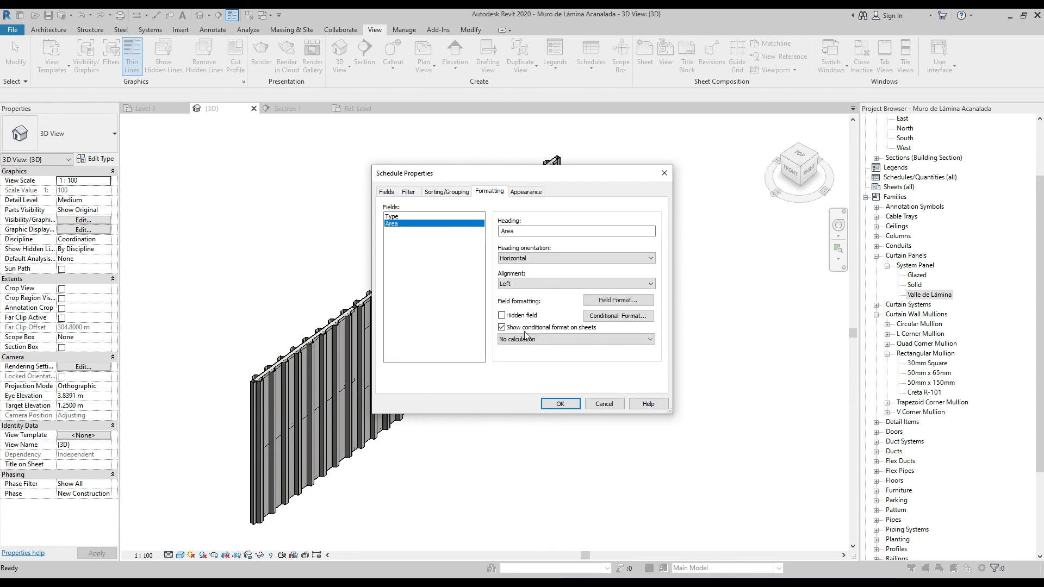
click(537, 339)
click(509, 356)
click(560, 403)
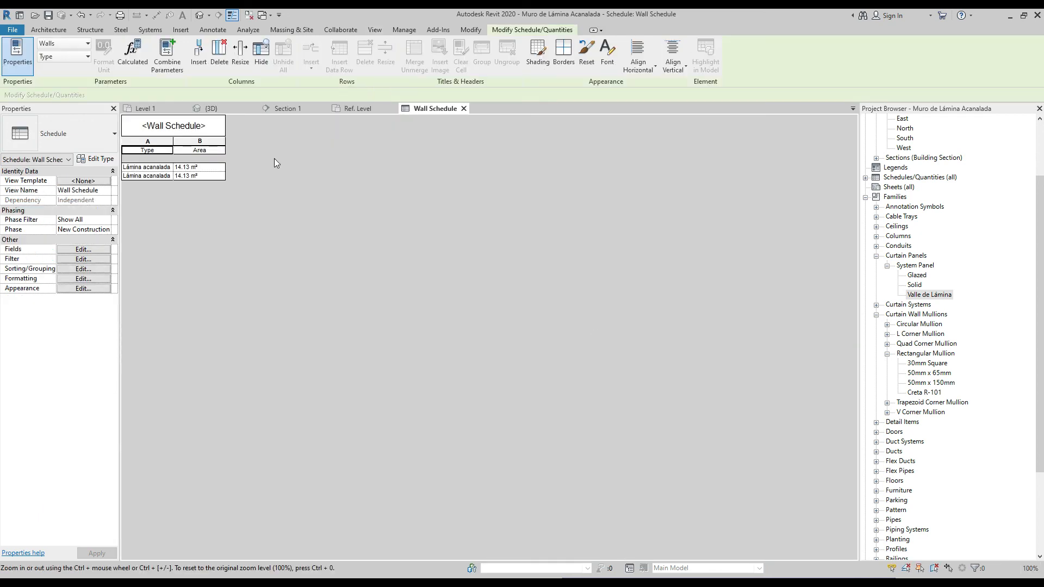
drag(171, 140, 243, 147)
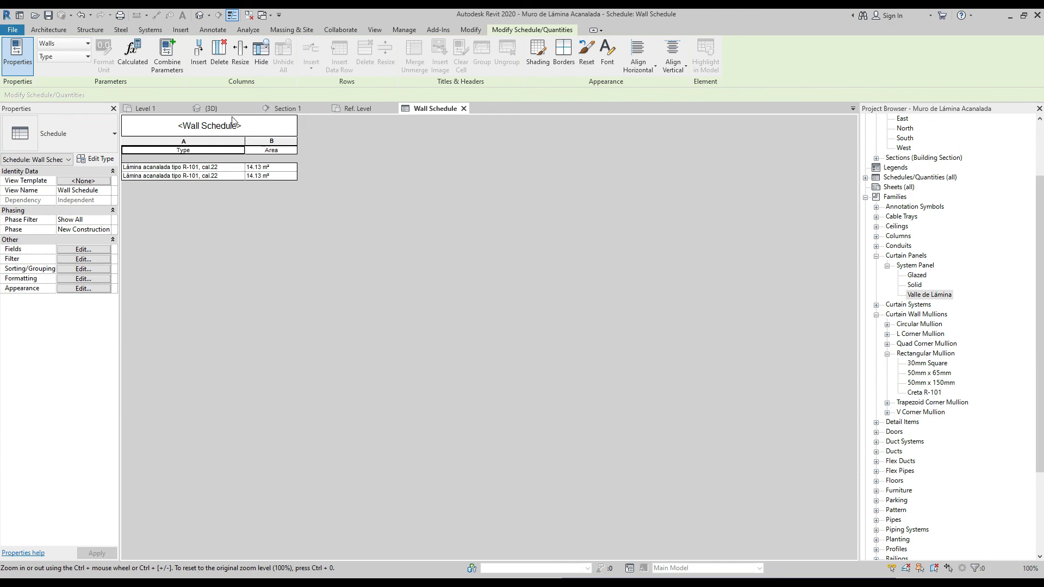
Step: Tile all open views with the 3D view active and frame the corrugated wall above the schedule
click(212, 109)
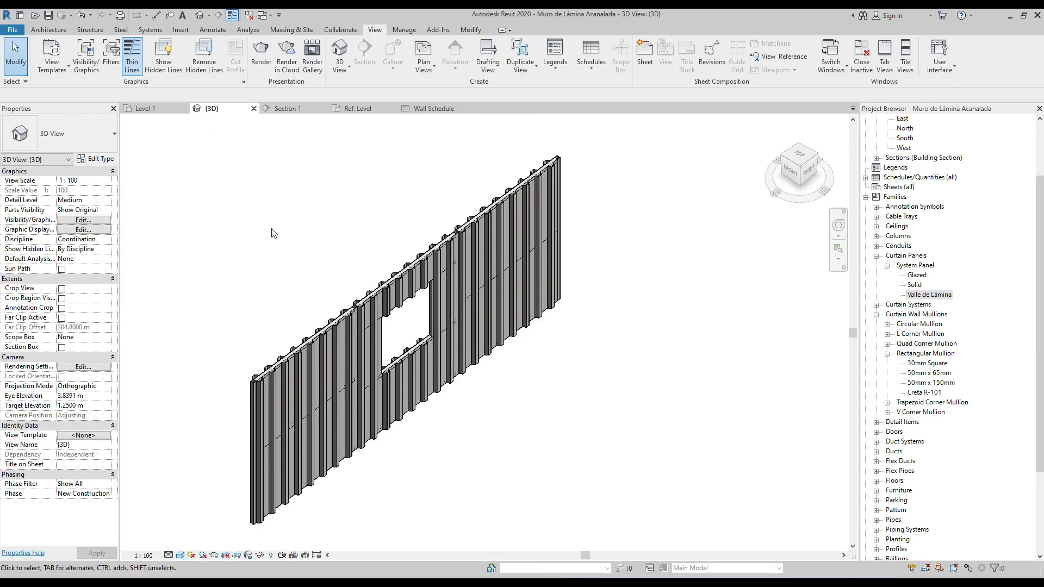
key(w)
key(t)
scroll(360, 239, down, 4)
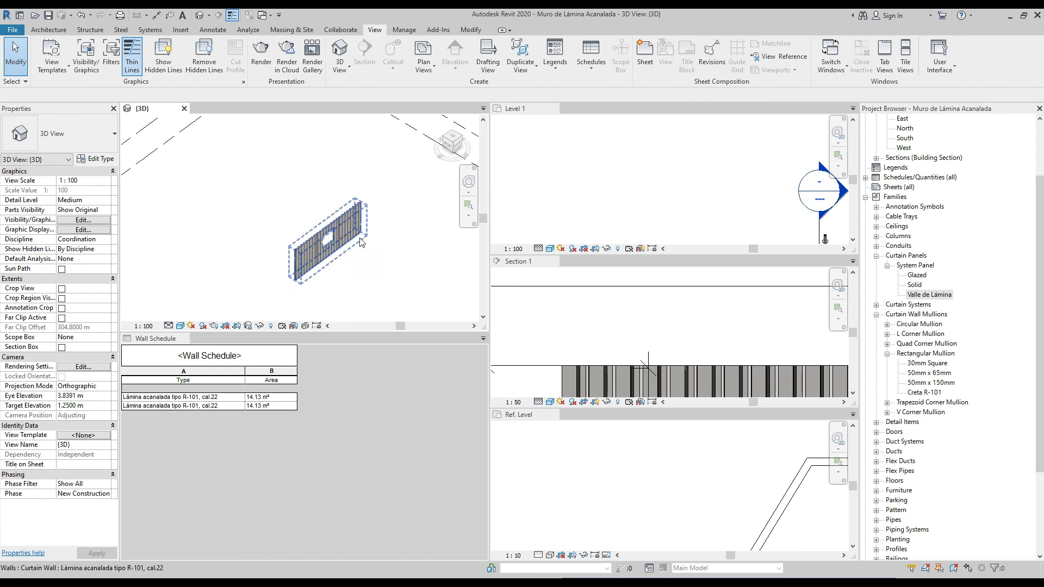
scroll(361, 239, up, 3)
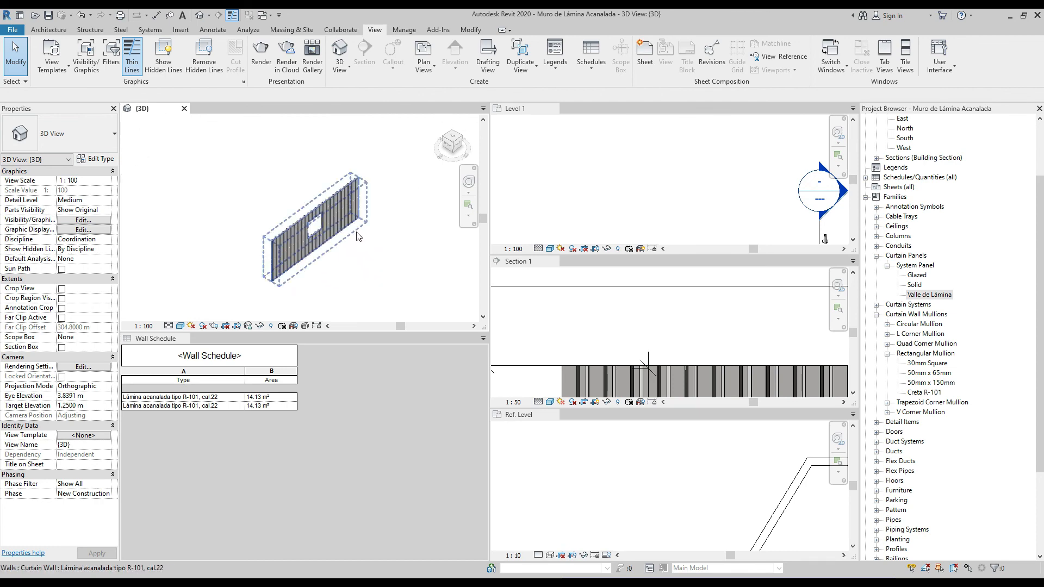
click(259, 438)
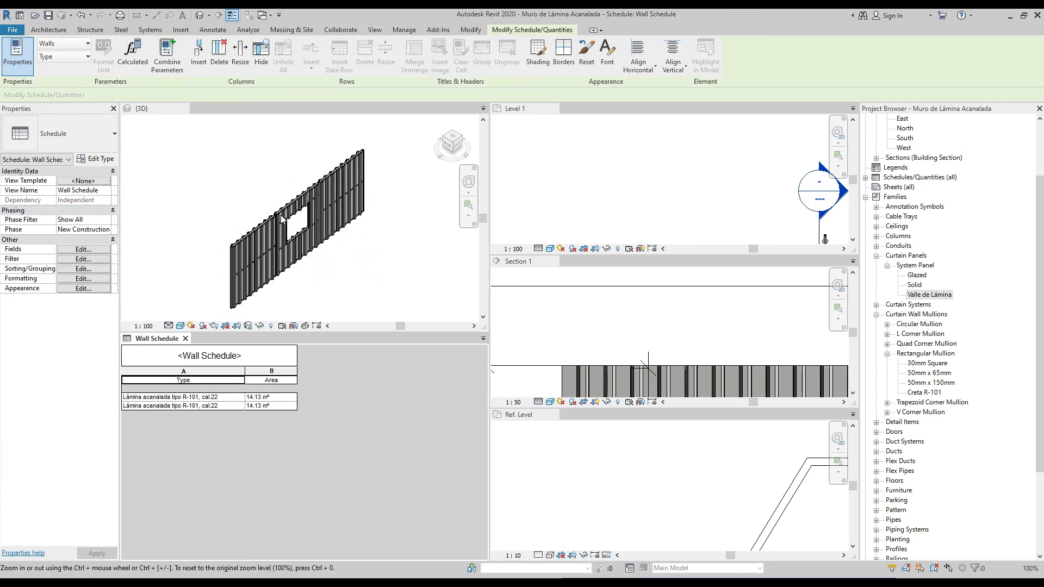
scroll(259, 287, up, 2)
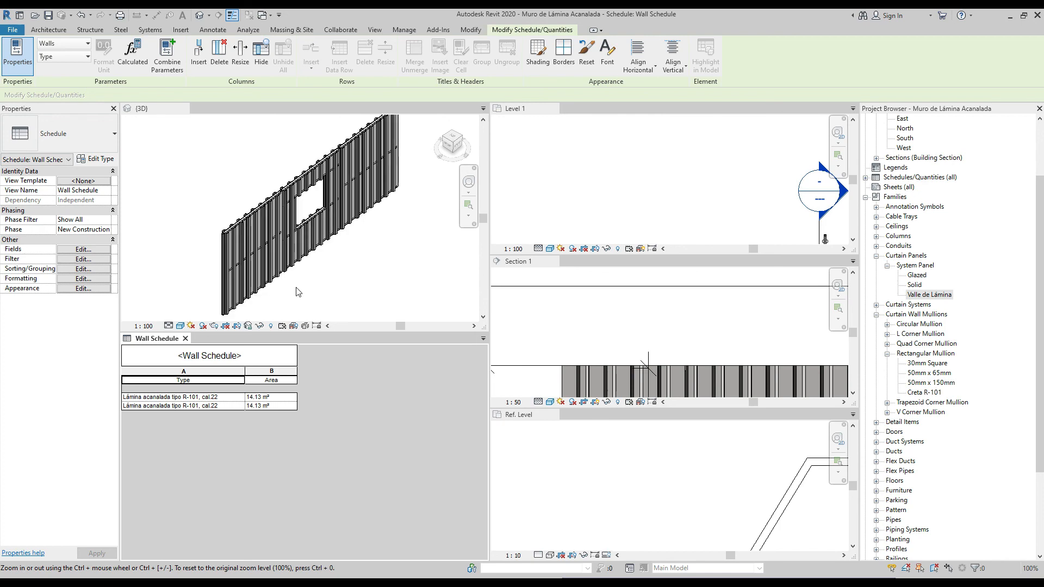
Step: Turn off itemizing every instance in the wall schedule's sorting and grouping settings
click(337, 416)
click(80, 260)
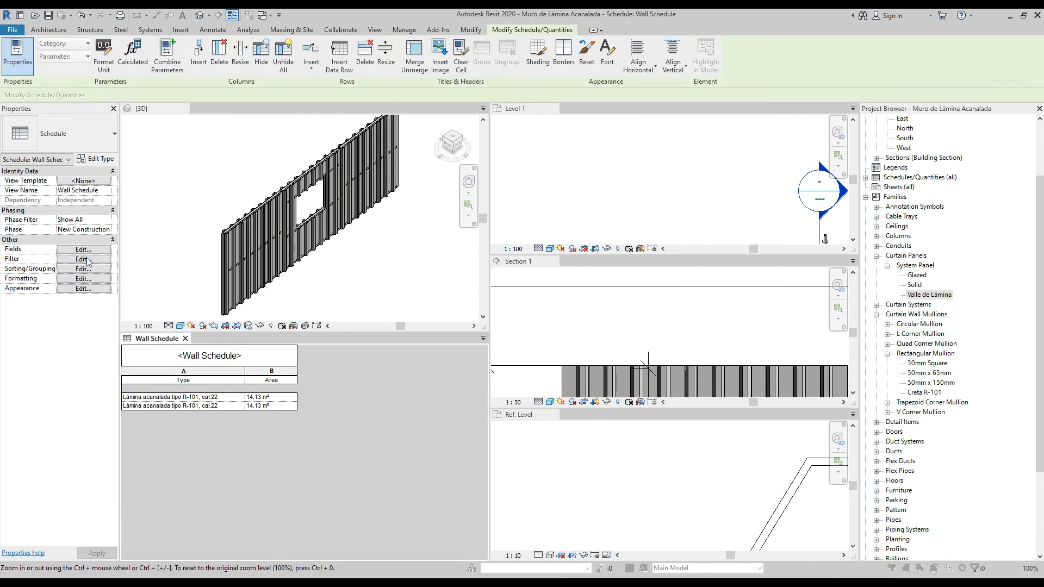
click(447, 191)
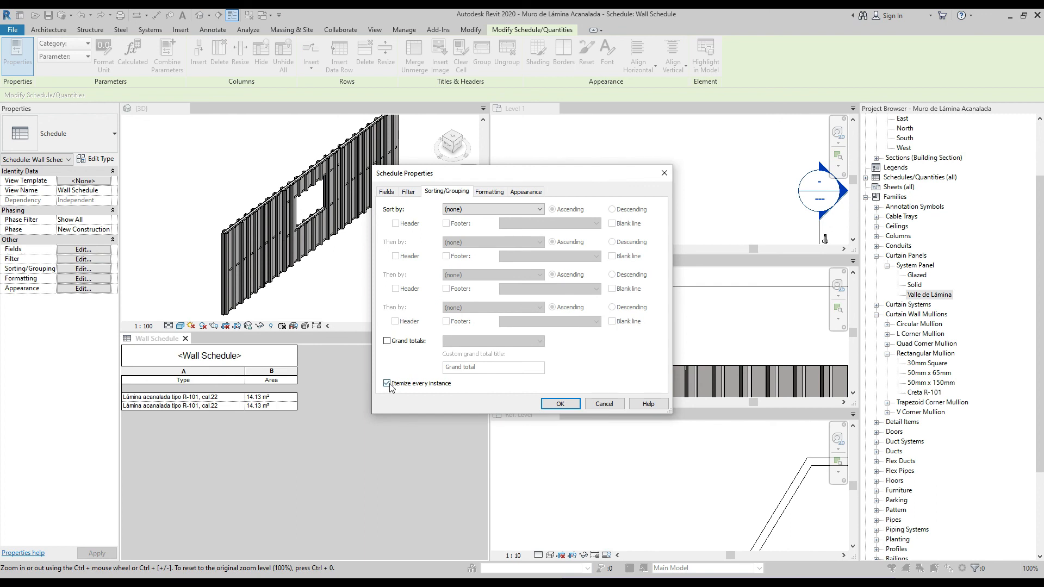
click(559, 404)
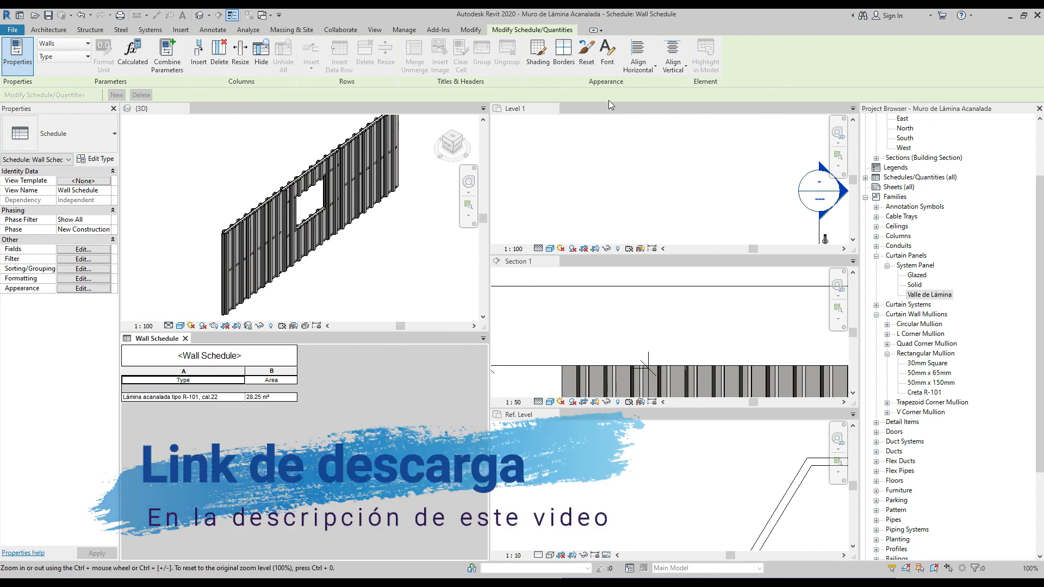
Step: Close the Level 1, Section 1 and Ref. Level views, saving the changes to Cresta R-101.rvt
click(553, 108)
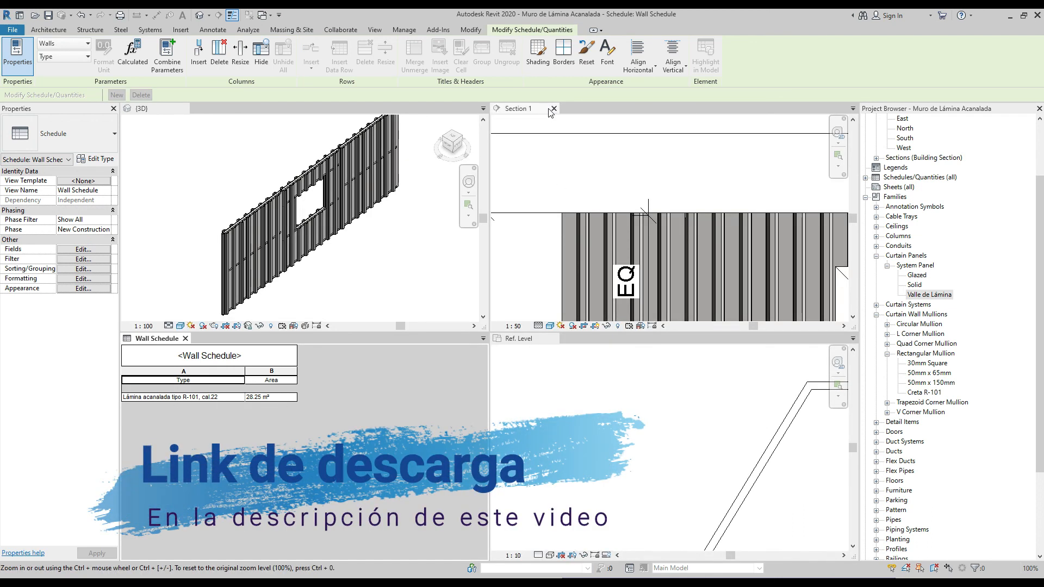
click(554, 108)
click(554, 109)
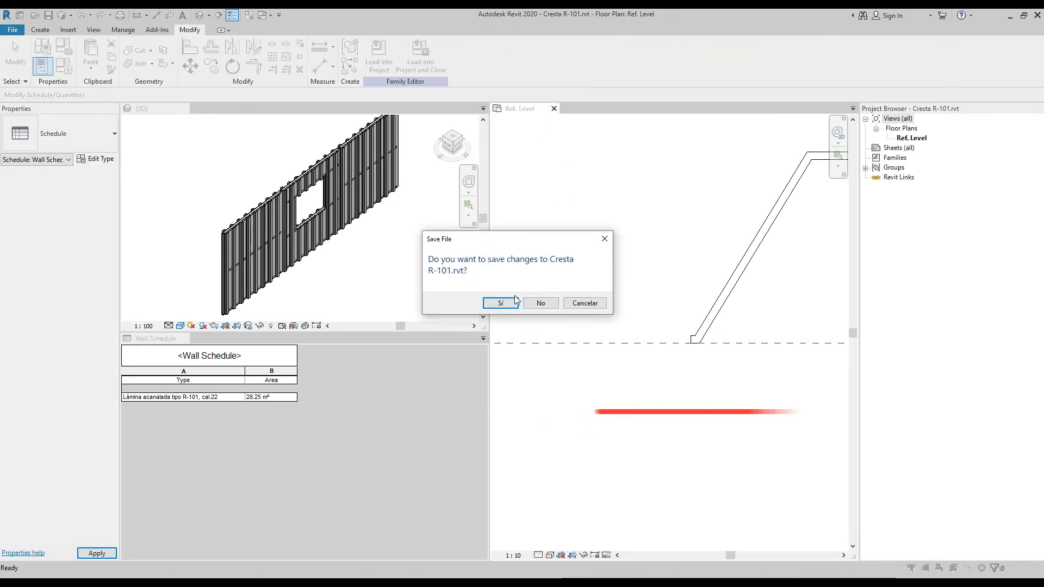
click(498, 302)
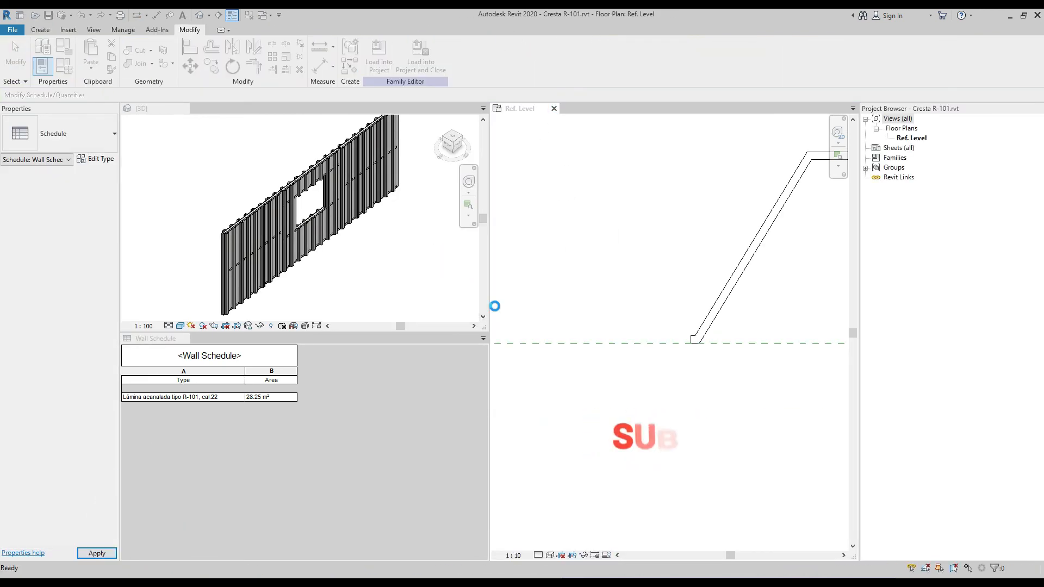
click(449, 264)
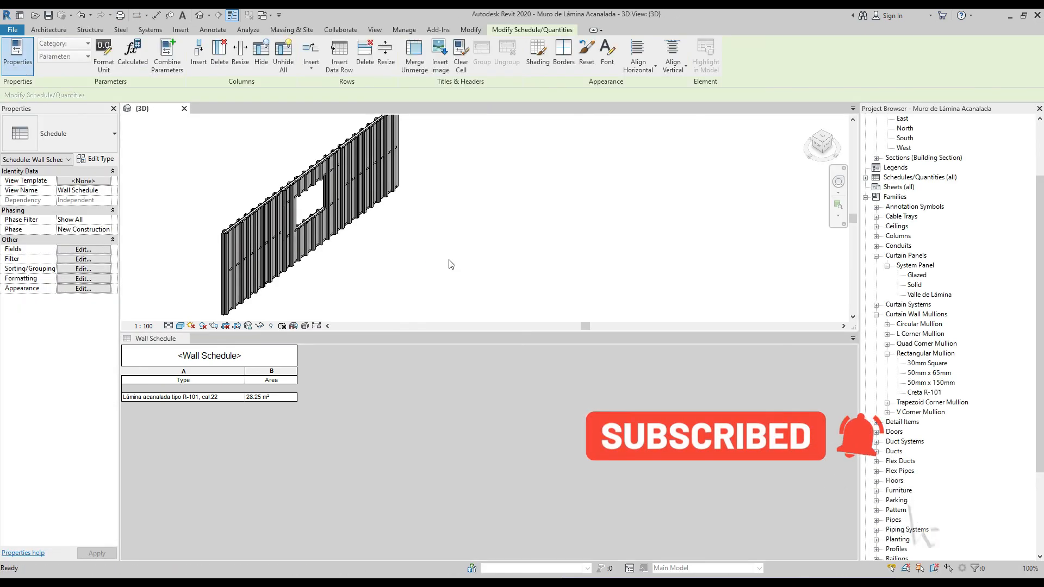
scroll(348, 279, down, 2)
scroll(337, 278, up, 3)
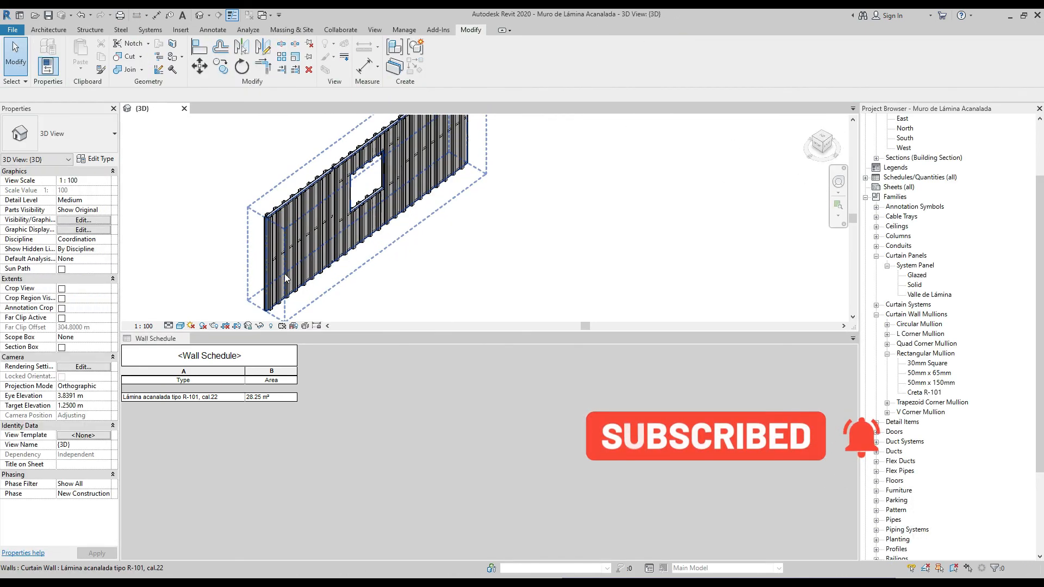
scroll(323, 278, down, 1)
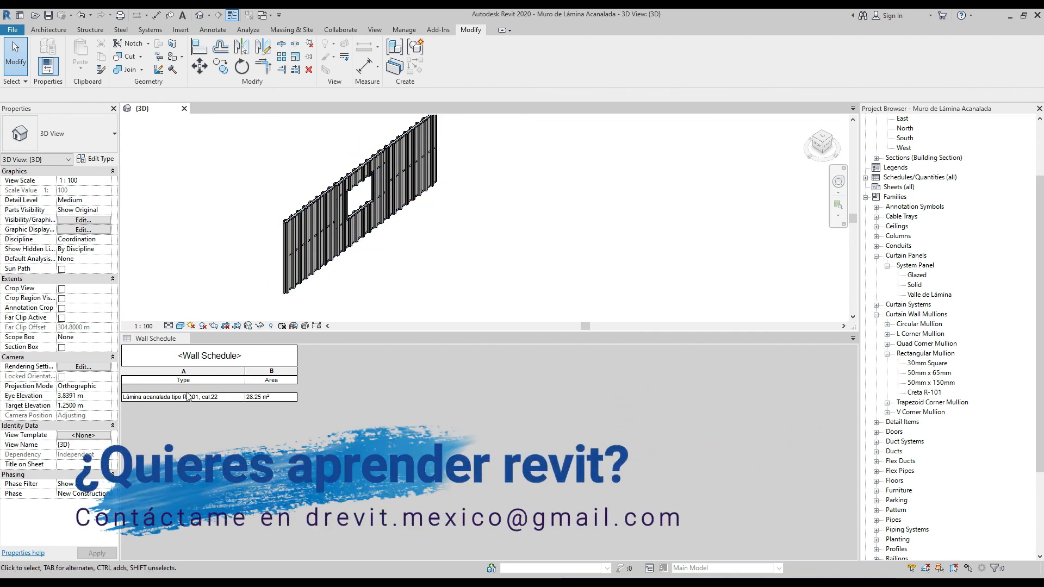